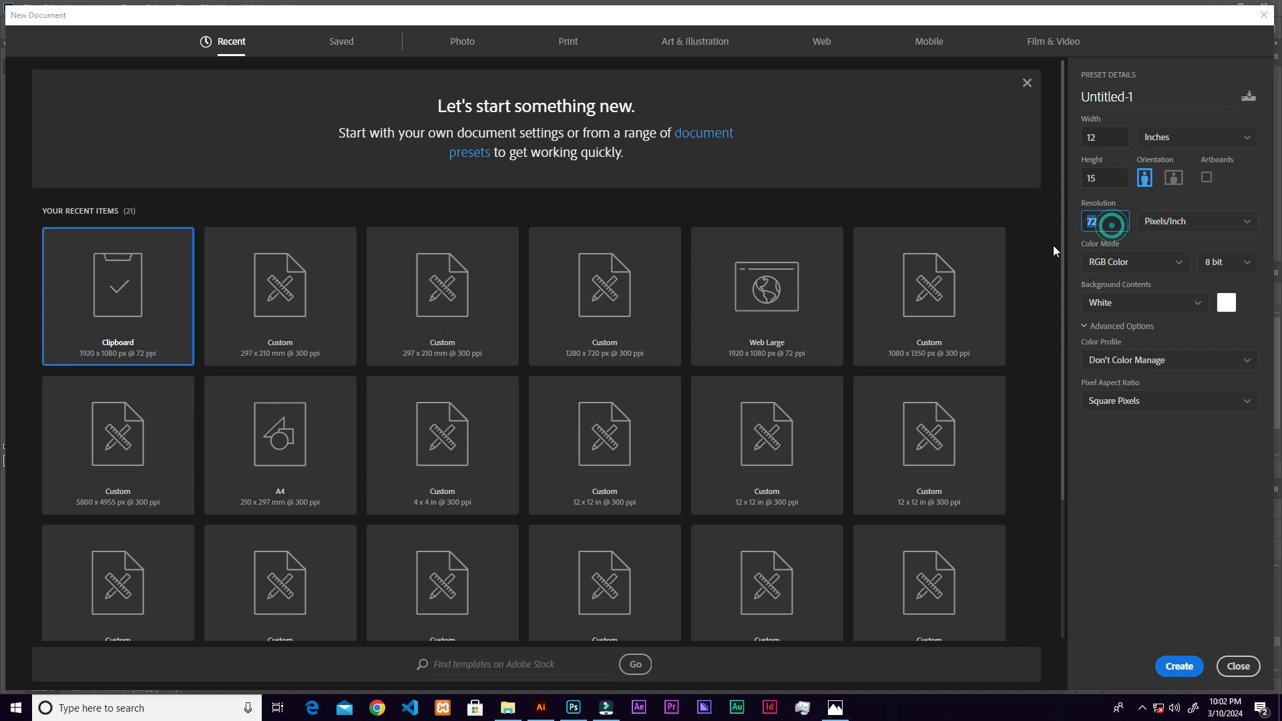
Create the 12 × 15 inch RGB document with a resolution of 300 pixels/inch
text(300)
click(1186, 666)
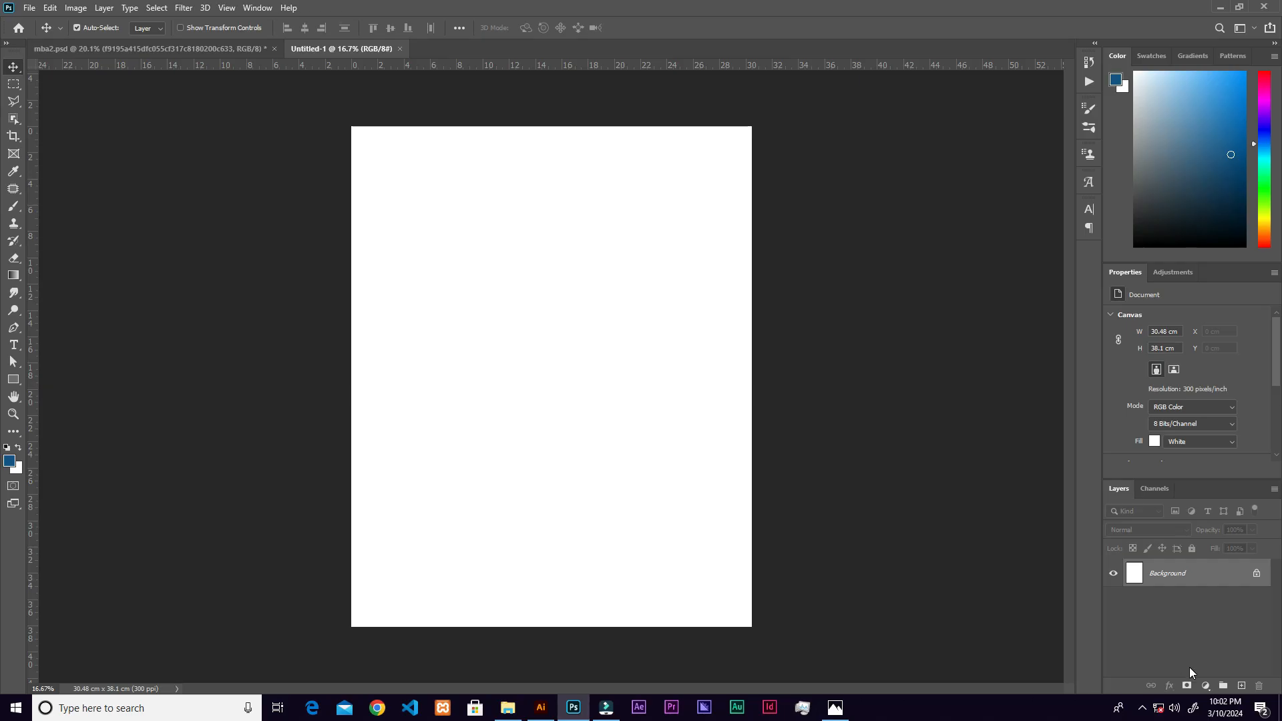
Add a Solid Color fill layer above the background using hex color f8fdff
click(1205, 685)
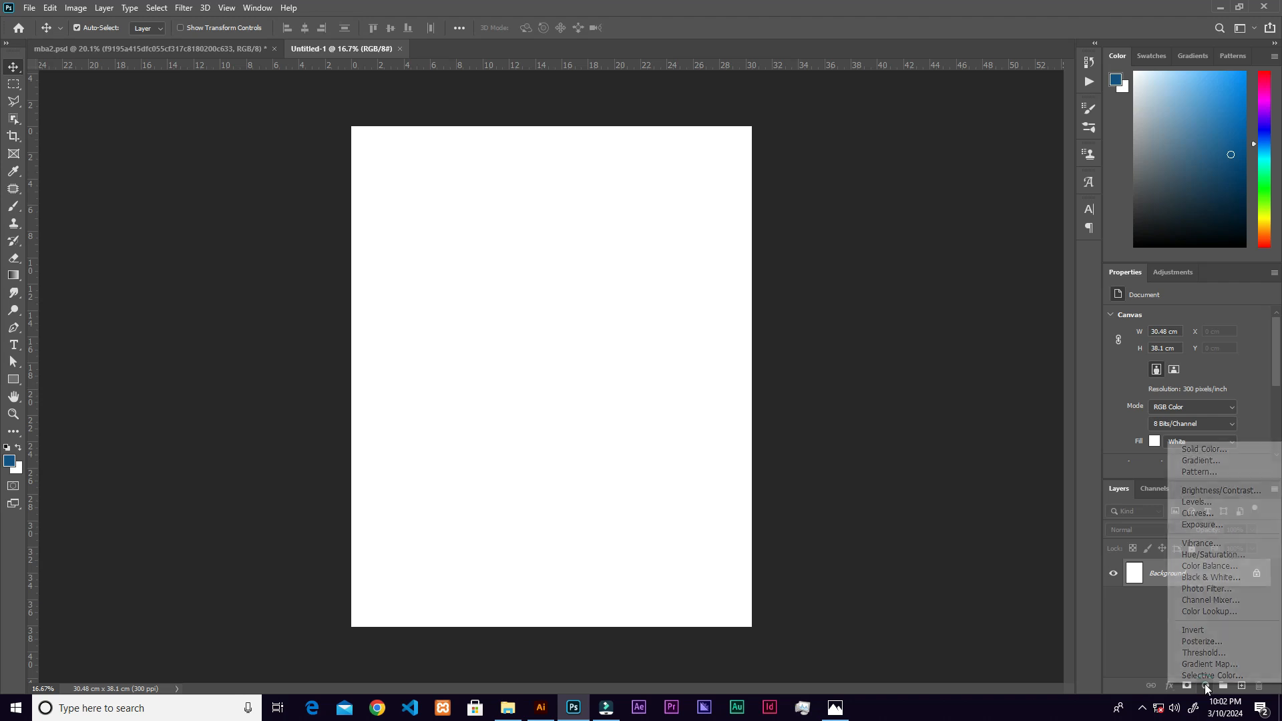
click(1193, 454)
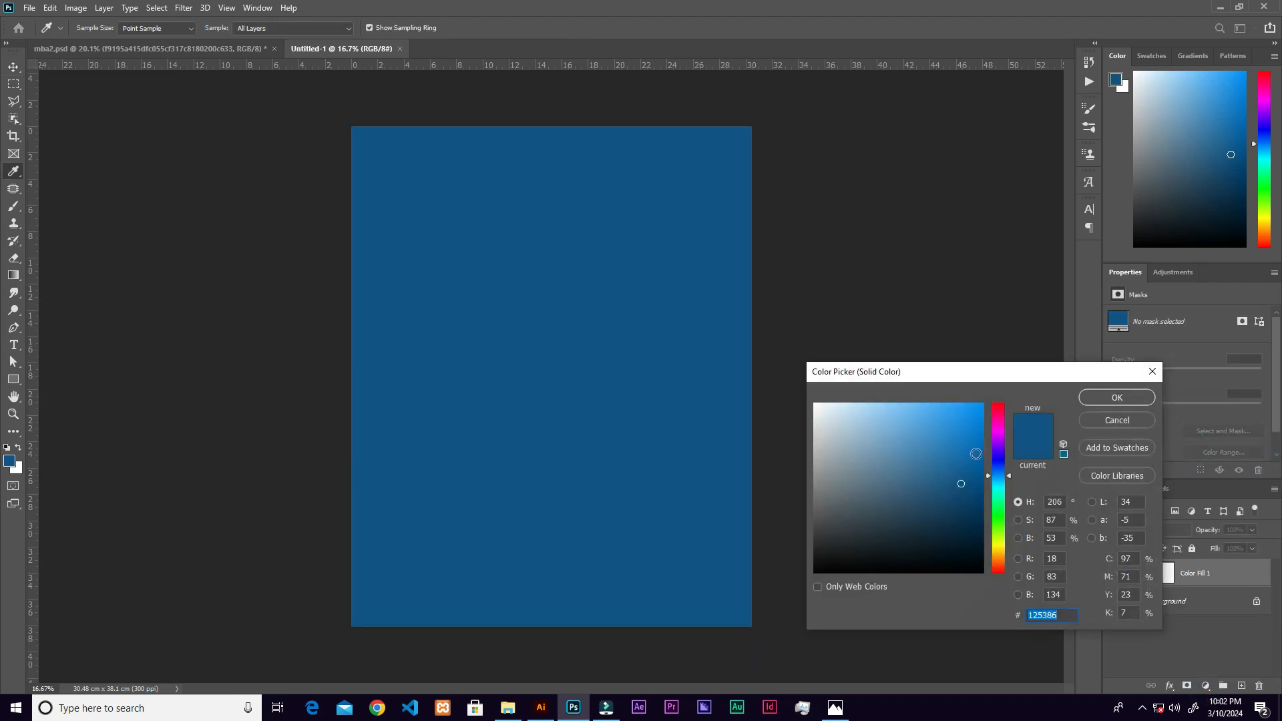
text(f)
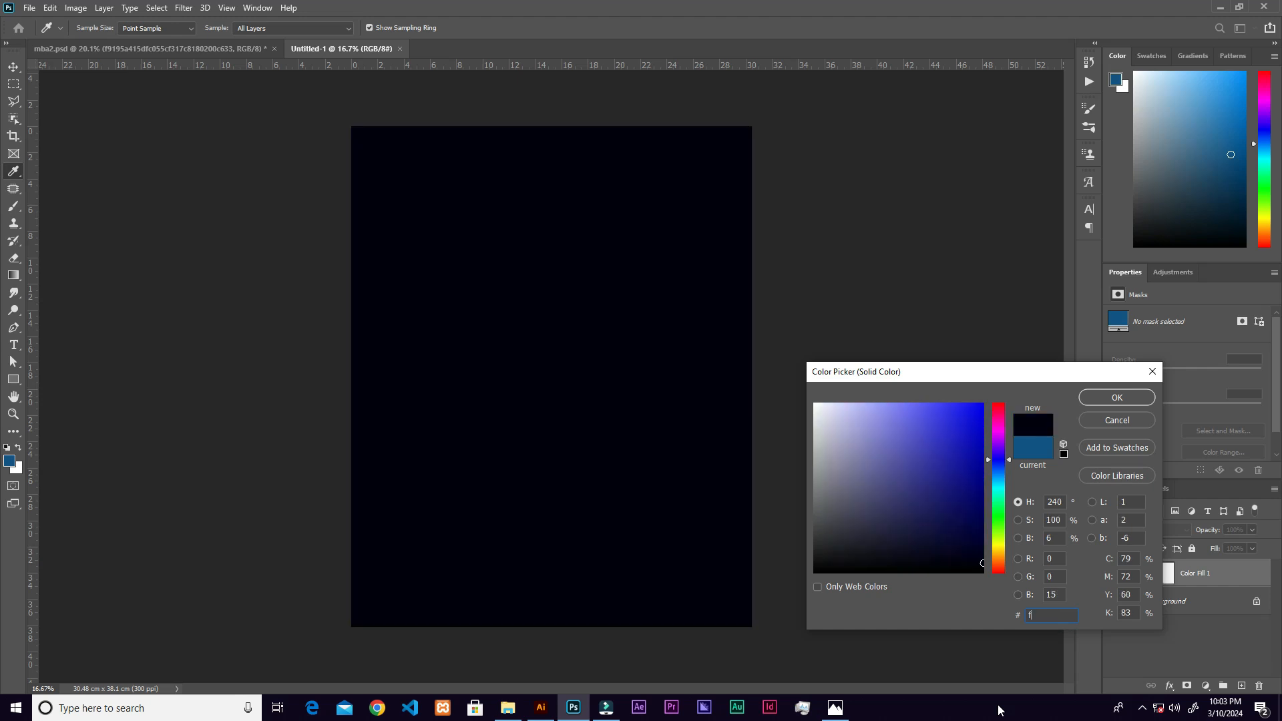
text(8fdff)
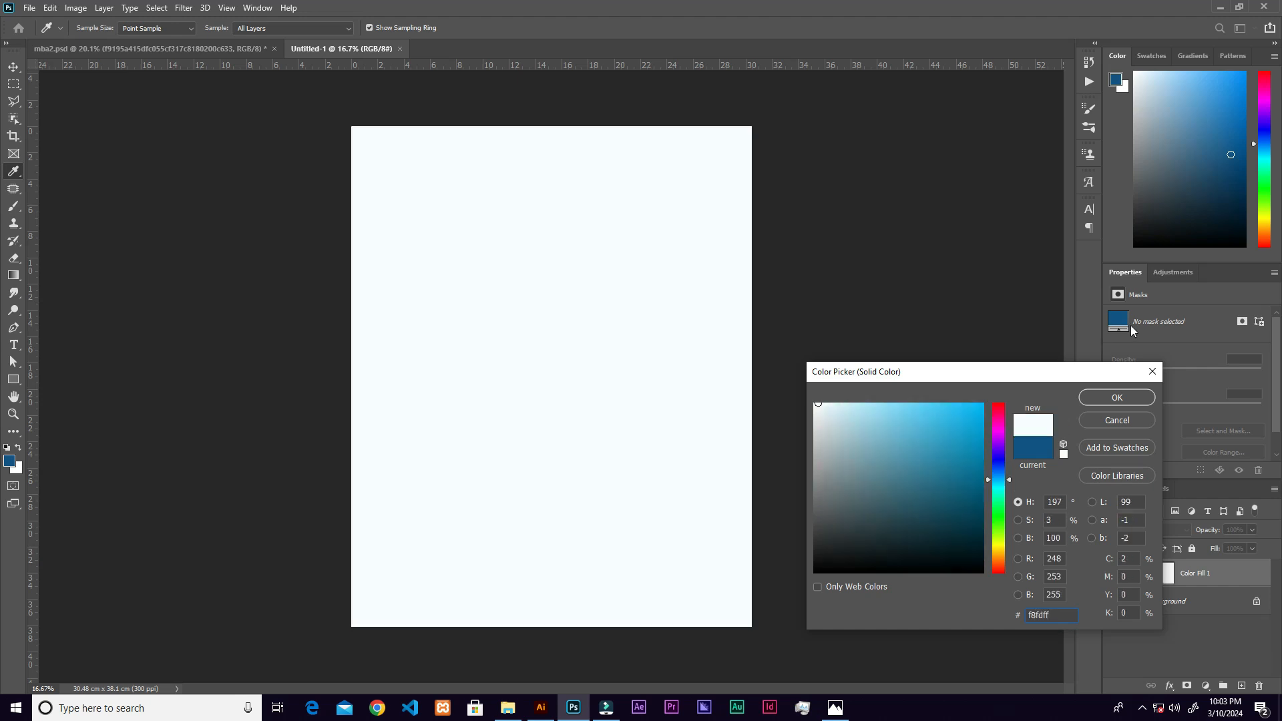
click(1117, 398)
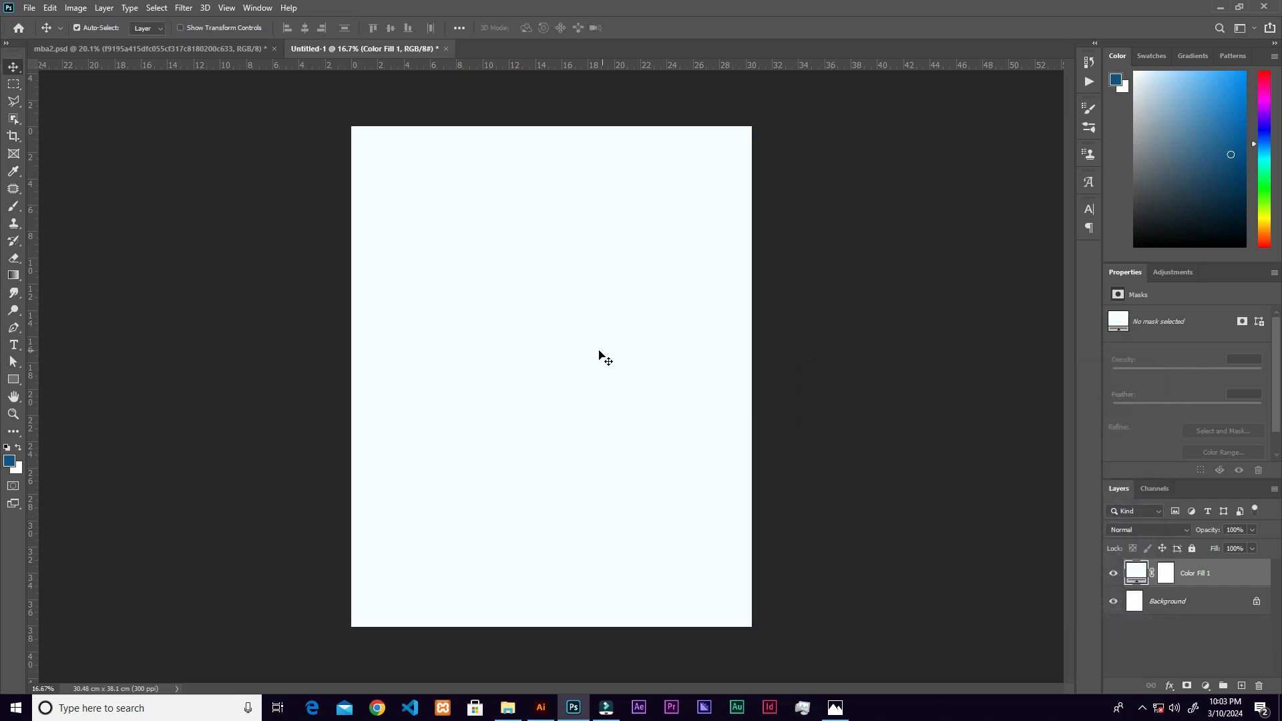
Place the grunge halftone texture image from the file folder into the document, scaled to cover the whole canvas
click(506, 707)
drag(1164, 257, 658, 366)
drag(746, 386, 757, 379)
click(640, 29)
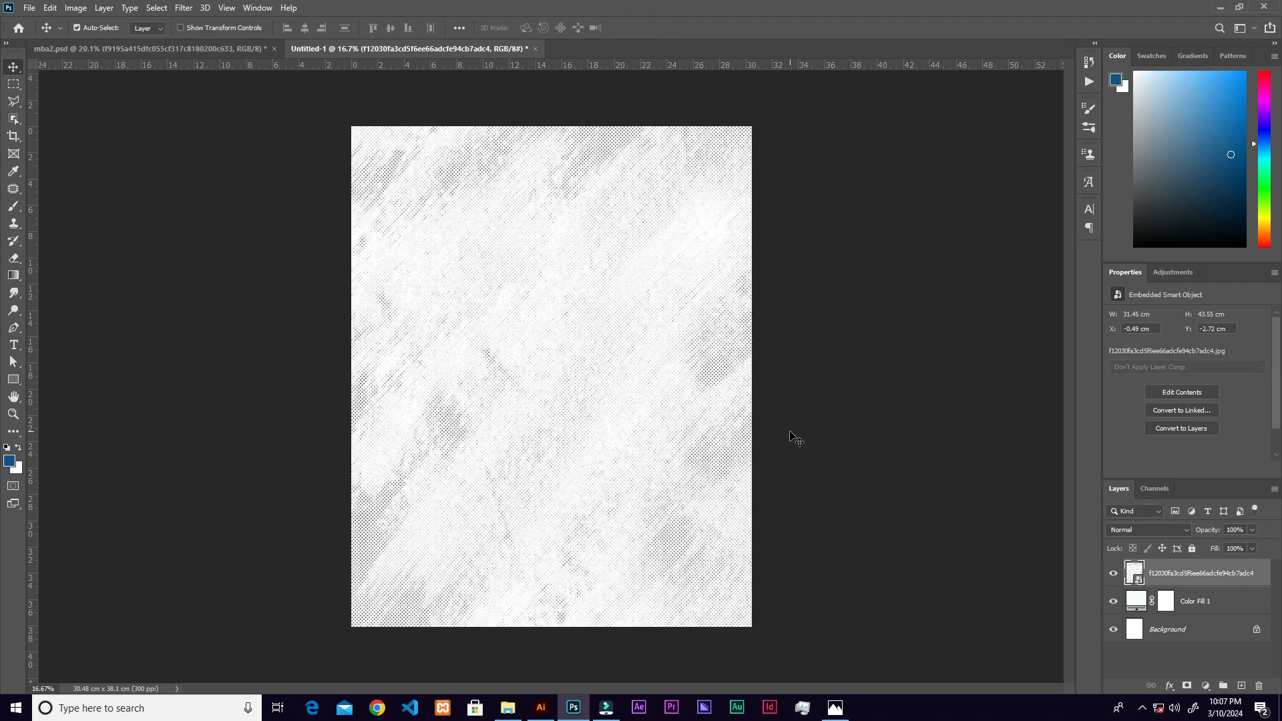
Add a layer mask to the texture and hide its center with a large black brush of about 2400 px at 100% flow
click(1187, 686)
key(b)
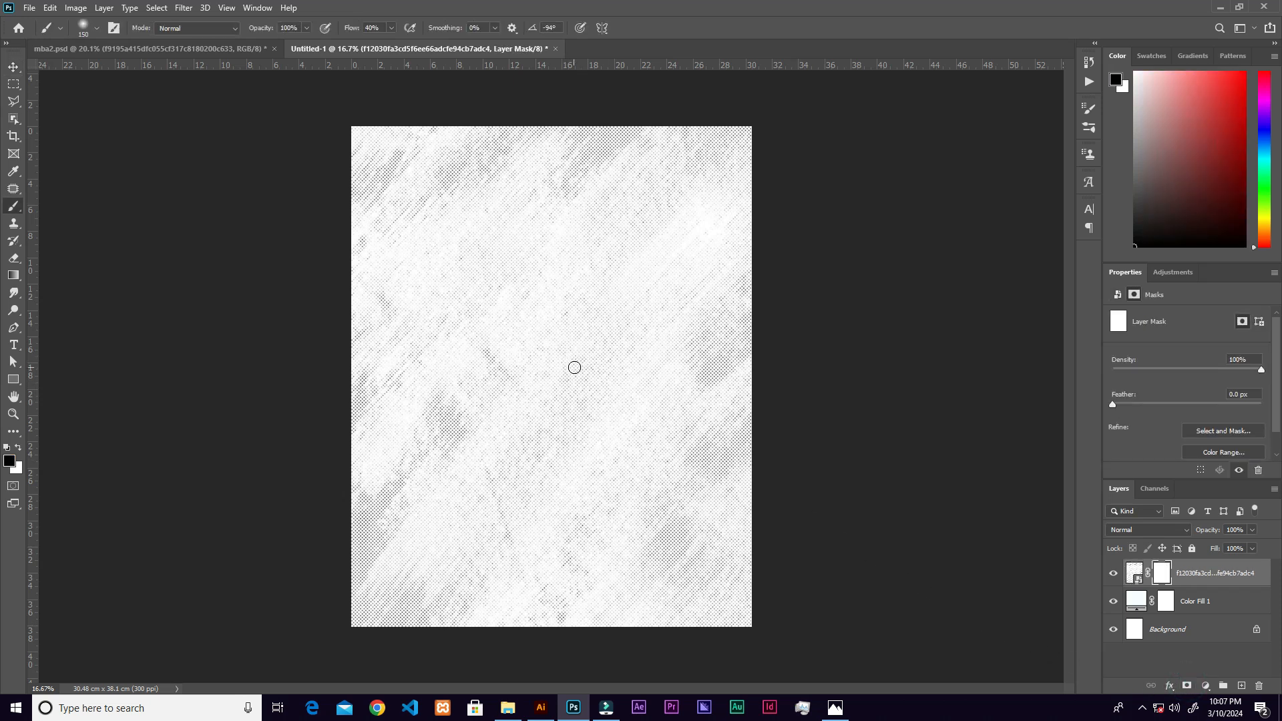
key(bracketright)
key(bracketright)
key(bracketright)
key(bracketright)
key(bracketright)
key(bracketright)
key(bracketright)
key(bracketright)
key(bracketright)
key(bracketright)
key(bracketright)
key(bracketright)
key(bracketright)
key(bracketright)
key(bracketright)
key(bracketright)
key(bracketright)
key(bracketright)
key(bracketright)
key(bracketright)
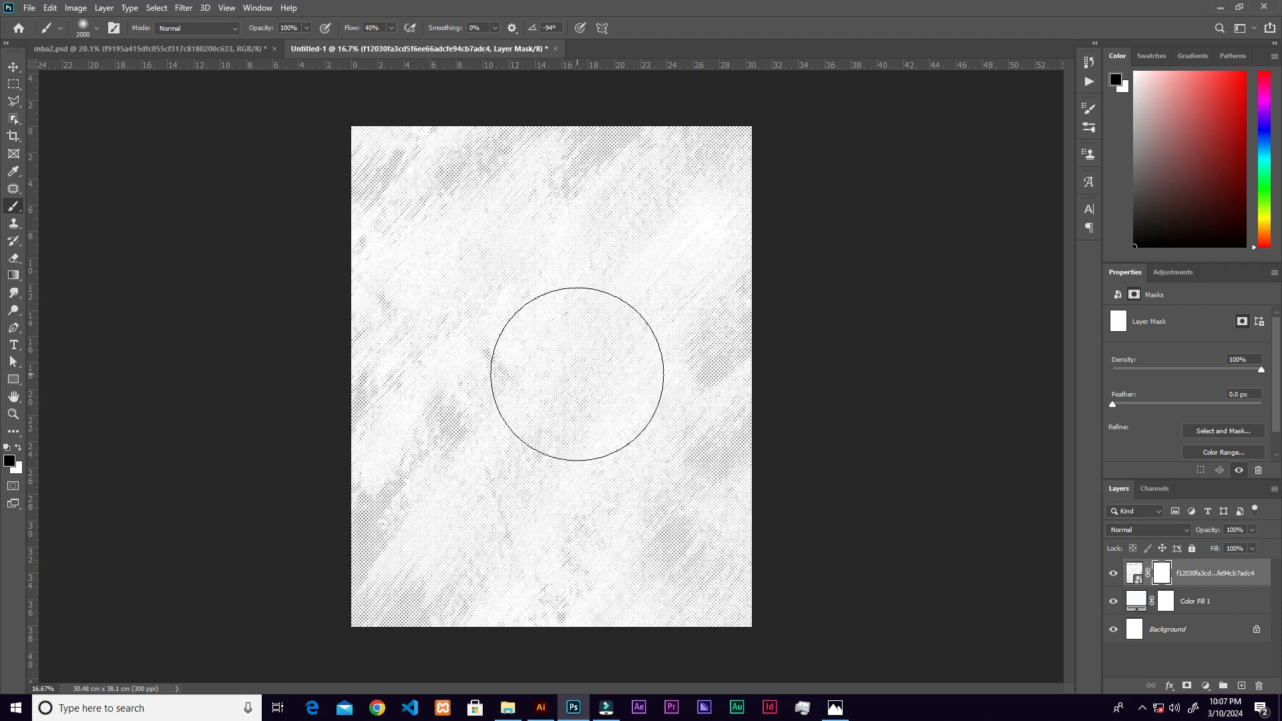
click(393, 28)
drag(392, 42, 433, 42)
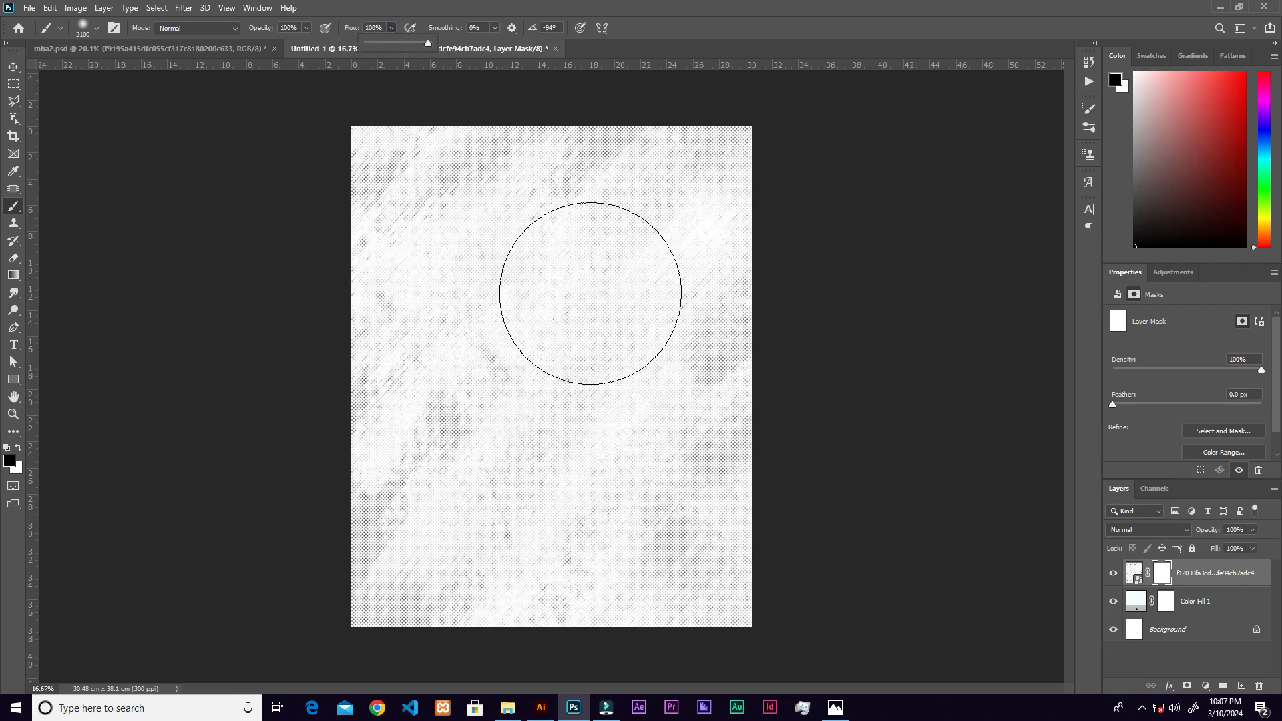
key(bracketright)
key(bracketright)
key(bracketright)
mouse_move(552, 318)
mouse_down()
mouse_move(574, 364)
mouse_move(531, 335)
mouse_move(564, 387)
mouse_move(580, 276)
mouse_move(565, 282)
mouse_move(511, 172)
mouse_move(562, 263)
mouse_move(552, 217)
mouse_move(488, 247)
mouse_move(544, 450)
mouse_move(479, 466)
mouse_move(498, 400)
mouse_move(476, 378)
mouse_move(601, 264)
mouse_move(606, 483)
mouse_move(563, 502)
mouse_move(524, 435)
mouse_move(536, 201)
mouse_up()
Lower the brush flow to 31% and extend the hidden area of the texture mask around the upper center
click(391, 28)
click(359, 44)
click(392, 29)
click(383, 44)
click(618, 257)
click(497, 246)
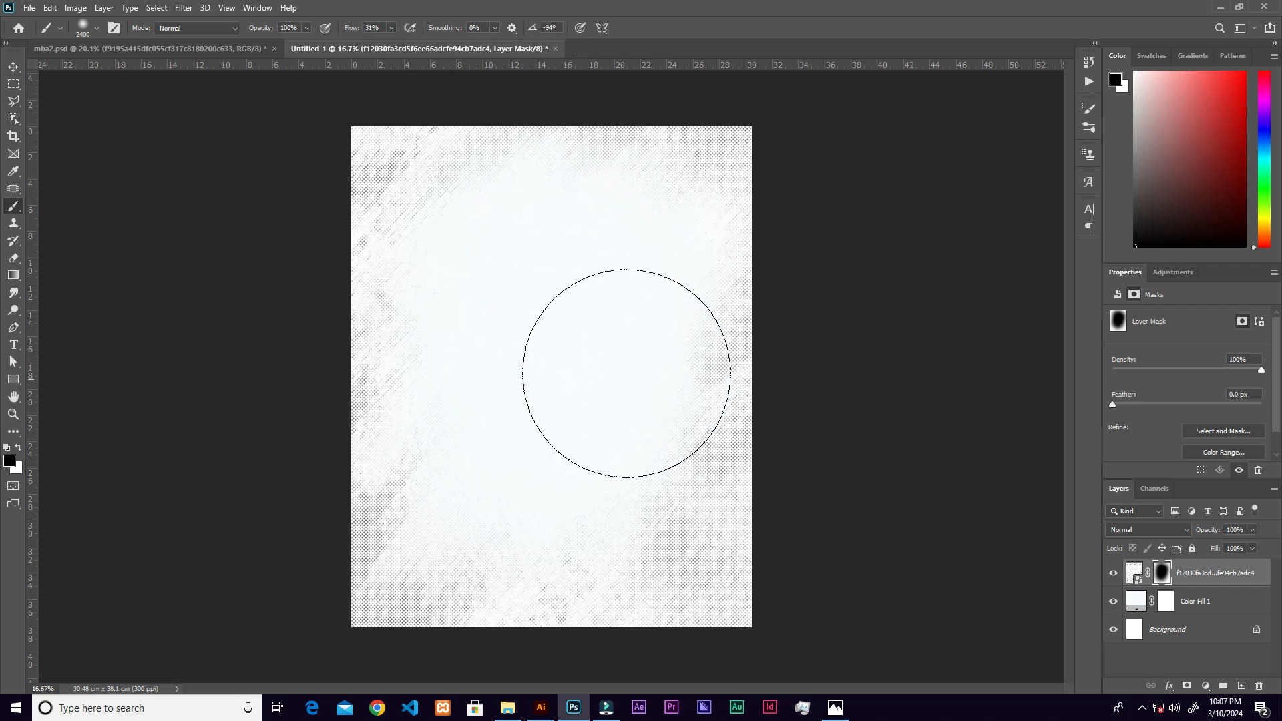
Reduce the brush flow to 16% and lightly fade the texture along the canvas edges on the mask
click(392, 28)
click(378, 44)
click(440, 247)
mouse_move(401, 182)
mouse_down()
mouse_move(438, 558)
mouse_move(685, 206)
mouse_move(397, 393)
mouse_move(749, 263)
mouse_up()
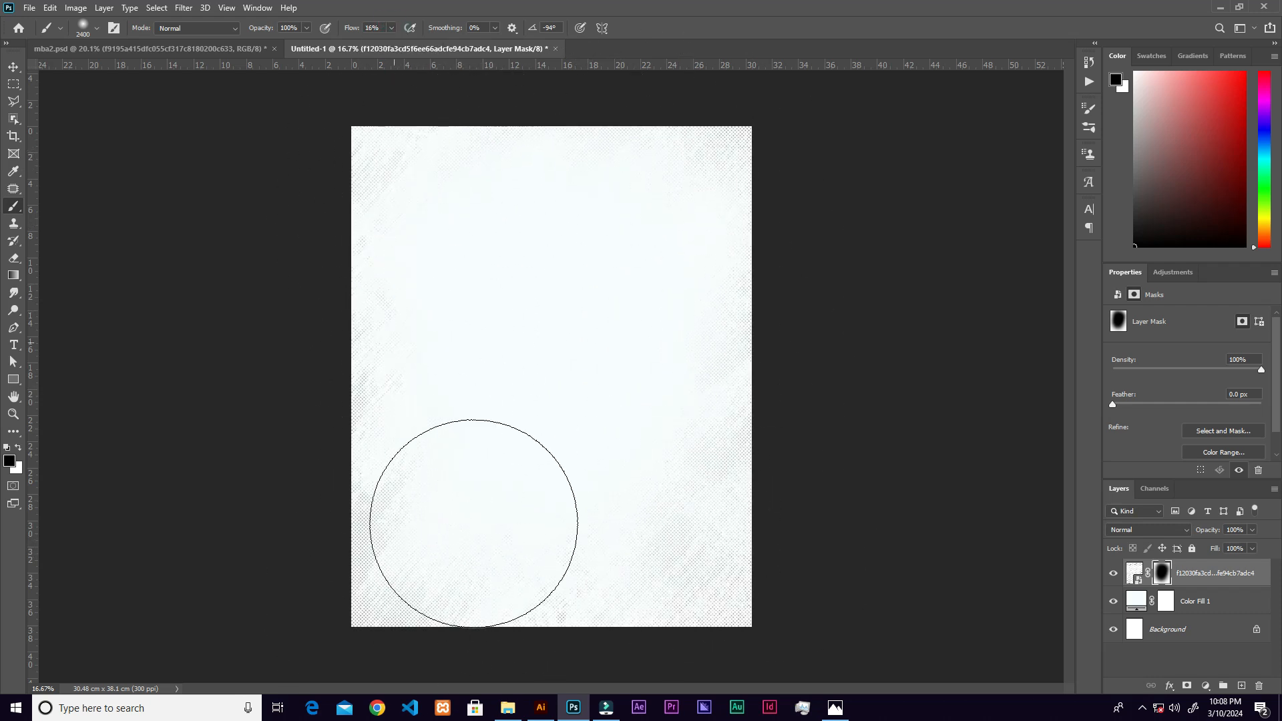
Duplicate the masked texture layer and refine the copy's mask with a smaller brush of about 1700 px
key(v)
key(b)
key(bracketleft)
key(bracketleft)
key(bracketleft)
key(x)
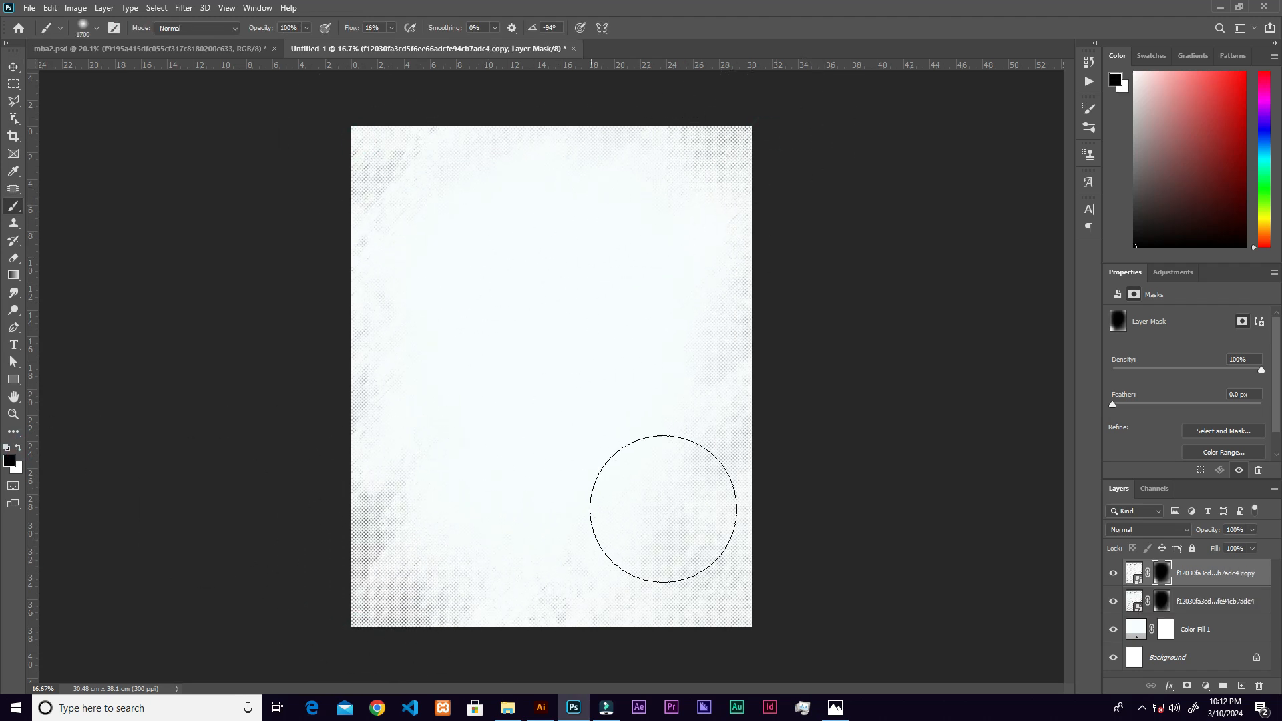
key(v)
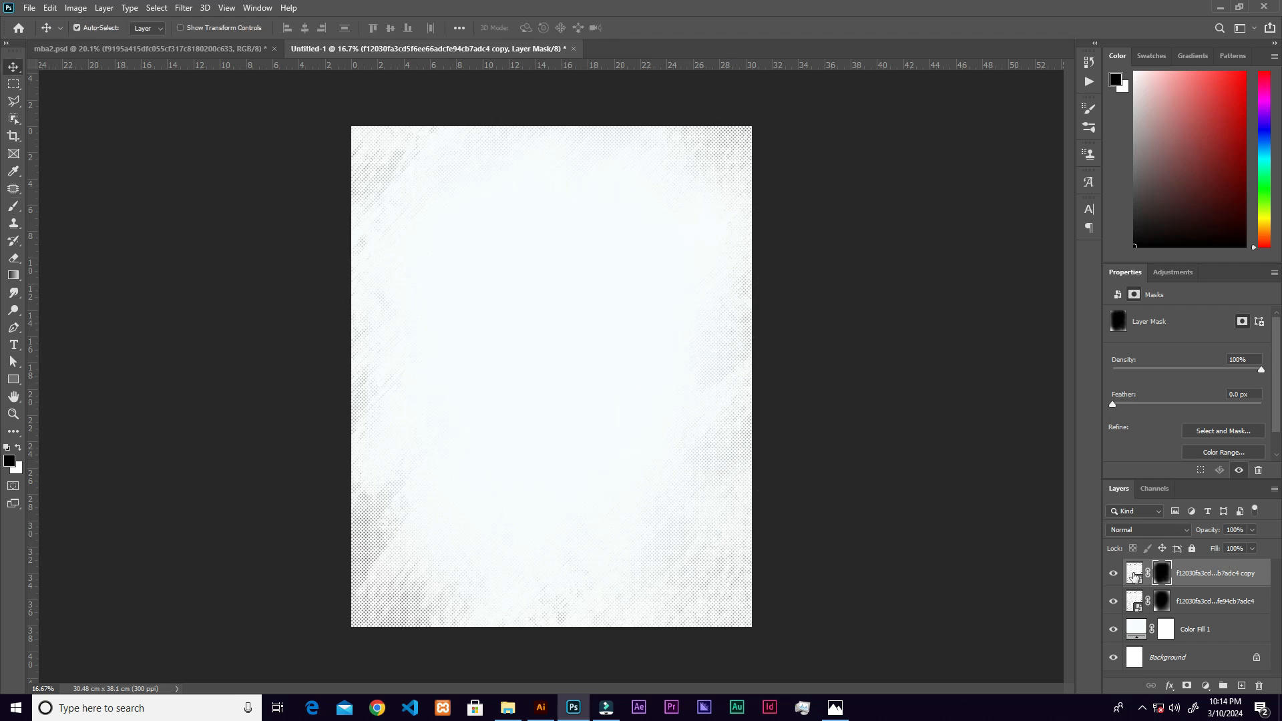
Apply an Add Noise filter to the texture copy's image with 80% amount, Gaussian distribution and Monochromatic on
click(1133, 573)
click(185, 8)
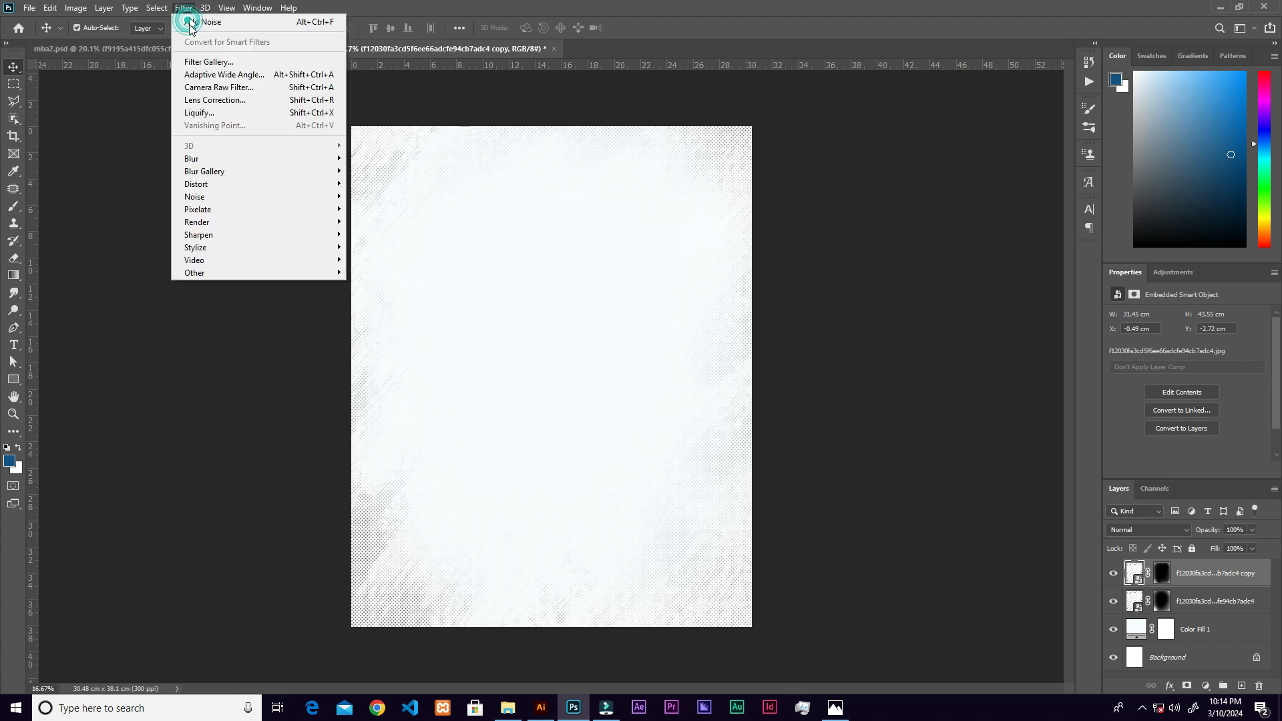
click(215, 196)
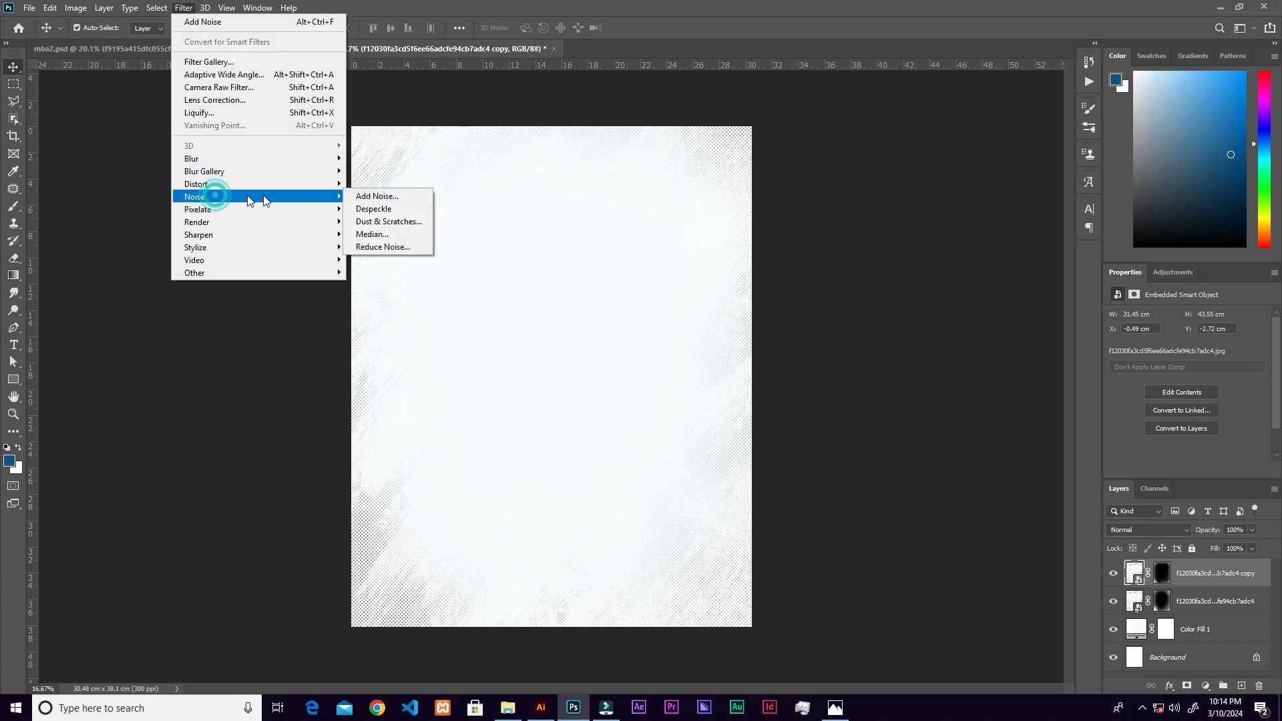
click(400, 196)
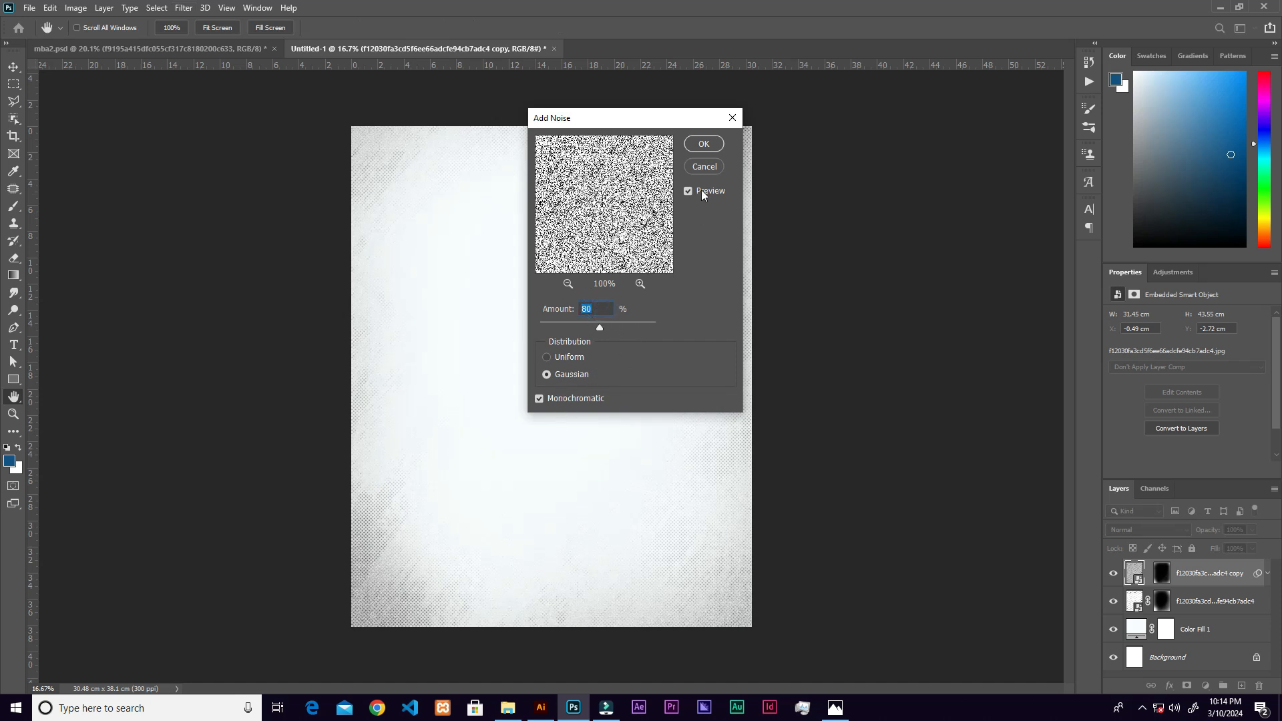
click(698, 149)
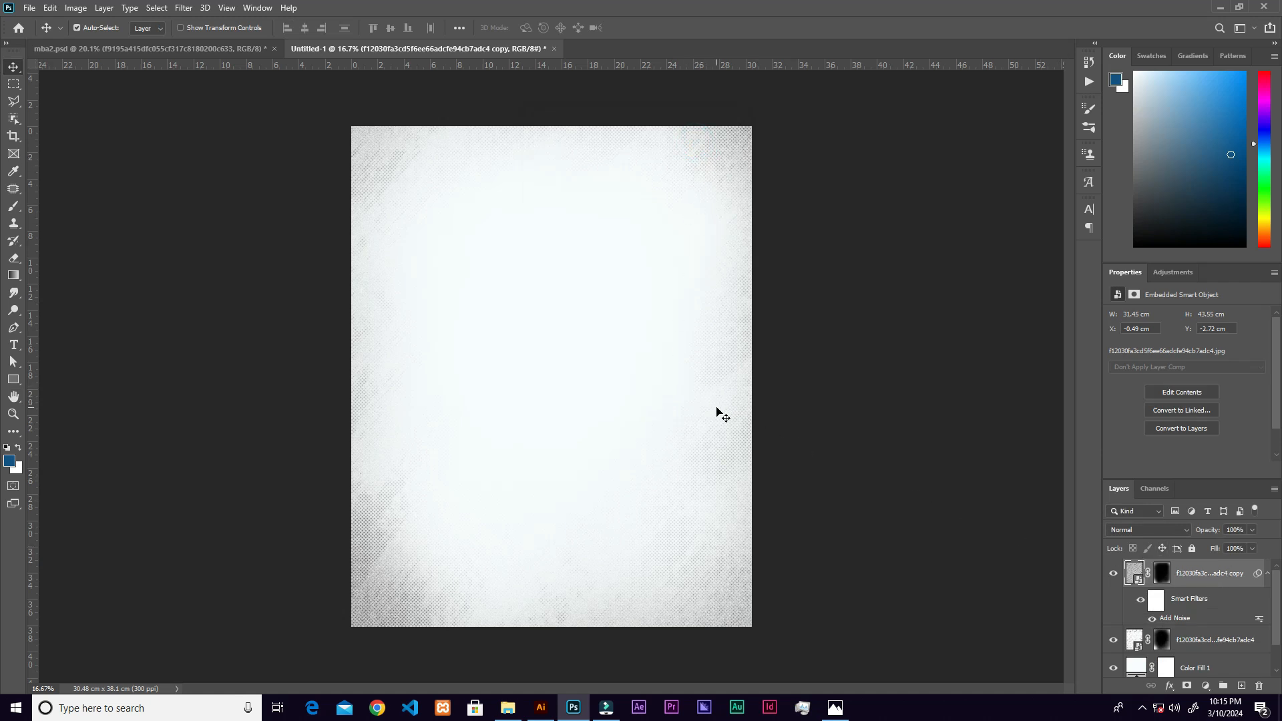
Apply Levels to the texture copy with input levels of 102, 1.23 and 165
key(ctrl+l)
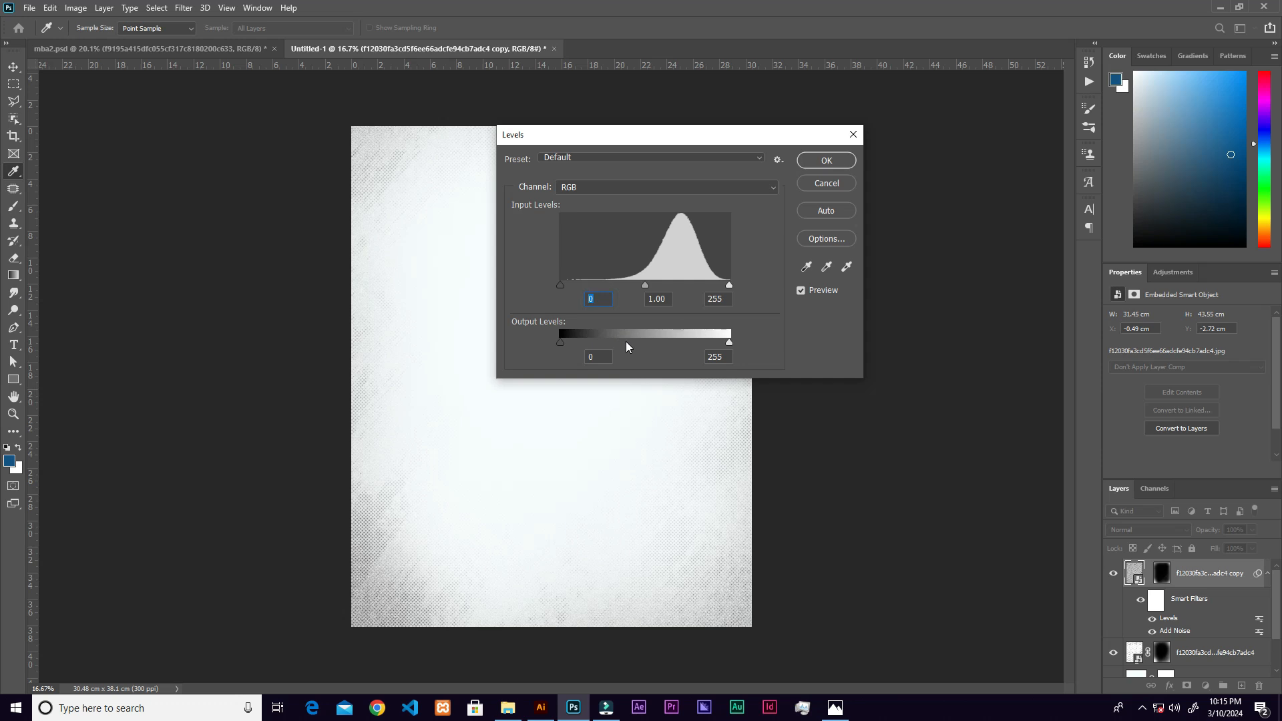
text(102)
key(Tab)
text(1.23)
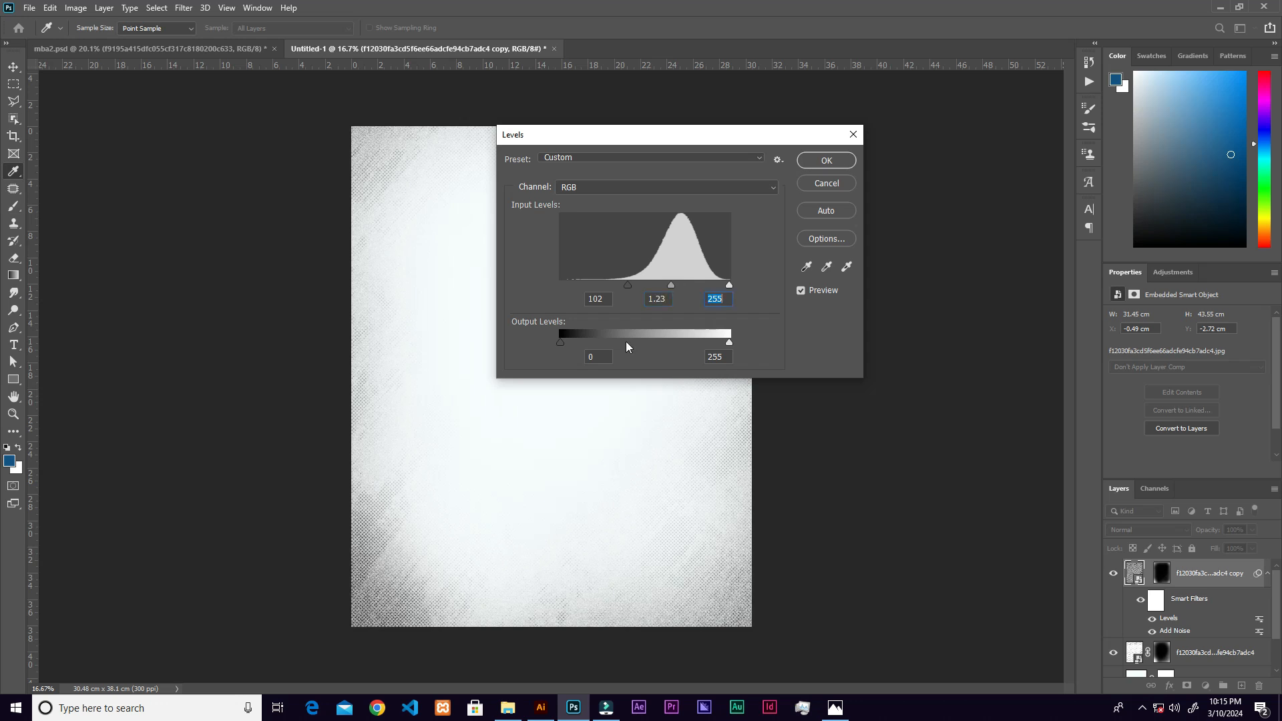
text(165)
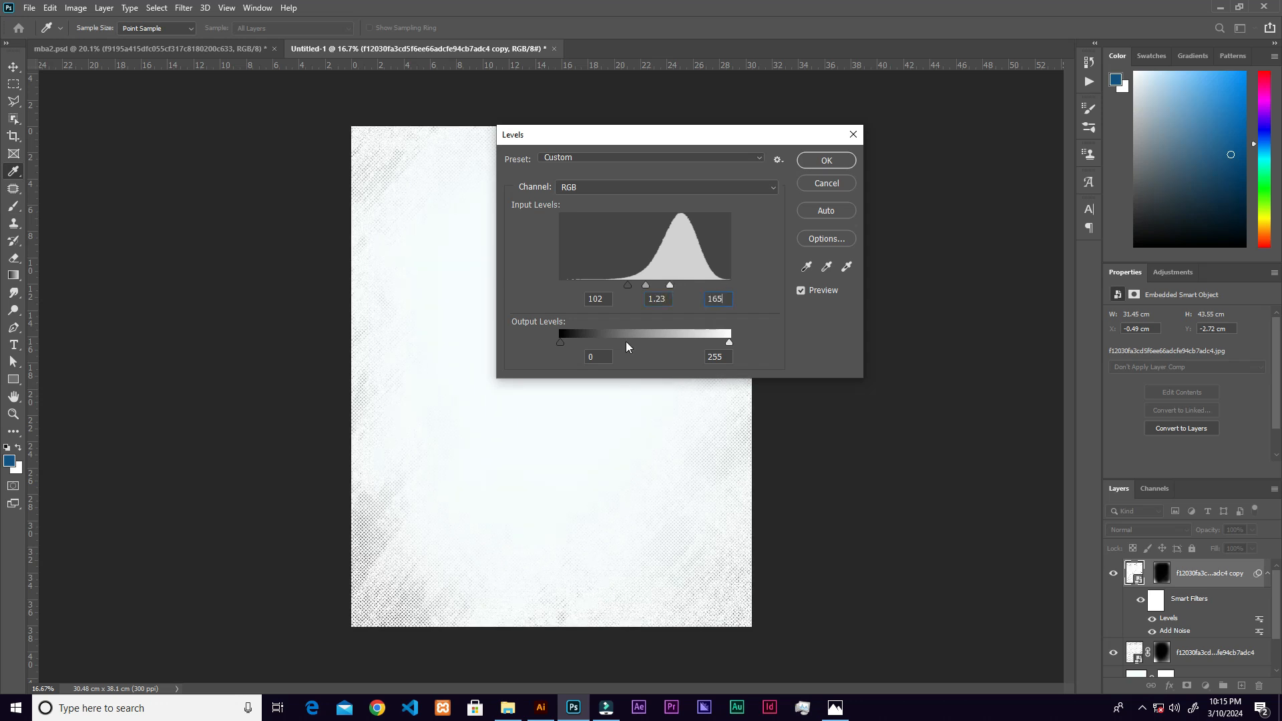
click(821, 162)
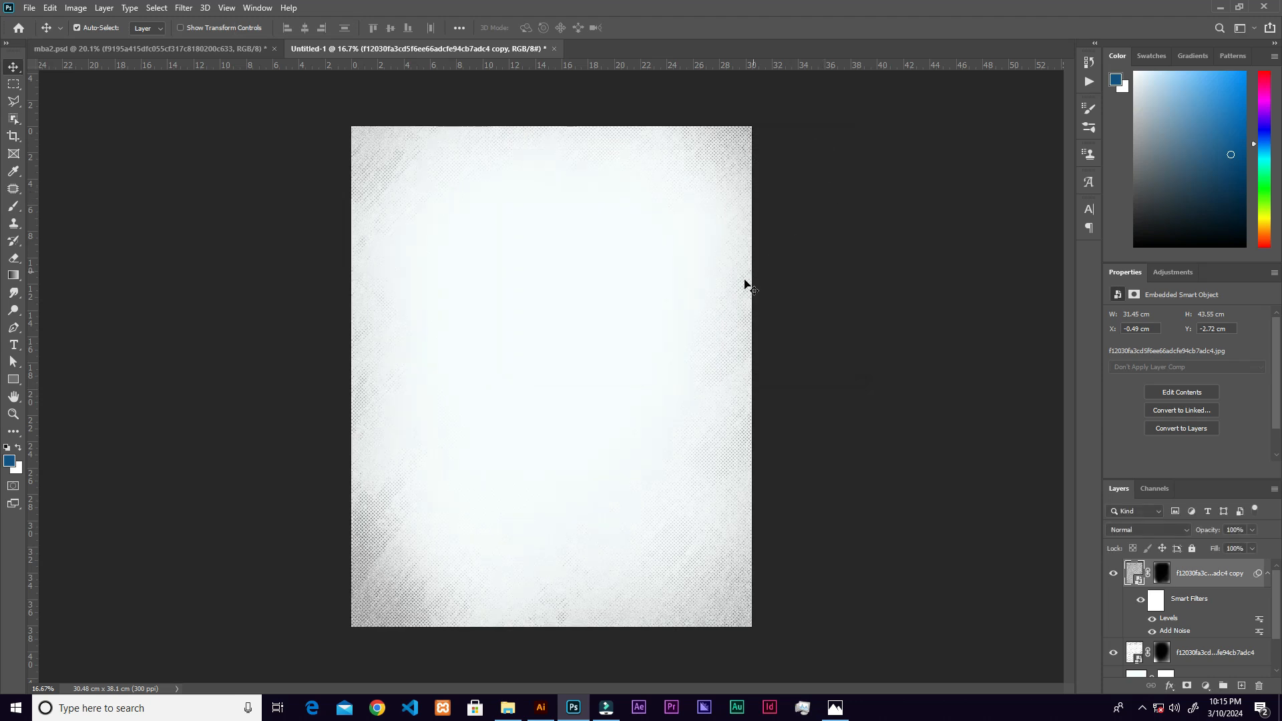
Set the texture copy's blend mode to Overlay, comparing the look with and without the change
click(1135, 529)
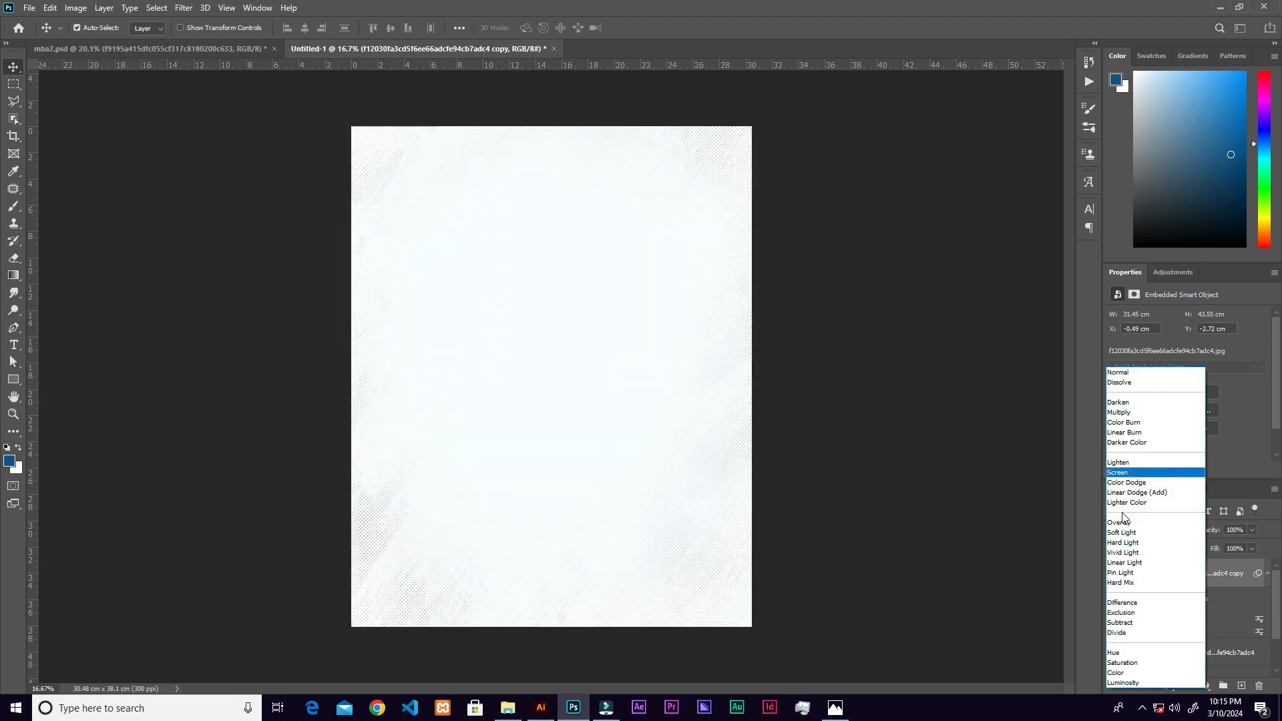
click(1127, 524)
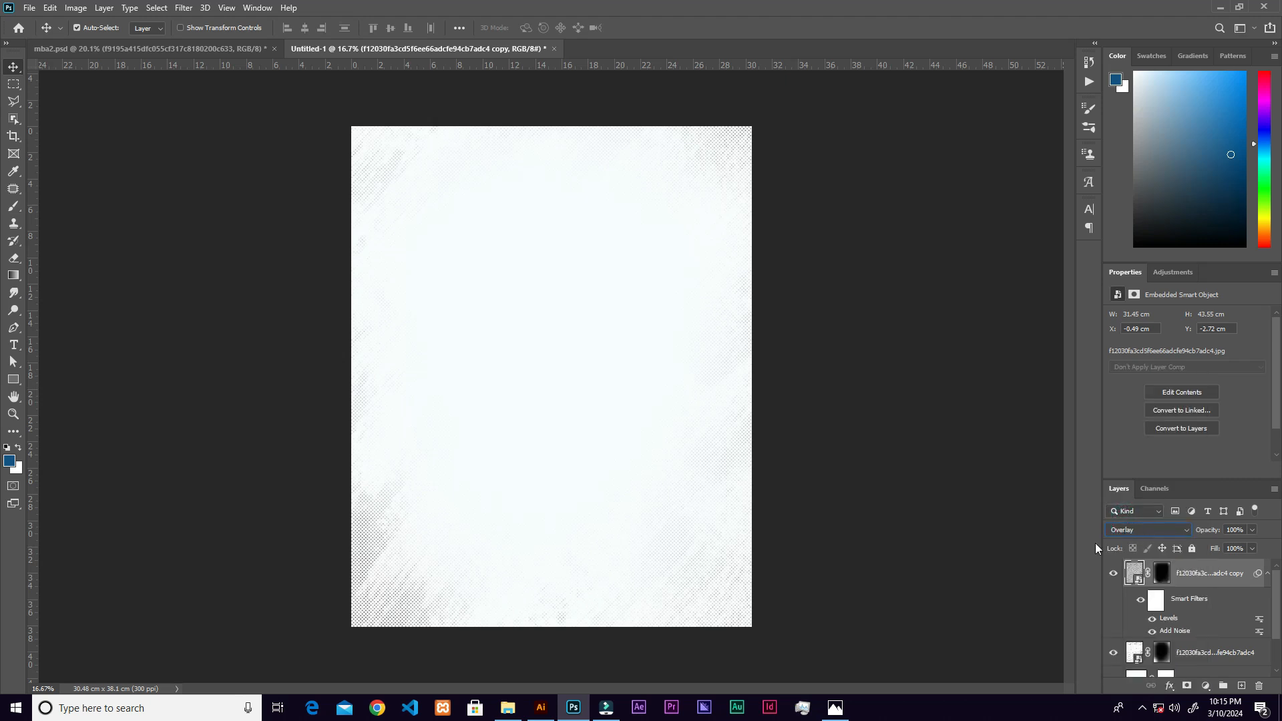
key(ctrl+z)
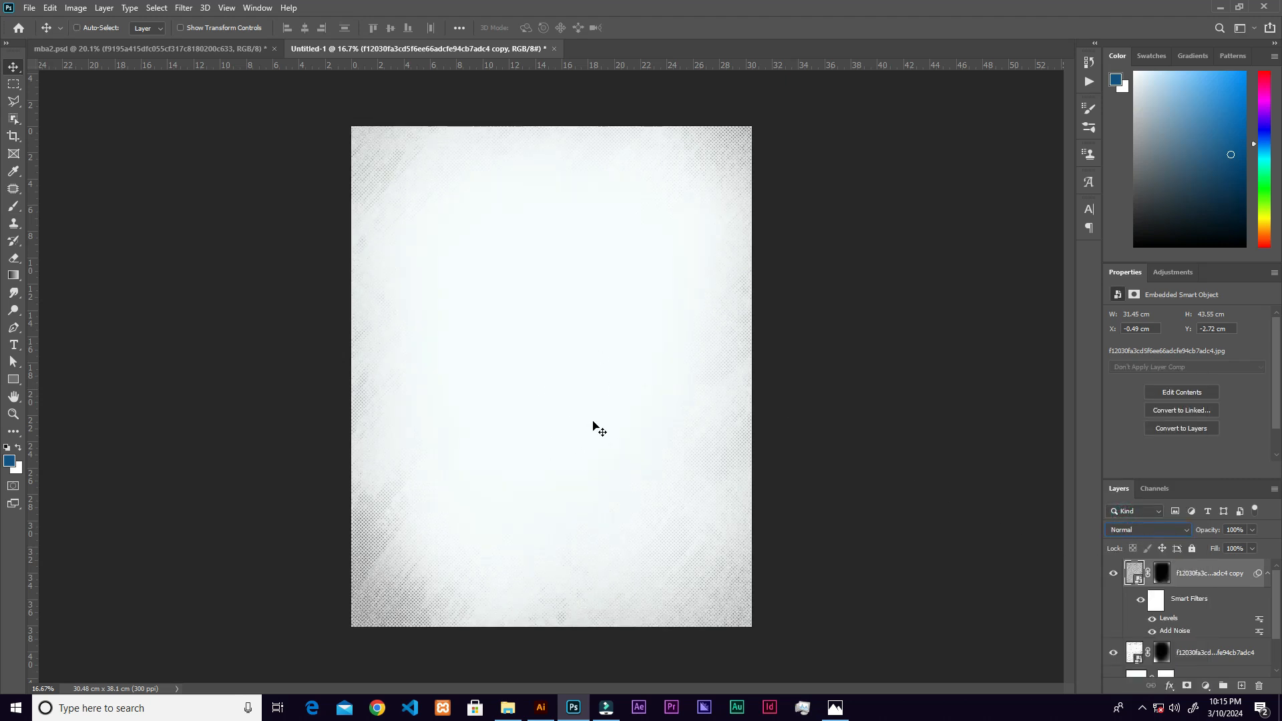
key(ctrl+shift+z)
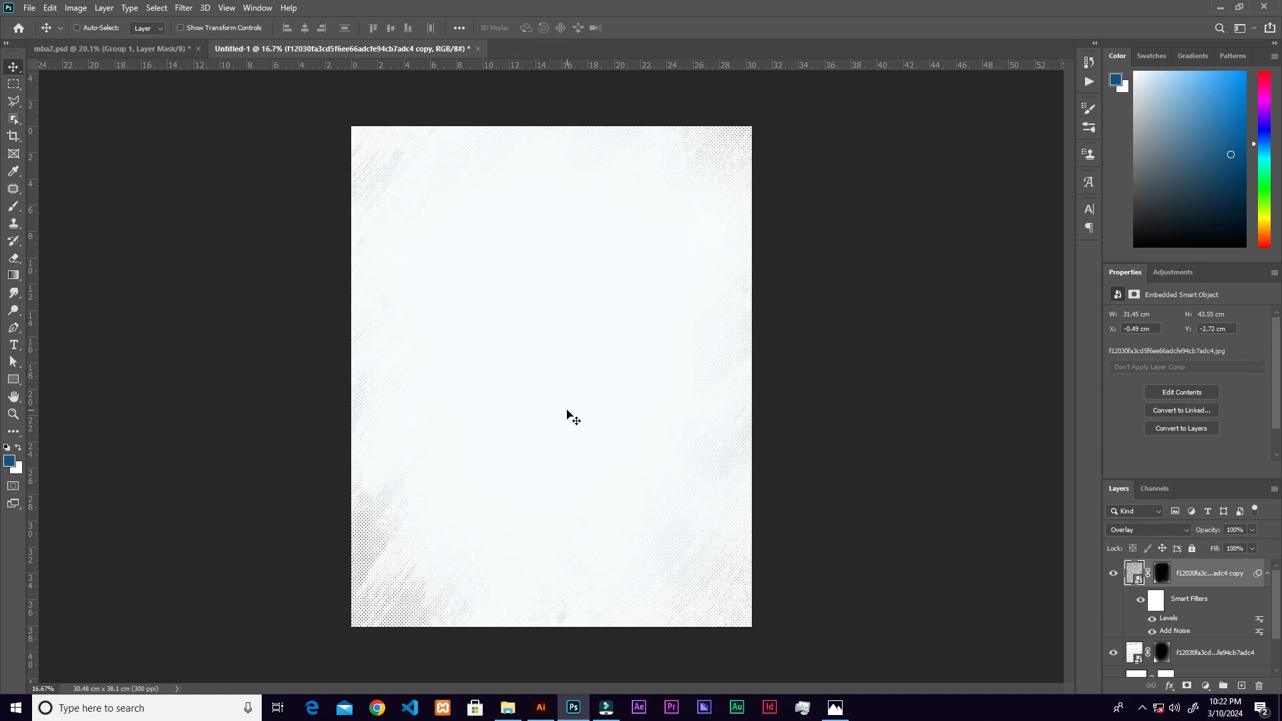
Place the cut-out profile portrait of the player from the file folder, scale it to 113.03% and position it near the canvas center
key(ctrl+0)
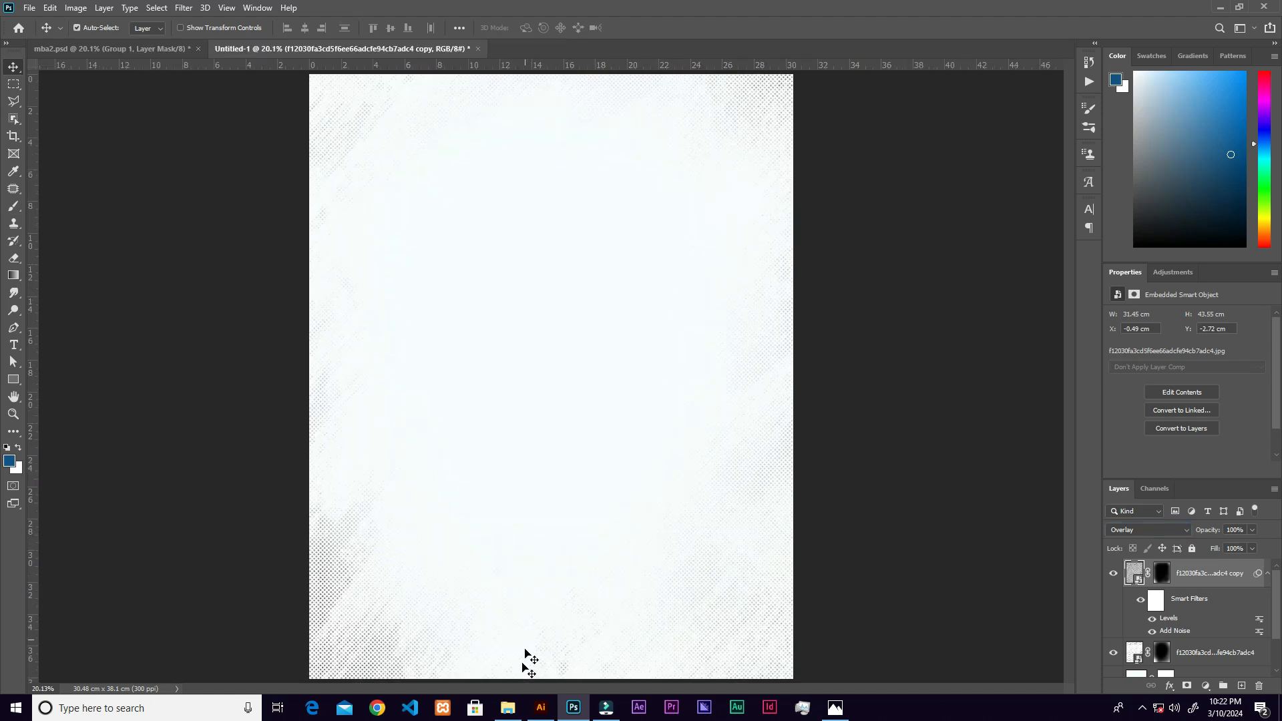
click(507, 708)
drag(264, 353, 616, 356)
drag(759, 117, 794, 74)
drag(625, 421, 597, 377)
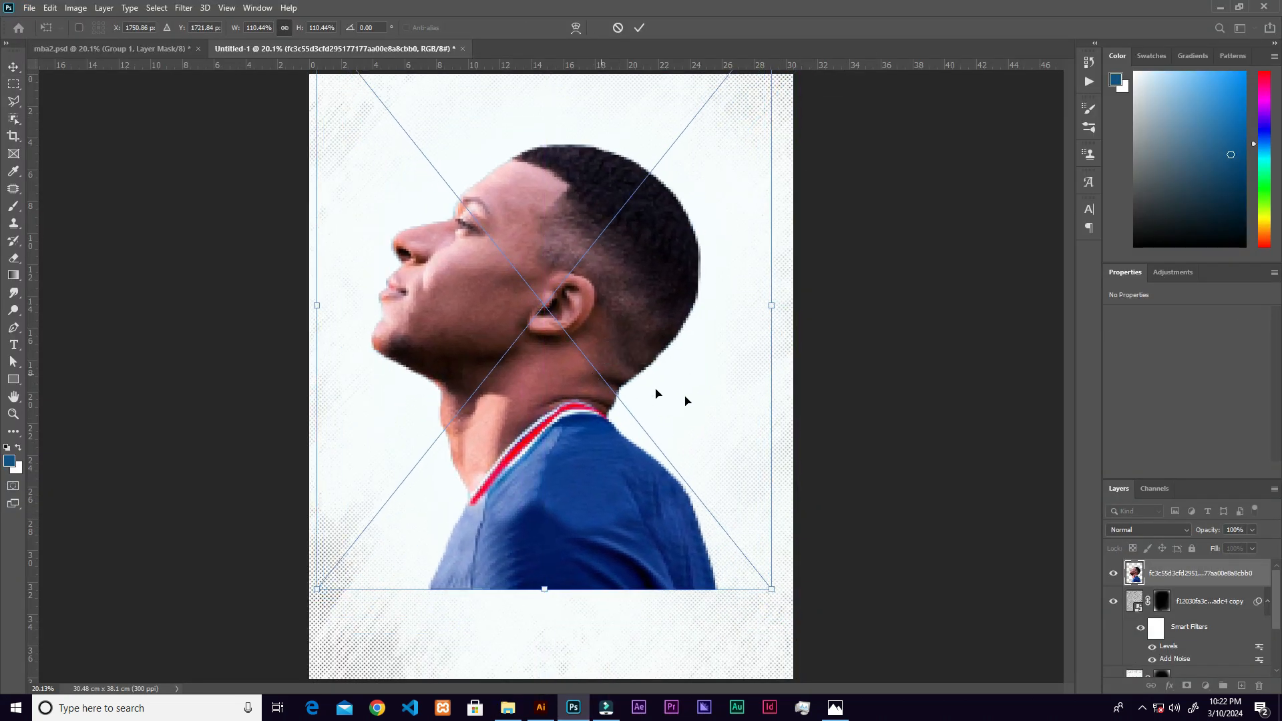
drag(774, 307, 782, 307)
key(Up)
key(Up)
key(Up)
key(Up)
key(Up)
key(Up)
key(Up)
key(Up)
key(Up)
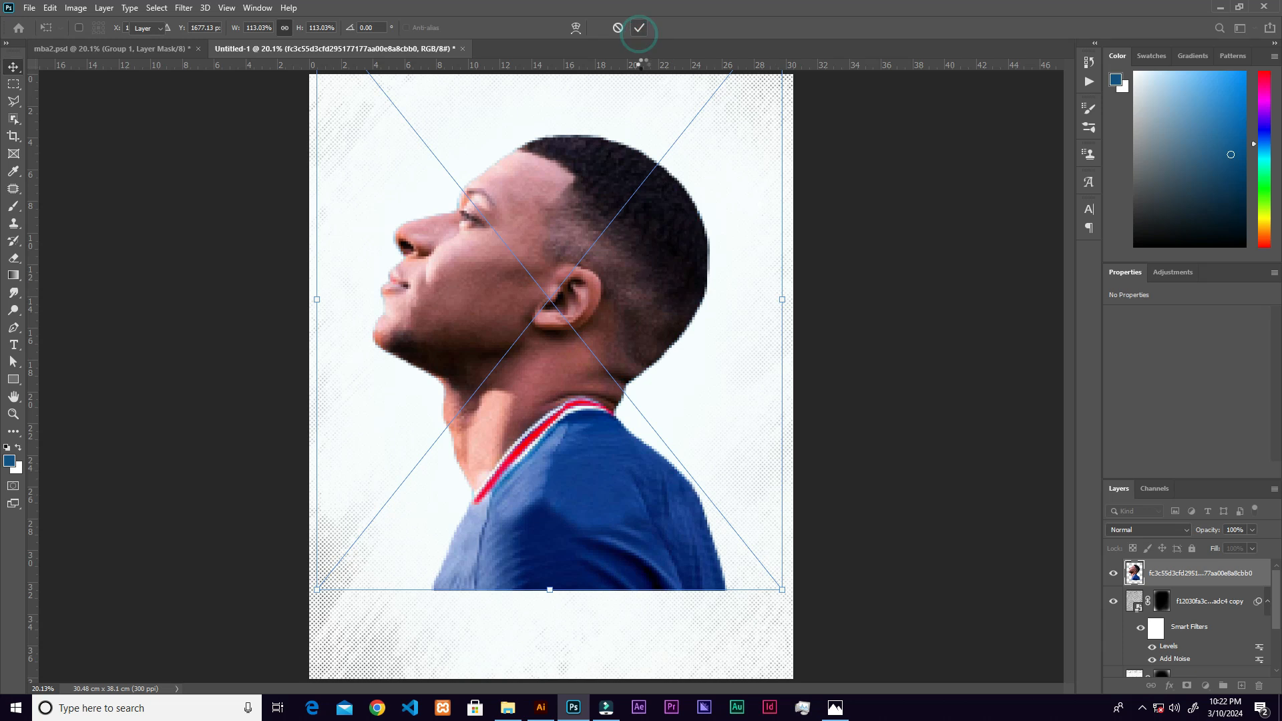
click(639, 28)
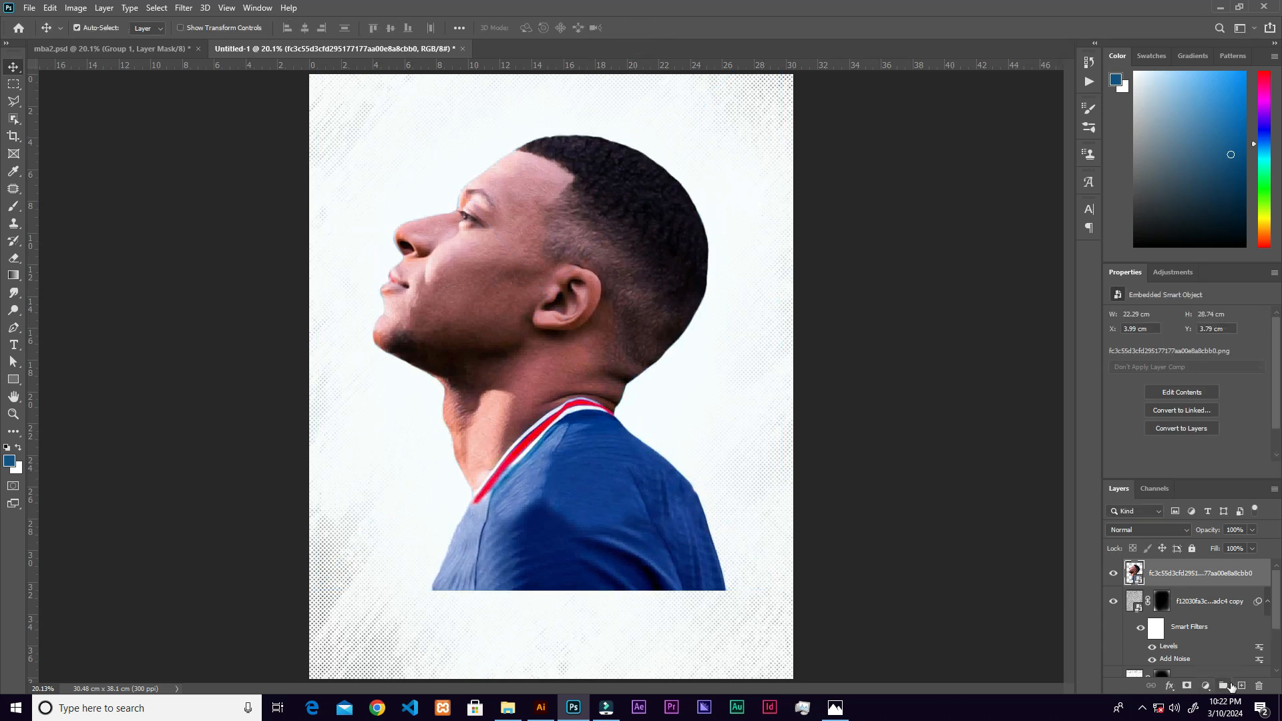
Add a Black & White adjustment layer above the portrait with Reds at -130 and Yellows at 125
click(1207, 687)
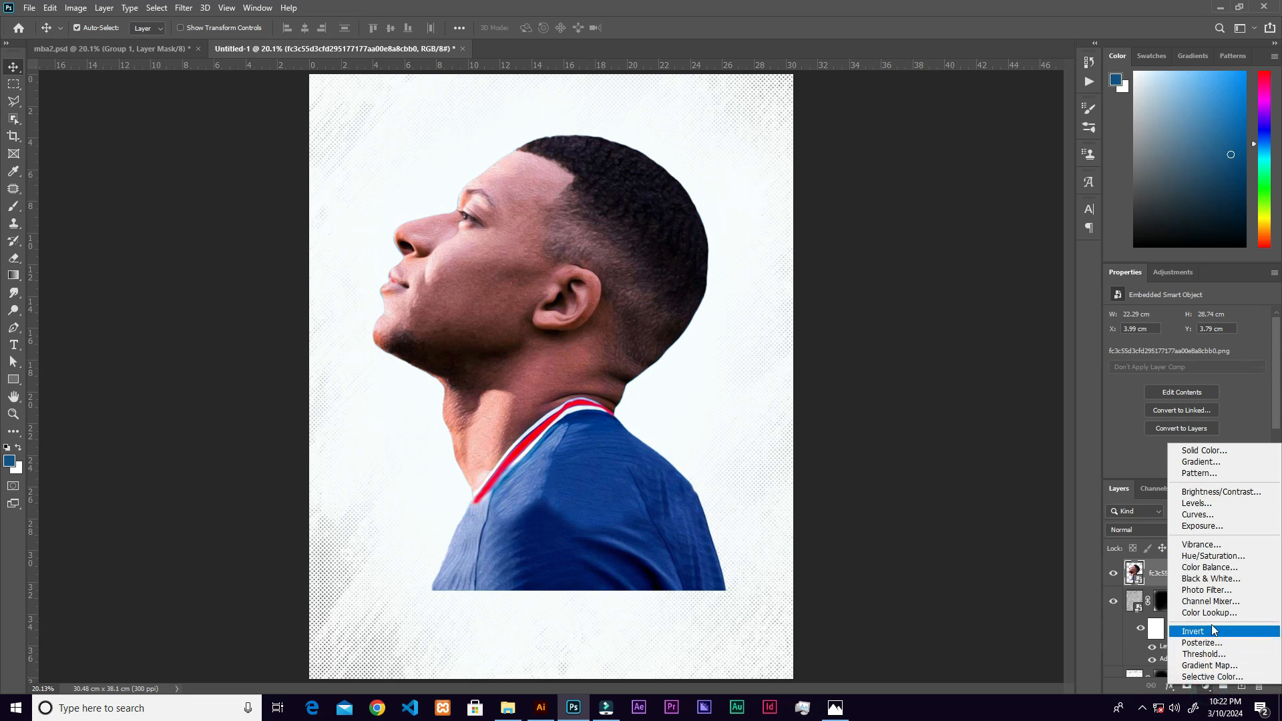
click(1214, 580)
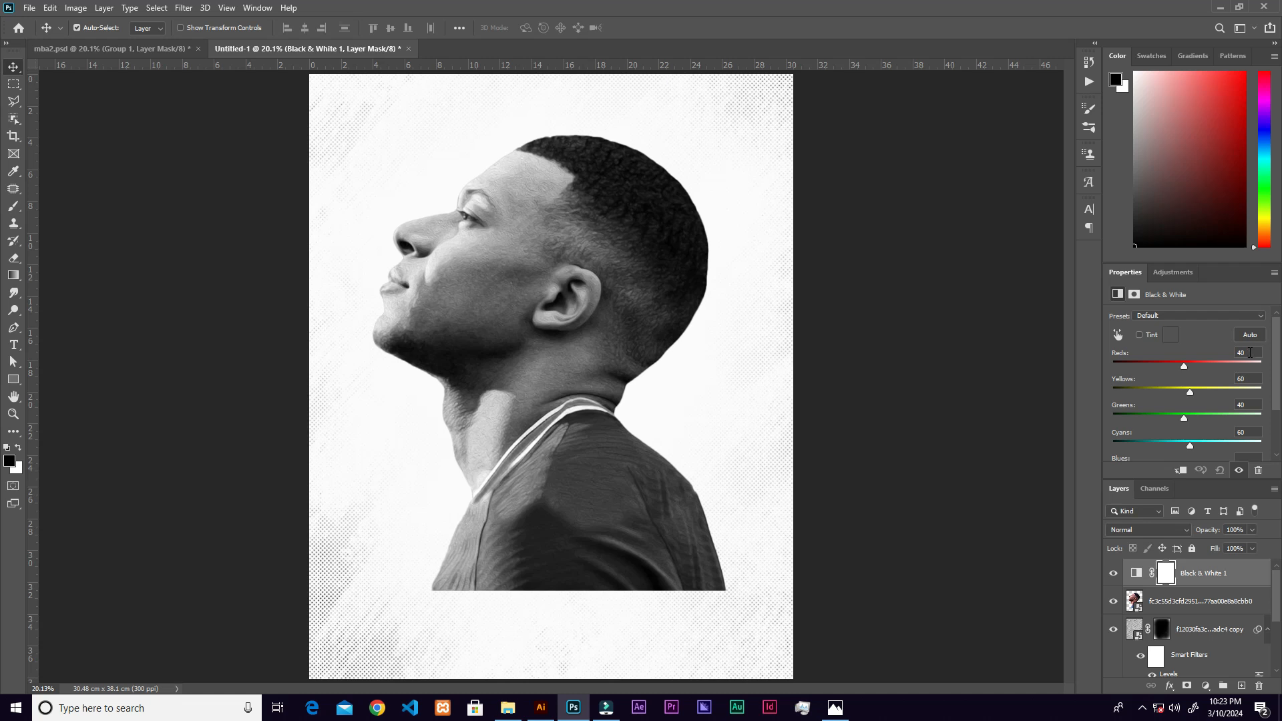
text(-130)
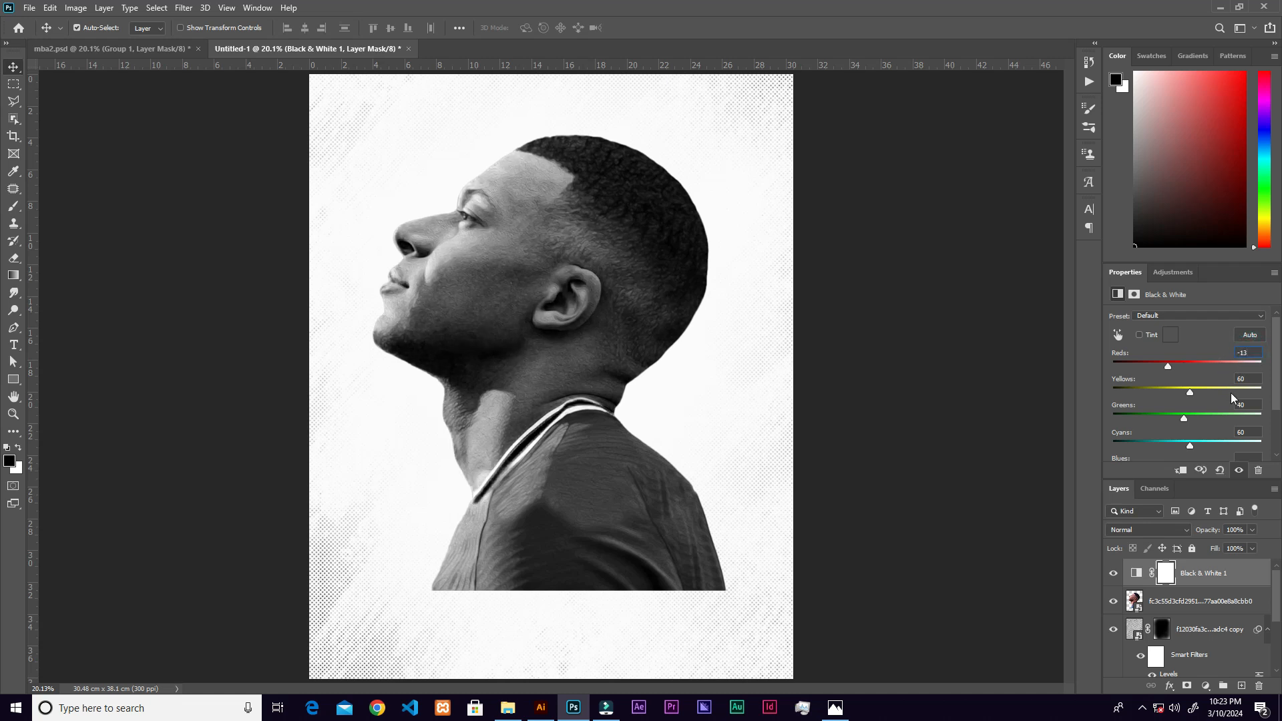
text(125)
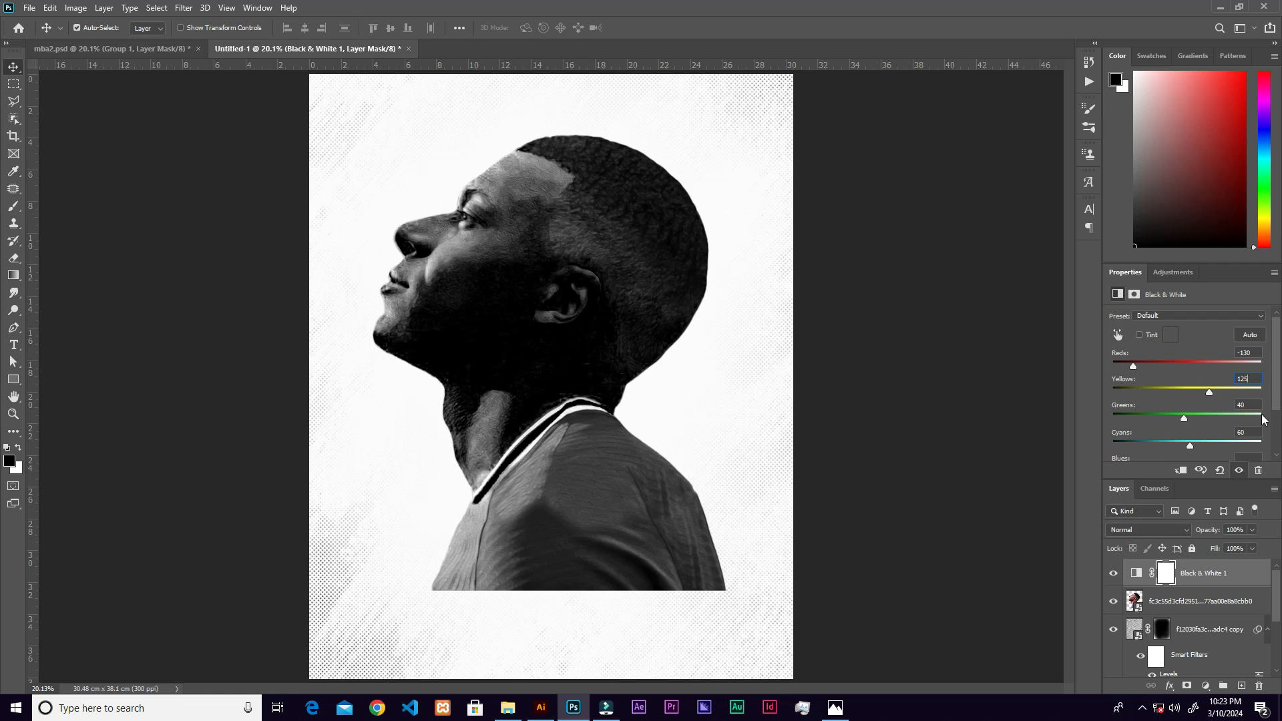
scroll(1262, 419, down, 5)
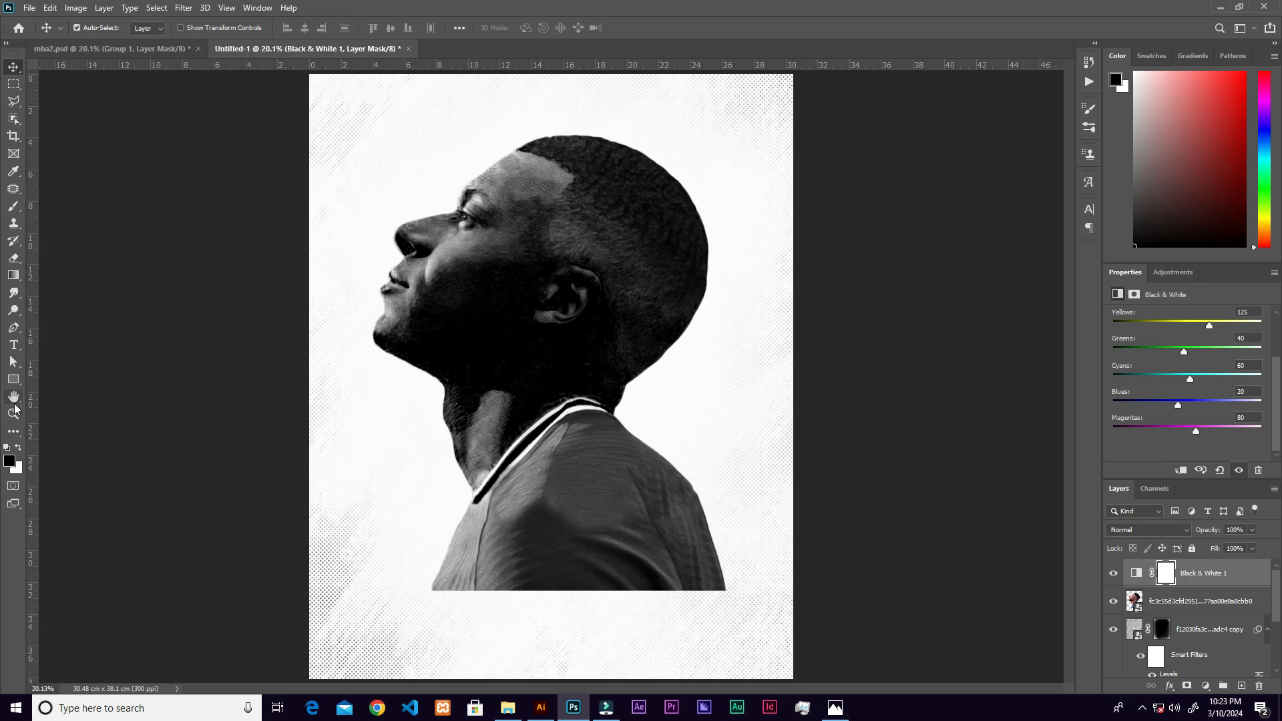
Paint black with a smaller soft brush on the Black & White mask to restore colour along the forehead, nose, lips and chin
click(15, 207)
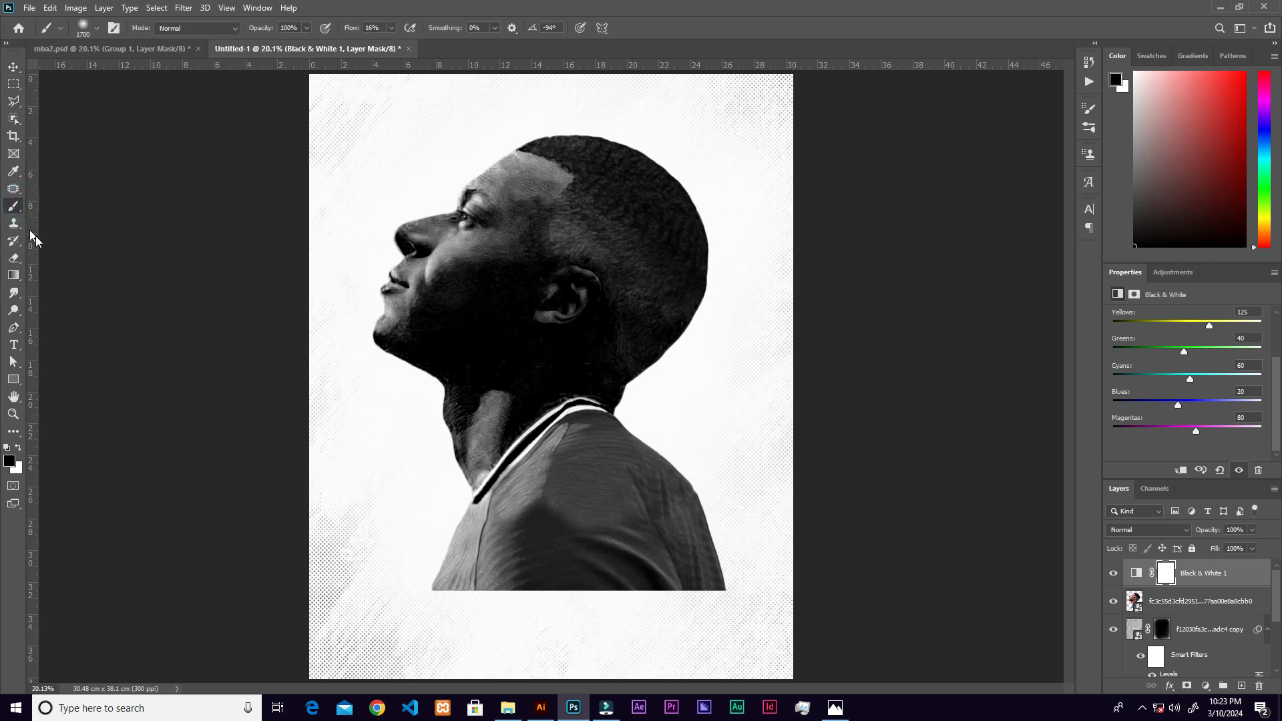
key(bracketleft)
key(bracketleft)
key(bracketleft)
key(bracketleft)
key(bracketleft)
key(bracketleft)
key(bracketleft)
key(bracketleft)
key(bracketleft)
key(bracketleft)
key(bracketleft)
key(bracketleft)
key(bracketleft)
mouse_move(493, 153)
mouse_down()
mouse_move(433, 191)
mouse_move(539, 117)
mouse_move(442, 203)
mouse_move(388, 226)
mouse_move(381, 280)
mouse_move(345, 343)
mouse_move(431, 196)
mouse_move(386, 233)
mouse_move(359, 271)
mouse_move(444, 172)
mouse_move(531, 124)
mouse_move(362, 299)
mouse_move(351, 342)
mouse_move(354, 296)
mouse_move(488, 136)
mouse_move(470, 163)
mouse_move(533, 121)
mouse_move(438, 196)
mouse_move(348, 327)
mouse_move(543, 261)
mouse_up()
key(v)
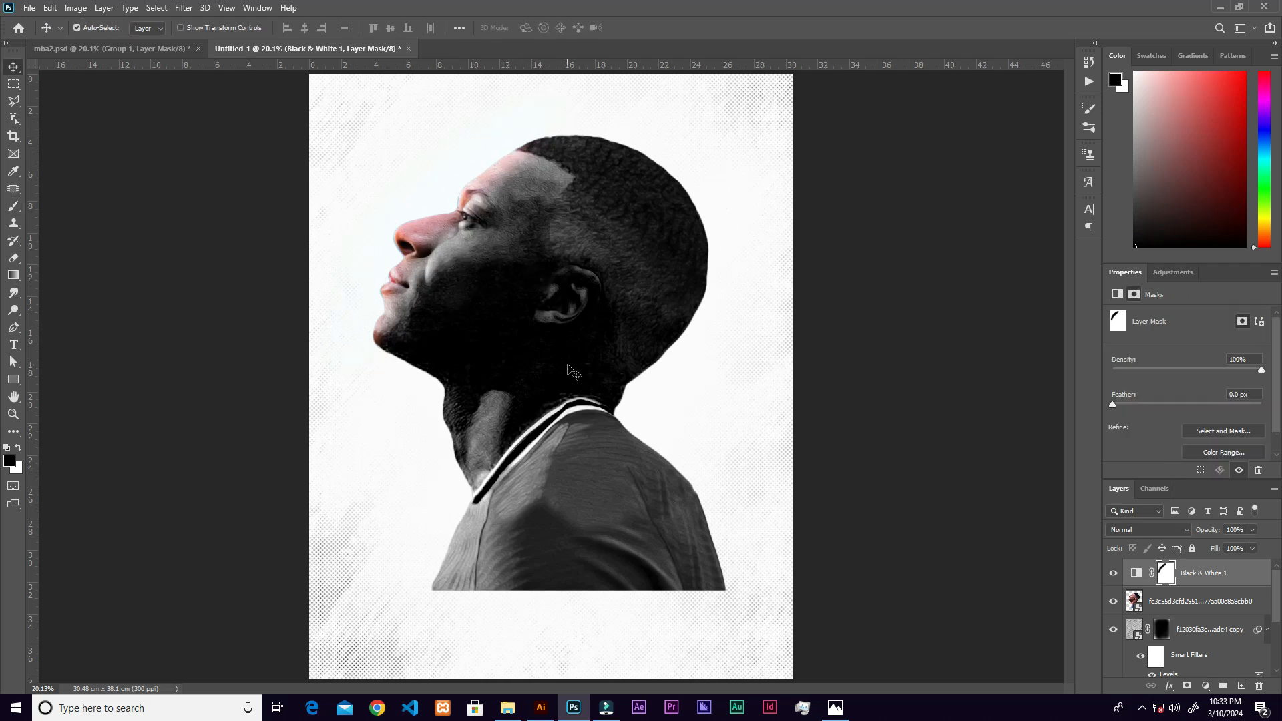
Group the portrait with its Black & White adjustment and add a layer mask to the group
shift+click(1203, 603)
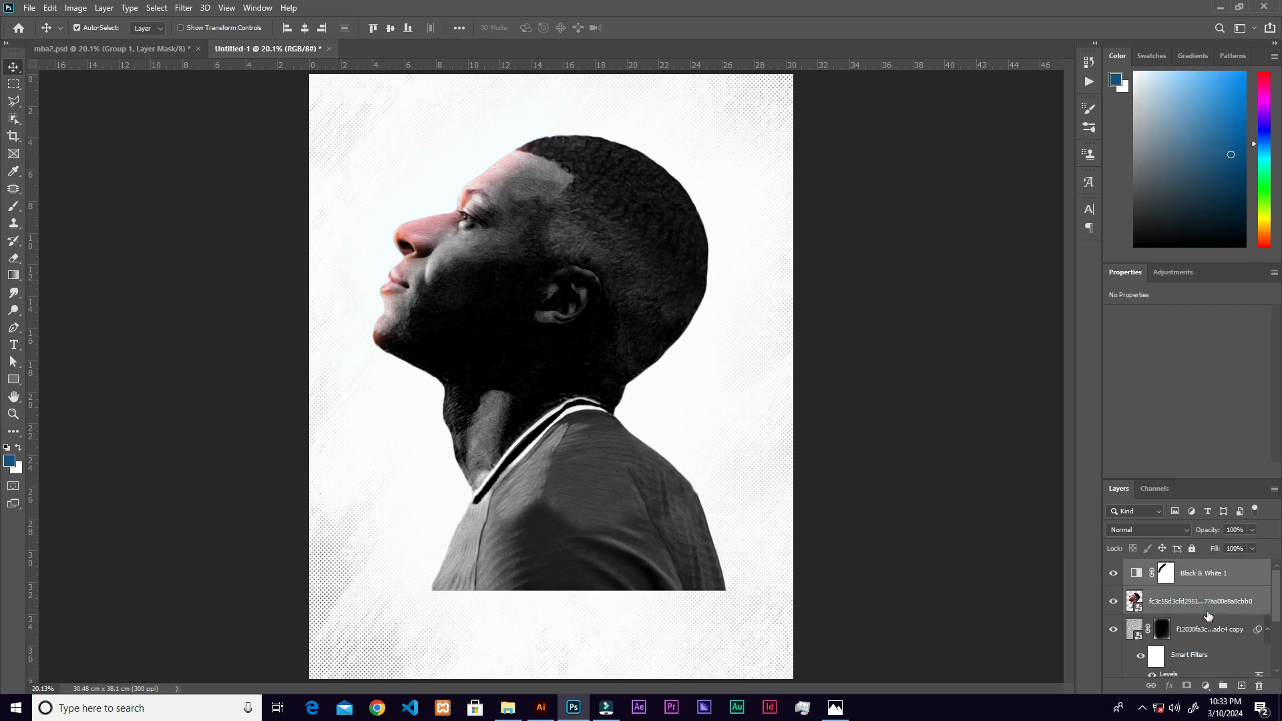
click(1223, 686)
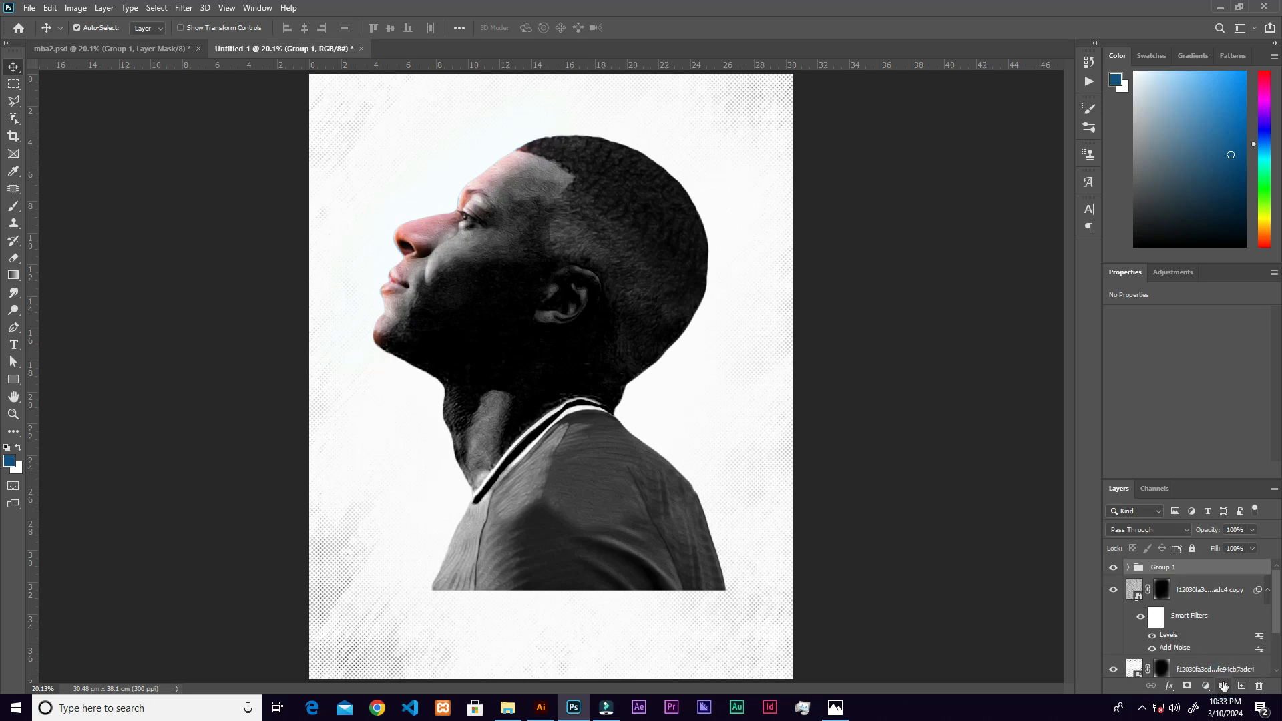
click(1186, 687)
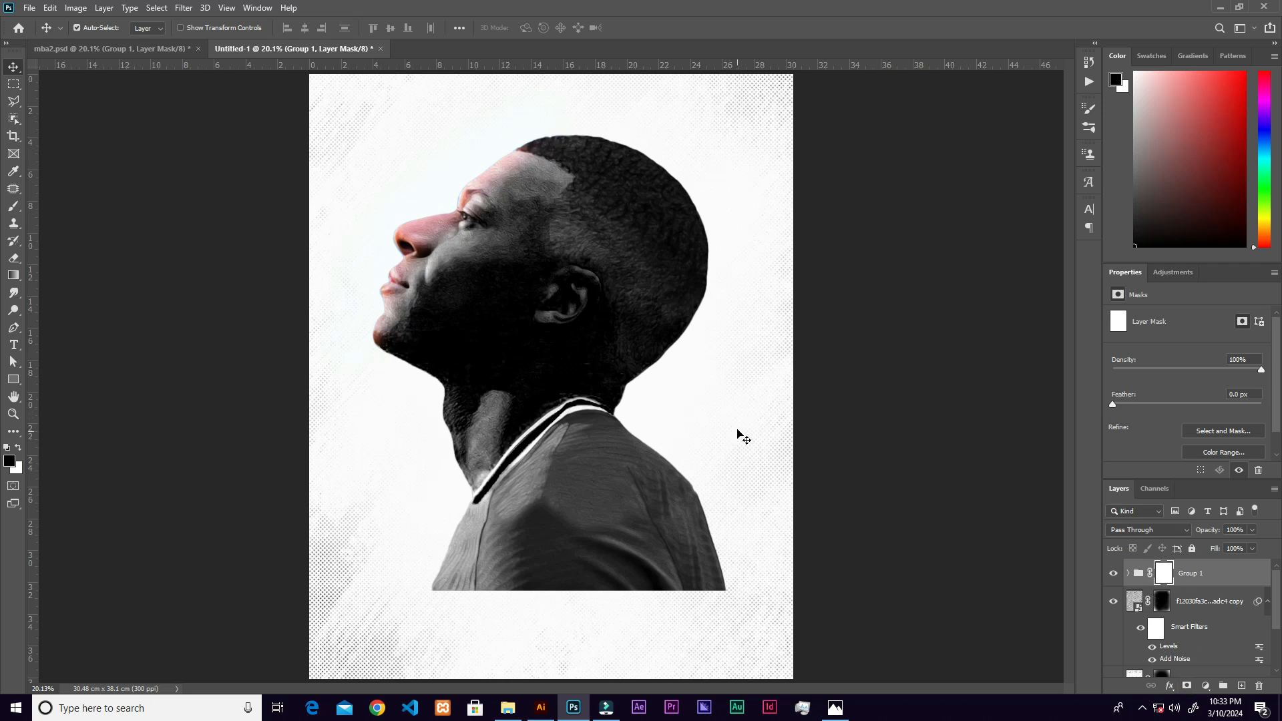
Paint the group mask with an 800 px soft black brush to fade the back of the head and upper back
key(b)
key(bracketright)
key(bracketright)
key(bracketright)
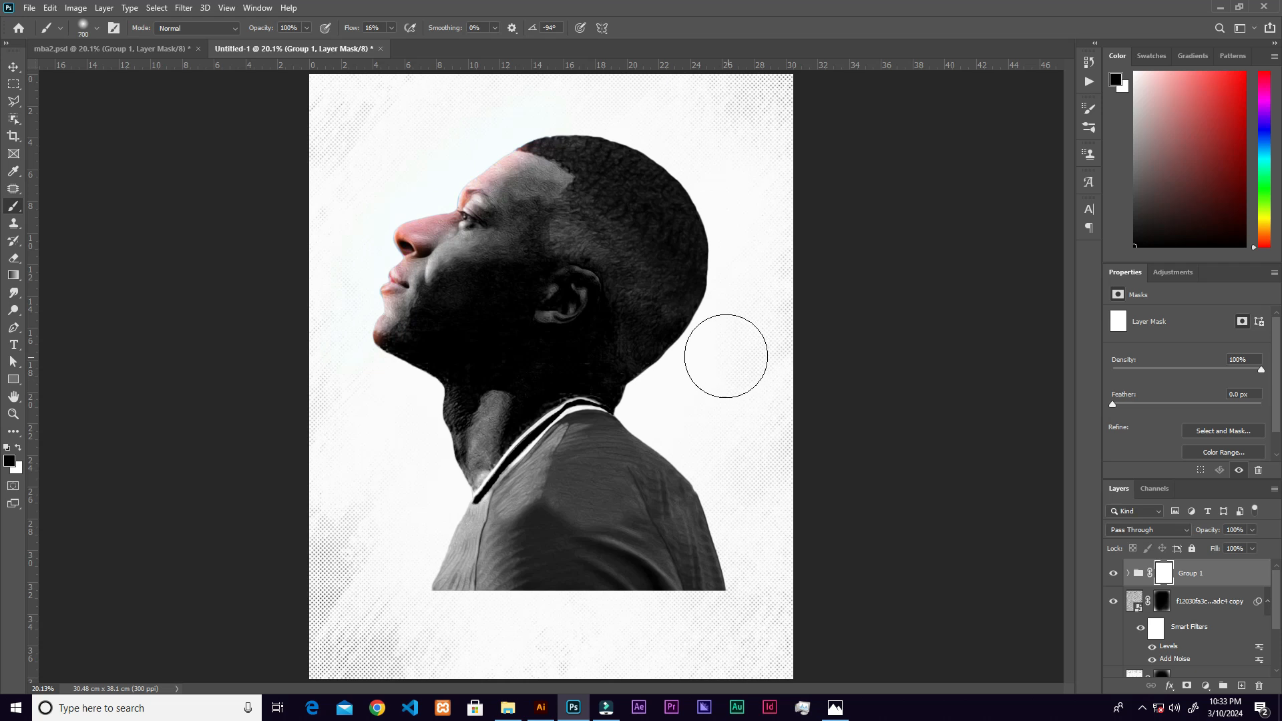
key(bracketright)
mouse_move(709, 165)
mouse_down()
mouse_move(748, 229)
mouse_move(750, 295)
mouse_move(641, 434)
mouse_move(711, 478)
mouse_move(732, 532)
mouse_move(685, 461)
mouse_move(695, 371)
mouse_up()
mouse_move(733, 317)
mouse_down()
mouse_move(725, 167)
mouse_move(731, 198)
mouse_move(689, 125)
mouse_move(745, 220)
mouse_move(729, 367)
mouse_move(742, 287)
mouse_move(685, 404)
mouse_move(725, 295)
mouse_move(726, 226)
mouse_move(670, 385)
mouse_move(652, 409)
mouse_up()
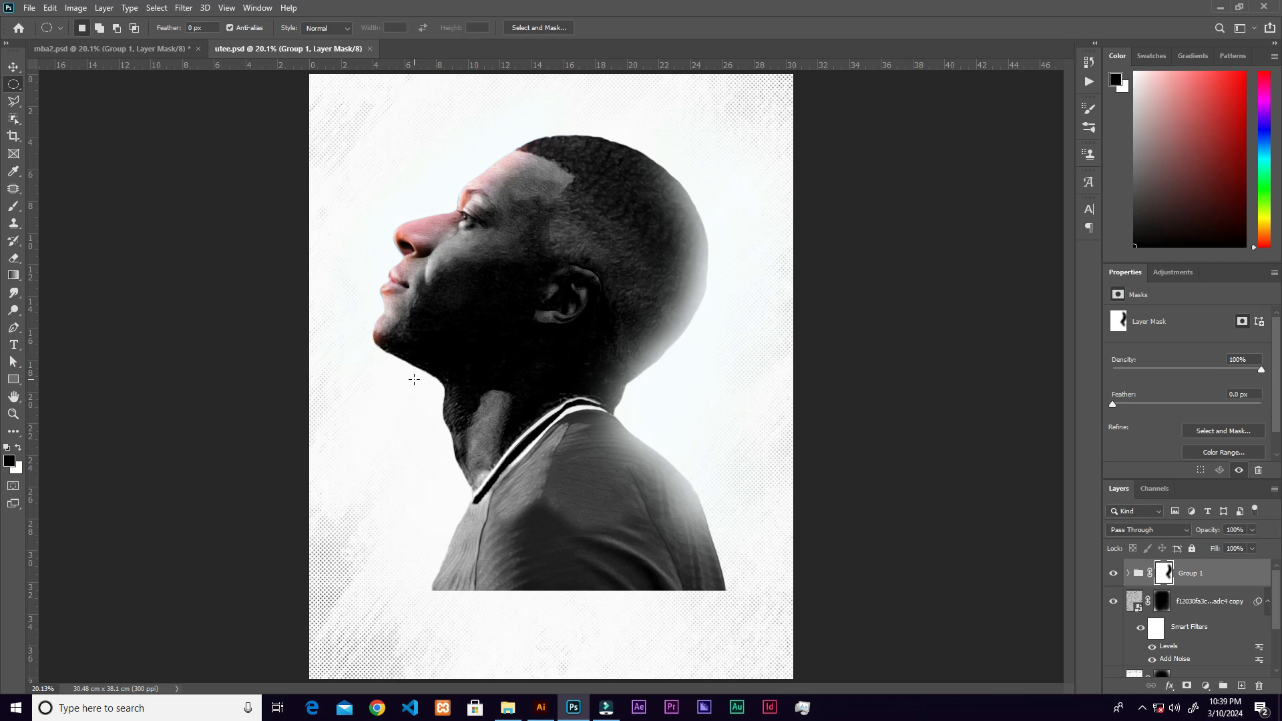
Draw a large elliptical selection over the torso, rotate it -6.06° and move it down over the lower chest
drag(420, 368, 800, 622)
click(156, 9)
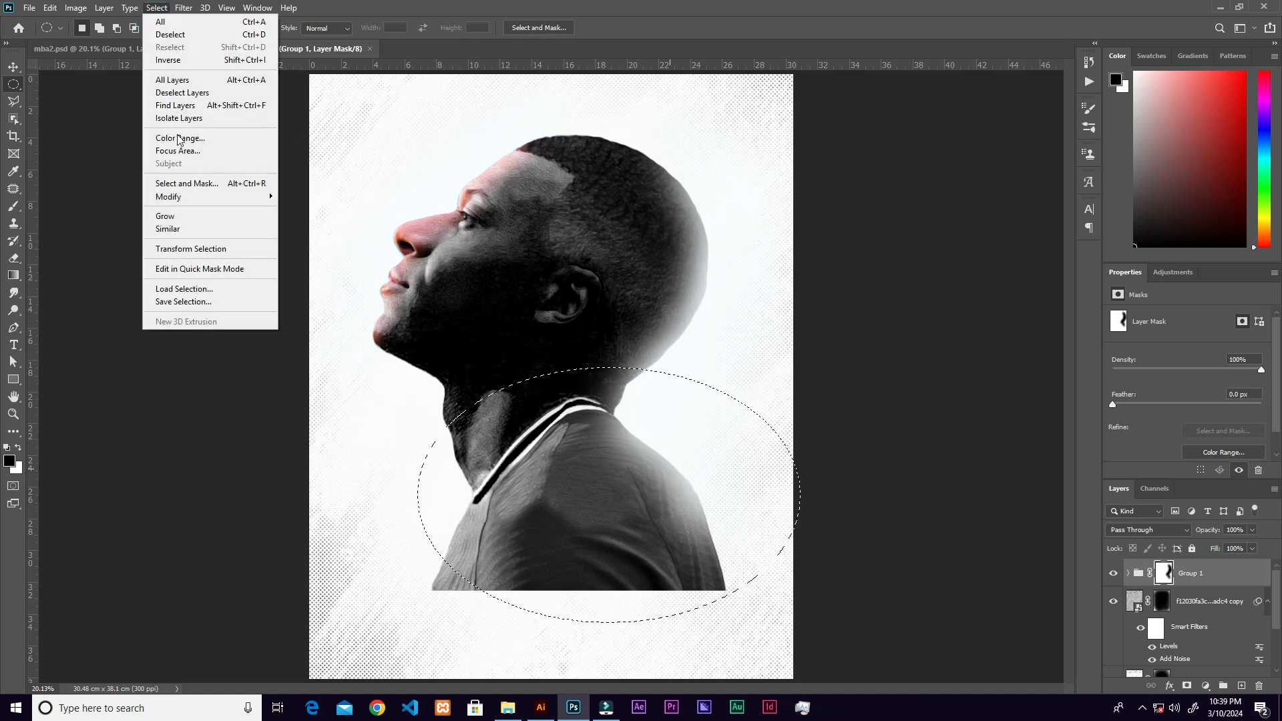
click(195, 251)
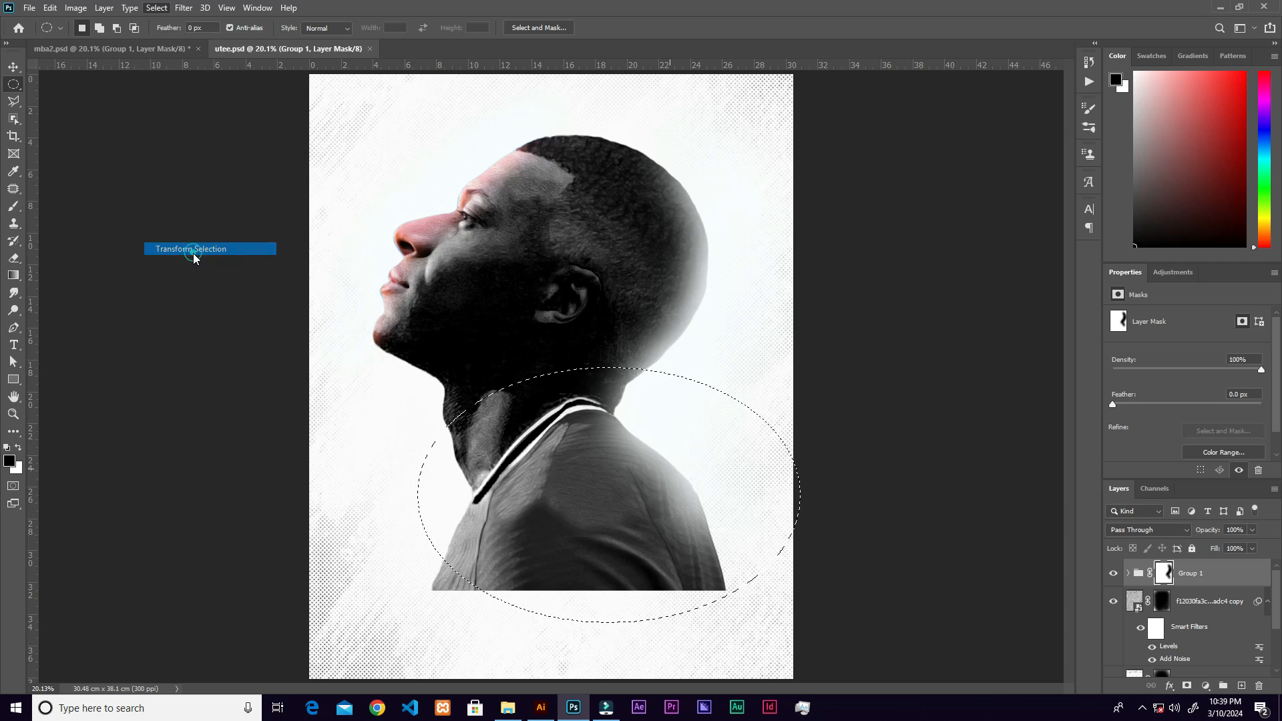
drag(822, 400, 830, 278)
drag(694, 343, 705, 426)
drag(775, 401, 810, 441)
drag(715, 494, 692, 563)
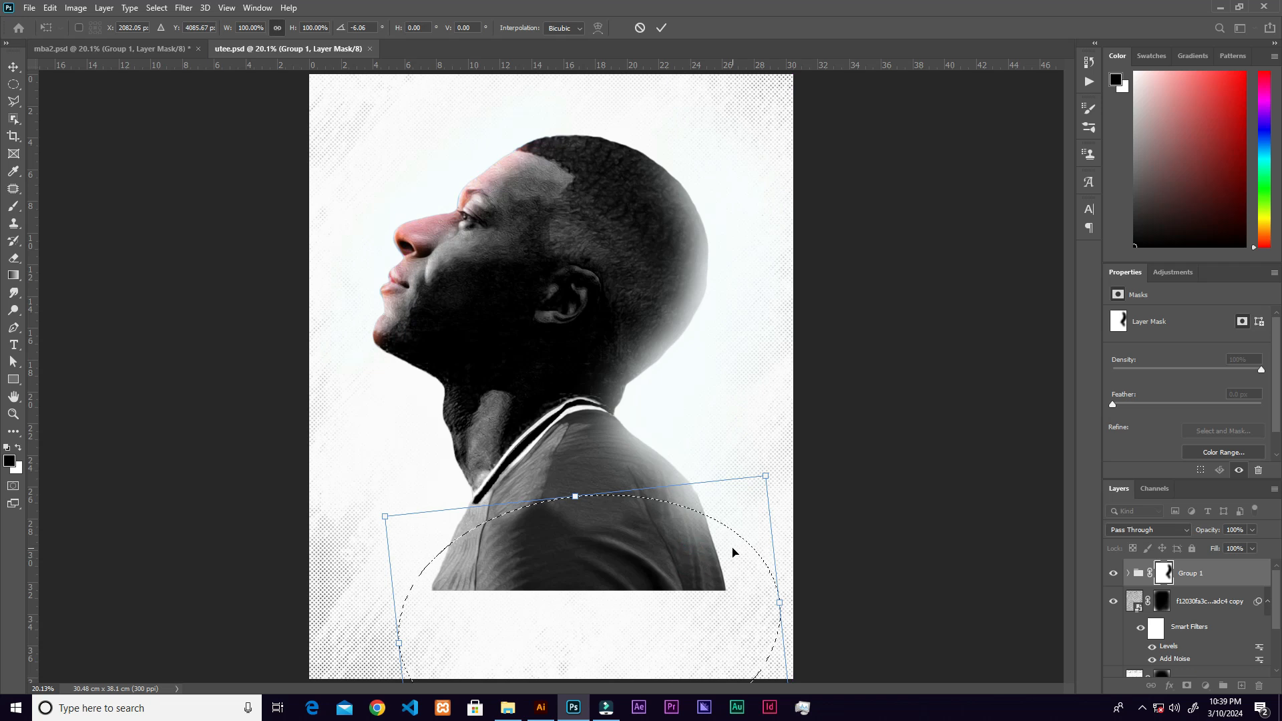
click(661, 29)
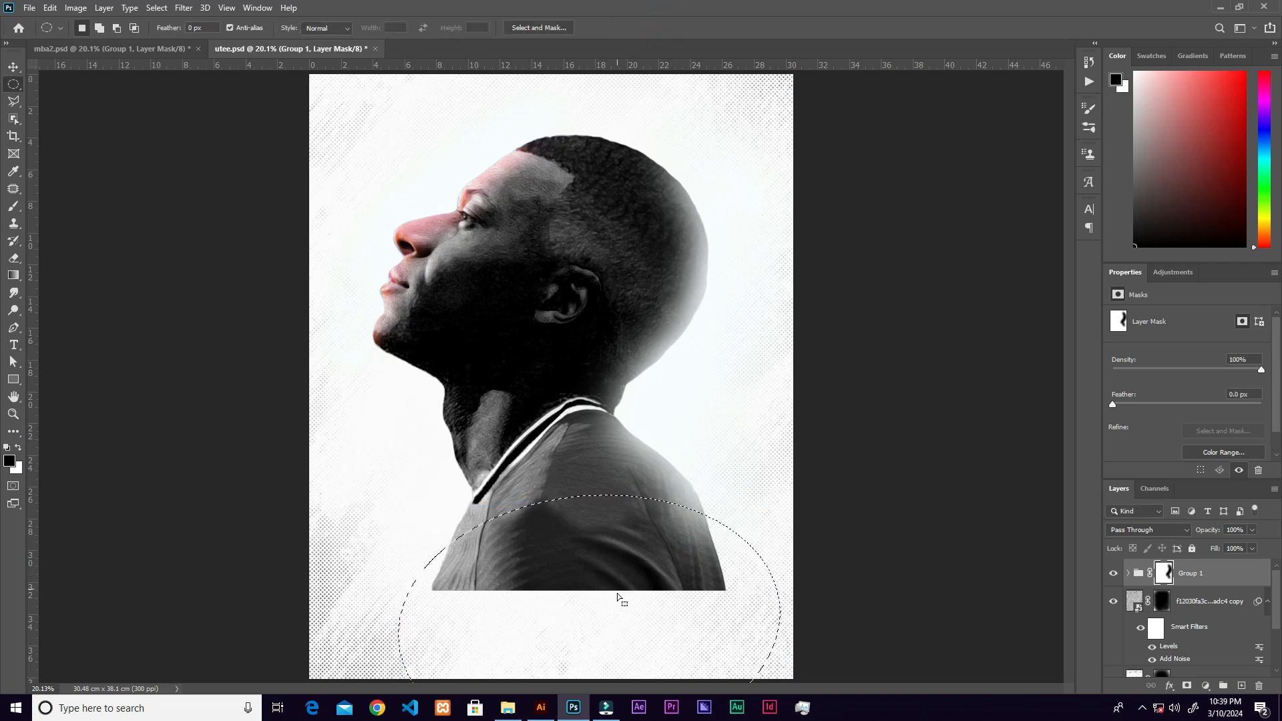
Paint black on the group mask inside the ellipse with a hardened brush to cut the torso off along the curve, and deselect
key(b)
mouse_move(607, 567)
mouse_down()
mouse_move(659, 574)
mouse_move(539, 567)
mouse_move(659, 568)
mouse_move(693, 549)
mouse_move(599, 523)
mouse_move(764, 533)
mouse_move(645, 528)
mouse_move(463, 588)
mouse_move(446, 559)
mouse_move(558, 543)
mouse_up()
right_click(561, 544)
drag(651, 537, 718, 539)
mouse_move(531, 605)
mouse_down()
mouse_move(751, 569)
mouse_move(458, 590)
mouse_move(524, 561)
mouse_move(735, 587)
mouse_move(478, 563)
mouse_move(437, 599)
mouse_up()
key(ctrl+d)
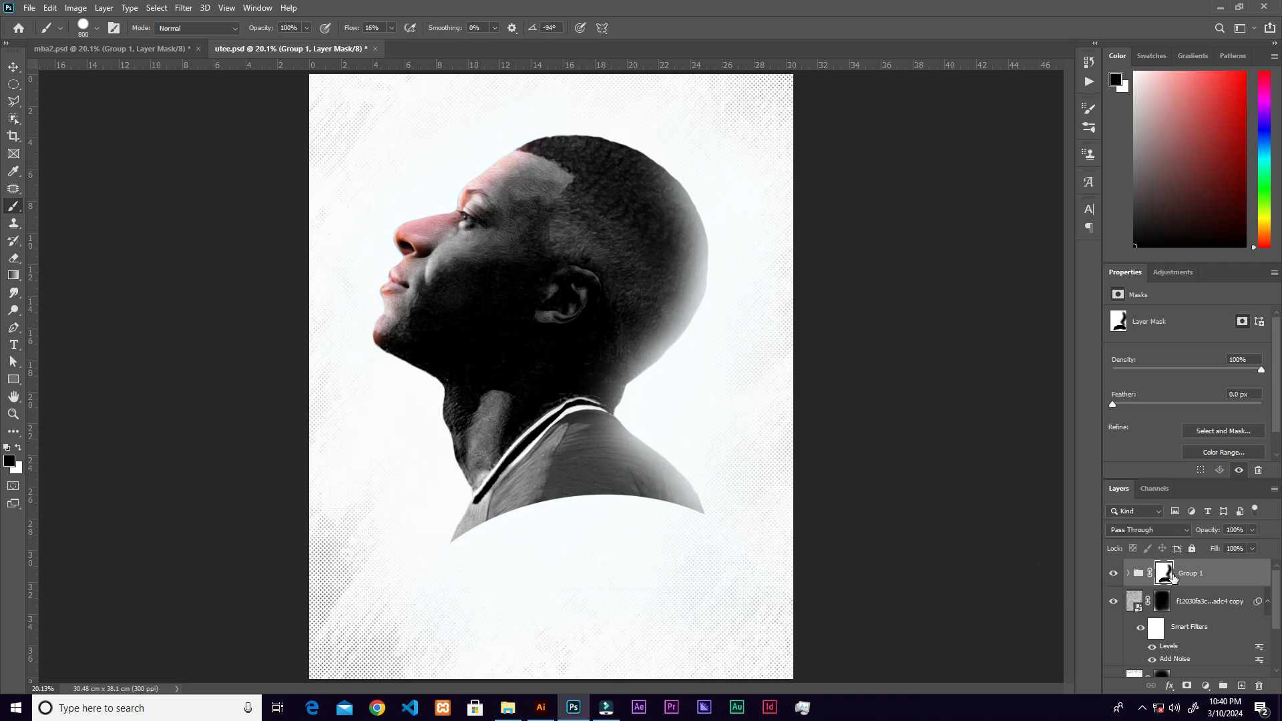
Undo the hard-edged shoulder stroke, choose the Soft Round brush with 0% hardness and fade the shoulder's back edge on the group mask
mouse_move(730, 502)
mouse_down()
mouse_move(735, 485)
mouse_move(707, 459)
mouse_up()
key(ctrl+z)
right_click(709, 481)
drag(823, 539, 742, 547)
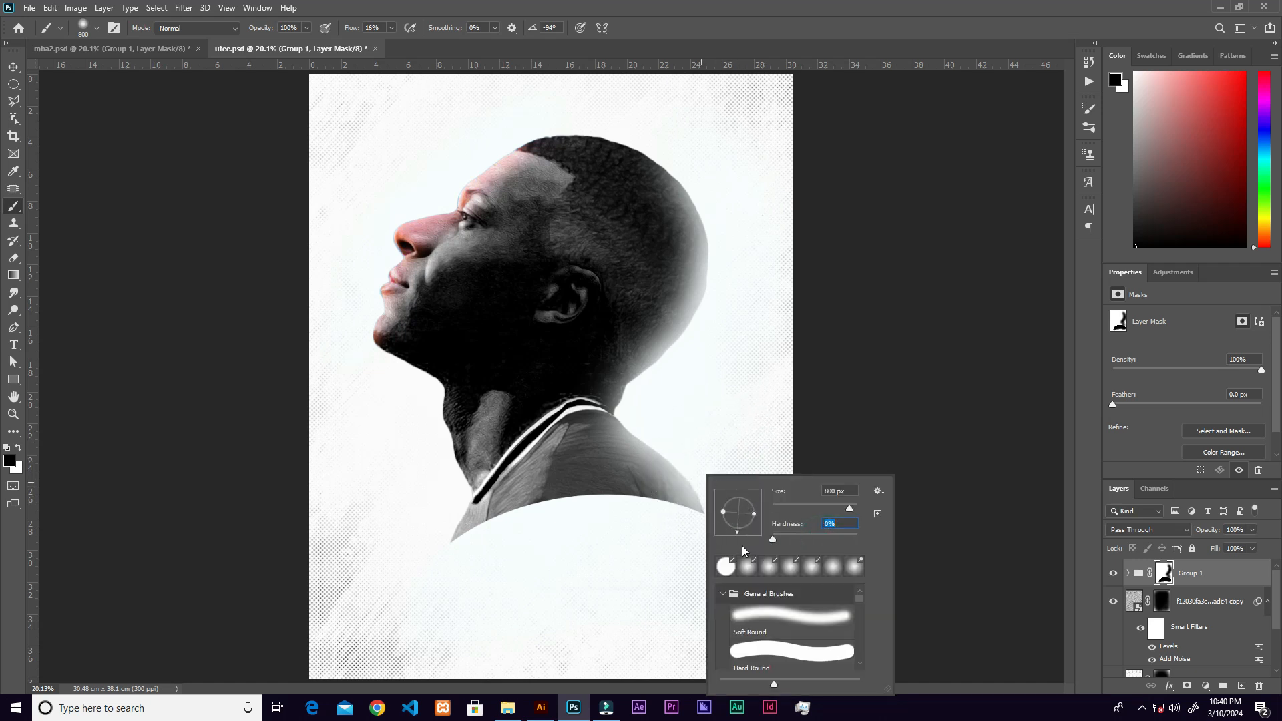
click(765, 616)
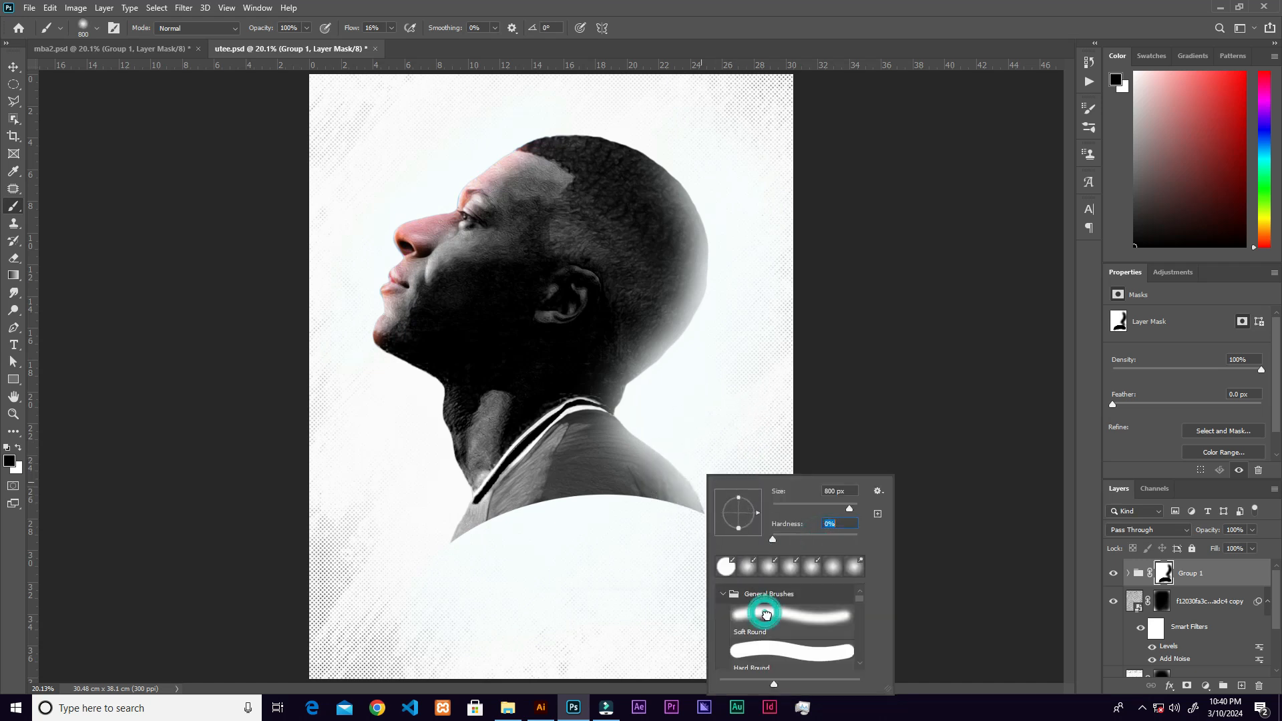
click(692, 477)
drag(681, 438, 659, 385)
Fade the lower back of the head on the group mask with a 300 px soft brush
key(bracketleft)
key(bracketleft)
key(bracketleft)
key(bracketleft)
key(bracketleft)
mouse_move(682, 326)
mouse_down()
mouse_move(646, 381)
mouse_move(661, 360)
mouse_move(608, 400)
mouse_move(610, 417)
mouse_move(647, 307)
mouse_up()
Set the mask brush to white with a 600 px size and 9% flow
key(x)
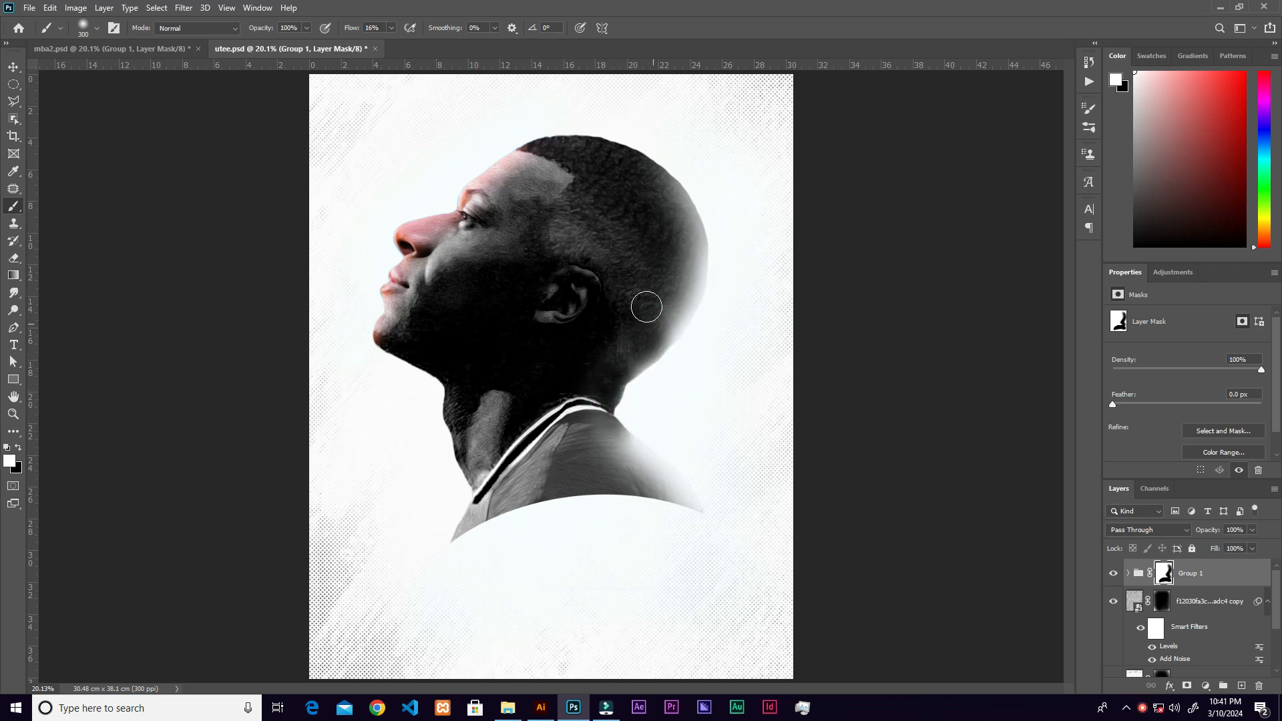
right_click(647, 374)
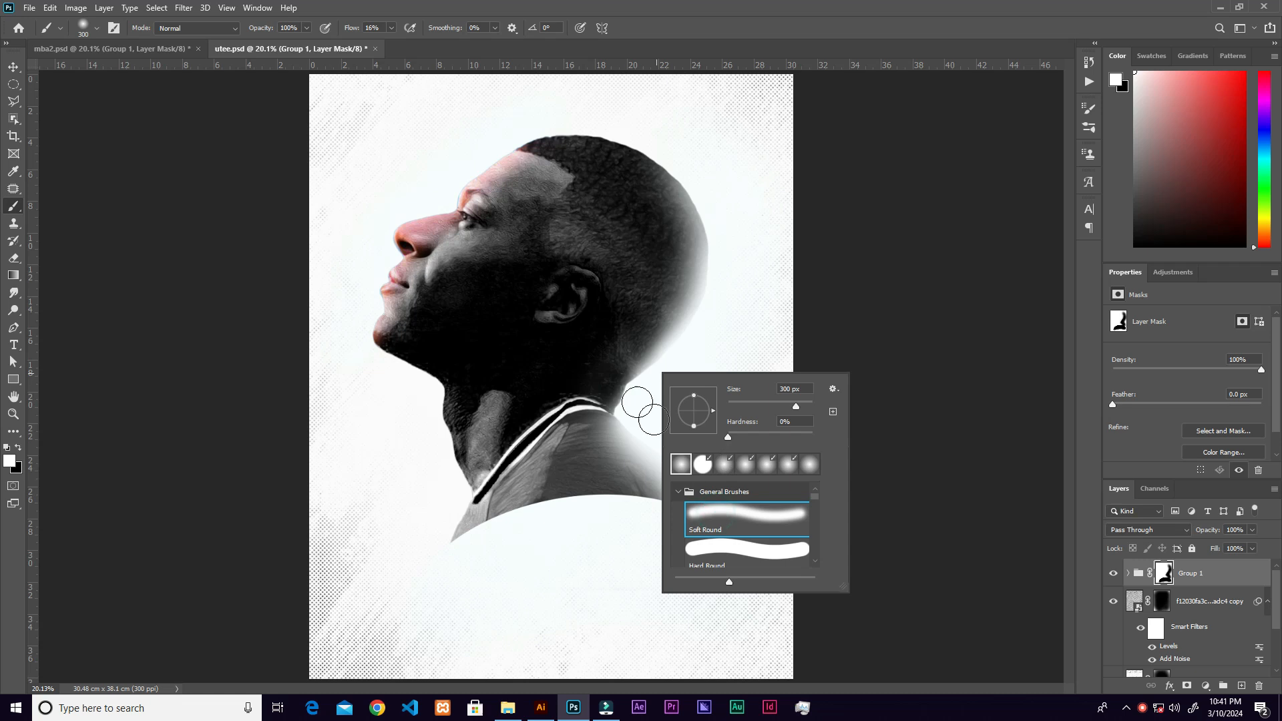
click(390, 27)
key(bracketleft)
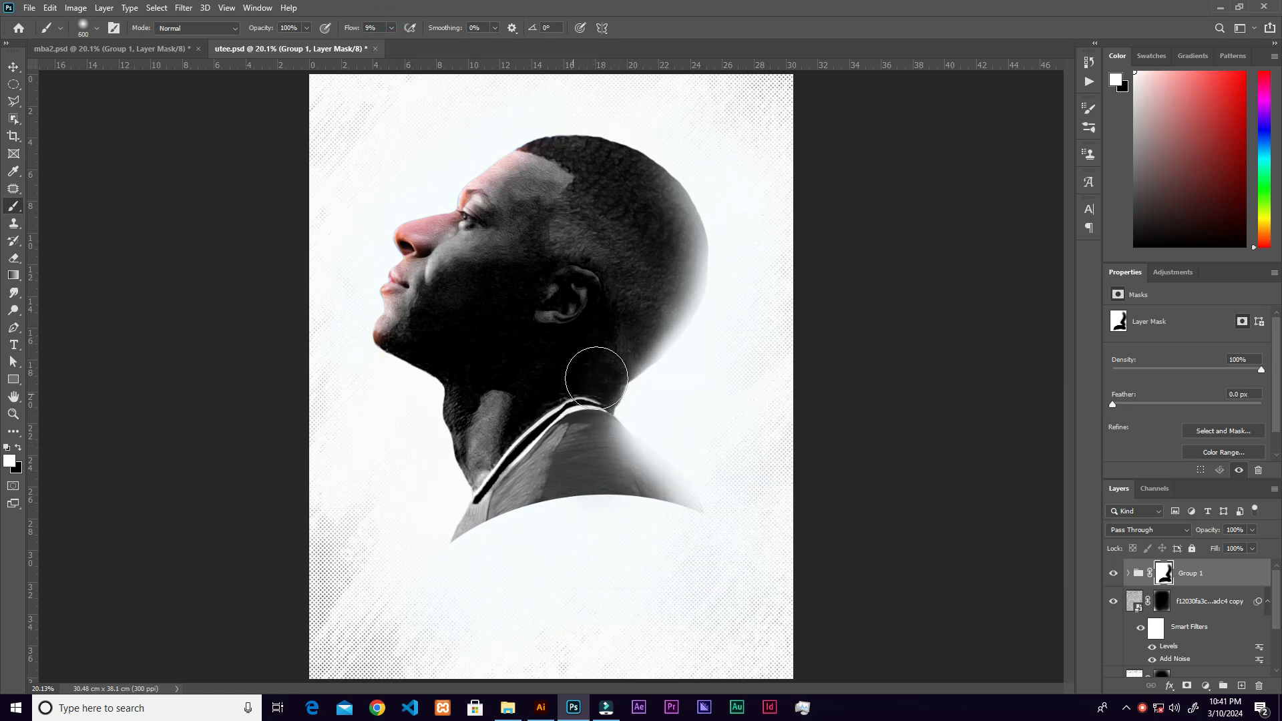
key(v)
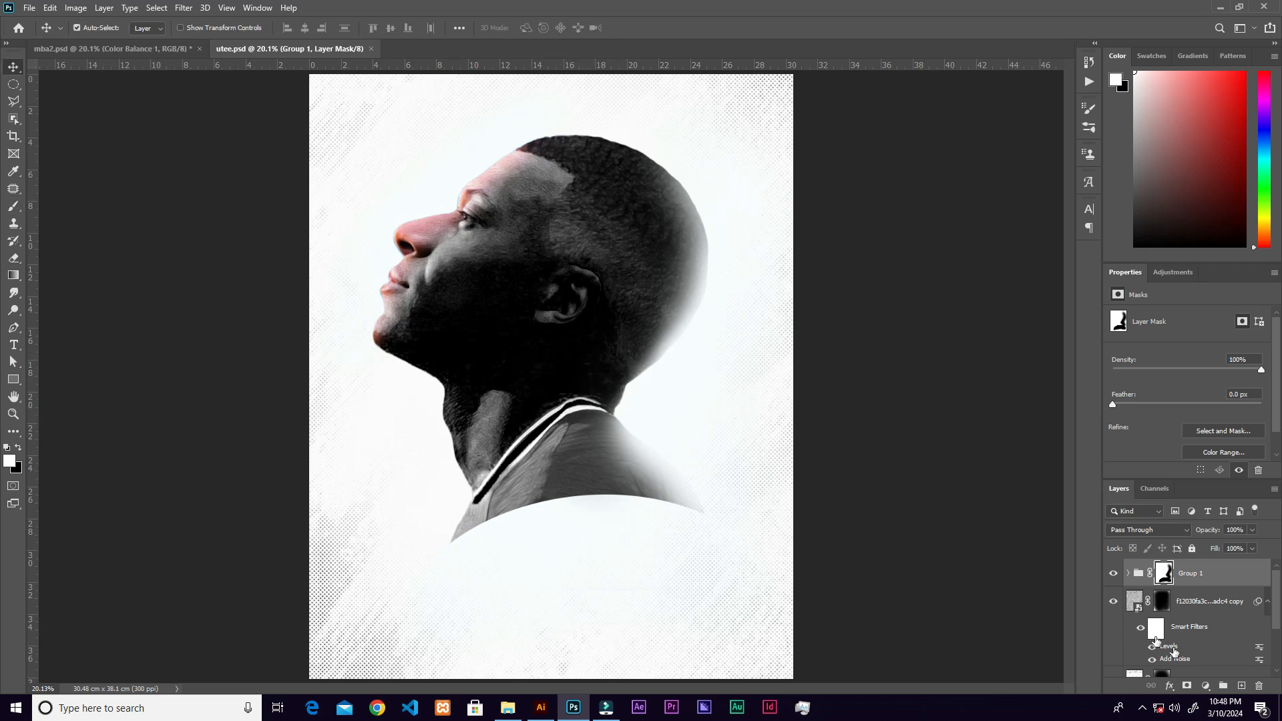
Add a Color Balance adjustment clipped to the portrait group, with the midtones' Yellow–Blue value at 36
click(1207, 687)
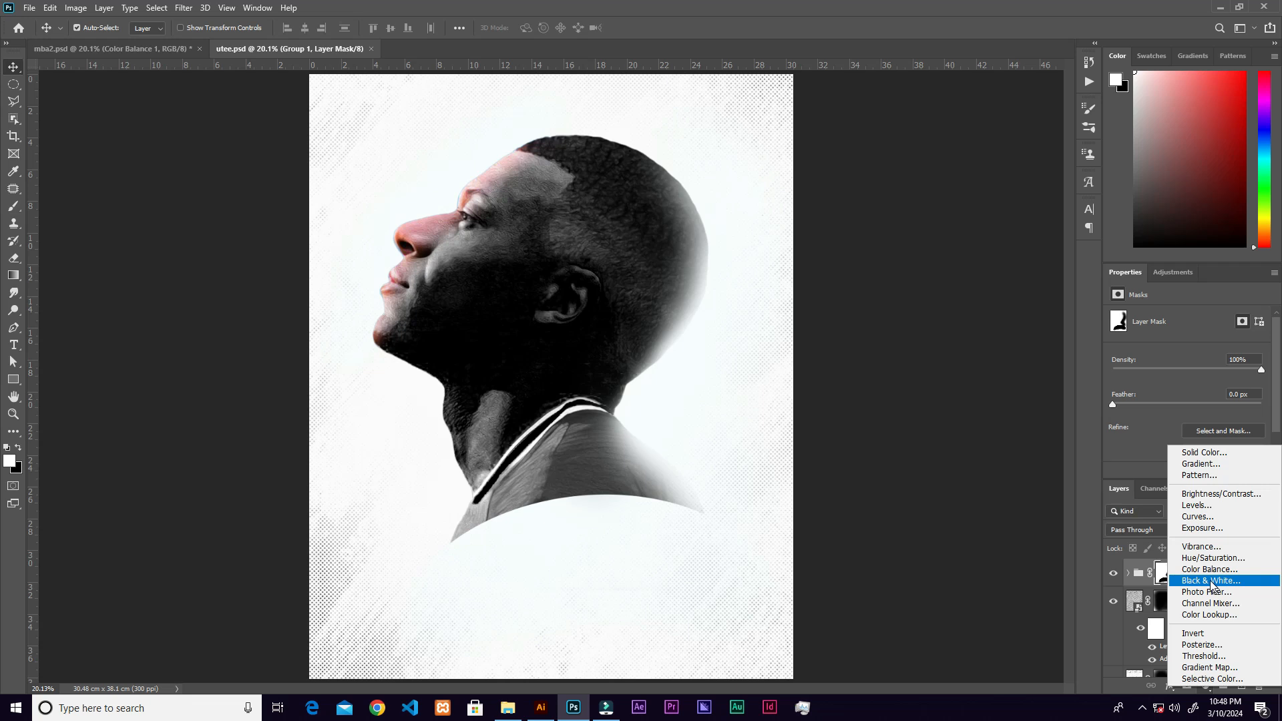
click(1205, 570)
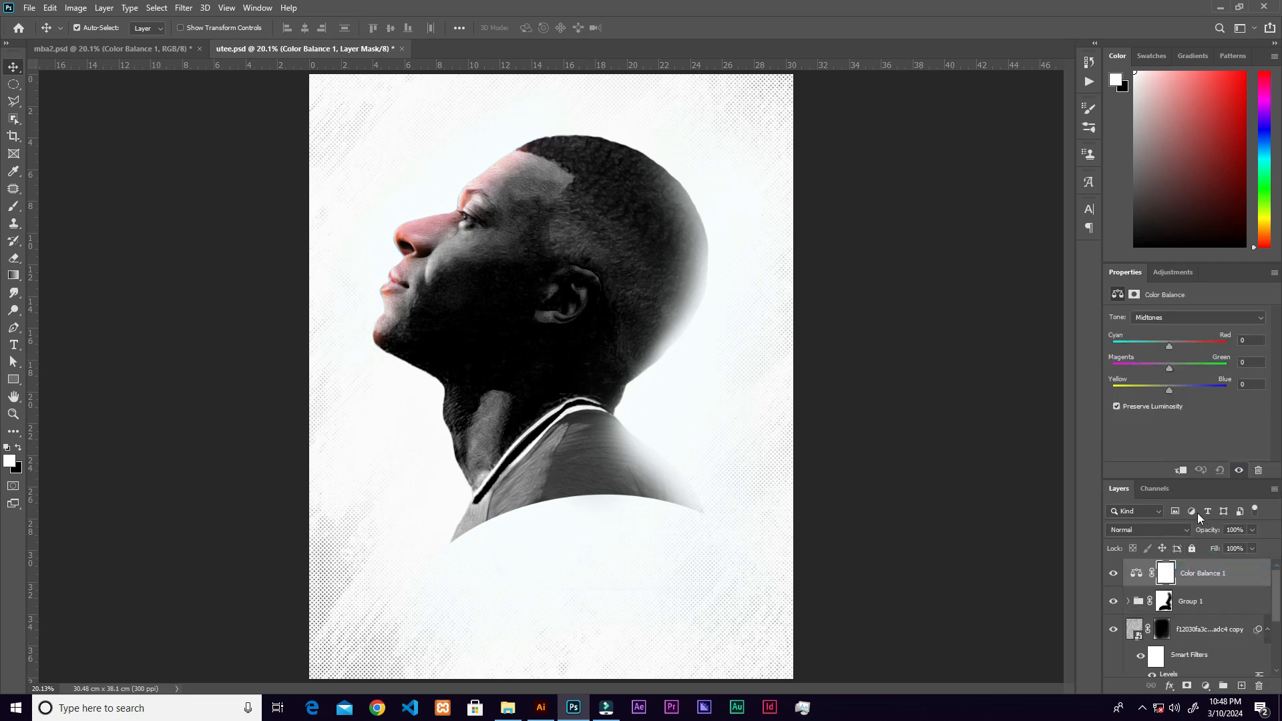
click(1180, 470)
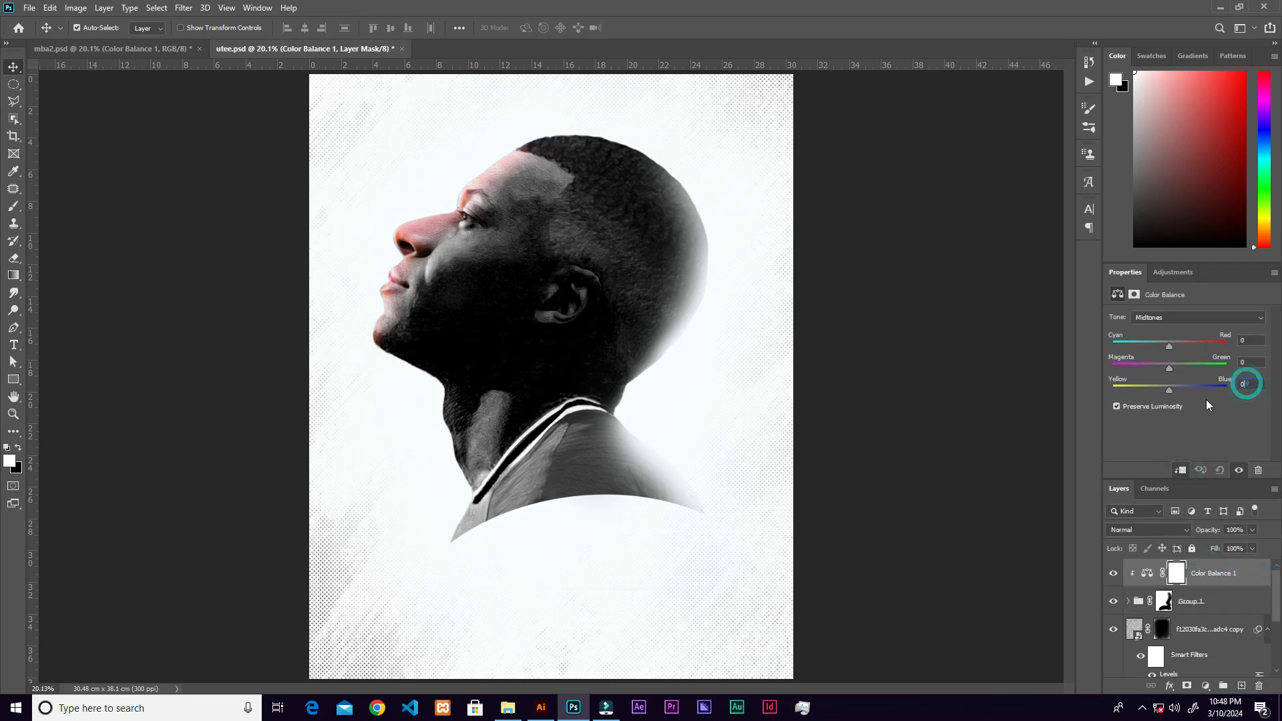
key(ctrl+a)
text(36)
key(Return)
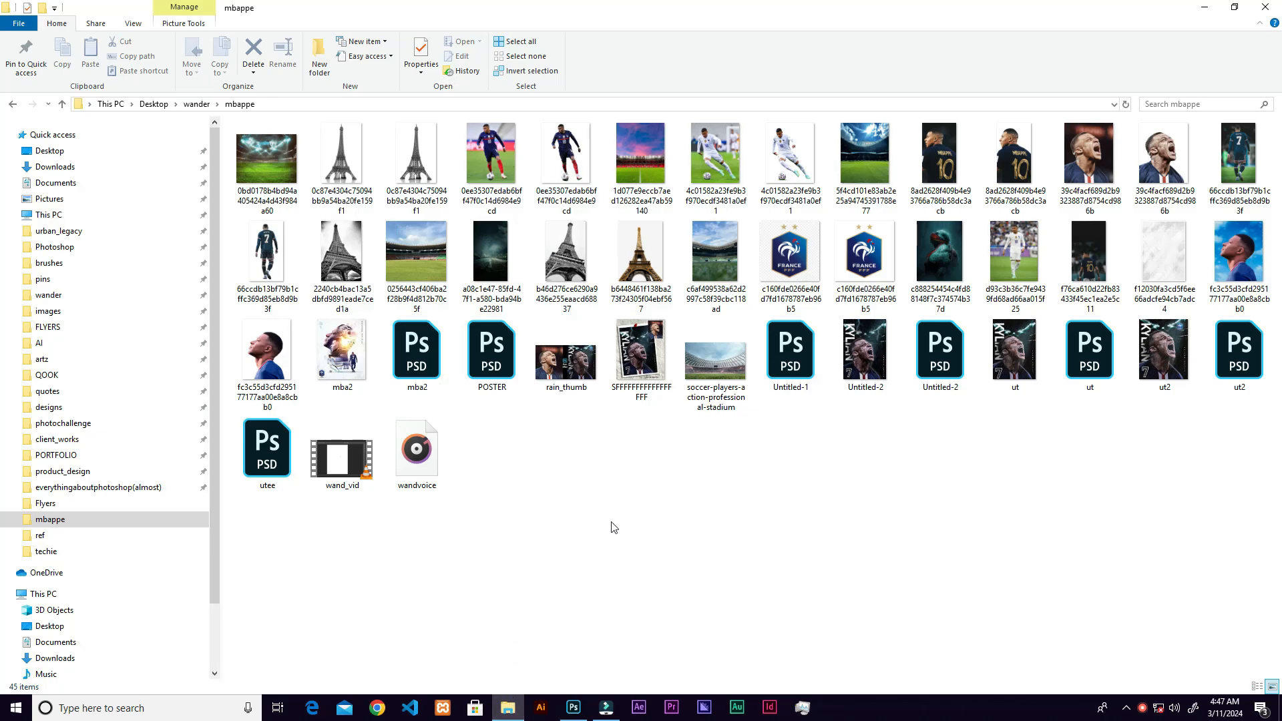
Place the cut-out of the player in the number 10 shirt, scale it to about 15.45 × 24.88 cm and position it over the portrait's neck
drag(1016, 166, 621, 570)
drag(522, 279, 539, 376)
drag(739, 171, 658, 234)
key(Return)
drag(484, 399, 504, 360)
key(ctrl+t)
drag(713, 216, 671, 290)
drag(529, 398, 534, 329)
drag(677, 220, 669, 230)
drag(531, 352, 537, 339)
click(639, 31)
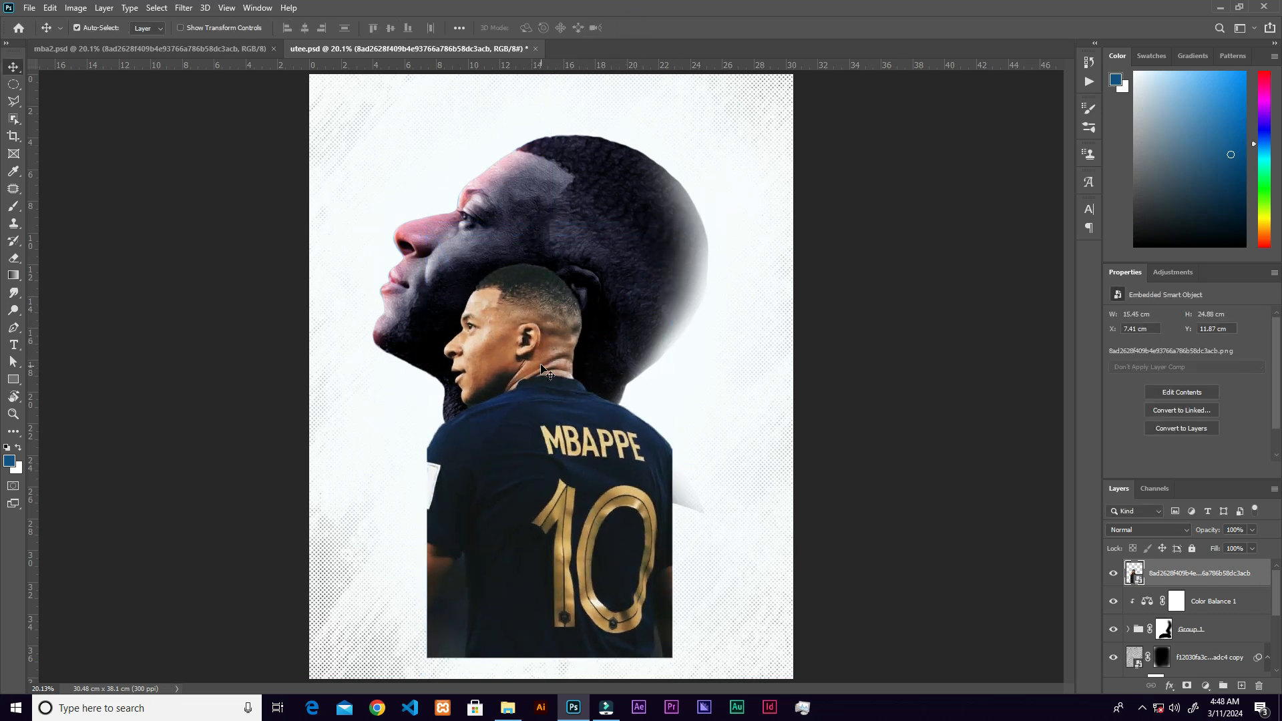
Rasterize the number 10 player layer and desaturate it
right_click(1206, 579)
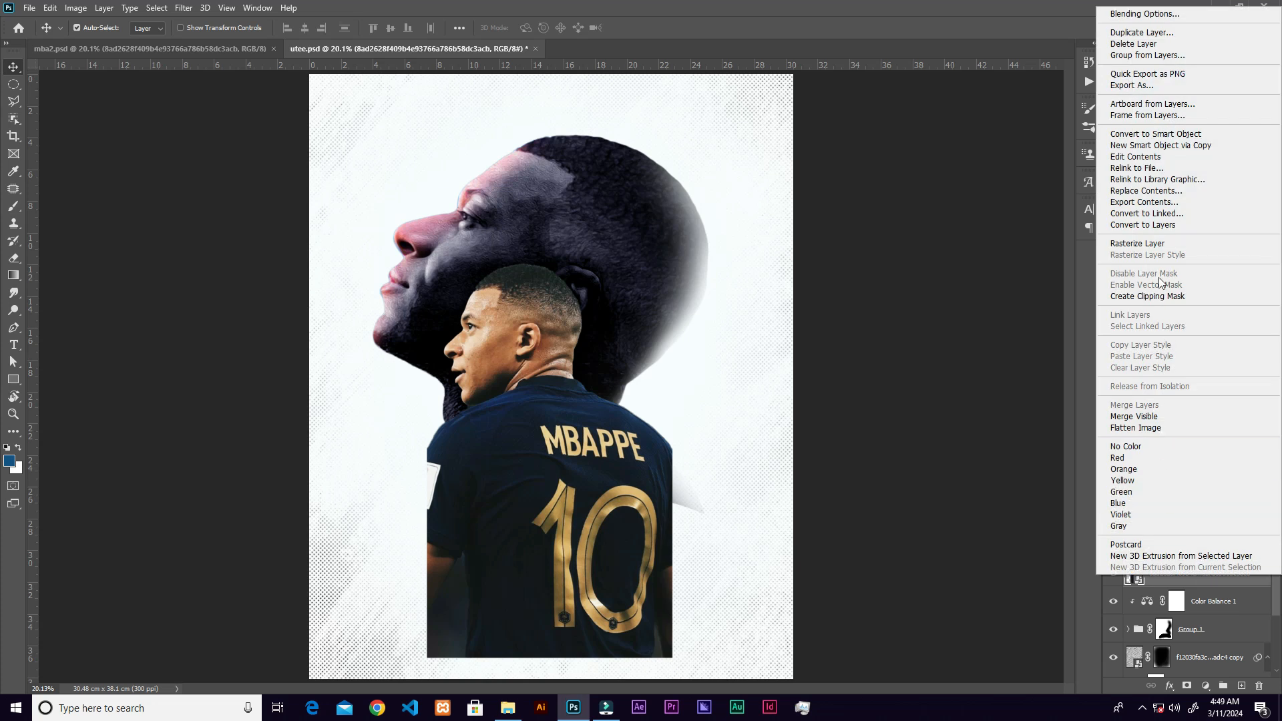
click(1157, 244)
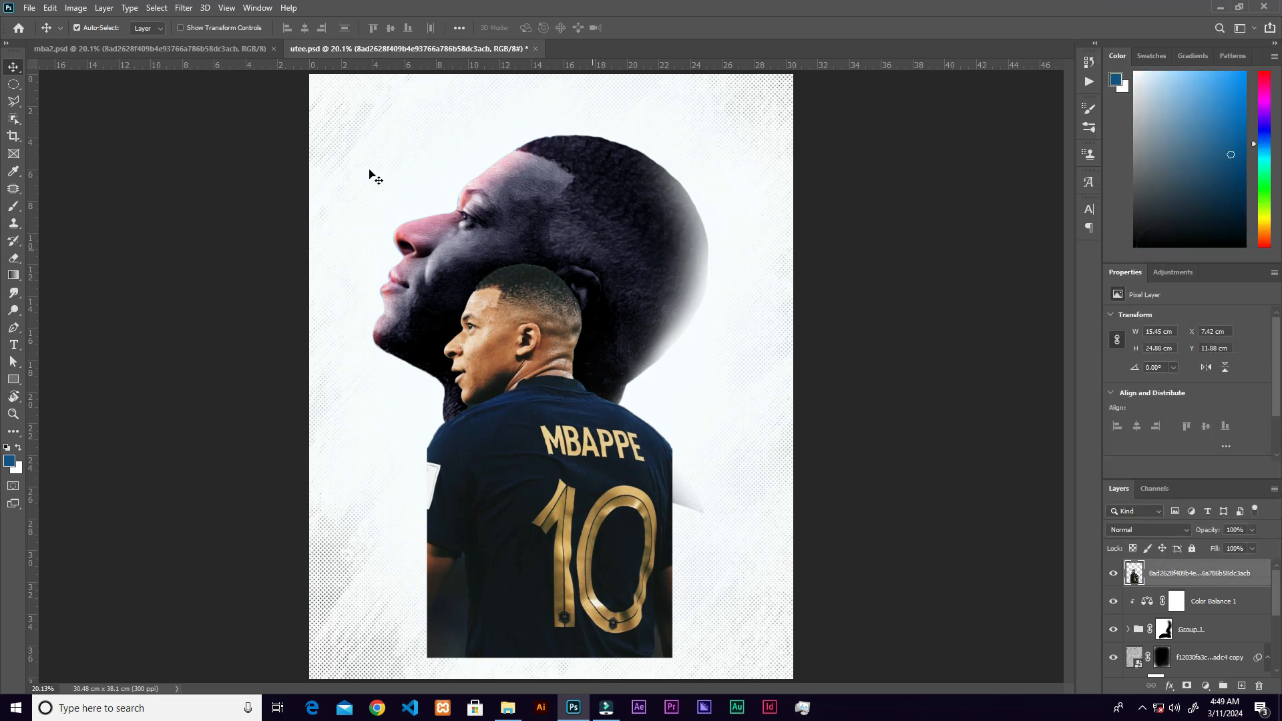
click(80, 13)
mouse_move(127, 43)
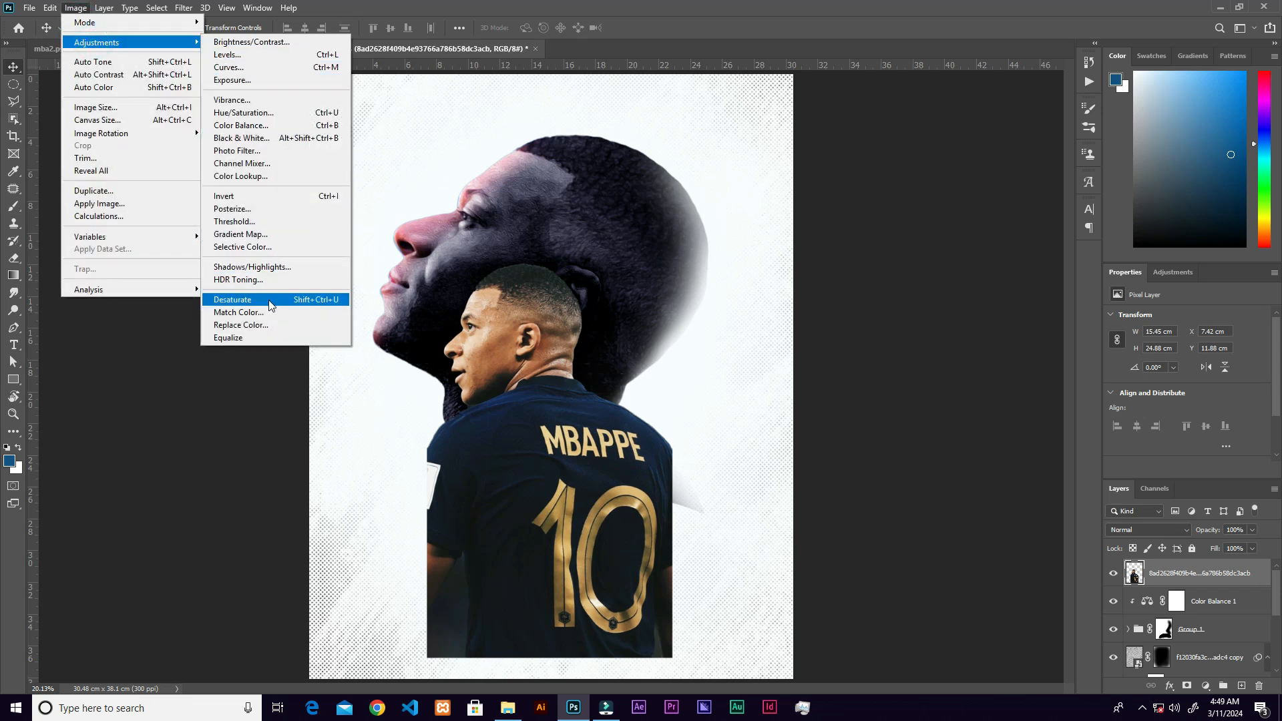
click(294, 300)
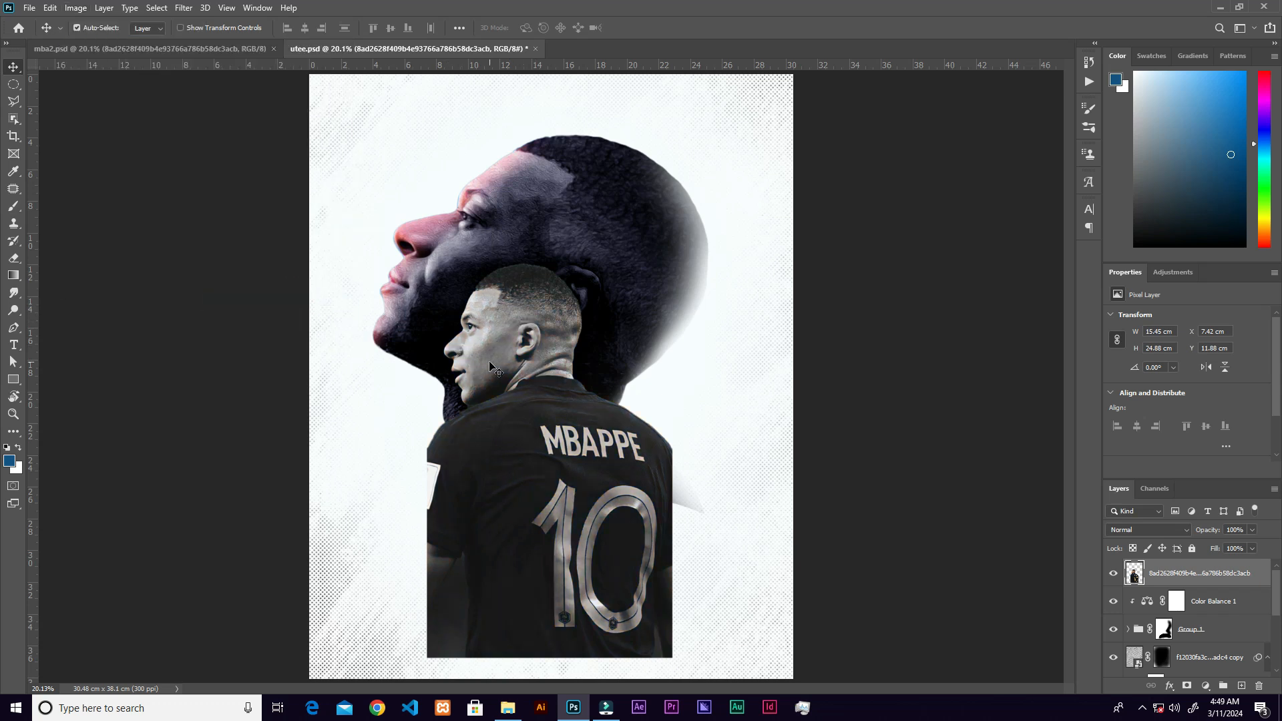
Clip the number 10 player layer to the portrait group and add a layer mask to it
right_click(1215, 579)
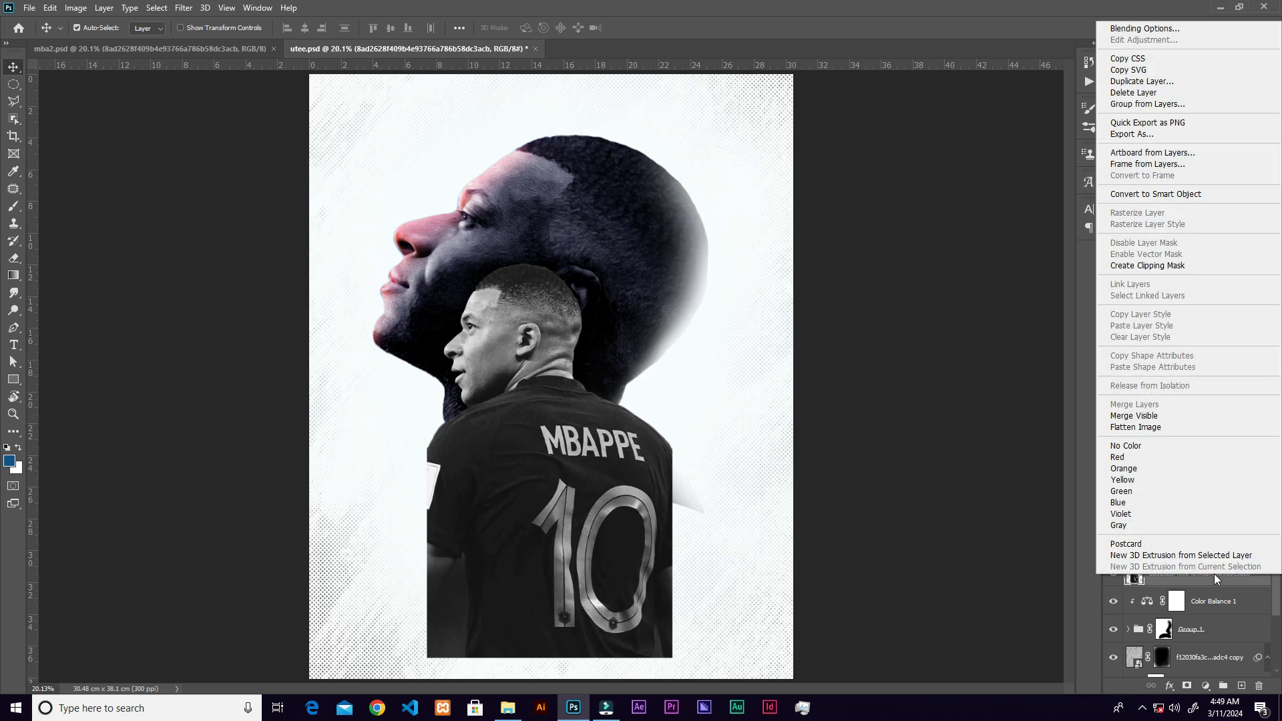
click(1181, 267)
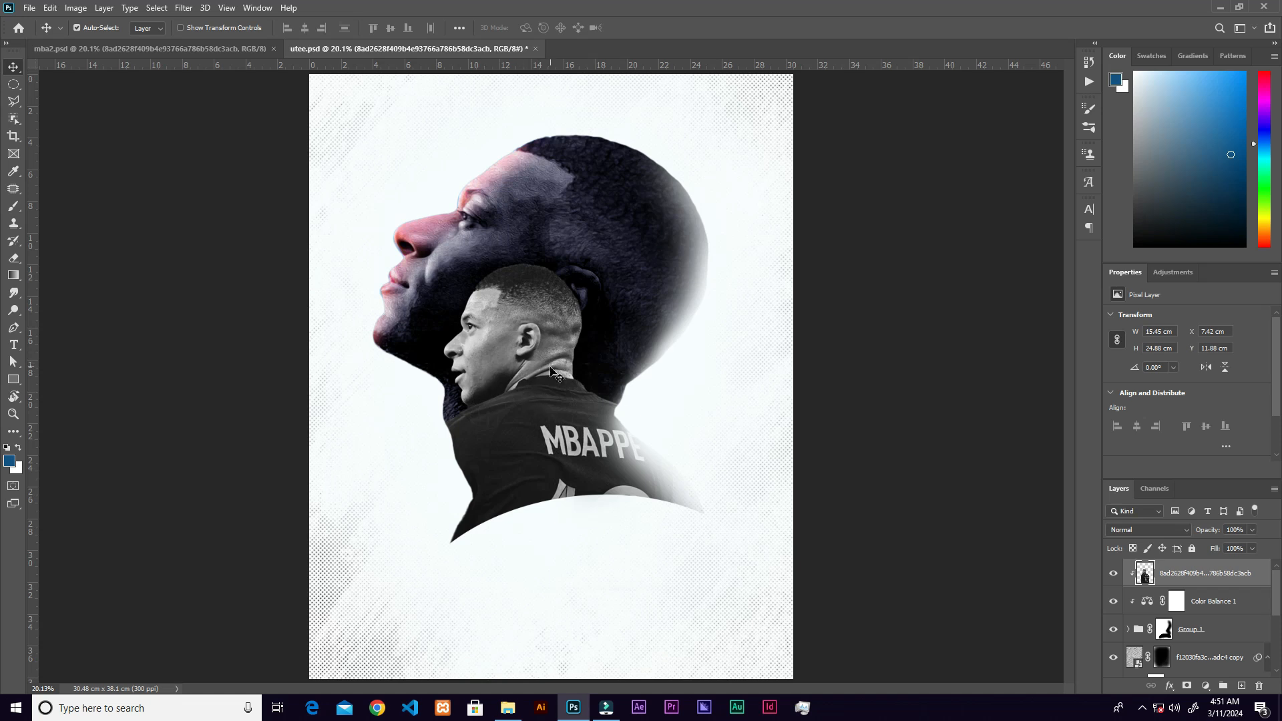
click(14, 208)
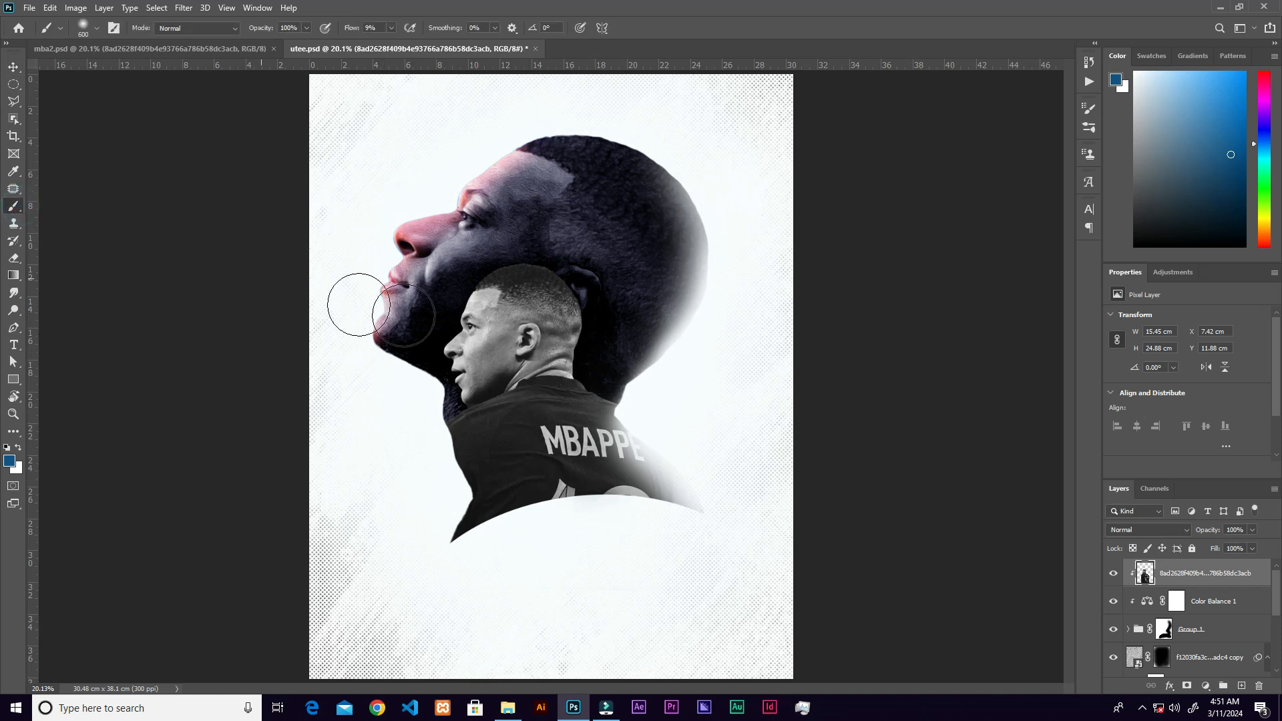
click(1188, 687)
key(d)
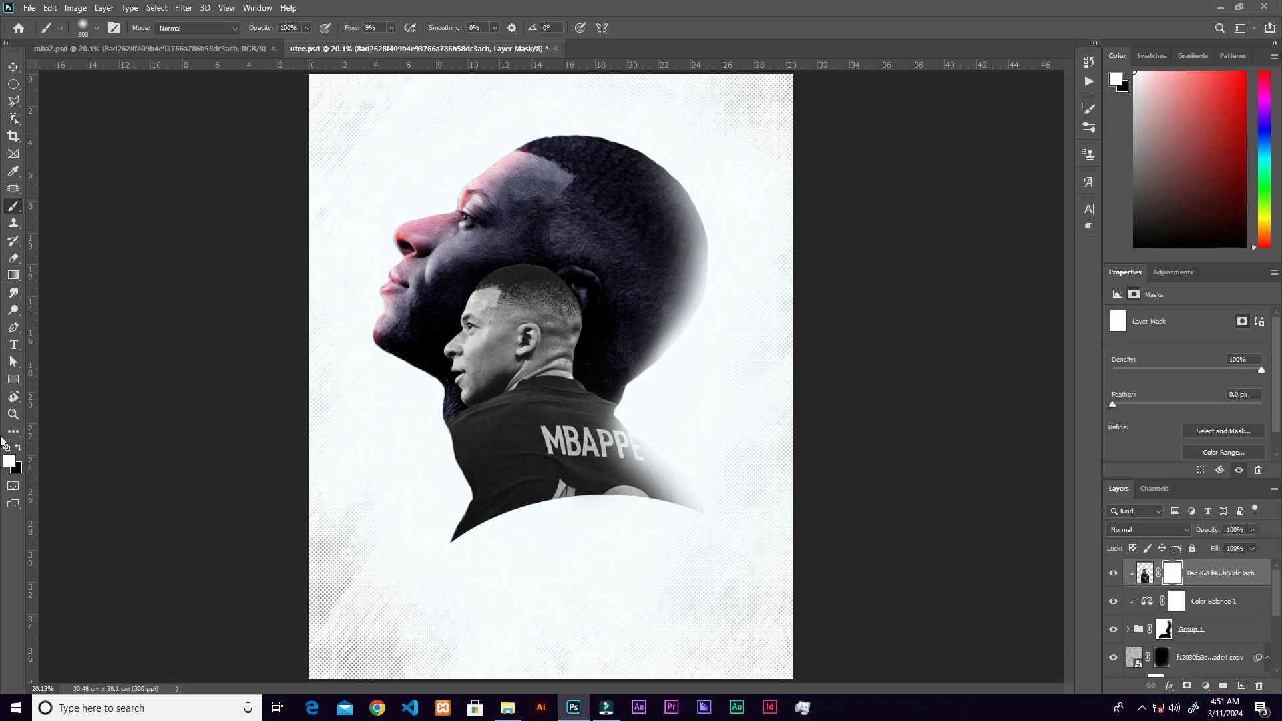
Paint black on the player layer's mask with a soft brush to fade the shirt's number, back and shoulder into the portrait
click(20, 447)
key(ctrl+plus)
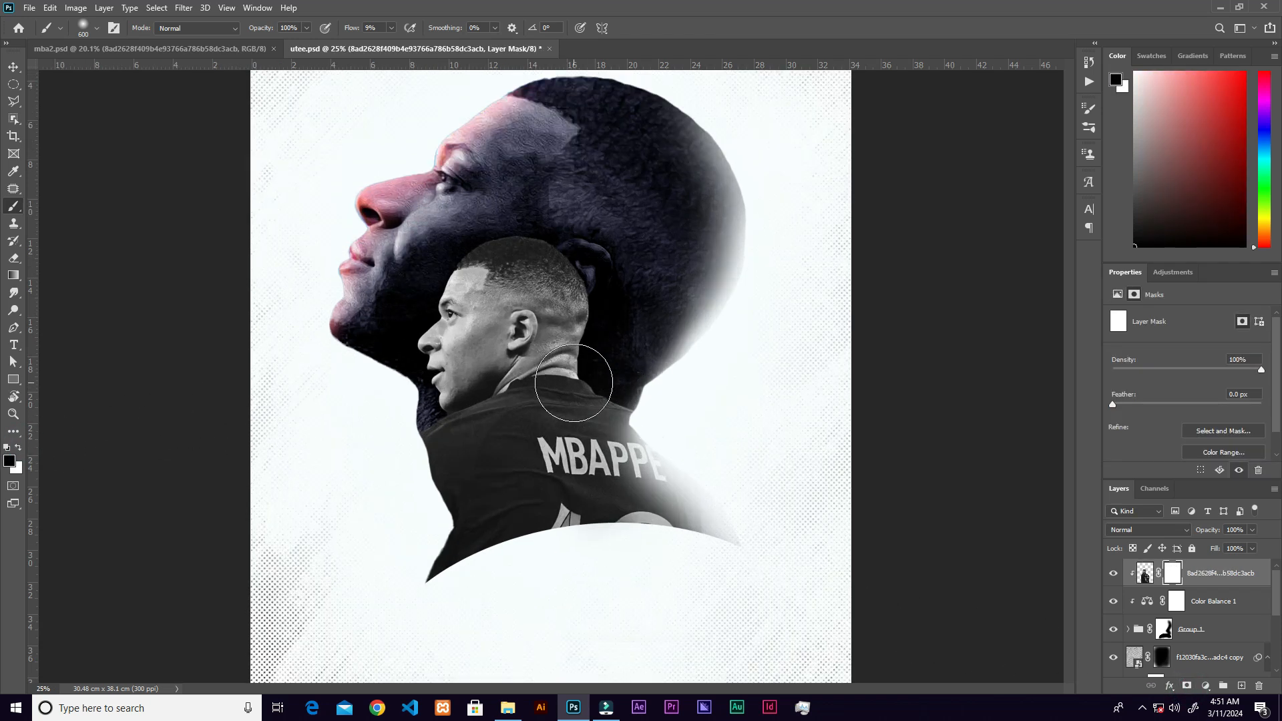
key(ctrl+plus)
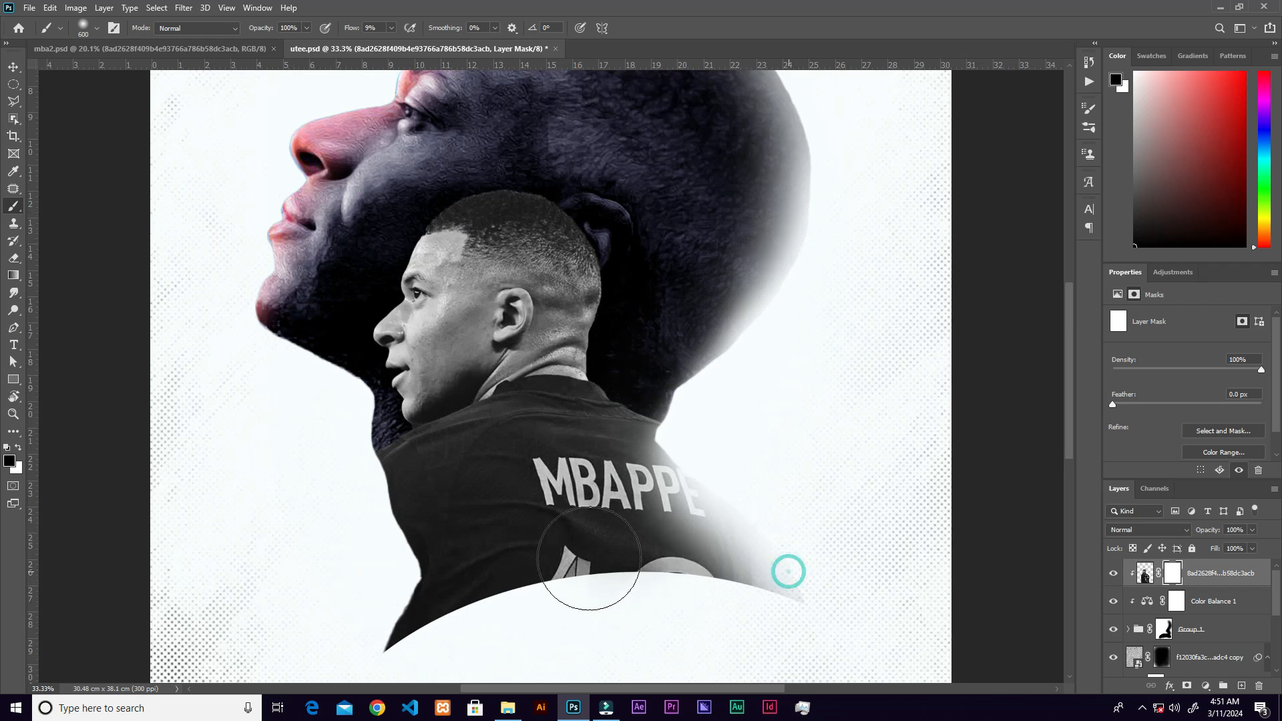
mouse_move(634, 525)
mouse_down()
mouse_move(602, 508)
mouse_move(678, 455)
mouse_move(610, 530)
mouse_up()
key(])
key(])
key(])
key(])
mouse_move(715, 543)
mouse_down()
mouse_move(426, 647)
mouse_move(617, 555)
mouse_move(481, 605)
mouse_move(500, 590)
mouse_move(774, 480)
mouse_move(744, 477)
mouse_move(732, 457)
mouse_move(722, 369)
mouse_move(662, 351)
mouse_move(671, 399)
mouse_up()
Paint black on the number 10 player's mask with a smaller soft brush to fade the back of the head, neck and shoulder into the portrait
key([)
key([)
key([)
key(bracketleft)
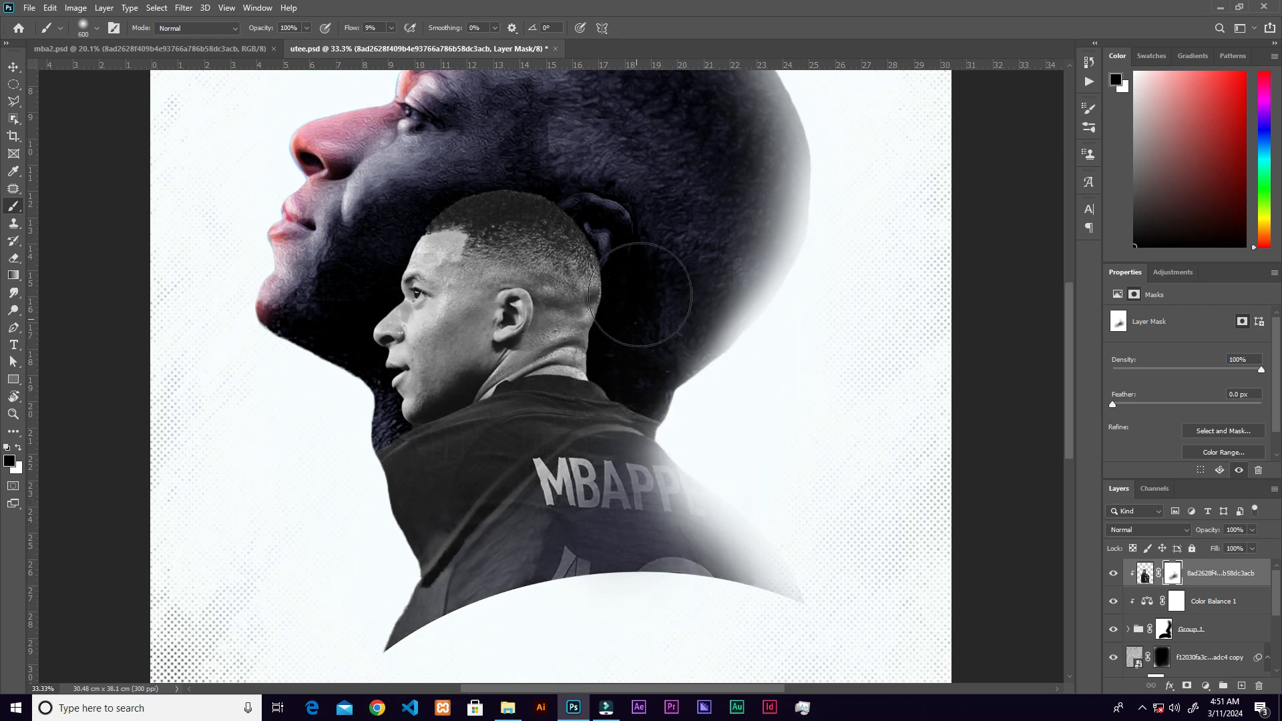
key(bracketleft)
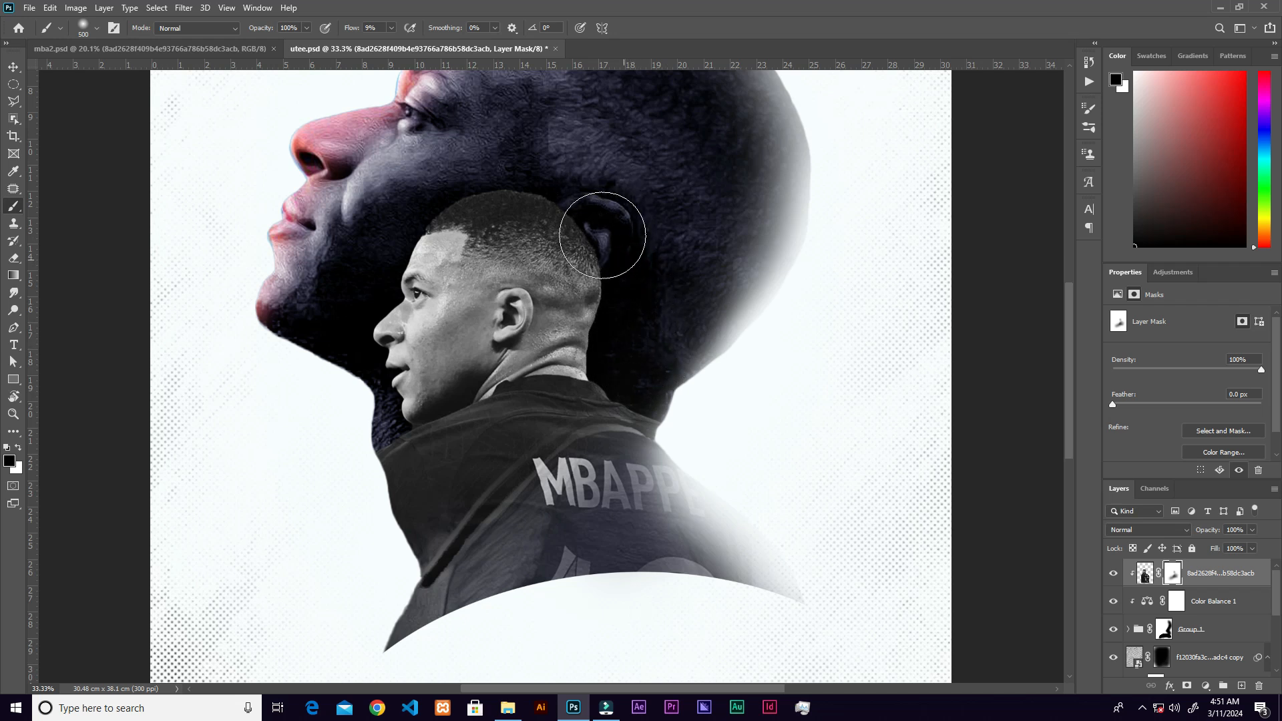
mouse_move(624, 257)
mouse_down()
mouse_move(604, 355)
mouse_move(627, 396)
mouse_move(694, 418)
mouse_move(621, 387)
mouse_move(605, 250)
mouse_move(588, 261)
mouse_move(588, 228)
mouse_move(559, 178)
mouse_move(607, 233)
mouse_move(555, 175)
mouse_move(614, 243)
mouse_move(541, 172)
mouse_move(589, 224)
mouse_move(597, 360)
mouse_move(585, 237)
mouse_move(561, 182)
mouse_move(610, 388)
mouse_move(664, 397)
mouse_move(580, 358)
mouse_move(681, 462)
mouse_move(578, 391)
mouse_move(799, 548)
mouse_move(692, 501)
mouse_move(571, 528)
mouse_move(483, 637)
mouse_move(626, 546)
mouse_move(837, 508)
mouse_move(746, 594)
mouse_up()
key(v)
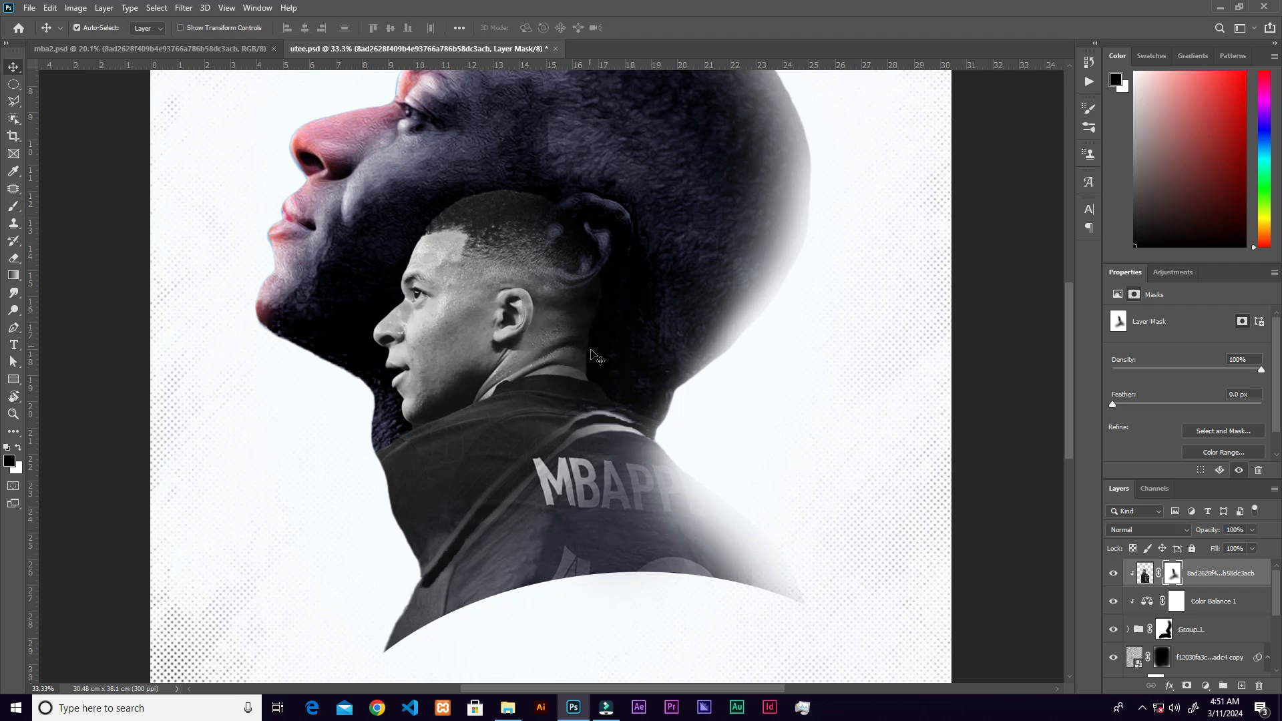
key(ctrl+0)
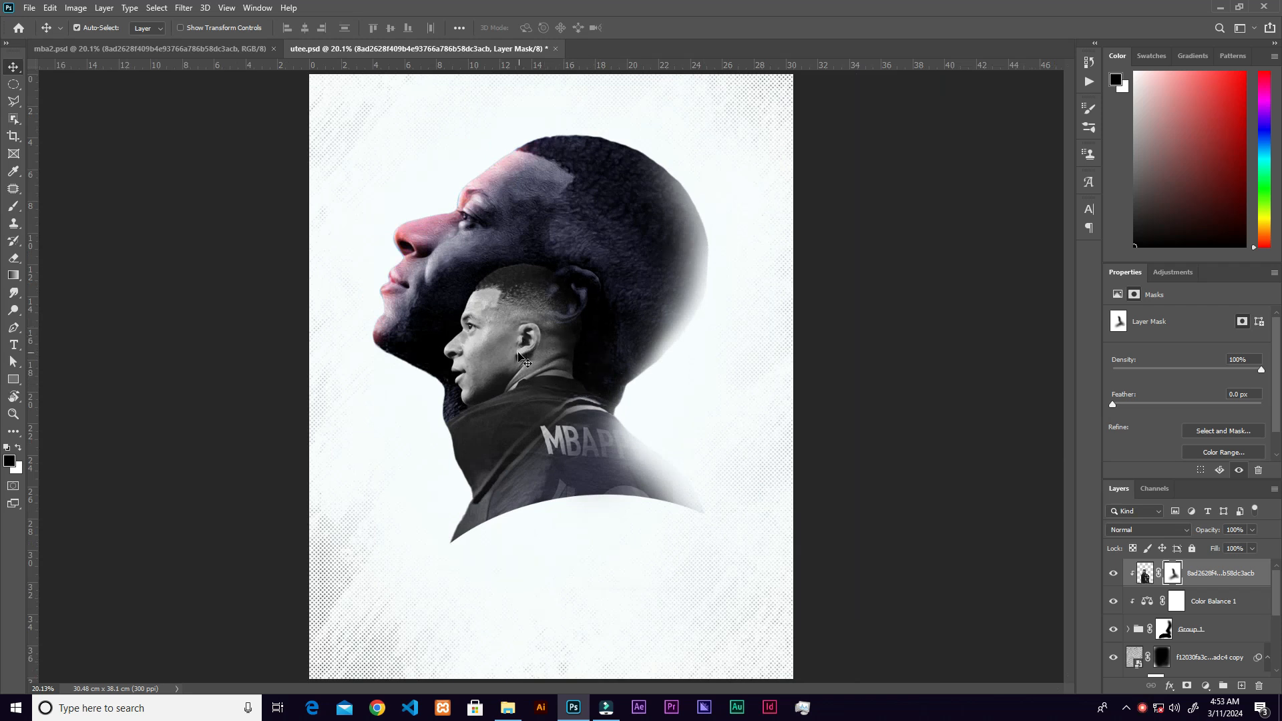
Paint white on the number 10 player's mask to touch up the hair above the ear
click(13, 206)
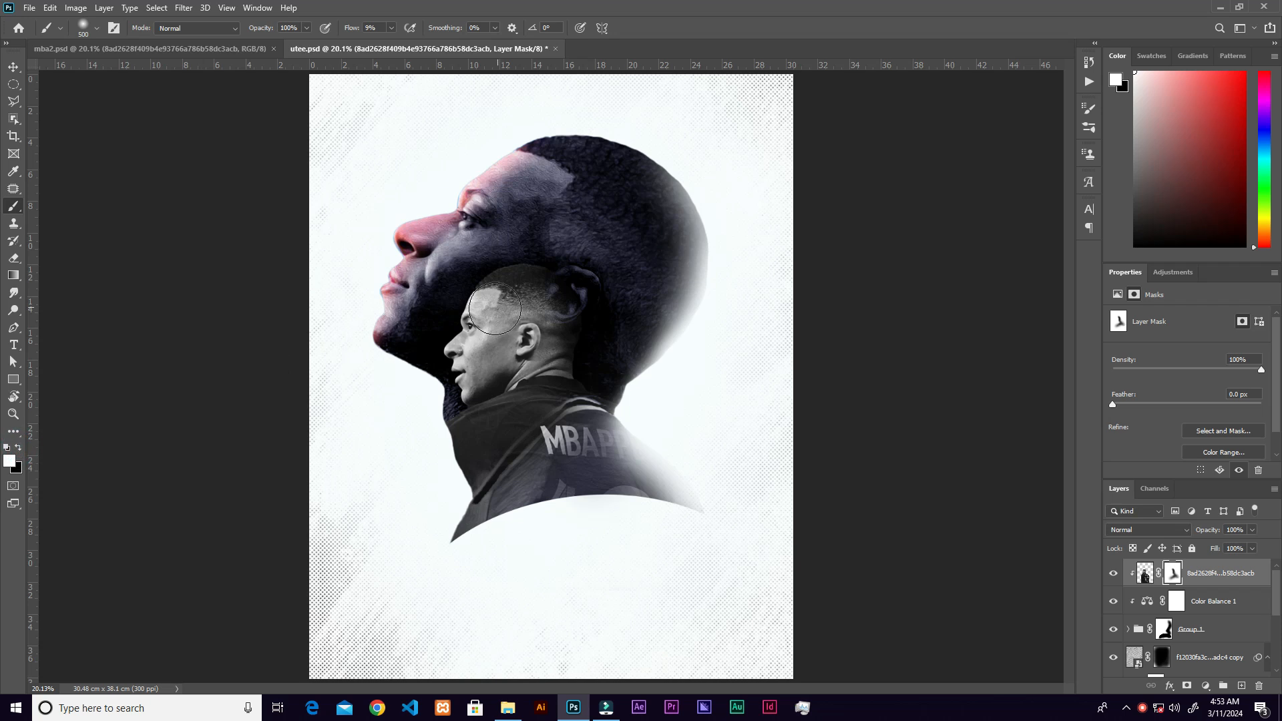
drag(545, 293, 545, 312)
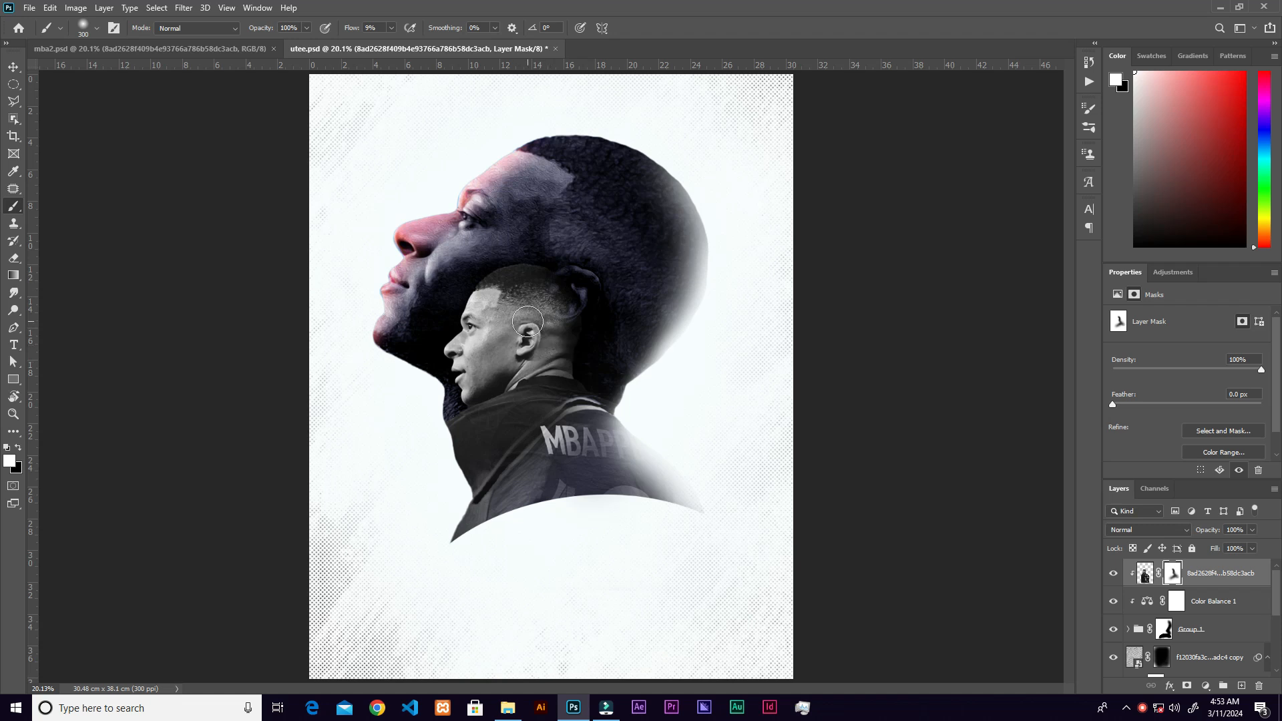
key(v)
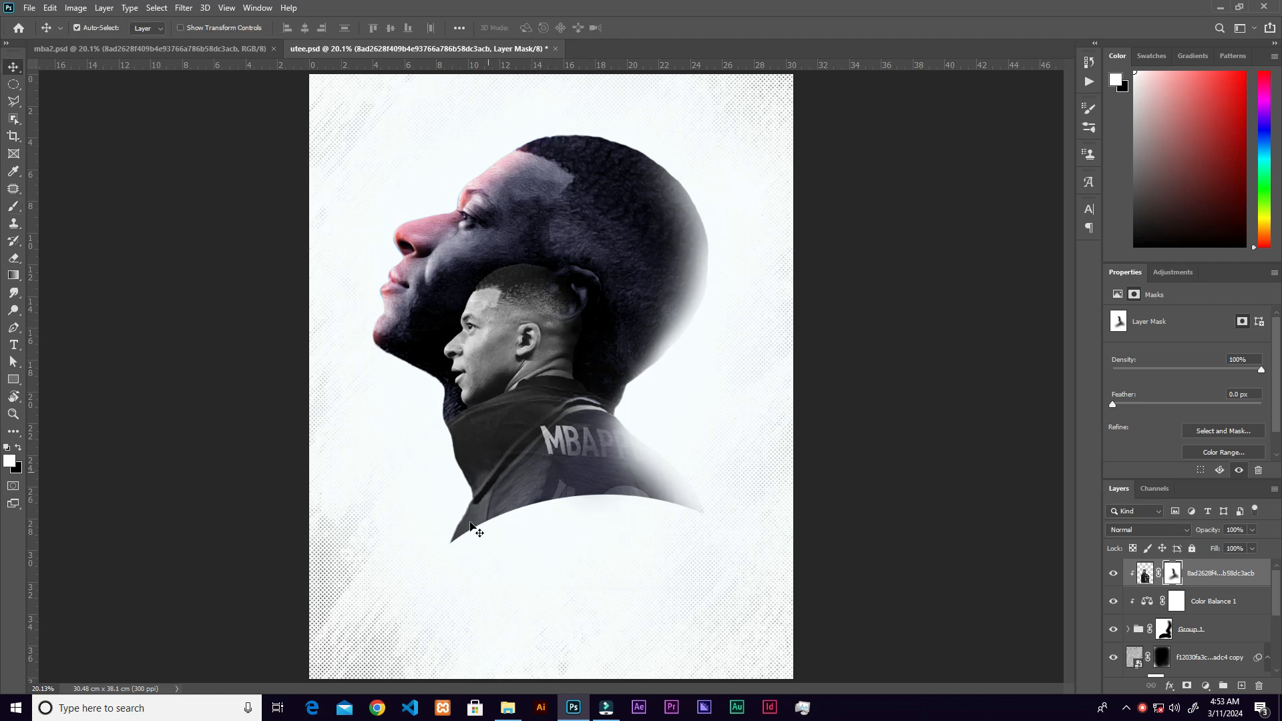
Place the shouting player cut-out, scale it to about 14.72 × 16.55 cm over the back of the portrait's head, and clip it to the portrait group
click(513, 710)
drag(1165, 164, 604, 478)
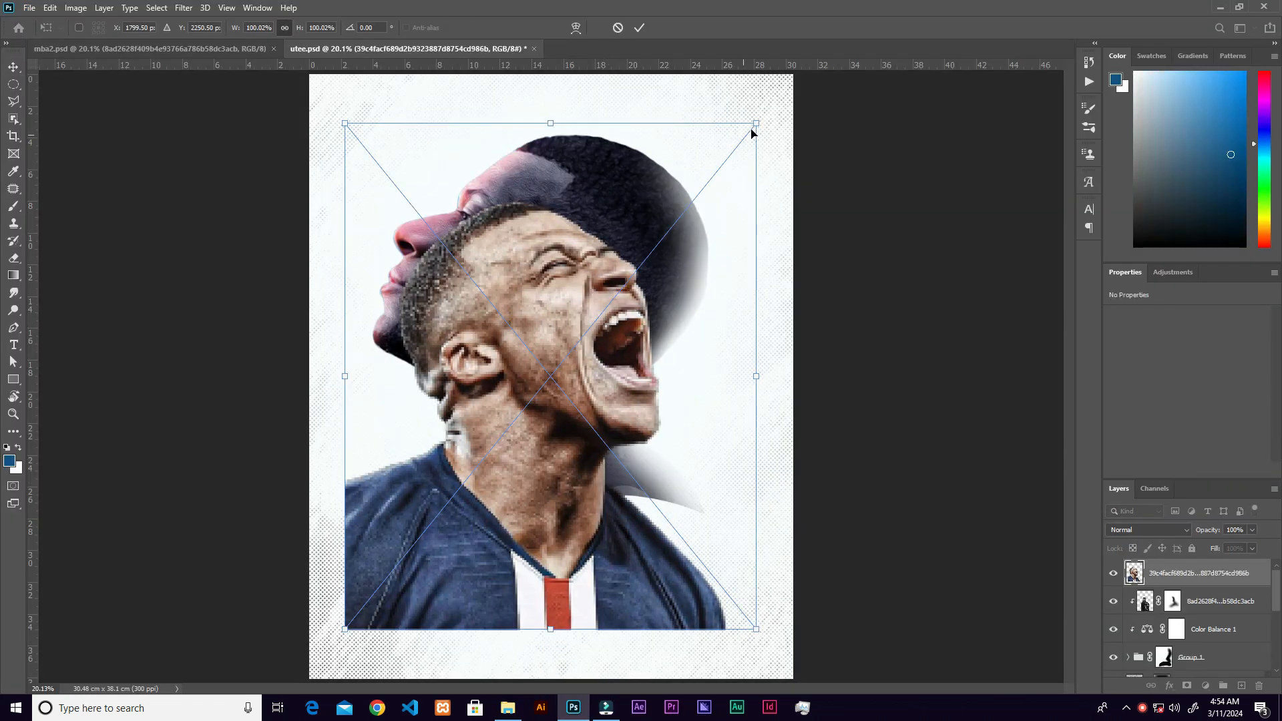
drag(754, 125, 541, 311)
drag(467, 446, 595, 192)
drag(706, 369, 721, 384)
drag(658, 313, 651, 318)
drag(711, 388, 715, 397)
click(641, 30)
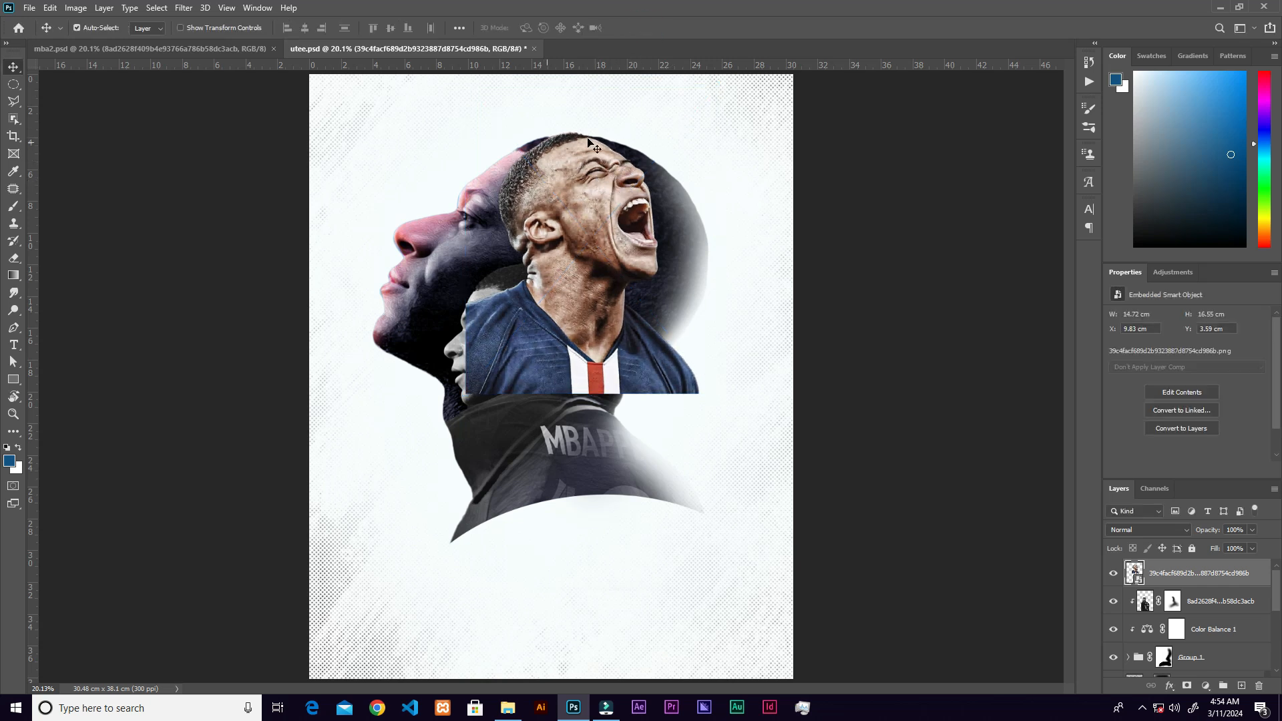
right_click(1177, 581)
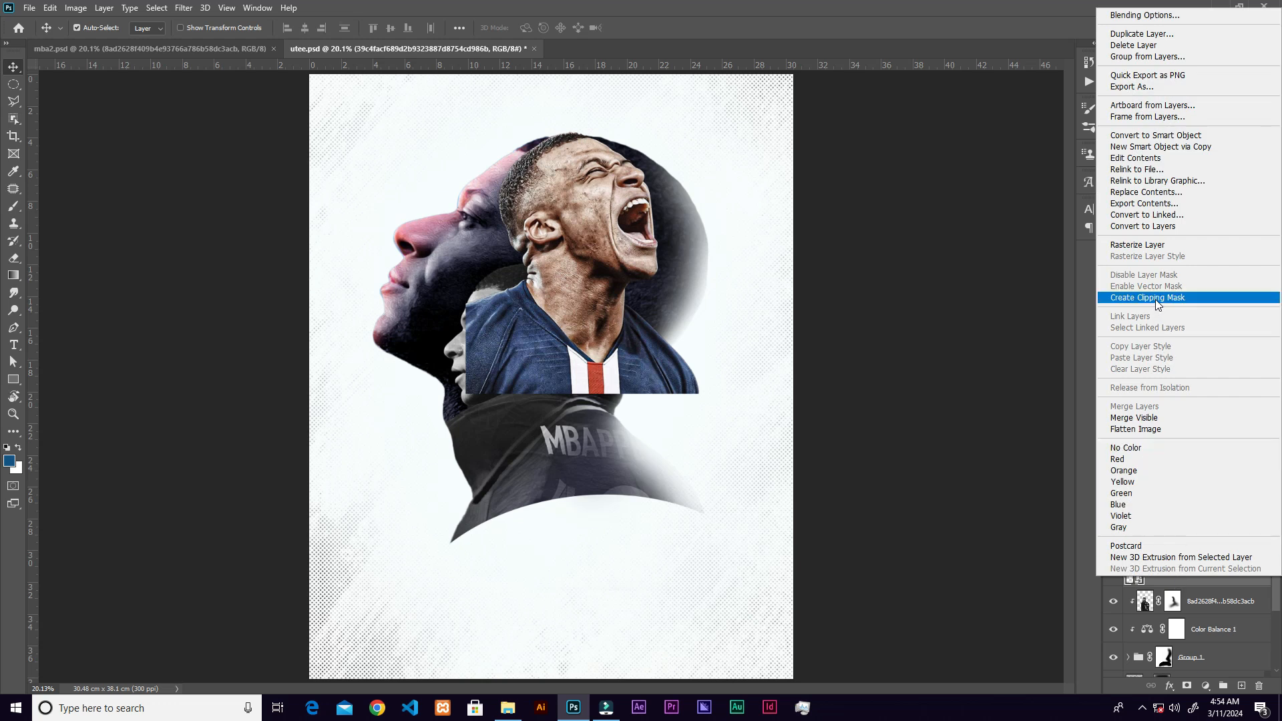
click(1157, 298)
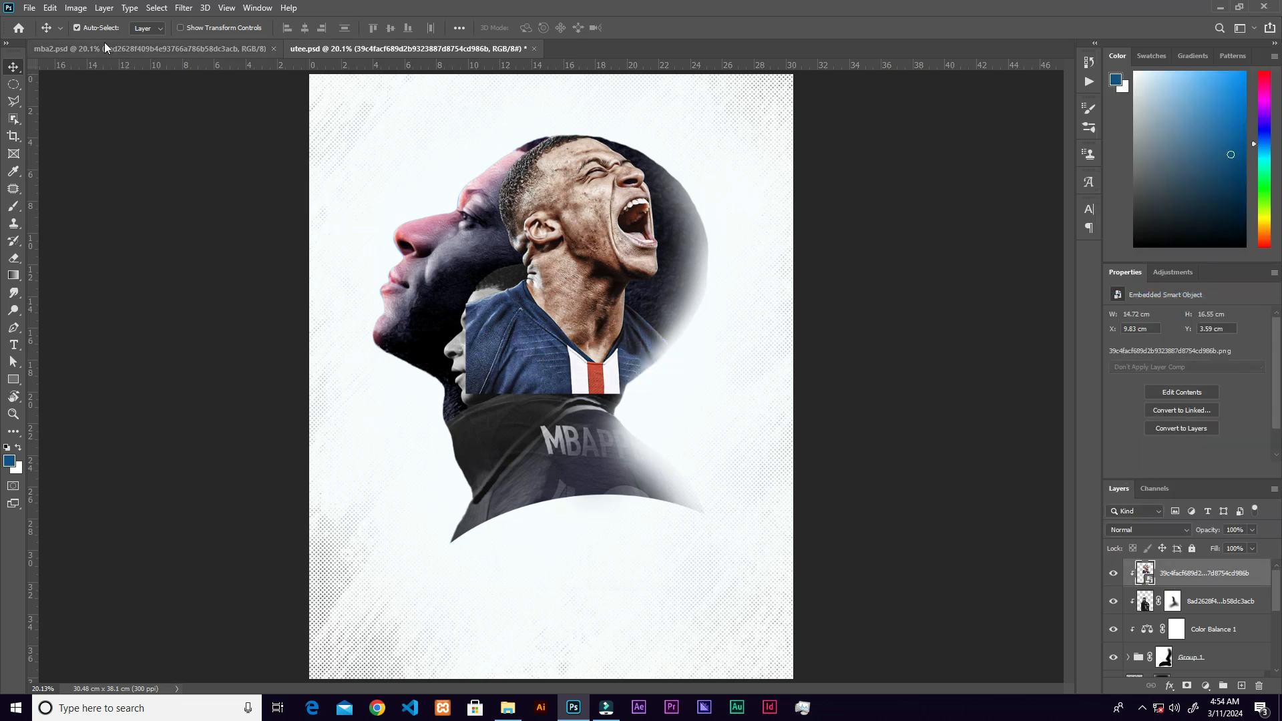
Rasterize the shouting player layer and desaturate it
right_click(1202, 566)
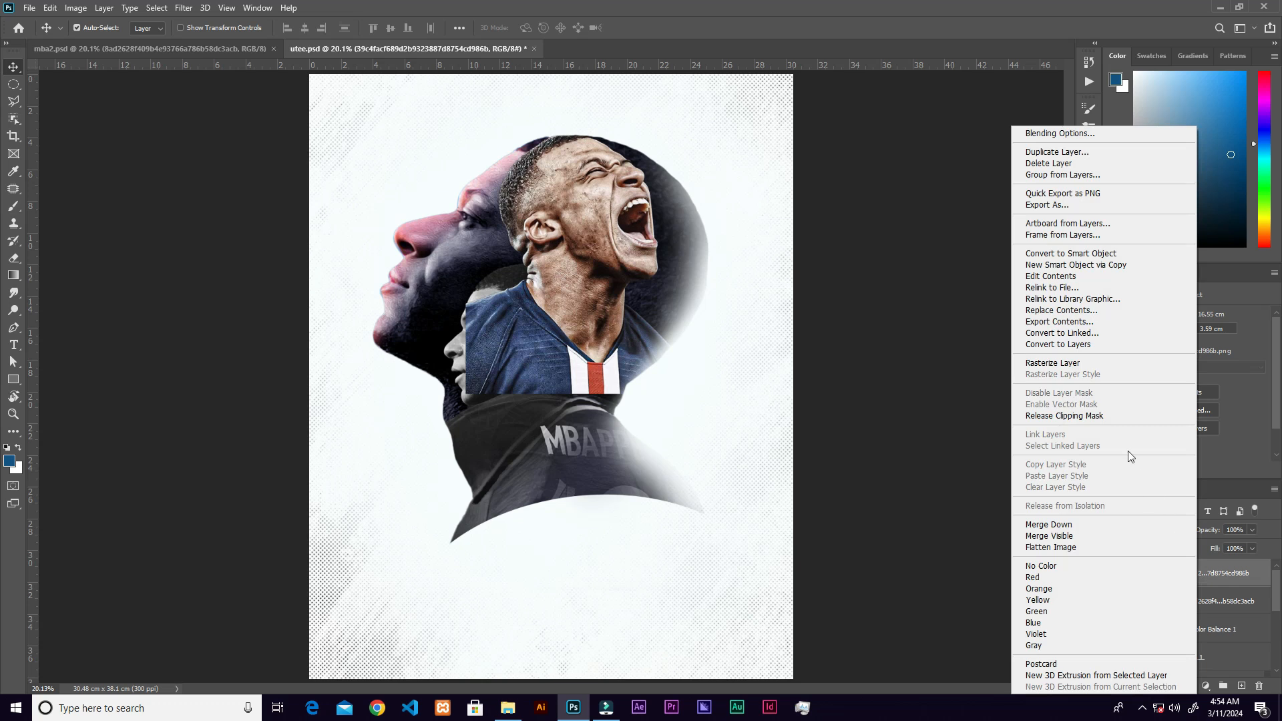
click(1068, 363)
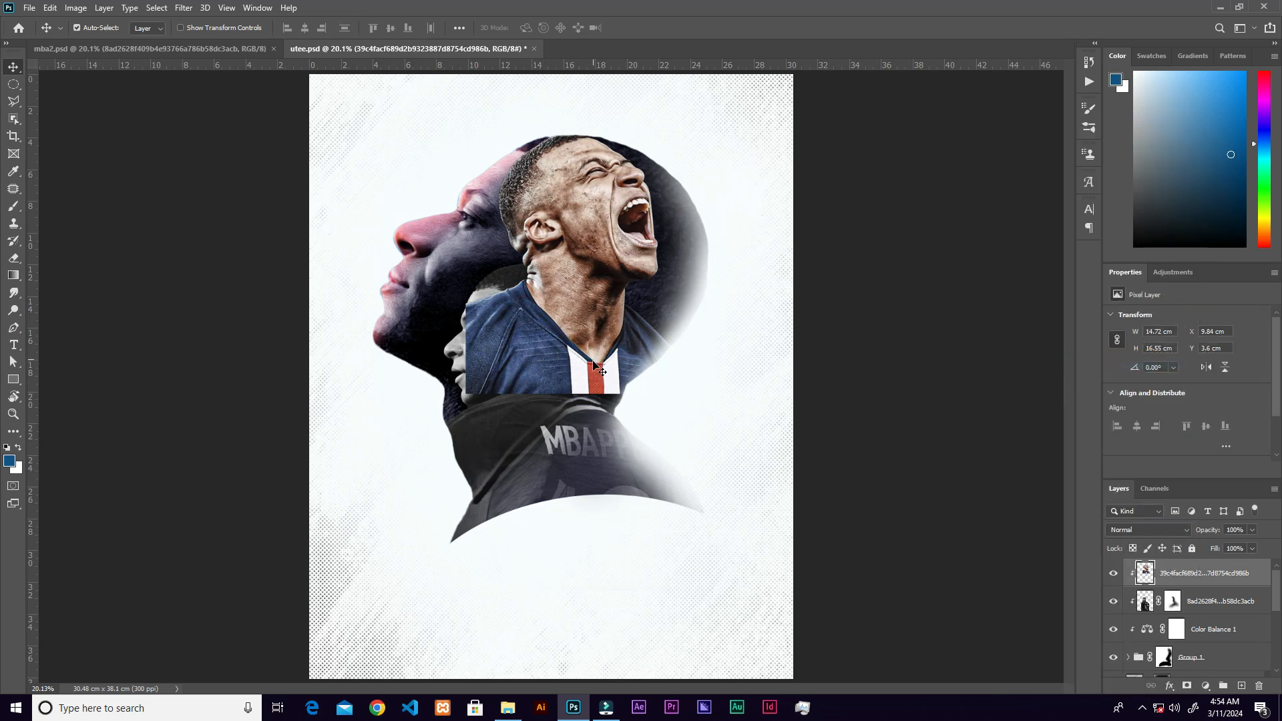
key(ctrl+shift+u)
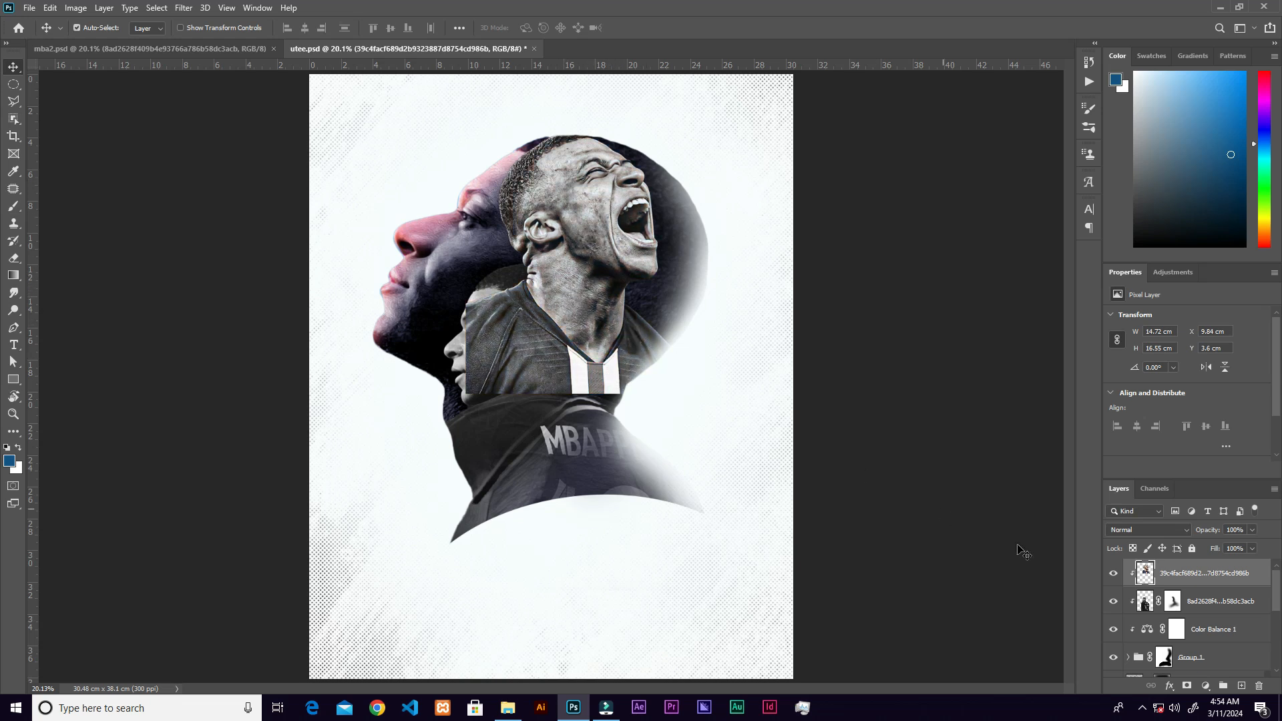
Add a layer mask to the shouting player and paint black with a soft brush to hide the shirt, neck and back of the head
click(1188, 686)
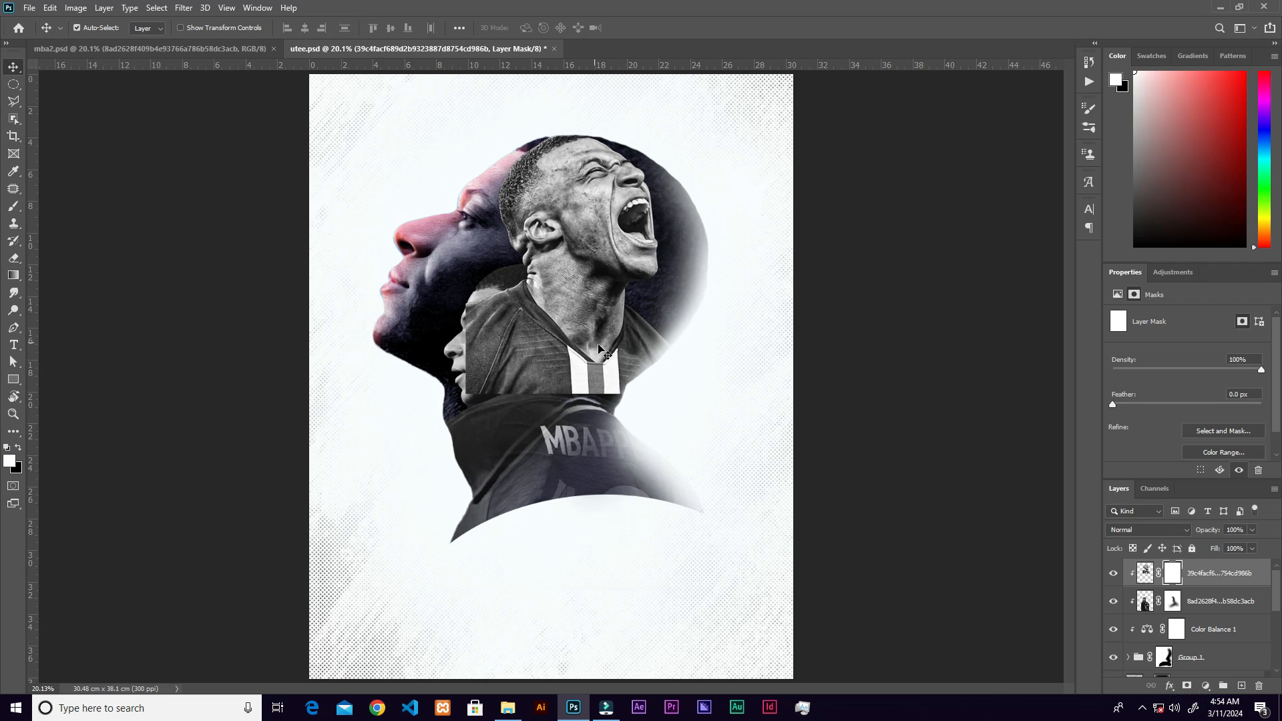
key(b)
key(bracketleft)
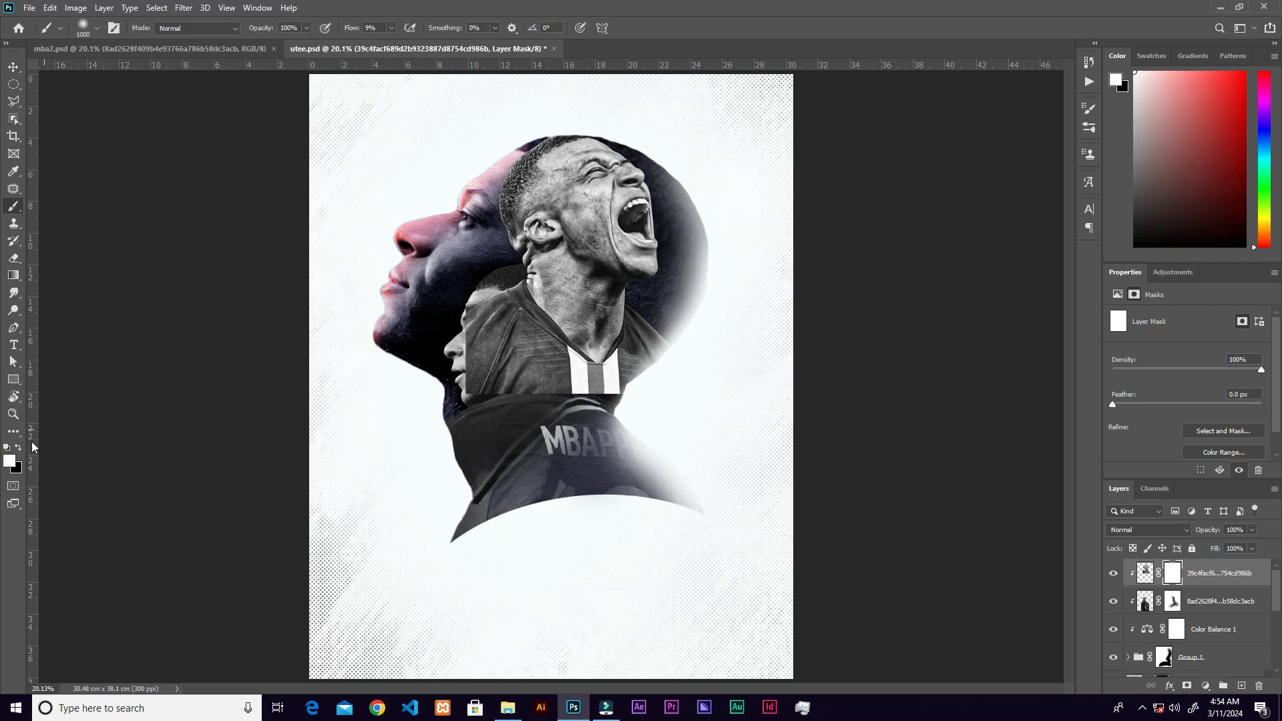
click(18, 447)
mouse_move(681, 390)
mouse_down()
mouse_move(529, 373)
mouse_move(494, 320)
mouse_move(667, 367)
mouse_move(567, 320)
mouse_move(513, 269)
mouse_move(467, 267)
mouse_move(600, 334)
mouse_move(466, 309)
mouse_up()
mouse_move(561, 330)
mouse_down()
mouse_move(634, 347)
mouse_move(599, 341)
mouse_up()
key([)
key([)
key([)
mouse_move(570, 298)
mouse_down()
mouse_move(487, 239)
mouse_move(489, 182)
mouse_up()
mouse_move(566, 271)
mouse_down()
mouse_move(589, 358)
mouse_move(543, 259)
mouse_move(575, 294)
mouse_move(599, 418)
mouse_move(599, 357)
mouse_move(516, 213)
mouse_move(530, 211)
mouse_move(557, 298)
mouse_move(544, 247)
mouse_move(577, 304)
mouse_move(543, 452)
mouse_move(552, 362)
mouse_move(583, 352)
mouse_move(572, 330)
mouse_move(545, 348)
mouse_move(545, 309)
mouse_up()
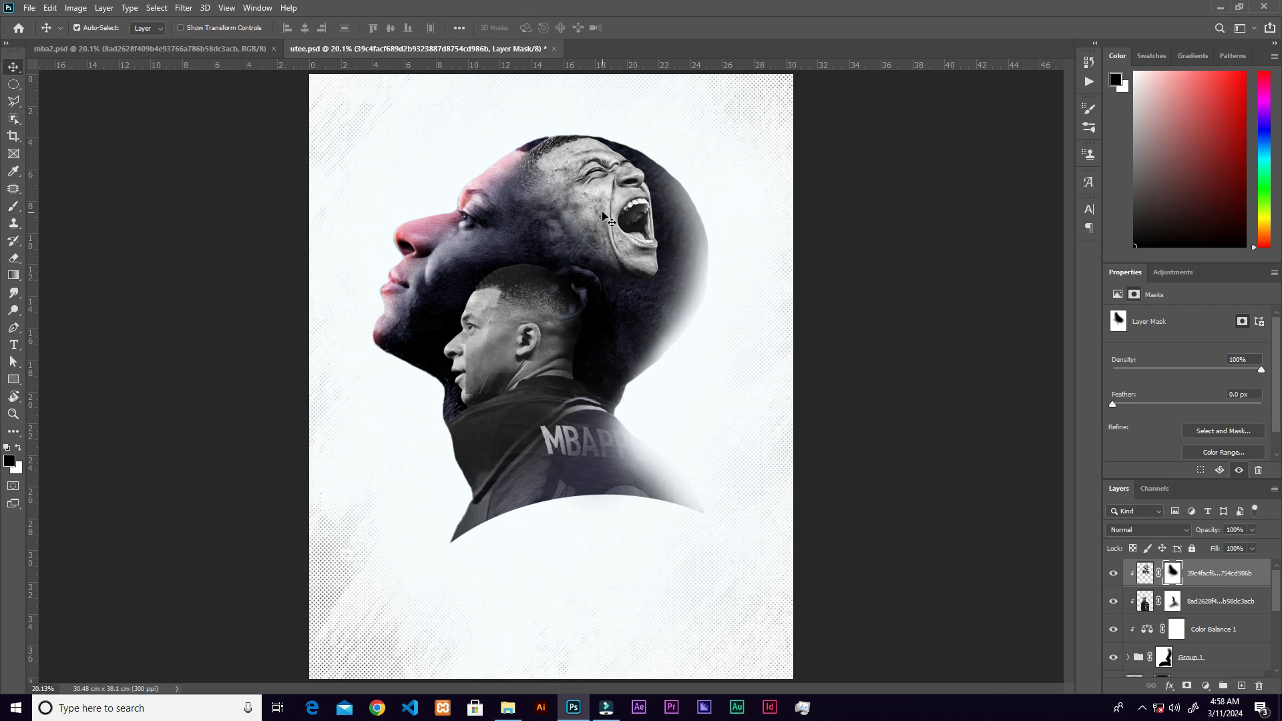
Reposition the shouting player and enlarge it to about 15.26 × 17.16 cm inside the back of the portrait's head
drag(592, 198, 596, 205)
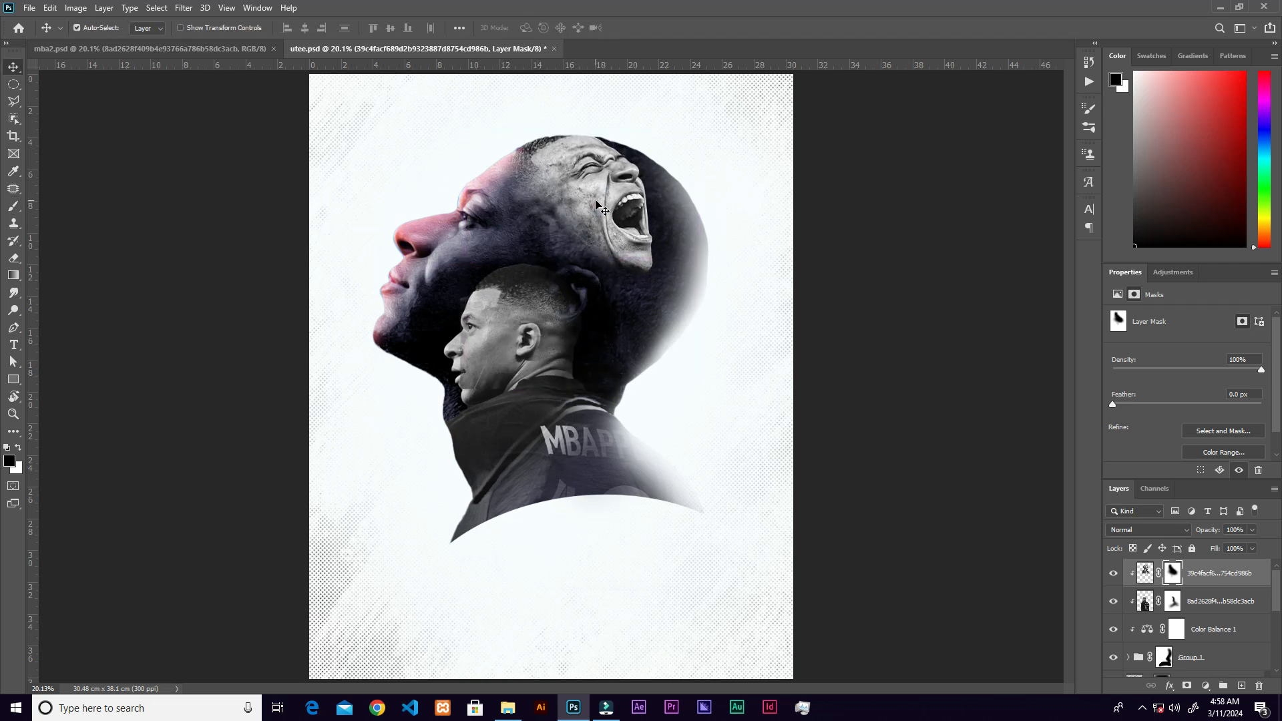
key(ctrl+t)
drag(691, 388, 696, 392)
click(661, 27)
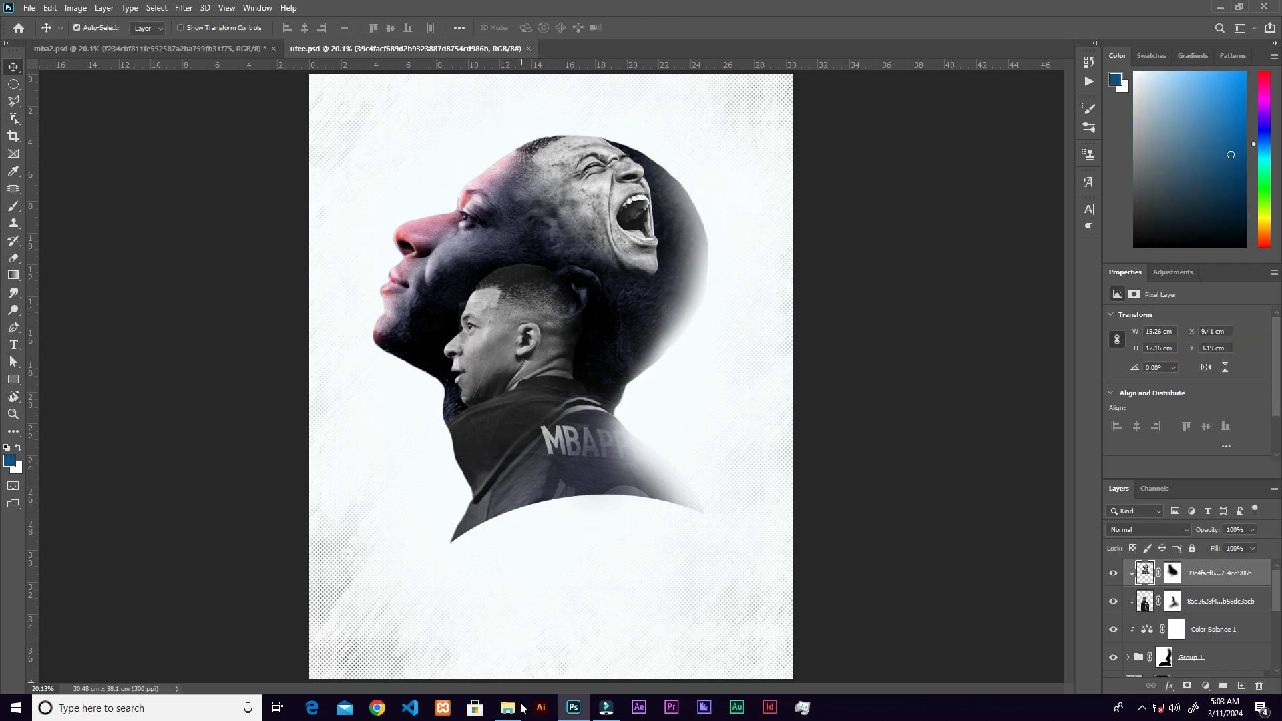
Place the stadium image, scale it to about 17.71 × 26.34 cm and position it over the back half of the portrait
click(521, 708)
drag(1165, 257, 577, 655)
drag(587, 474, 688, 444)
drag(864, 86, 707, 251)
drag(574, 417, 650, 246)
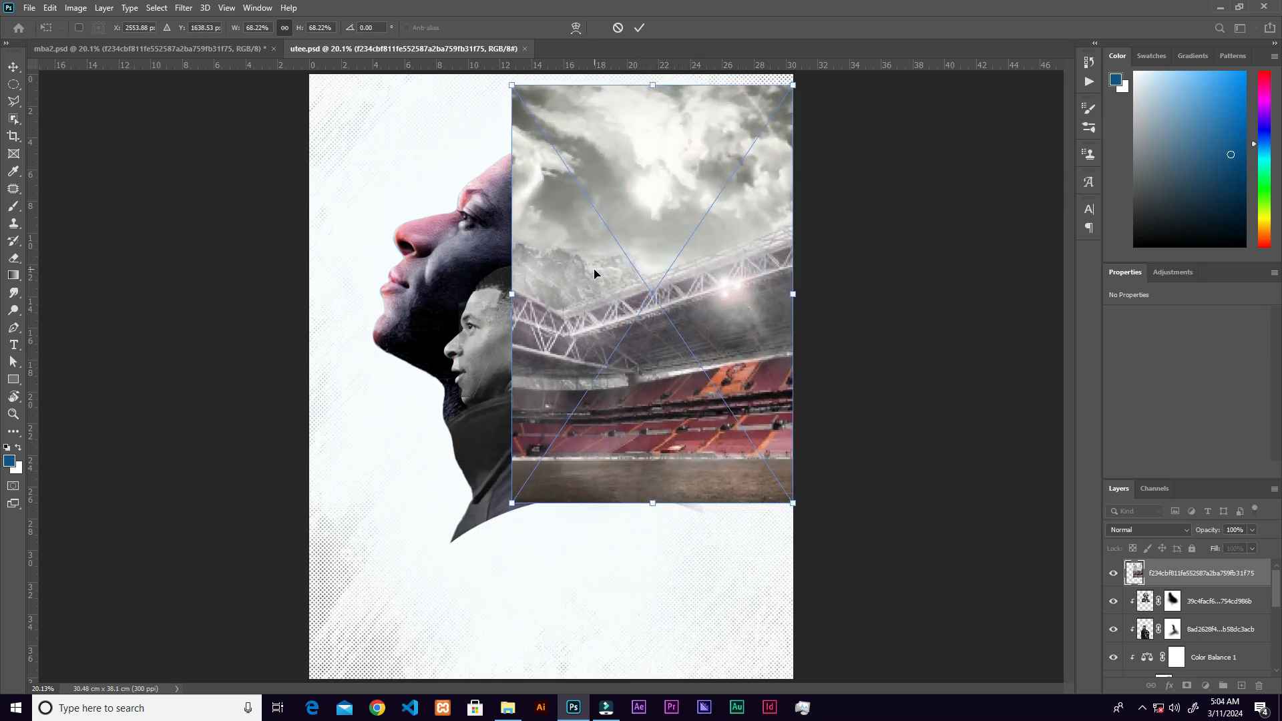
click(639, 27)
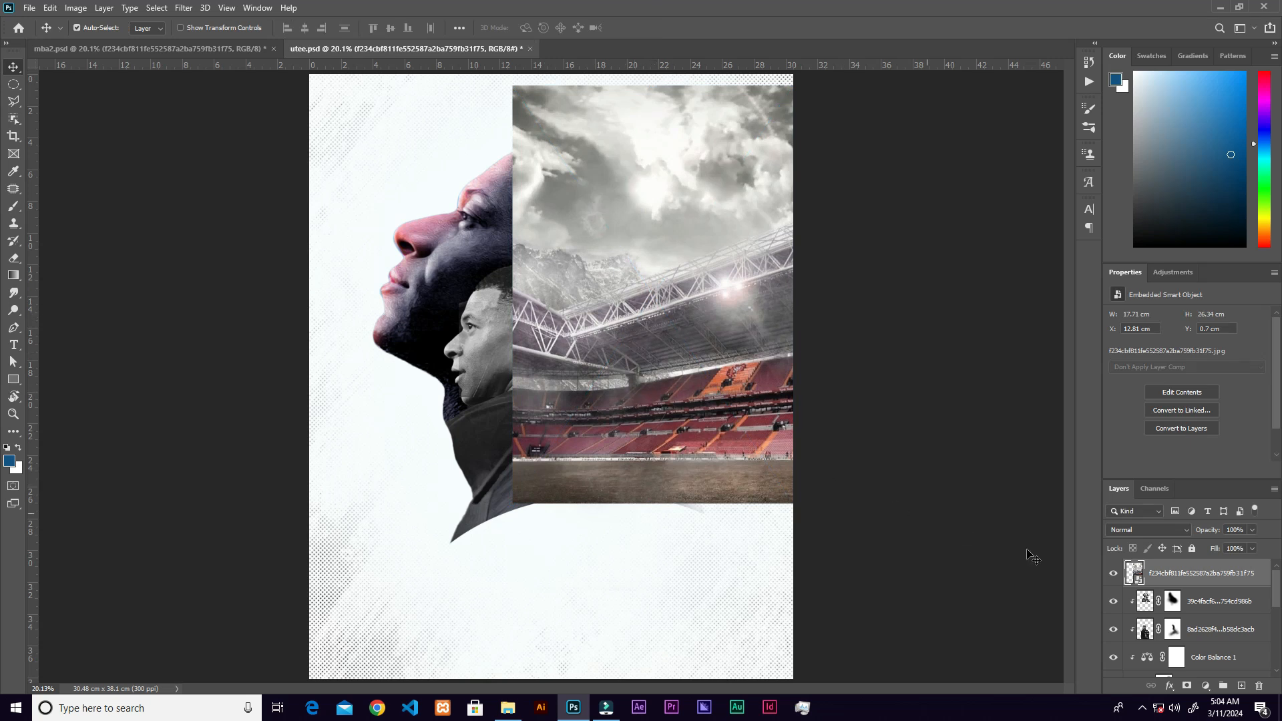
Rasterize the stadium layer and clip it to the portrait group
right_click(1156, 574)
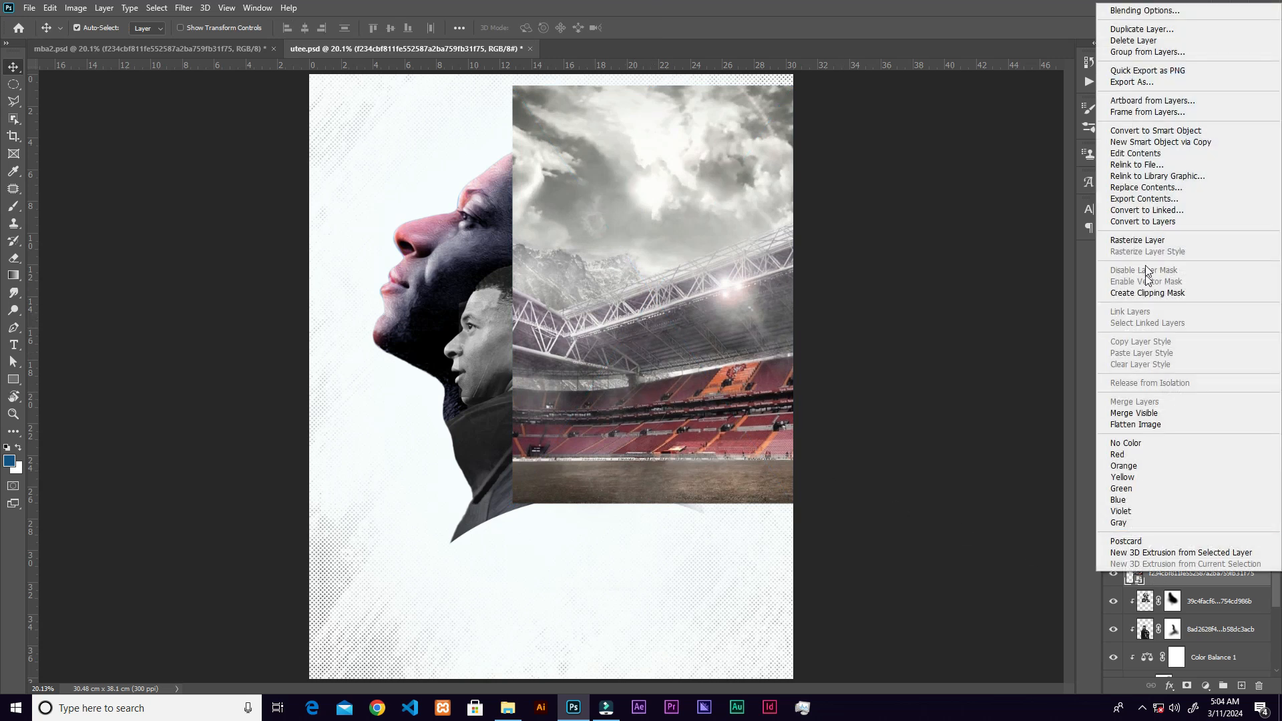
click(1153, 241)
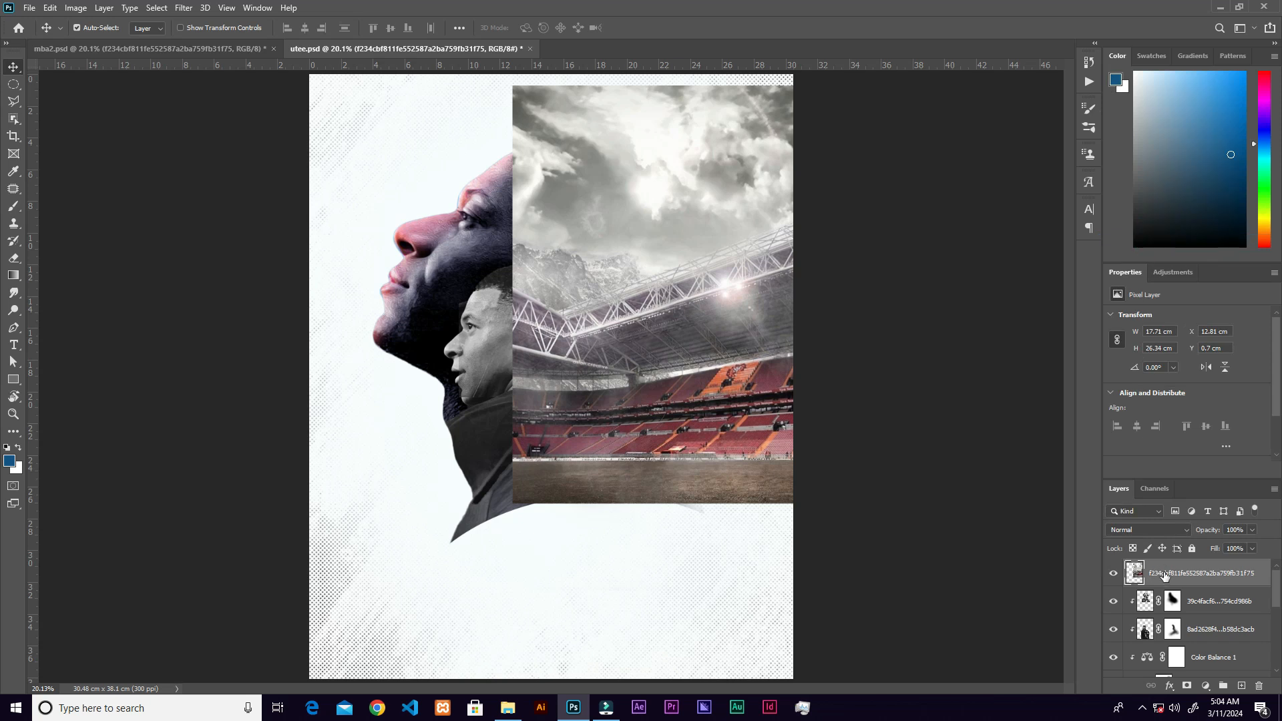
right_click(1163, 574)
click(1156, 263)
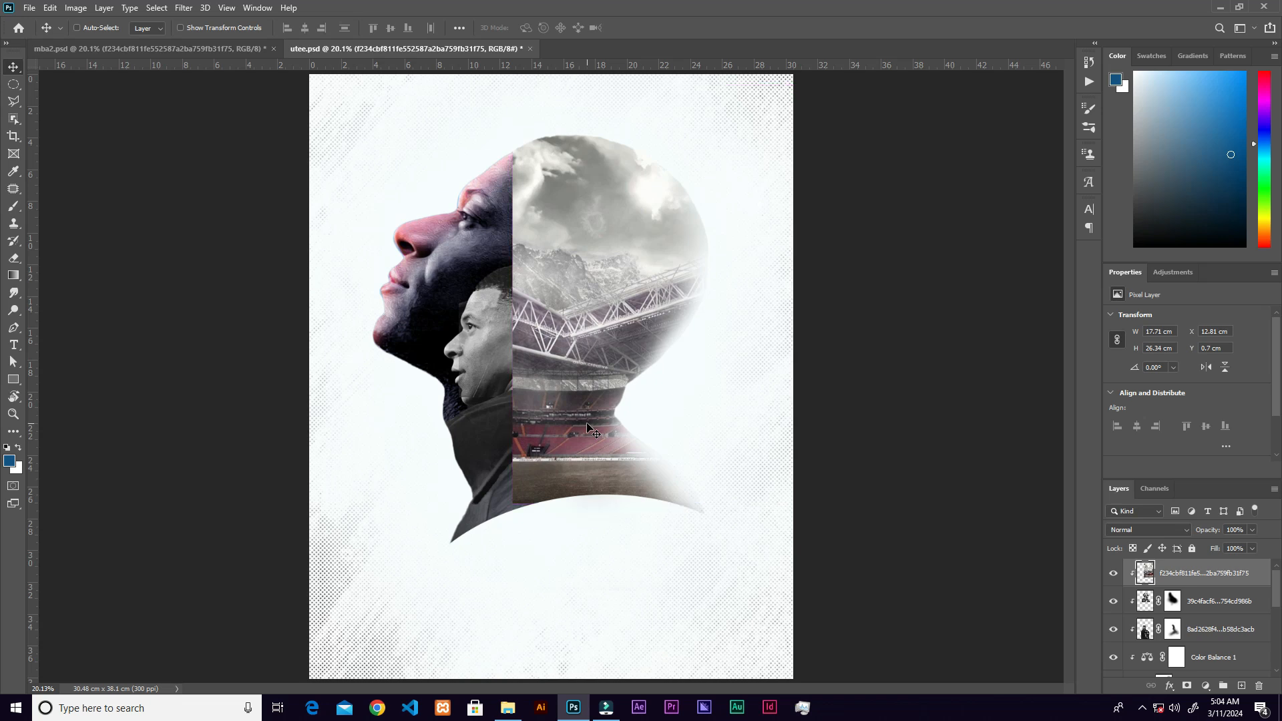
Desaturate the stadium layer and add a layer mask to it
key(ctrl+shift+u)
click(1184, 688)
Paint black on the stadium's mask with soft brushes of varying size to reveal both players and the portrait's face beneath it
key(d)
key(b)
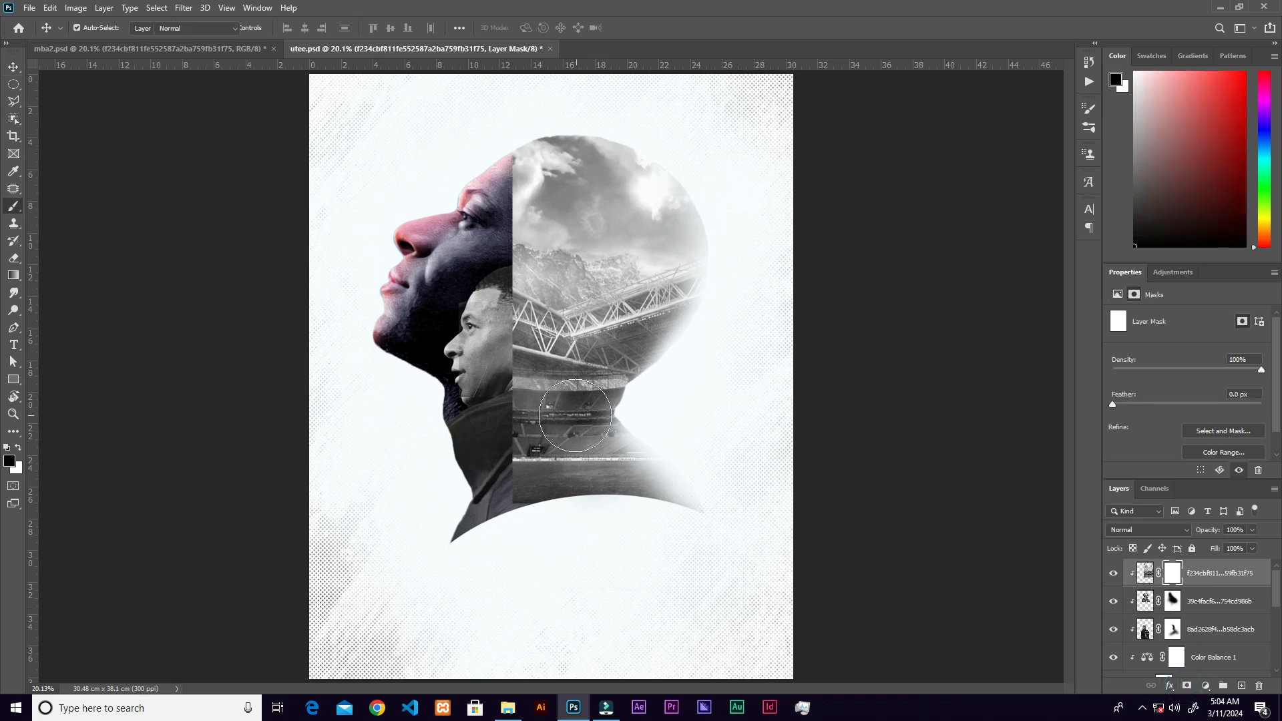
mouse_move(641, 521)
mouse_down()
mouse_move(603, 504)
mouse_move(522, 511)
mouse_move(498, 448)
mouse_move(616, 513)
mouse_move(542, 472)
mouse_move(654, 494)
mouse_move(516, 470)
mouse_move(482, 404)
mouse_up()
key(bracketleft)
key(bracketleft)
key(bracketleft)
mouse_move(504, 458)
mouse_down()
mouse_move(487, 341)
mouse_move(473, 326)
mouse_move(486, 288)
mouse_move(492, 425)
mouse_move(493, 362)
mouse_move(504, 420)
mouse_up()
mouse_move(486, 271)
mouse_down()
mouse_move(497, 272)
mouse_move(478, 349)
mouse_move(475, 330)
mouse_up()
key(bracketright)
key(bracketright)
key(bracketright)
key(bracketright)
key(bracketright)
mouse_move(575, 221)
mouse_down()
mouse_move(565, 173)
mouse_move(510, 192)
mouse_move(587, 143)
mouse_move(464, 219)
mouse_move(635, 162)
mouse_move(522, 166)
mouse_move(560, 210)
mouse_move(575, 207)
mouse_move(555, 173)
mouse_move(509, 200)
mouse_move(492, 323)
mouse_move(550, 238)
mouse_move(586, 237)
mouse_move(656, 194)
mouse_move(547, 151)
mouse_move(543, 207)
mouse_move(602, 254)
mouse_move(625, 250)
mouse_move(567, 260)
mouse_move(606, 184)
mouse_move(635, 215)
mouse_move(581, 200)
mouse_up()
Paint white on the stadium's mask with a 600 px soft brush to bring back parts of the stadium behind the number 10 player
key(bracketleft)
key(bracketleft)
key(bracketleft)
key(bracketleft)
key(bracketleft)
key(bracketleft)
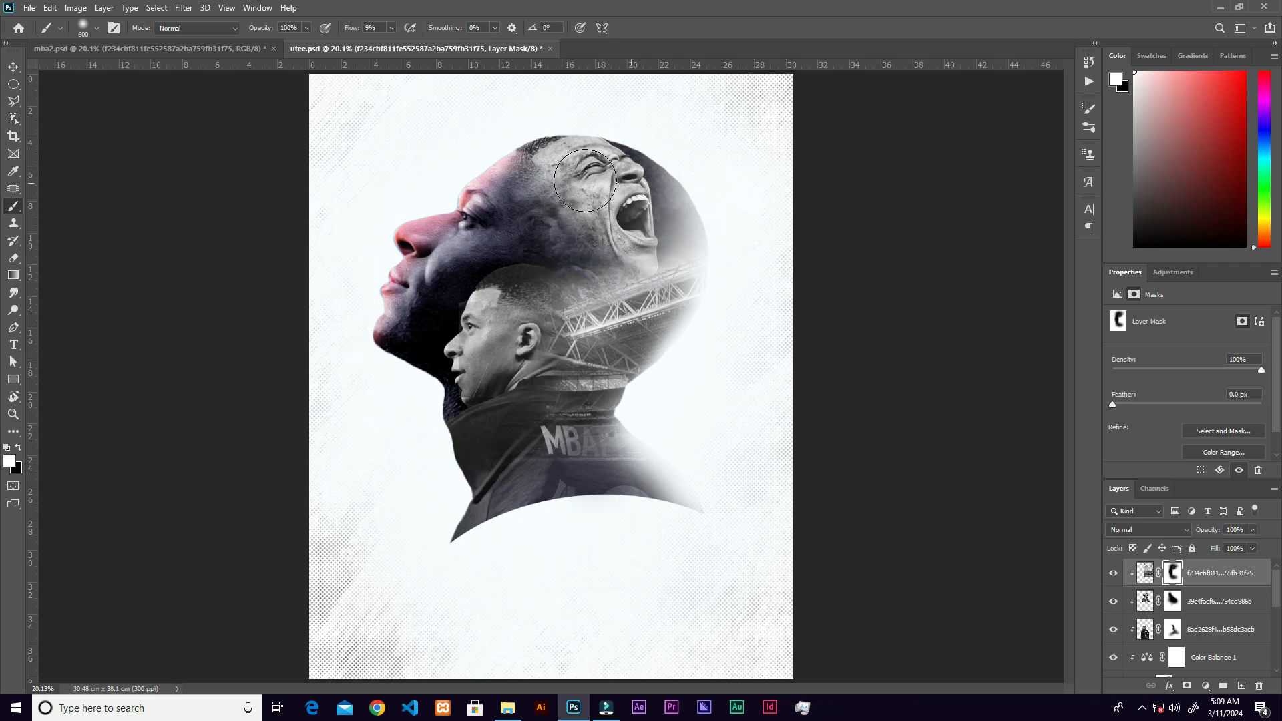
mouse_move(526, 213)
mouse_down()
mouse_move(557, 218)
mouse_move(567, 236)
mouse_up()
Duplicate the stadium layer together with its mask
drag(1264, 568, 1241, 686)
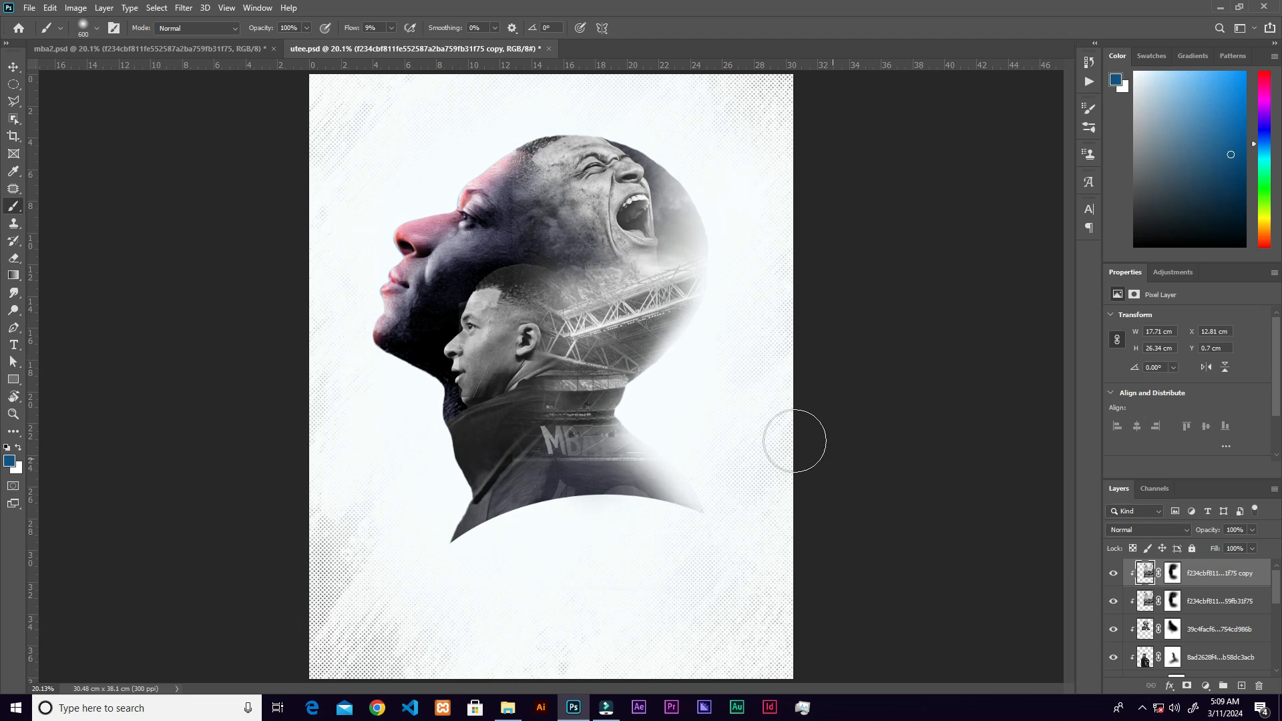
key(v)
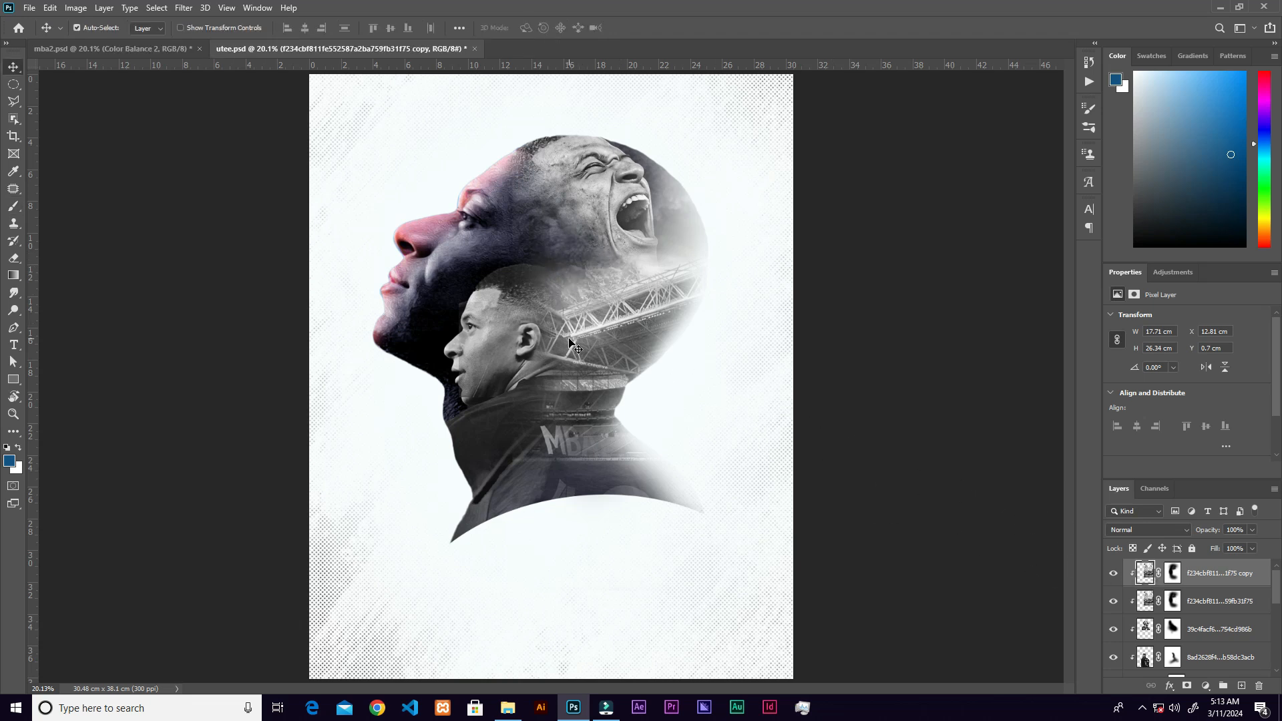
Check the shouting player layer's contribution, then paint black on its mask with a 600 px brush to clear remnants over the number 10 player
click(602, 187)
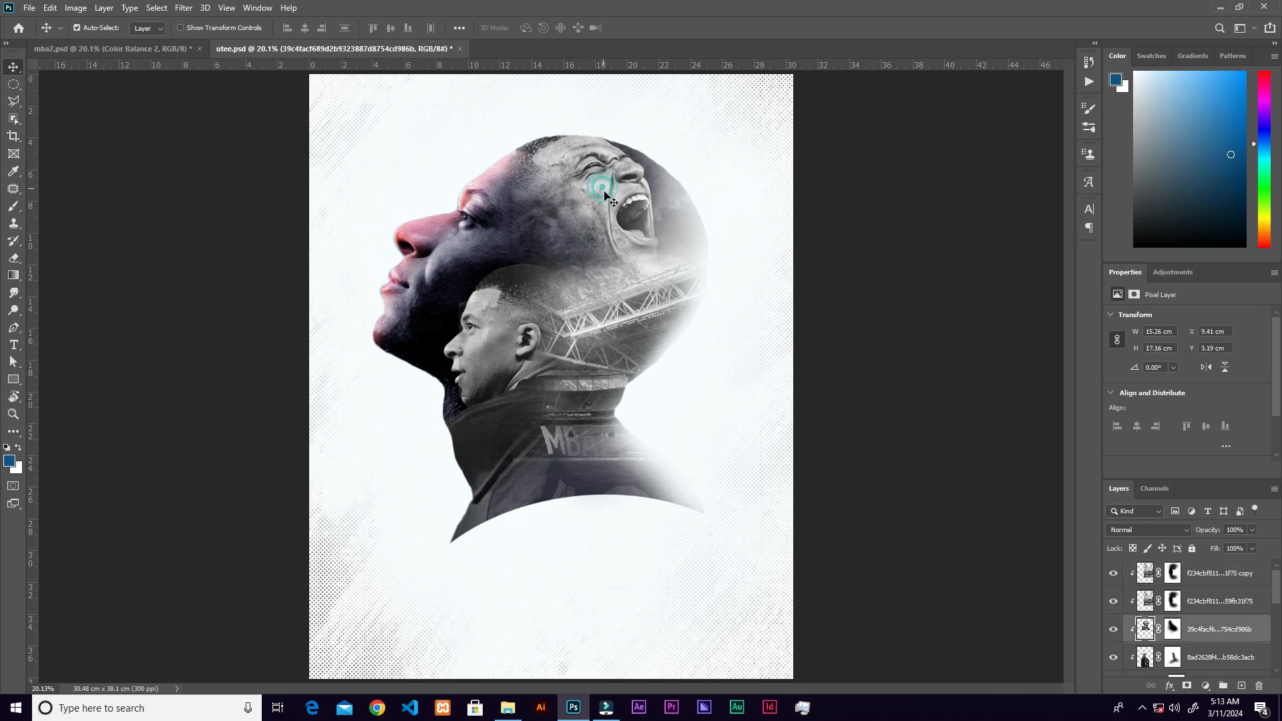
click(1113, 628)
click(1113, 629)
click(1113, 629)
click(1113, 629)
key(b)
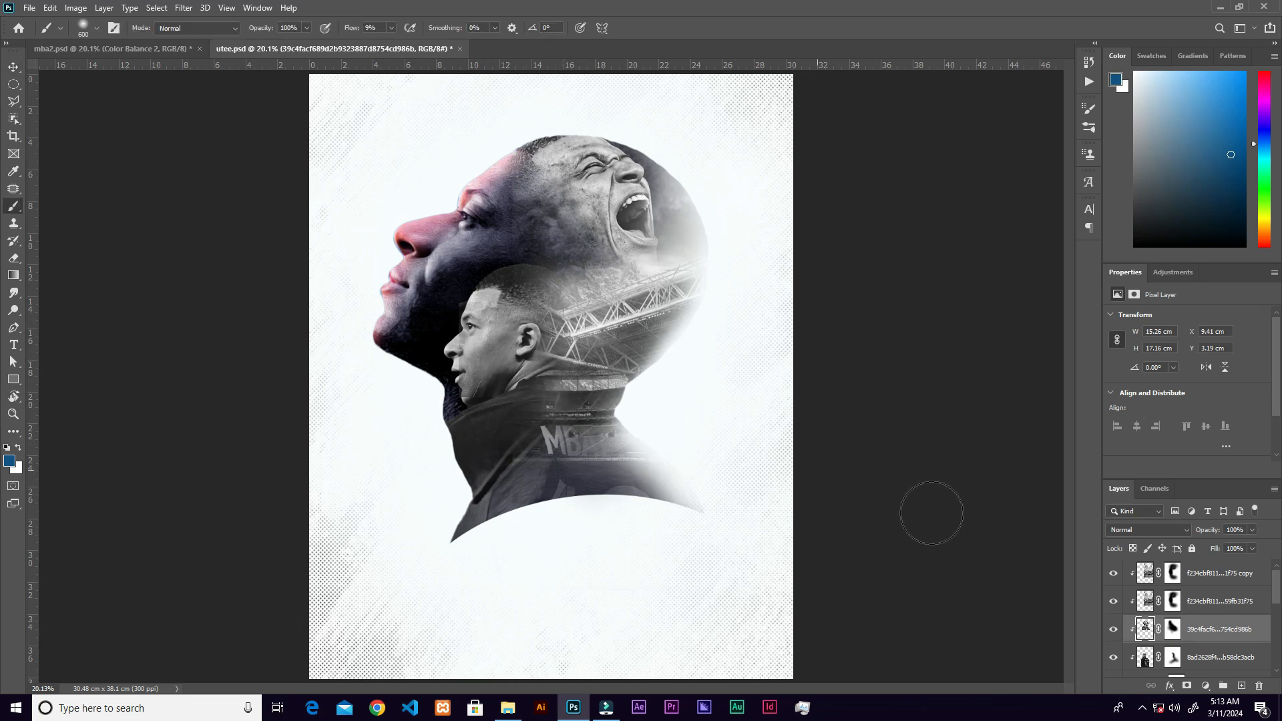
click(1168, 628)
key(d)
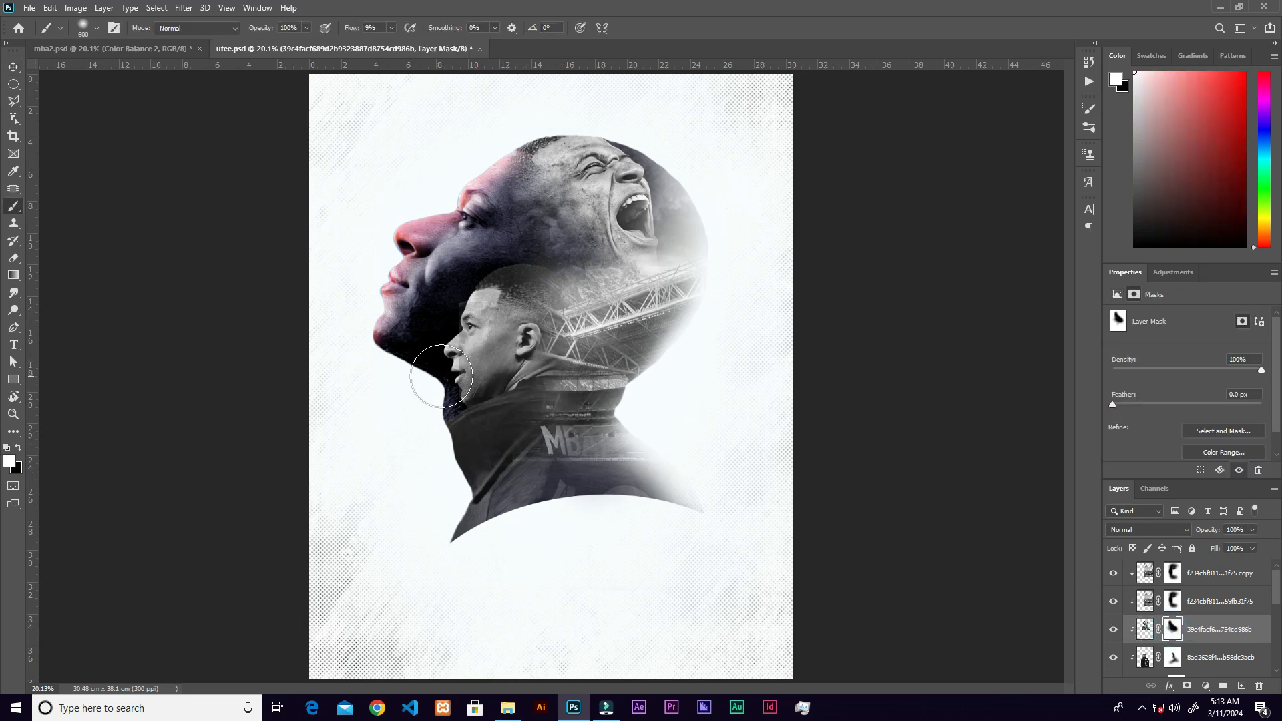
click(18, 448)
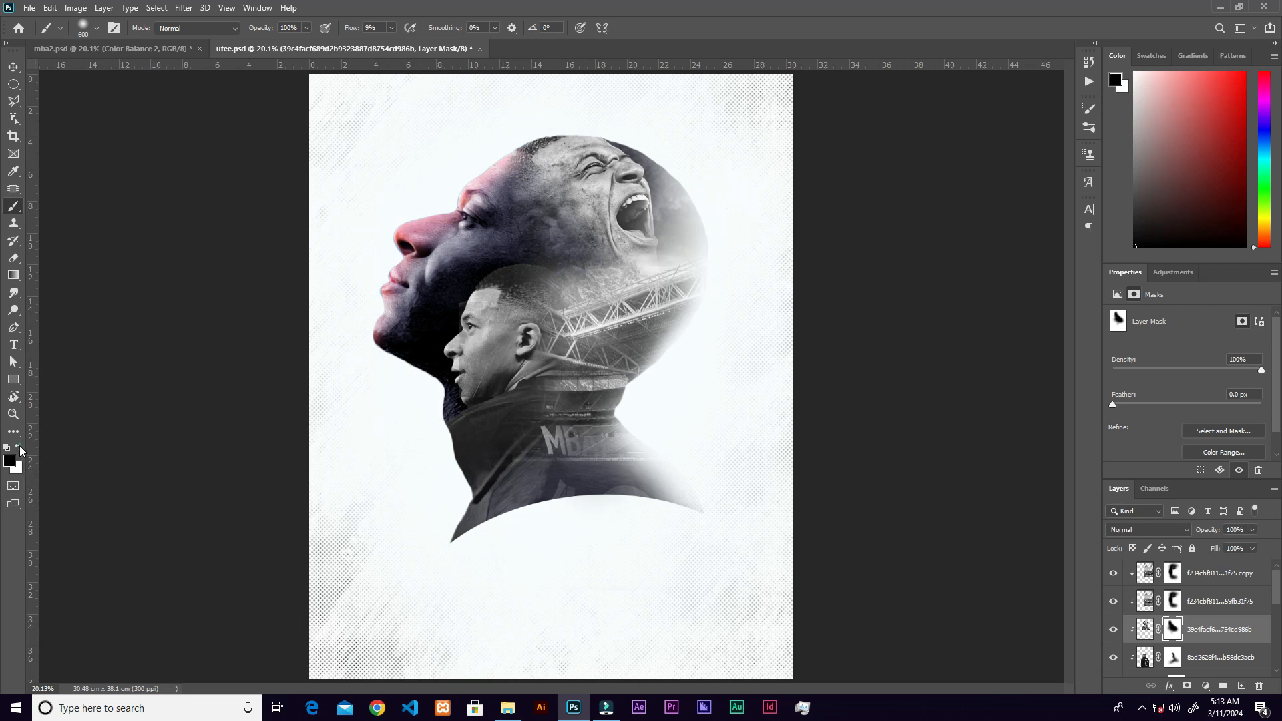
mouse_move(466, 410)
mouse_down()
mouse_move(464, 384)
mouse_move(467, 401)
mouse_move(494, 386)
mouse_move(475, 375)
mouse_move(489, 316)
mouse_move(472, 333)
mouse_move(452, 283)
mouse_move(499, 355)
mouse_move(449, 394)
mouse_move(512, 370)
mouse_move(534, 331)
mouse_move(482, 279)
mouse_up()
key(v)
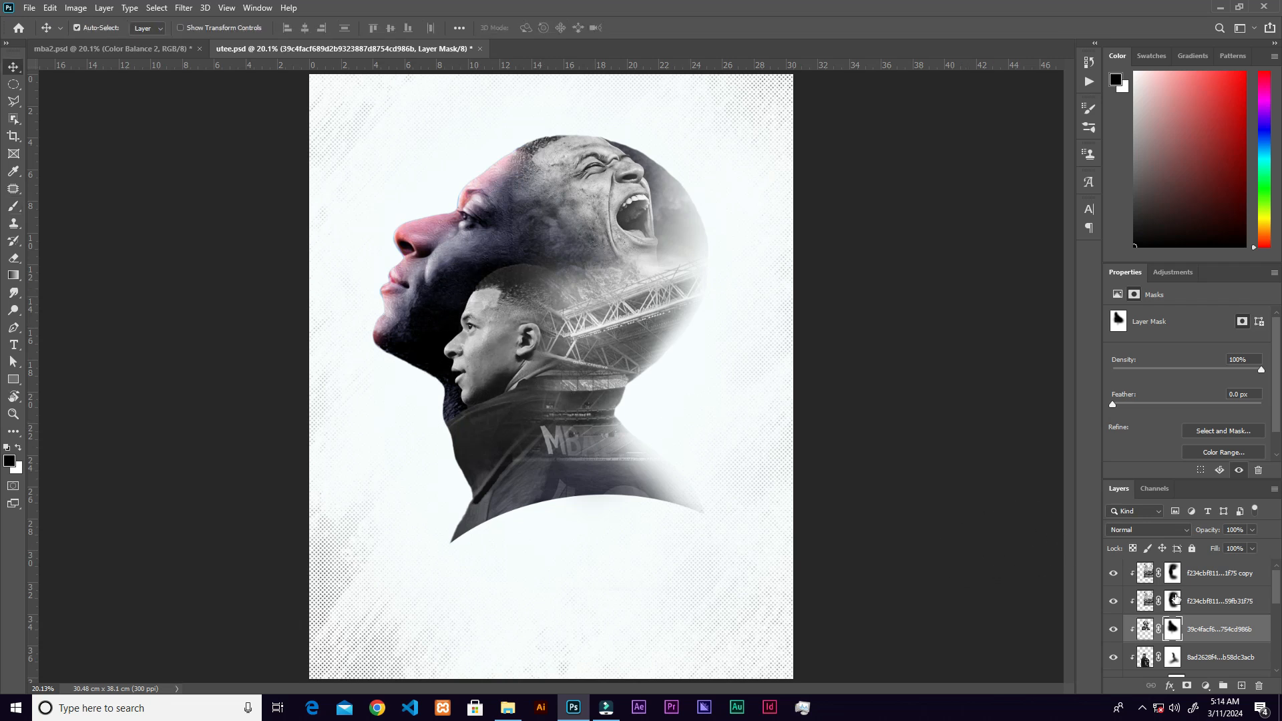
Duplicate the shouting player layer with its mask and move the copy above both stadium layers
drag(1260, 623, 1240, 686)
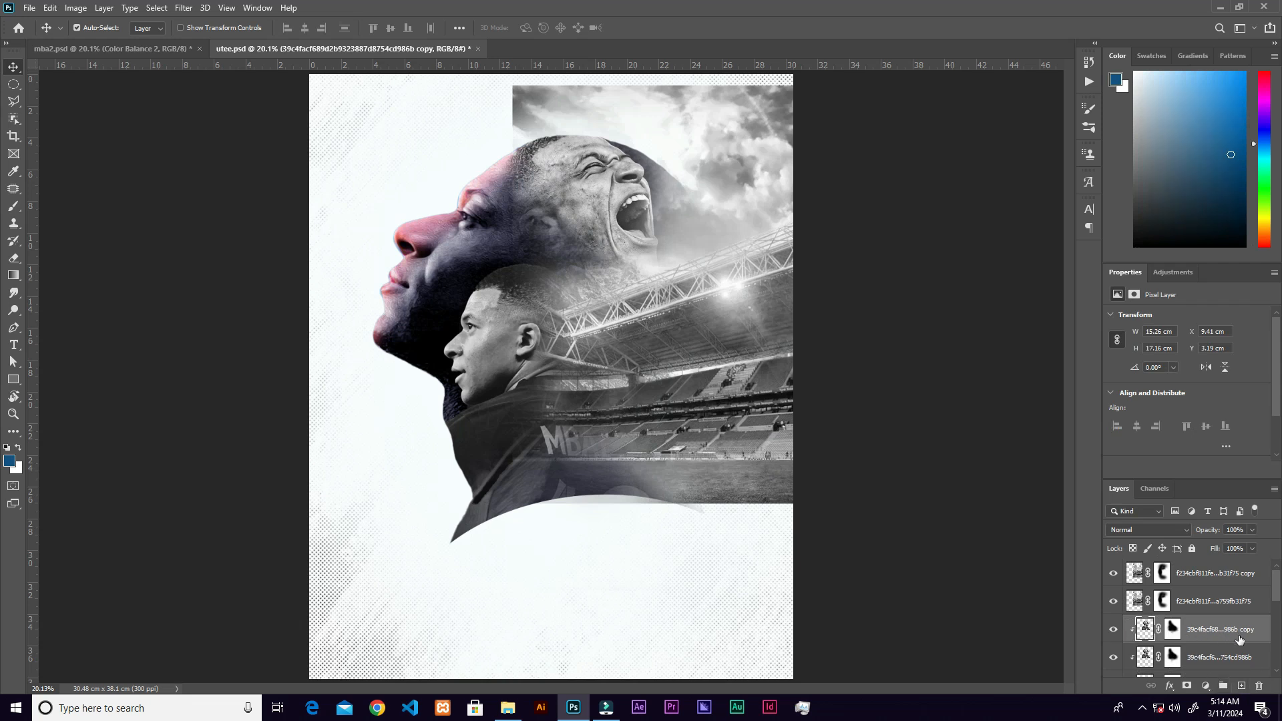
drag(1252, 629, 1227, 564)
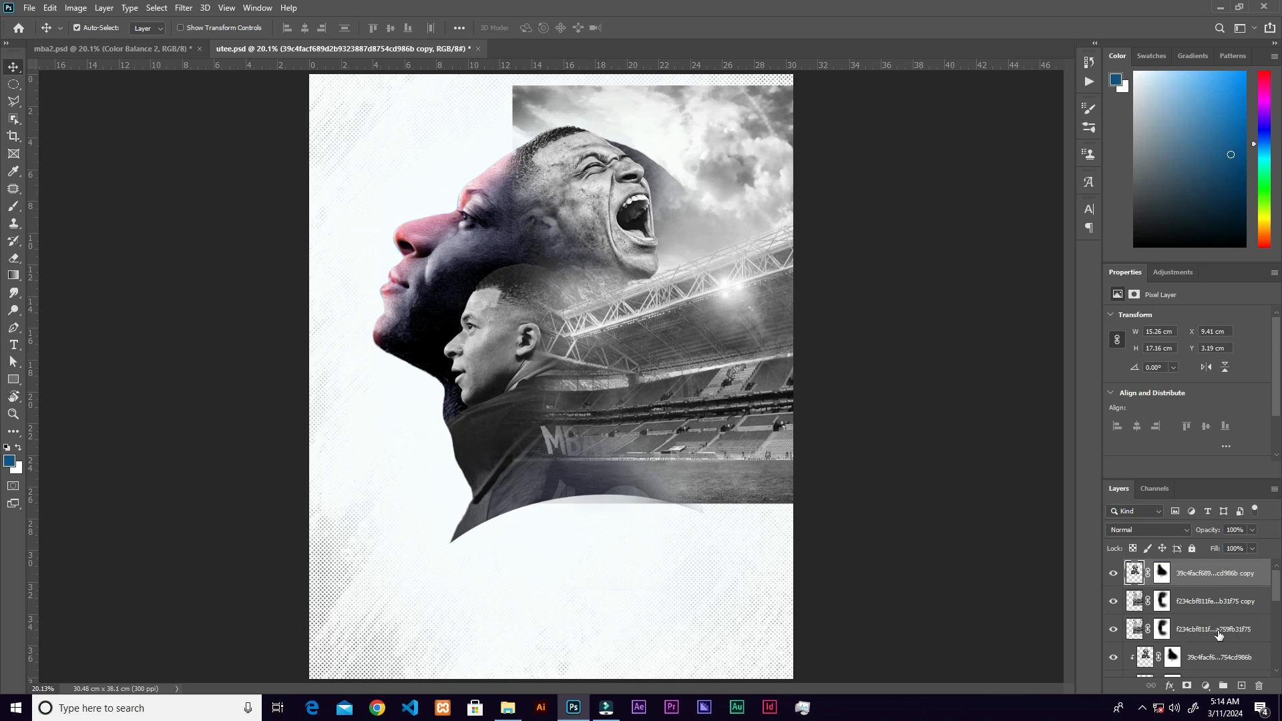
Clip the stadium layer and its copy to the profile portrait with clipping masks
right_click(1216, 632)
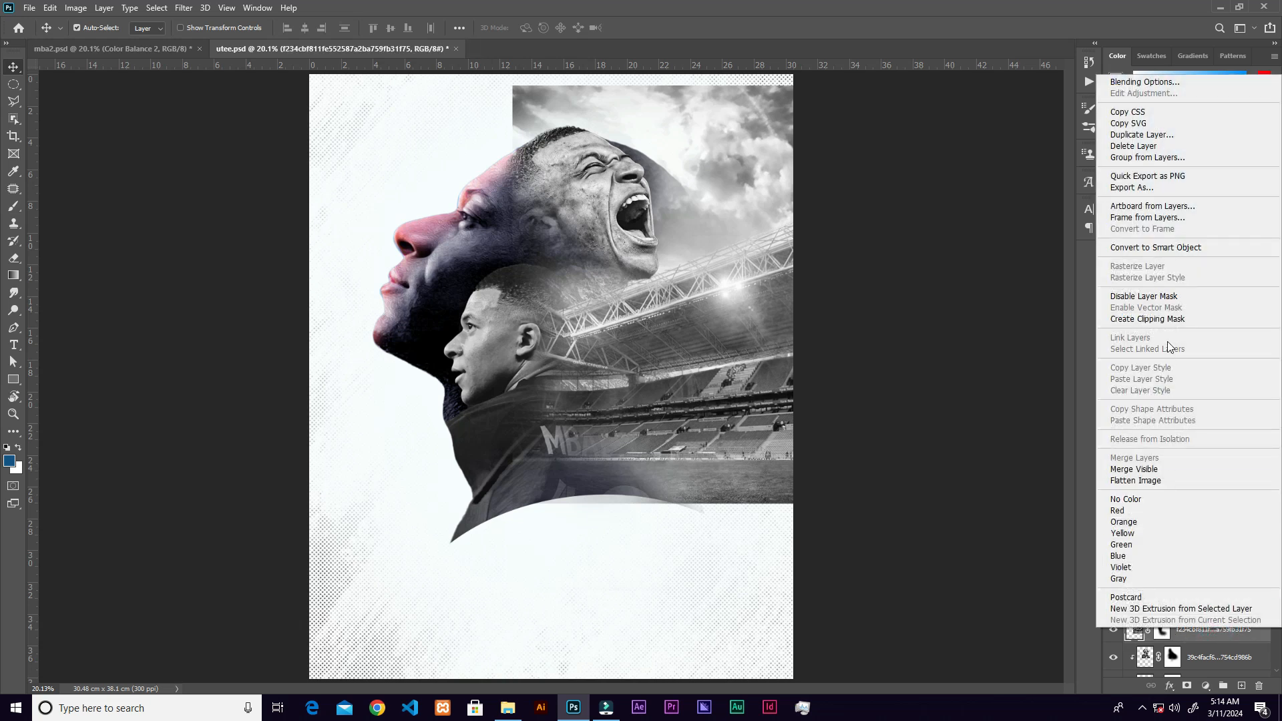
click(1170, 320)
click(1203, 607)
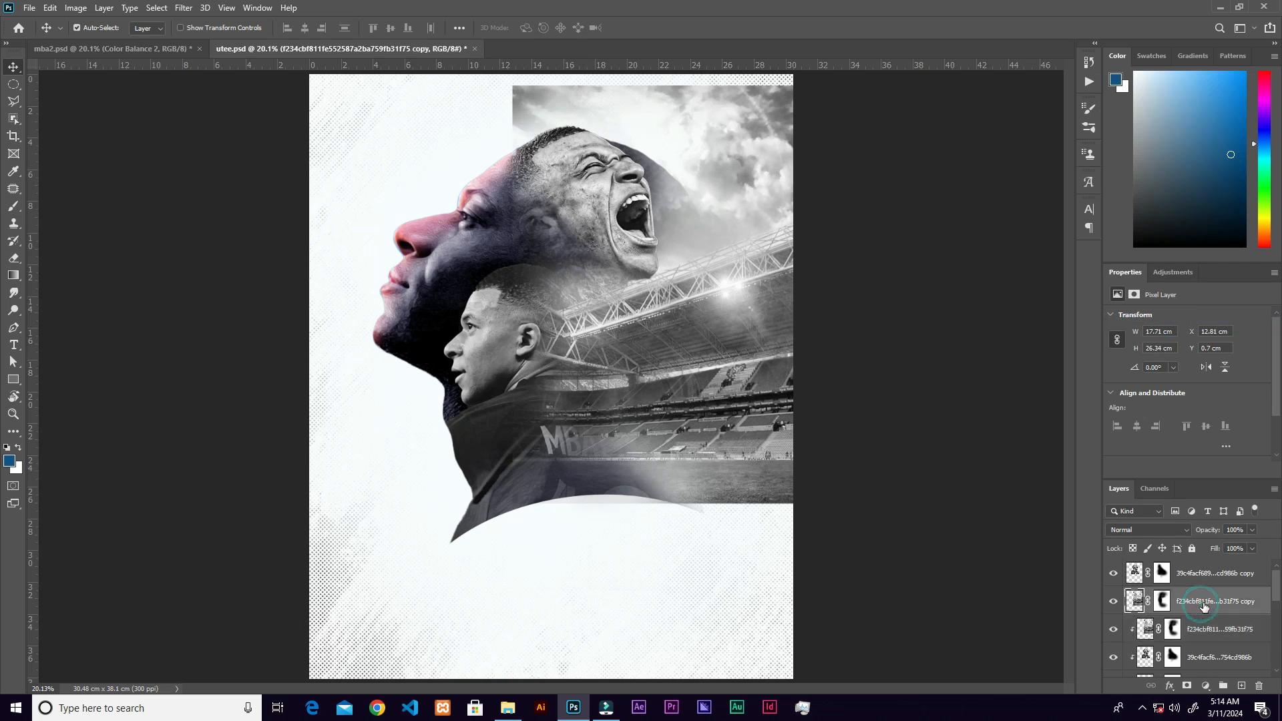
right_click(1209, 601)
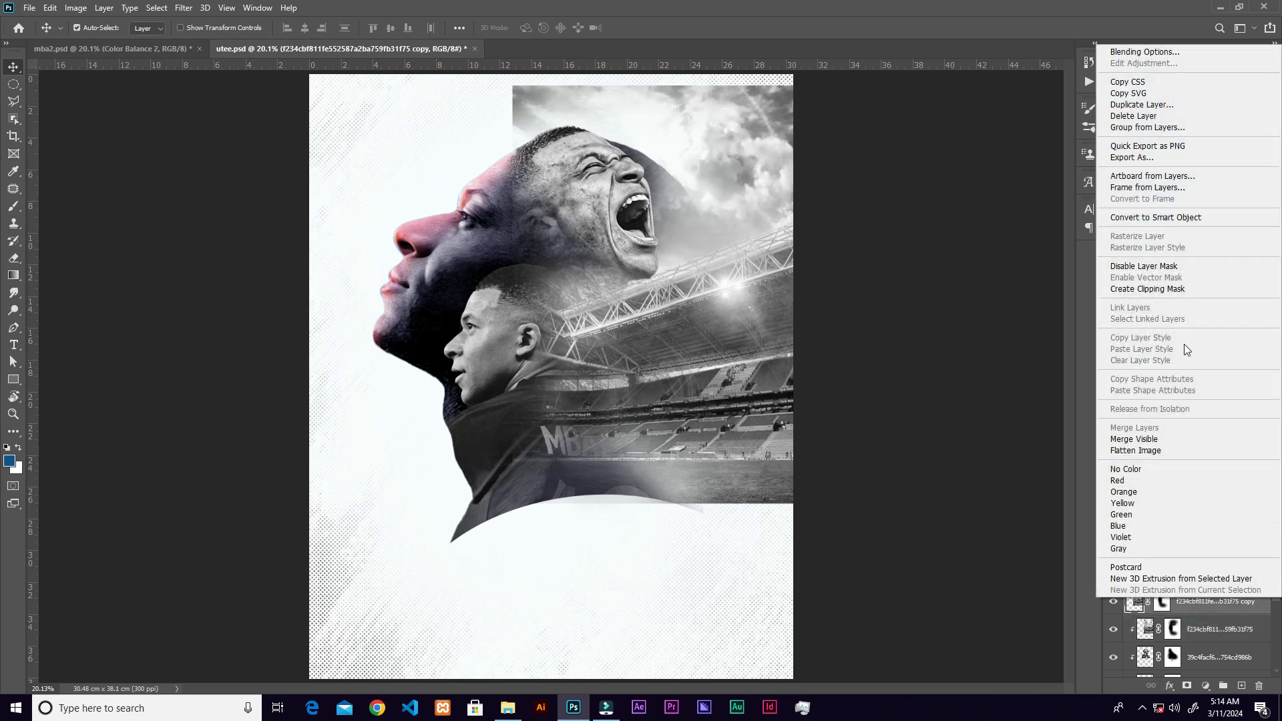
click(1166, 289)
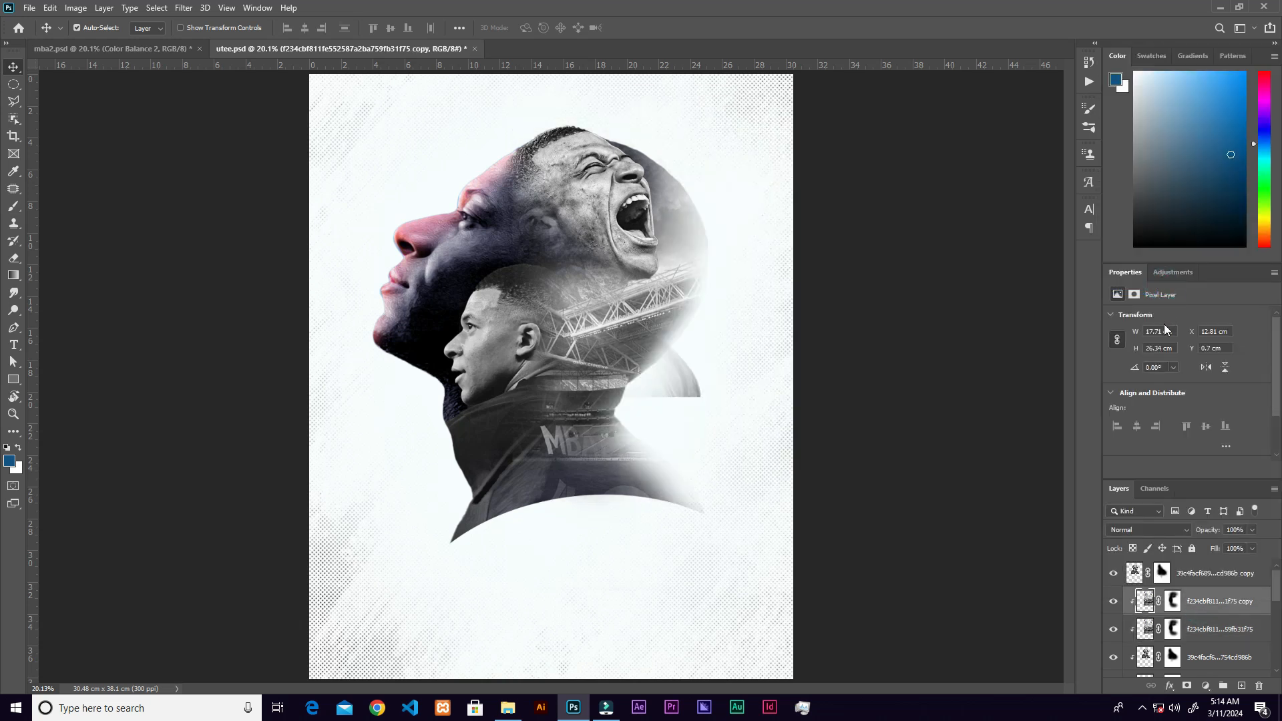
Check the shouting player copy's contribution, then paint black on its mask with a 600 px brush to erase the remnant behind the profile's neck
click(1192, 574)
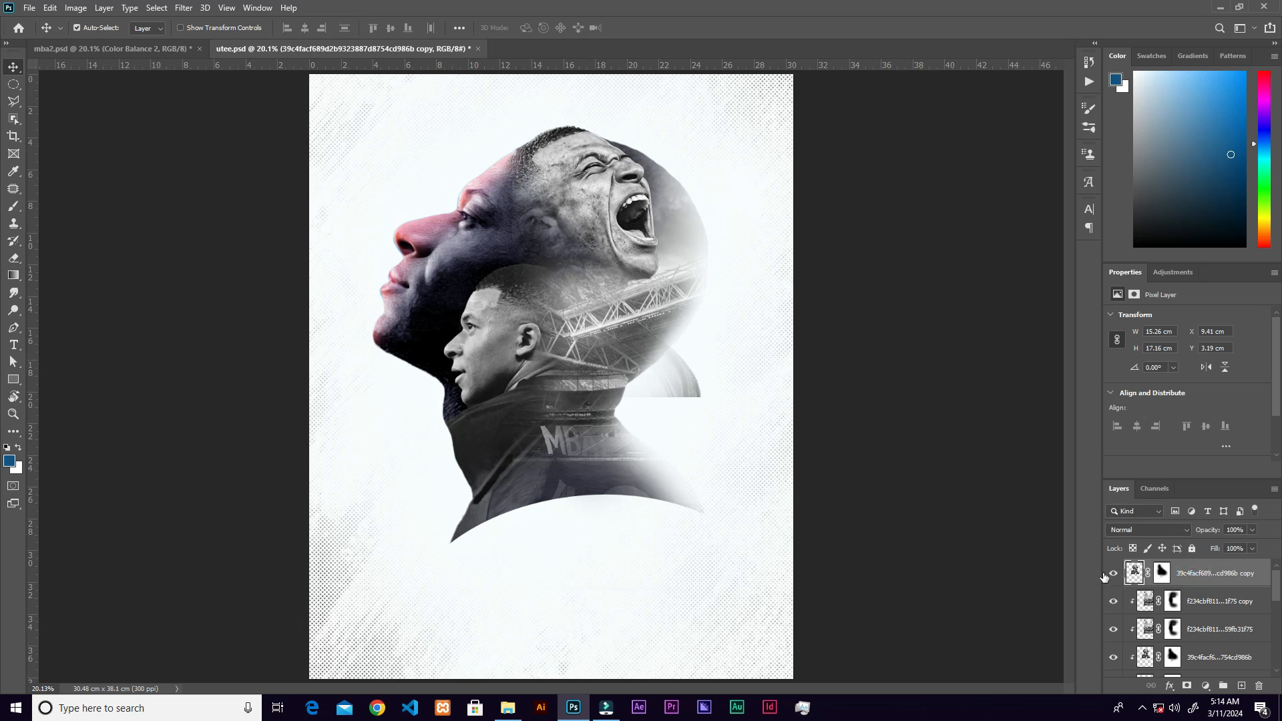
click(1113, 575)
click(1114, 577)
click(1163, 574)
key(b)
mouse_move(729, 364)
mouse_down()
mouse_move(702, 381)
mouse_move(664, 366)
mouse_move(675, 400)
mouse_up()
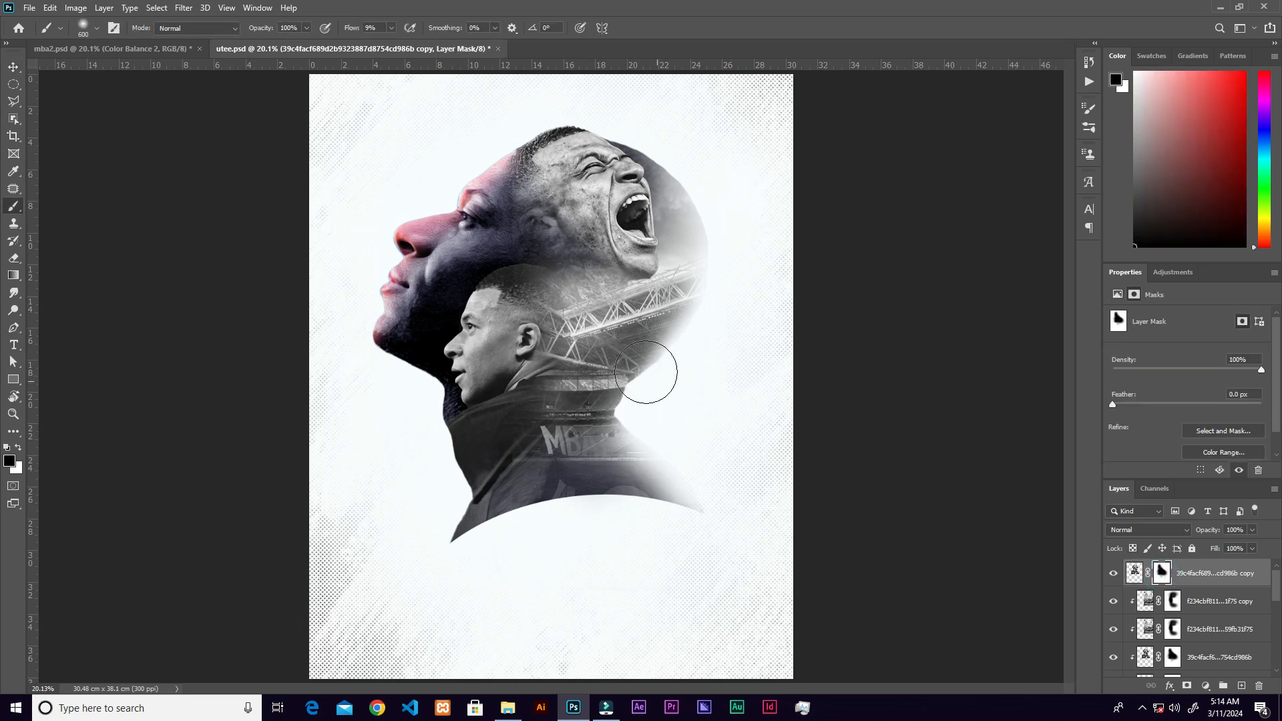
key(v)
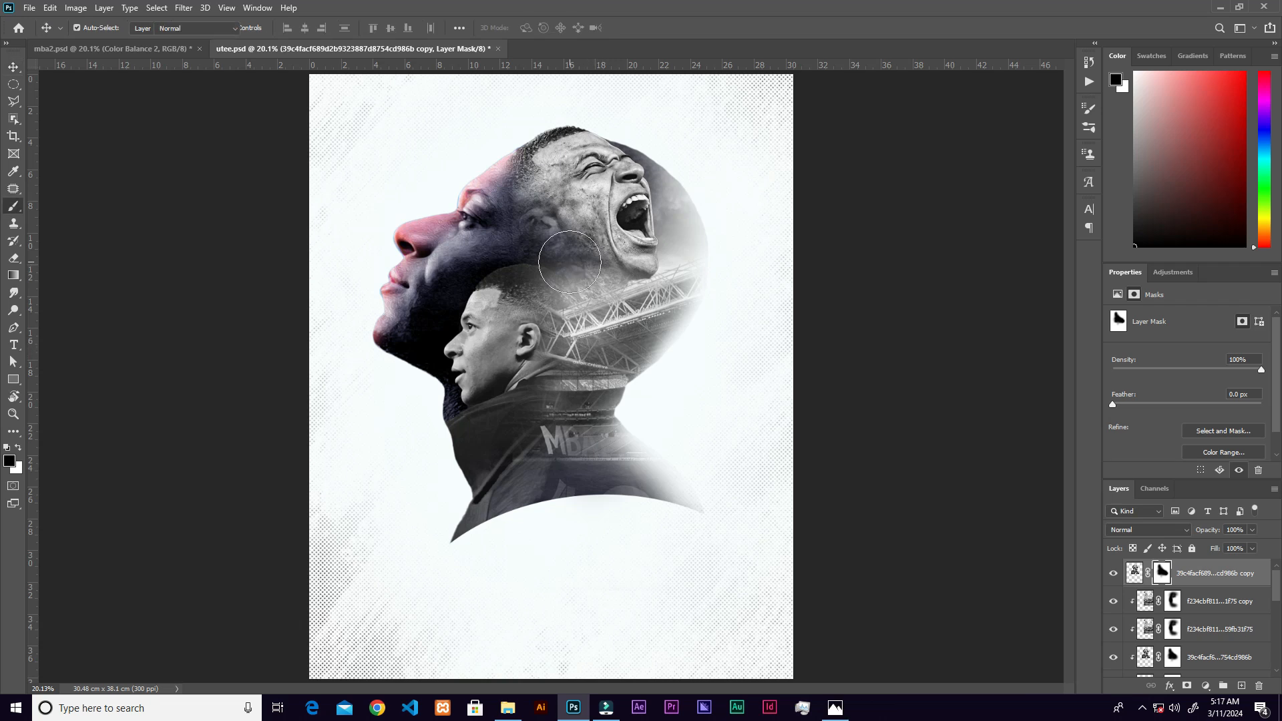
Paint white on the shouting player copy's mask with a smaller brush to bring back his jaw, ear and neck
key(b)
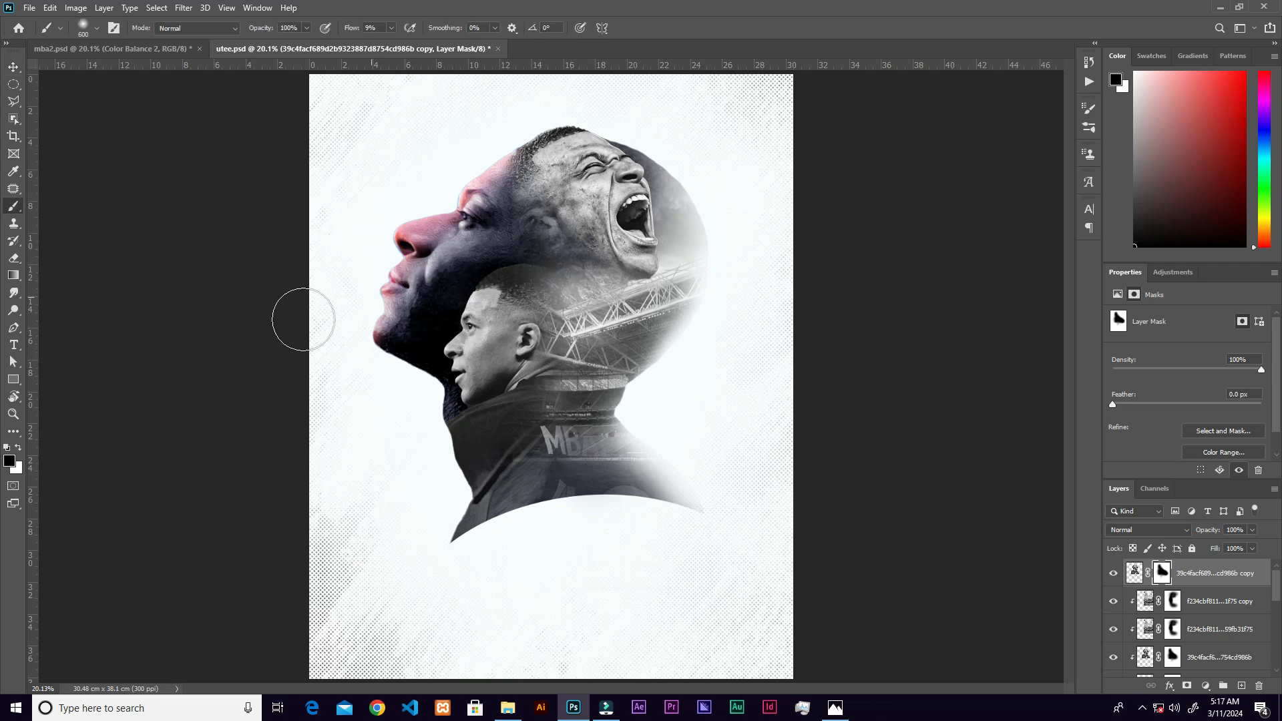
click(19, 449)
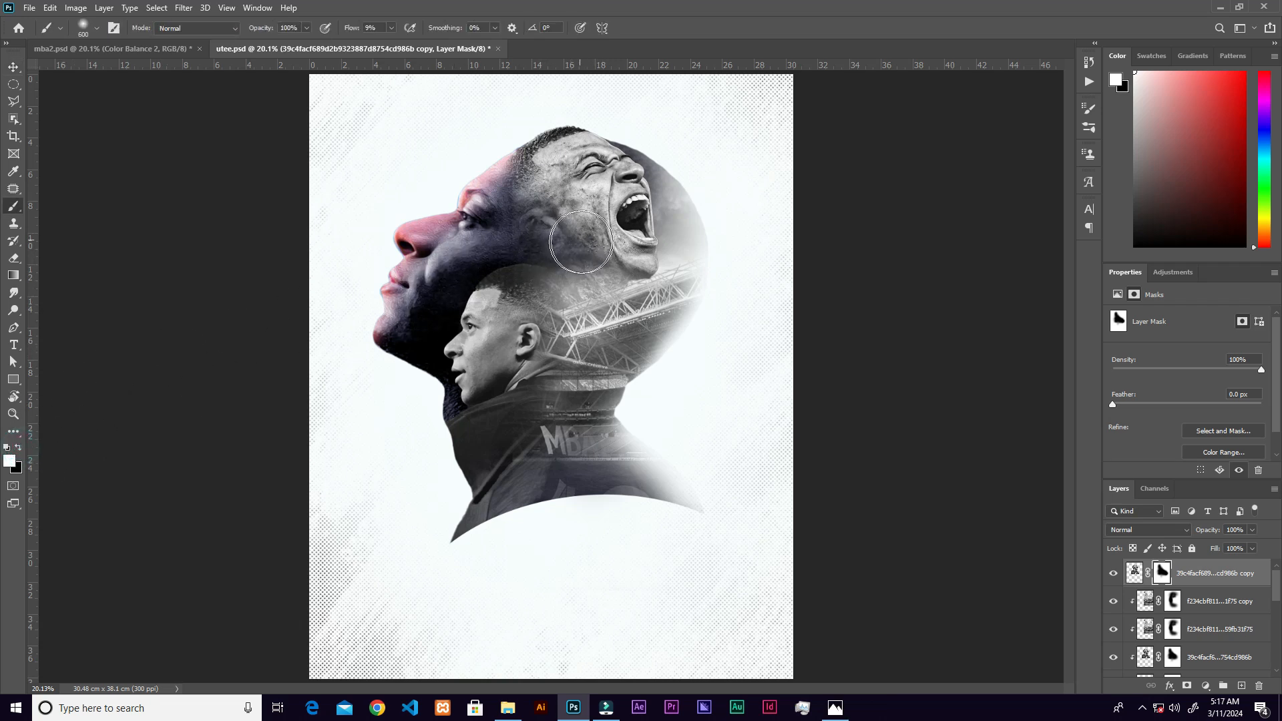
key([)
mouse_move(566, 243)
mouse_down()
mouse_move(594, 277)
mouse_move(554, 253)
mouse_move(546, 279)
mouse_move(587, 265)
mouse_move(611, 290)
mouse_move(577, 281)
mouse_move(557, 239)
mouse_move(588, 225)
mouse_move(572, 193)
mouse_move(583, 257)
mouse_move(572, 262)
mouse_move(587, 271)
mouse_move(547, 280)
mouse_move(587, 194)
mouse_move(573, 303)
mouse_move(557, 268)
mouse_up()
key(v)
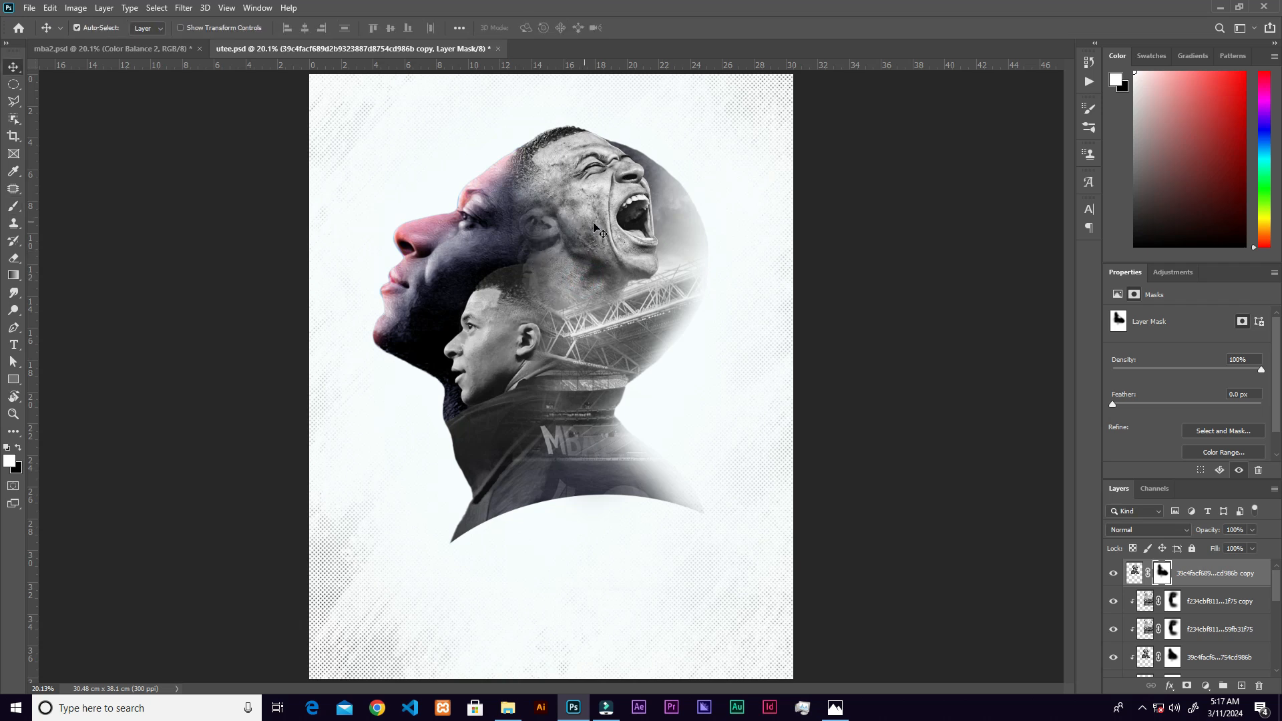
key(x)
Darken the coat-wearing player layer with Levels, setting the input shadows to 26 and midtones to 1.08
click(482, 351)
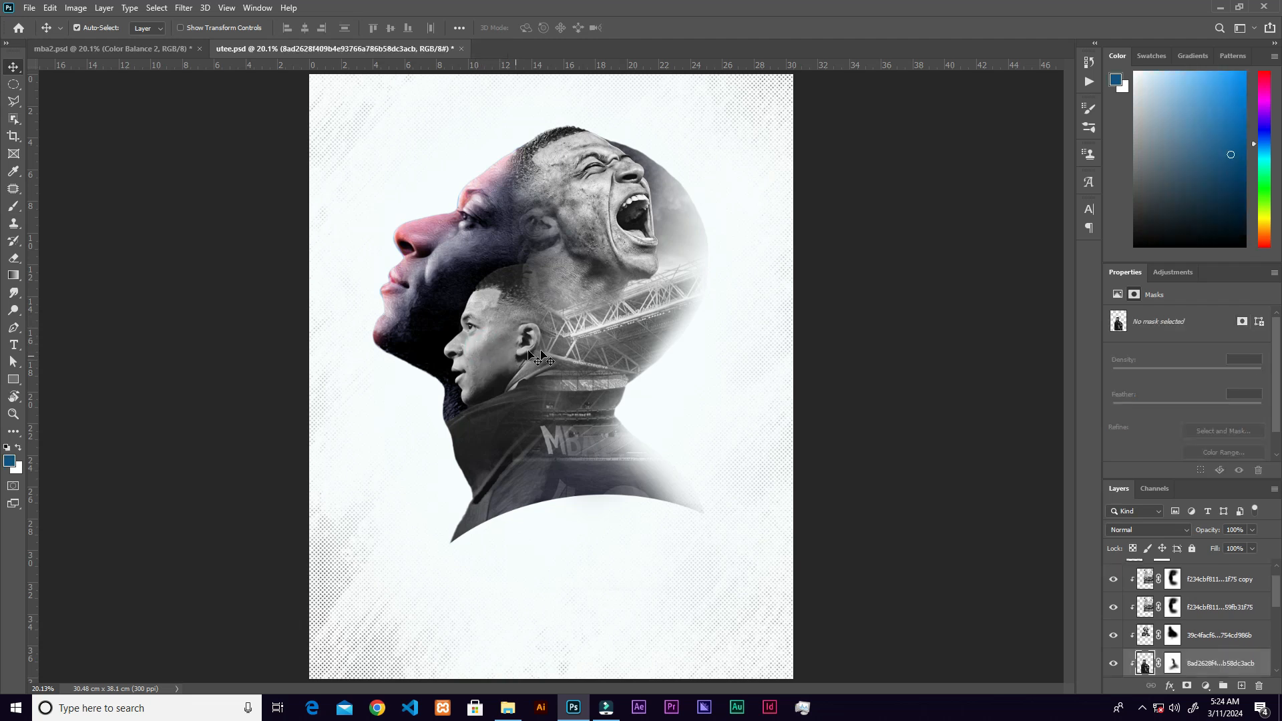
key(ctrl)
key(ctrl+l)
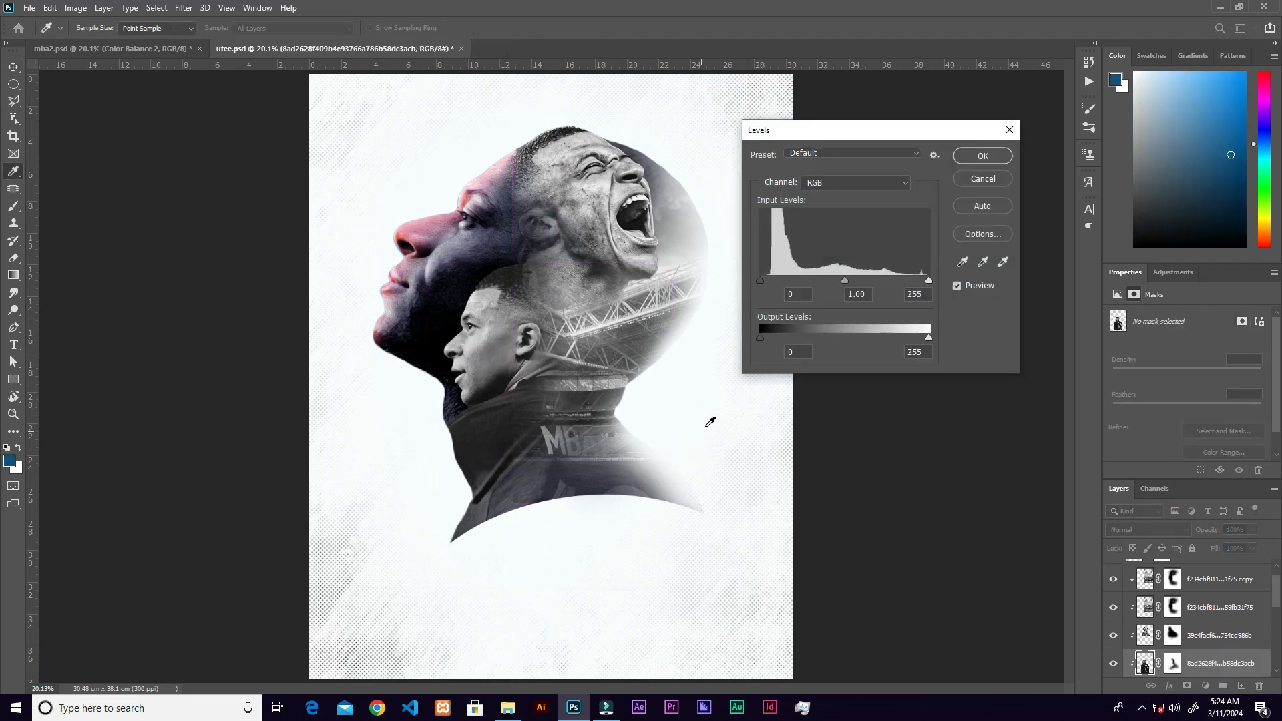
mouse_move(762, 282)
mouse_down()
mouse_move(864, 282)
mouse_move(777, 280)
mouse_up()
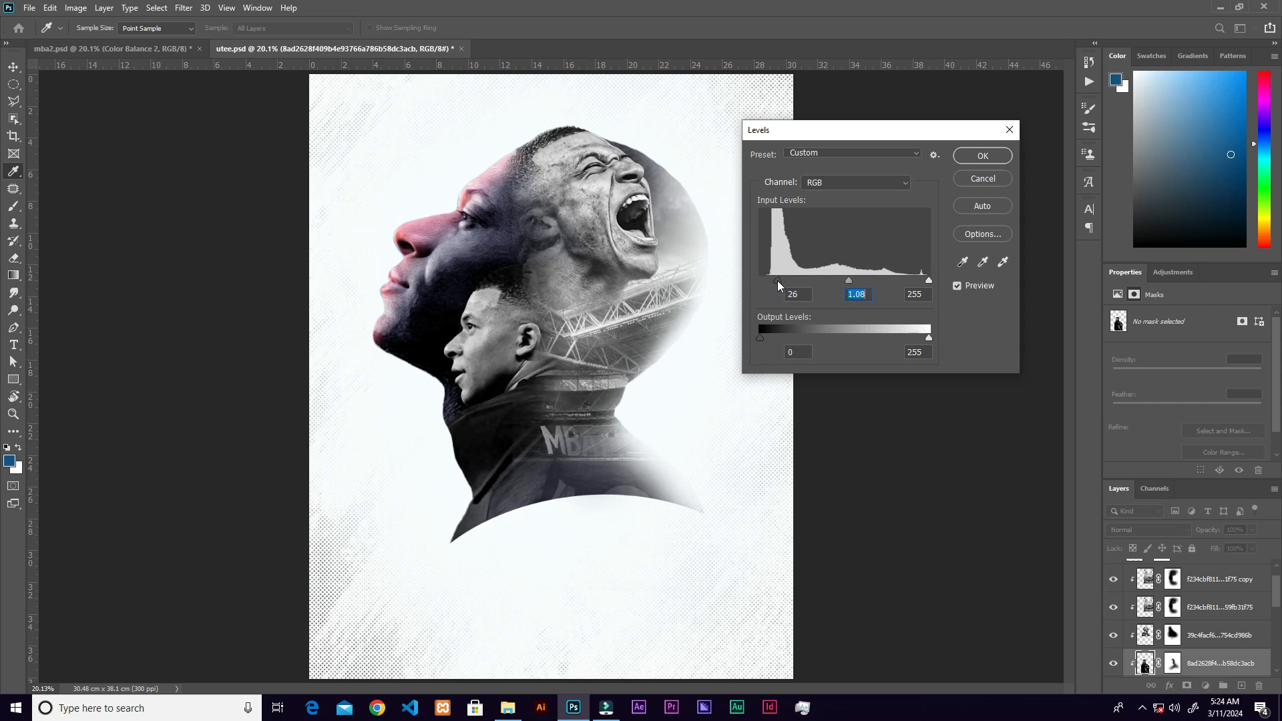
click(982, 157)
Apply Levels to the shouting player copy with input values 20, 0.91 and 251
alt+click(585, 146)
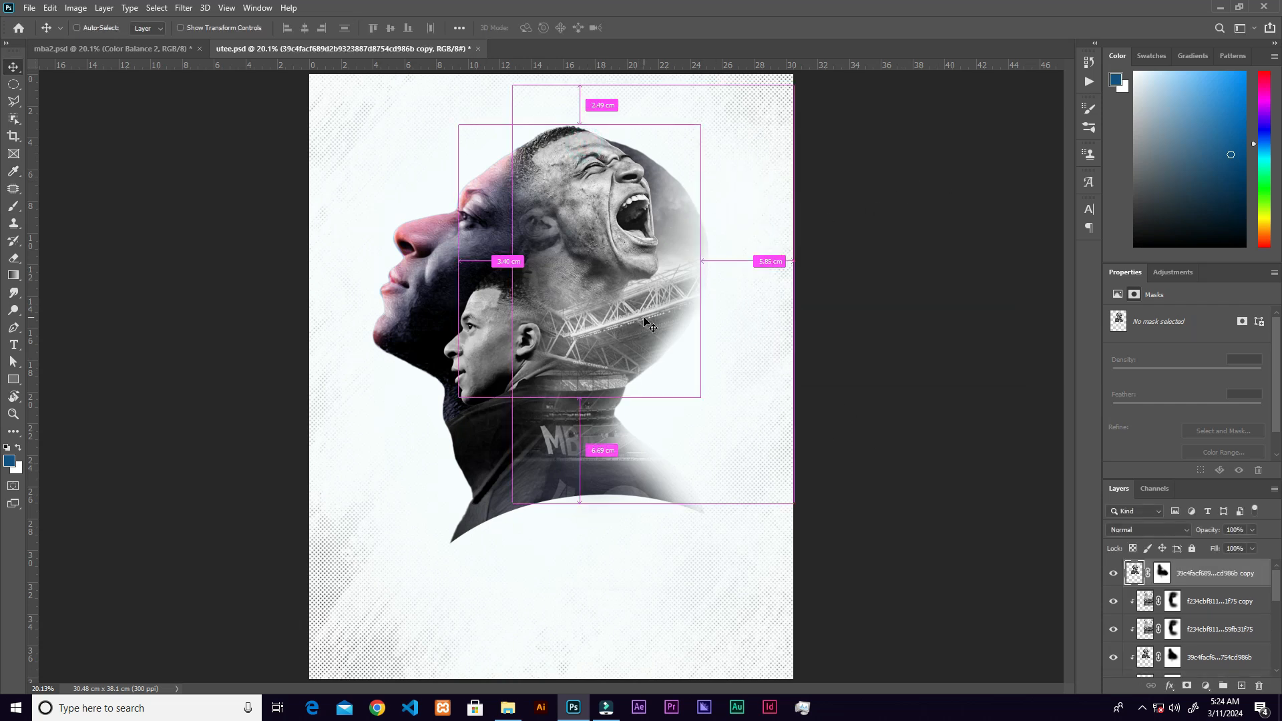
key(ctrl+l)
drag(847, 282, 854, 281)
drag(772, 281, 775, 281)
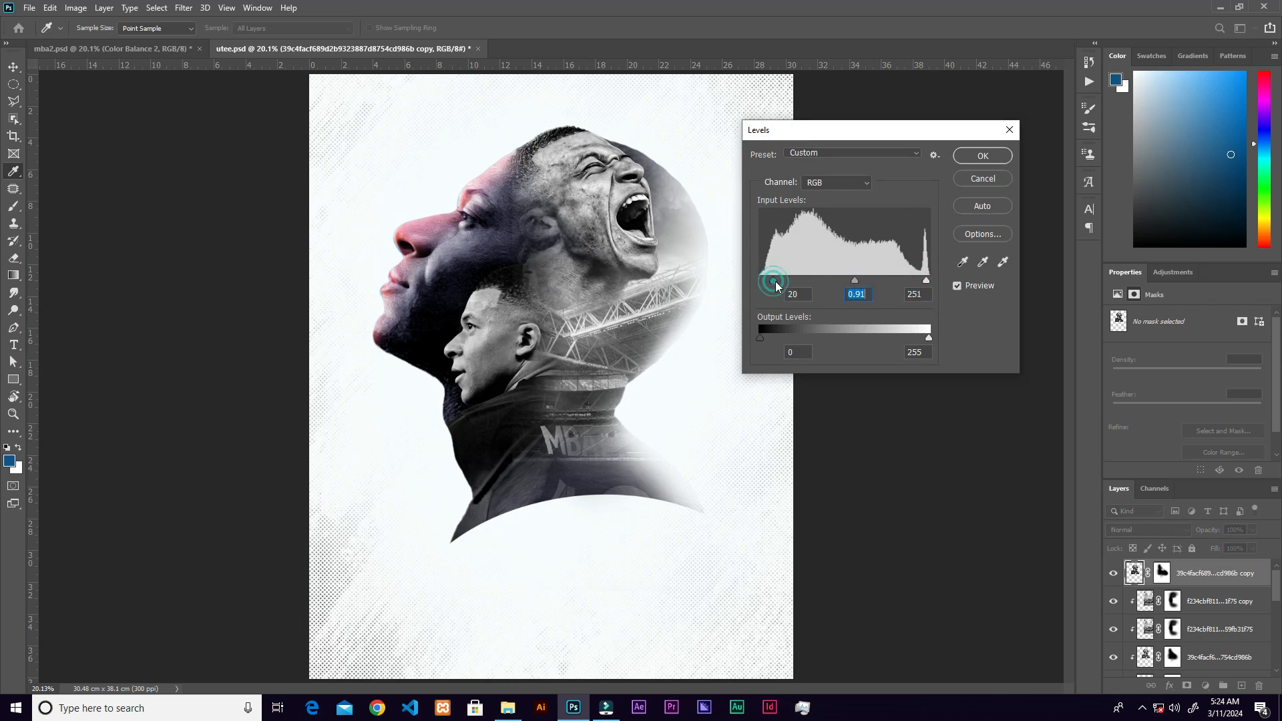
click(981, 158)
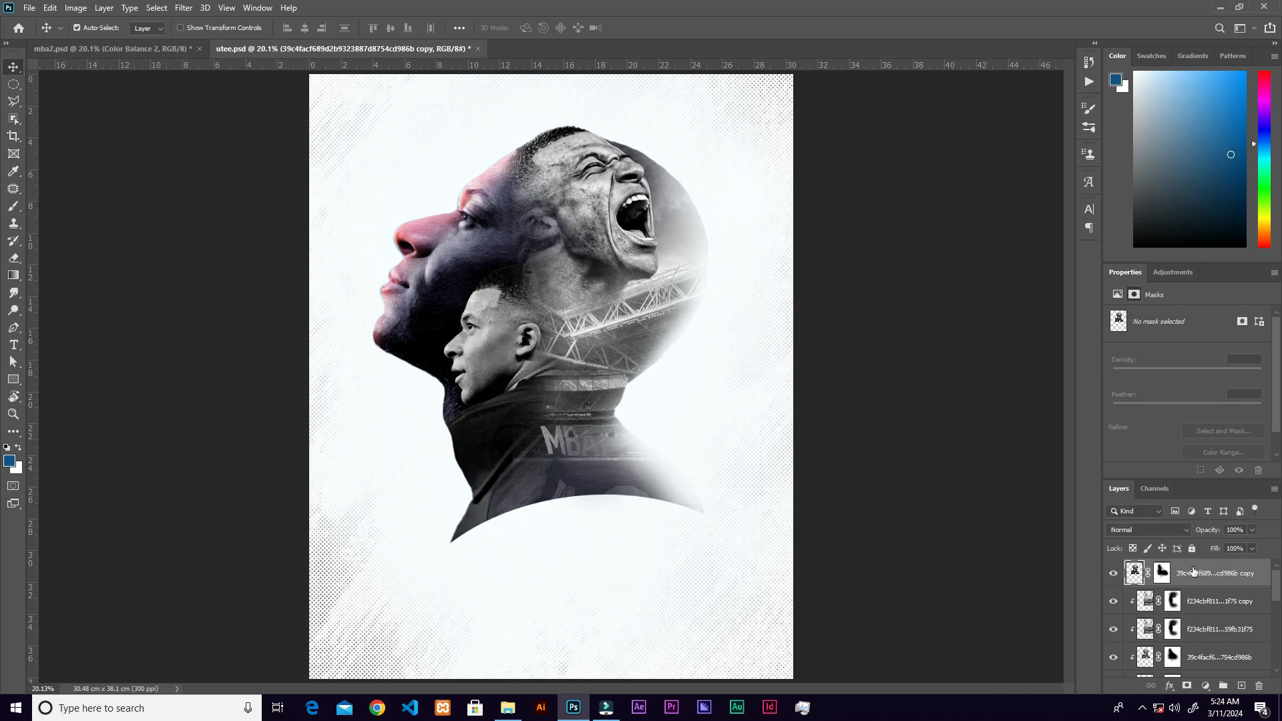
Add a Color Balance adjustment layer above all layers with midtones Yellow–Blue at +68
click(1206, 687)
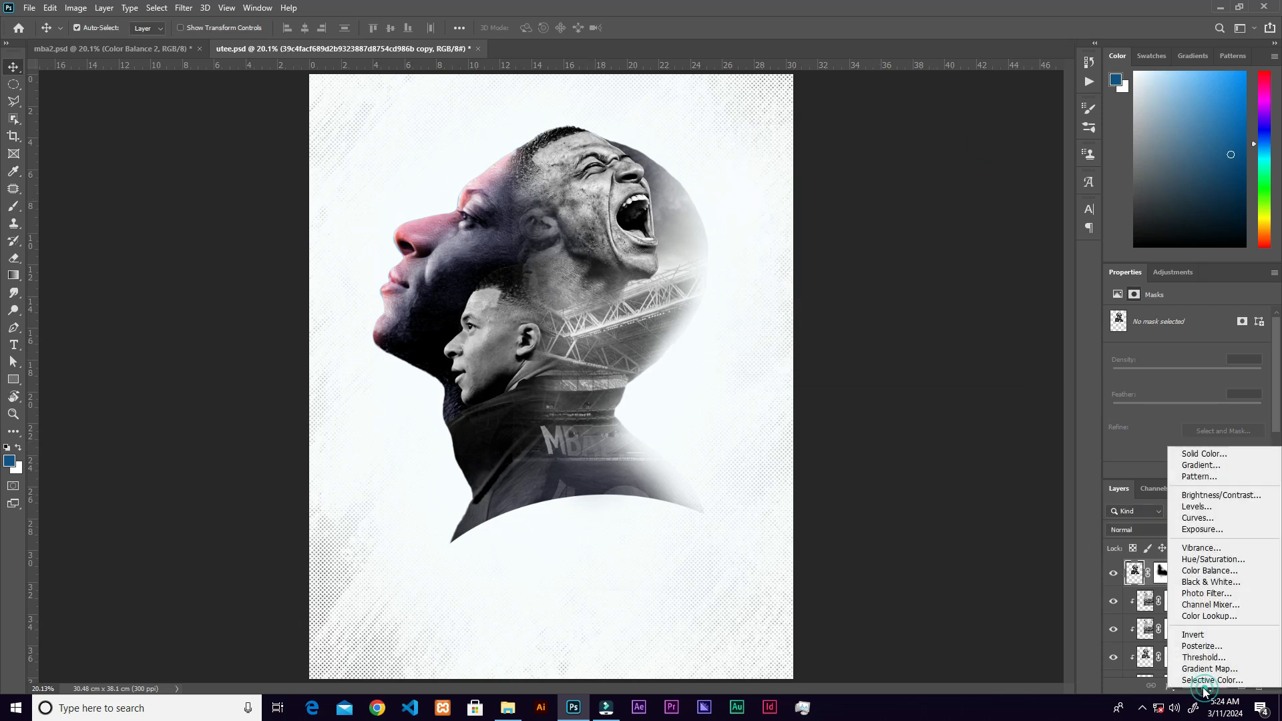
click(1209, 571)
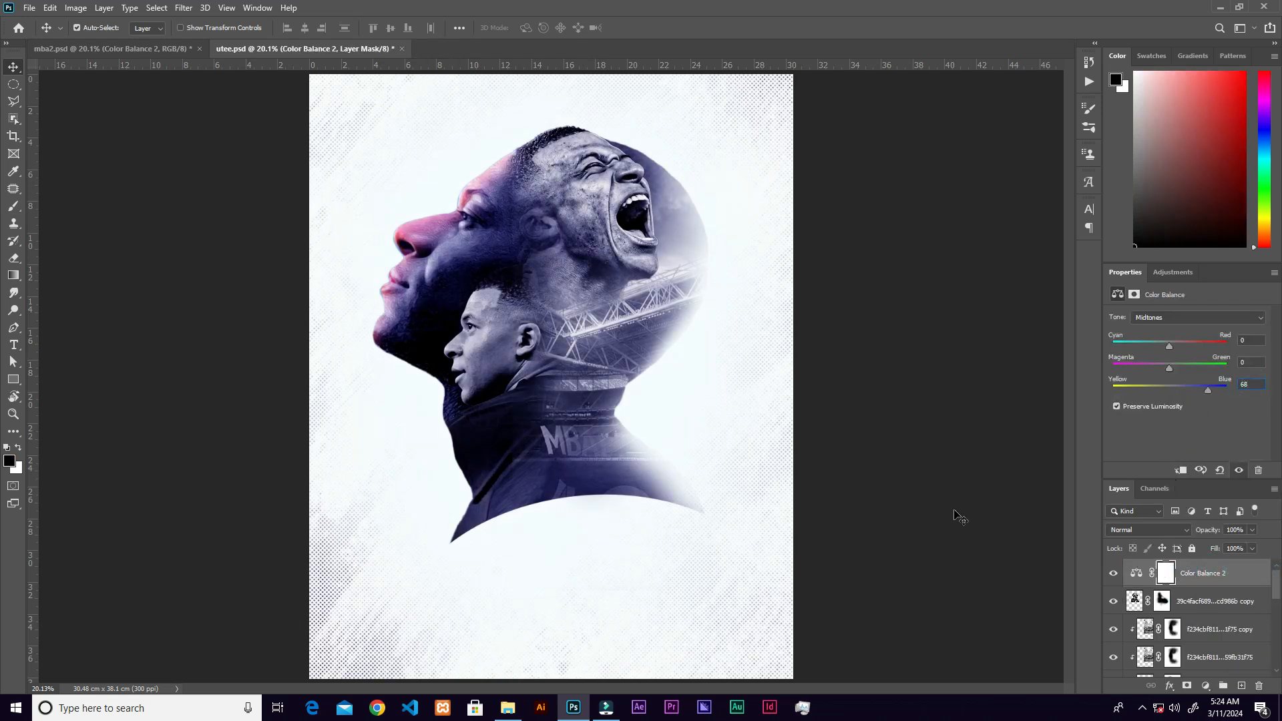
Paint black on the Color Balance mask with an 800 px brush to reduce the blue tint, then paint white over the coat-wearing player's head
click(1164, 576)
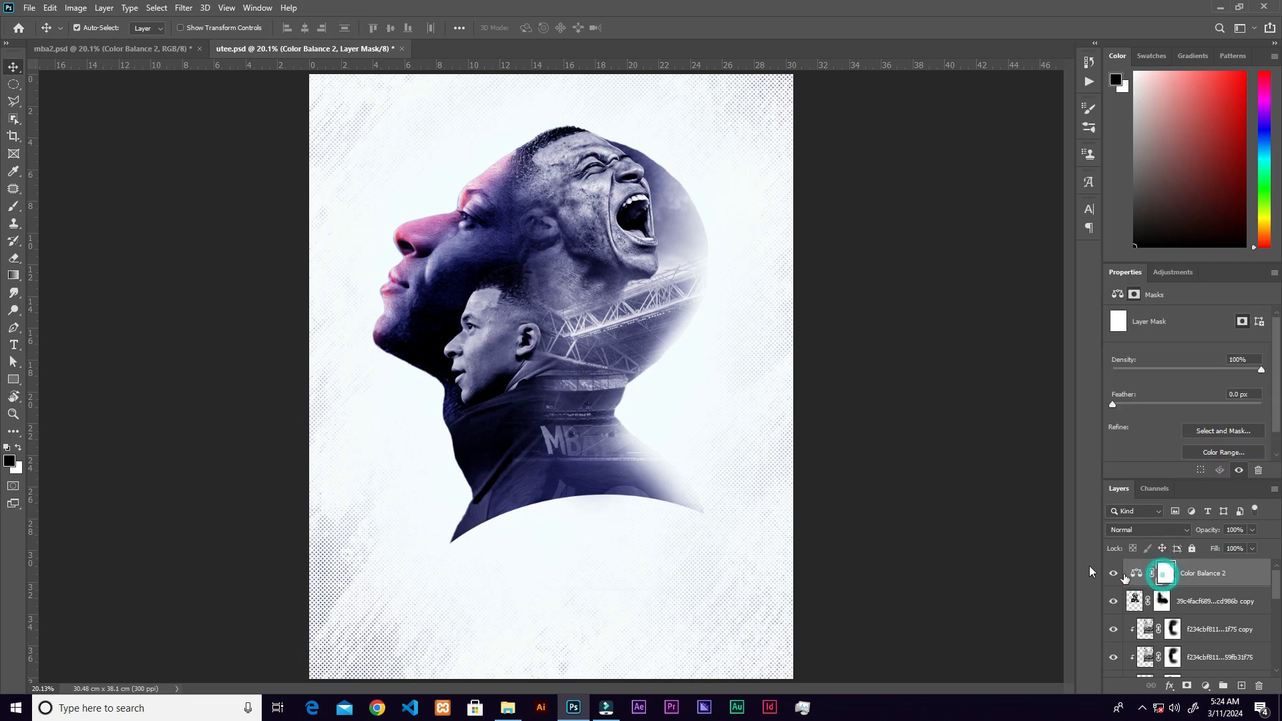
click(14, 208)
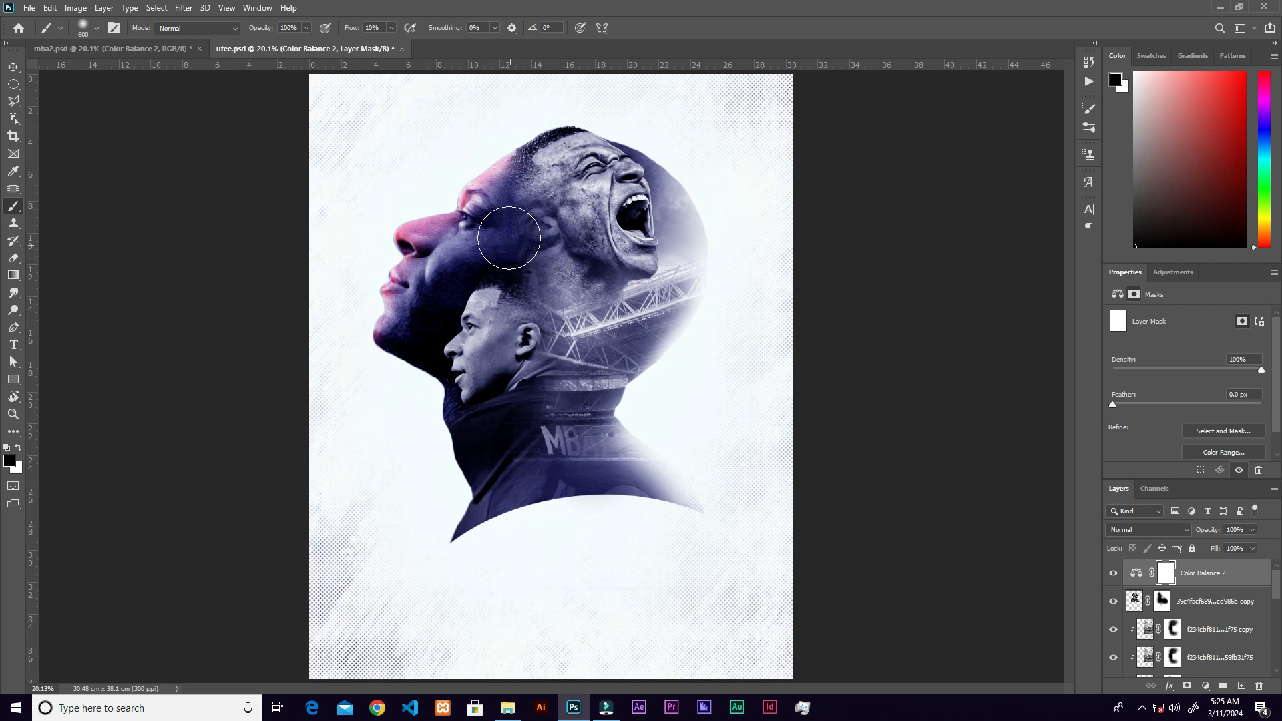
key(bracketright)
key(bracketright)
mouse_move(484, 179)
mouse_down()
mouse_move(372, 330)
mouse_move(461, 301)
mouse_up()
mouse_move(470, 482)
mouse_down()
mouse_move(562, 354)
mouse_move(476, 452)
mouse_move(531, 410)
mouse_move(498, 466)
mouse_move(555, 435)
mouse_move(604, 431)
mouse_move(568, 277)
mouse_move(545, 268)
mouse_move(531, 228)
mouse_move(503, 220)
mouse_move(532, 198)
mouse_move(575, 209)
mouse_move(524, 178)
mouse_move(502, 214)
mouse_move(582, 267)
mouse_move(623, 331)
mouse_move(649, 344)
mouse_move(676, 301)
mouse_move(684, 242)
mouse_move(682, 277)
mouse_move(626, 301)
mouse_move(535, 267)
mouse_move(526, 191)
mouse_move(602, 253)
mouse_move(566, 145)
mouse_move(658, 234)
mouse_move(624, 134)
mouse_move(683, 158)
mouse_move(715, 201)
mouse_move(694, 339)
mouse_move(618, 388)
mouse_move(558, 346)
mouse_up()
click(382, 28)
mouse_move(482, 355)
mouse_down()
mouse_move(535, 327)
mouse_move(505, 373)
mouse_move(526, 376)
mouse_move(493, 273)
mouse_move(591, 348)
mouse_move(572, 288)
mouse_move(621, 365)
mouse_move(646, 369)
mouse_move(681, 340)
mouse_move(701, 300)
mouse_move(660, 329)
mouse_move(710, 286)
mouse_up()
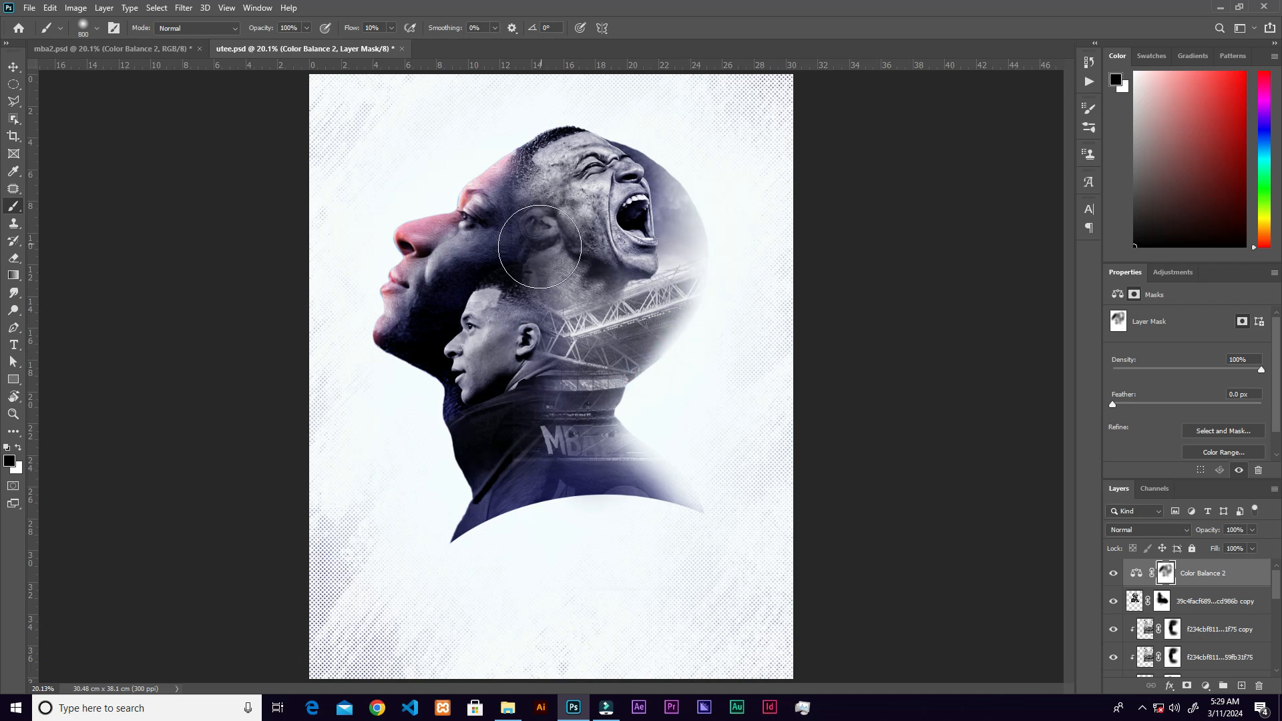
key(x)
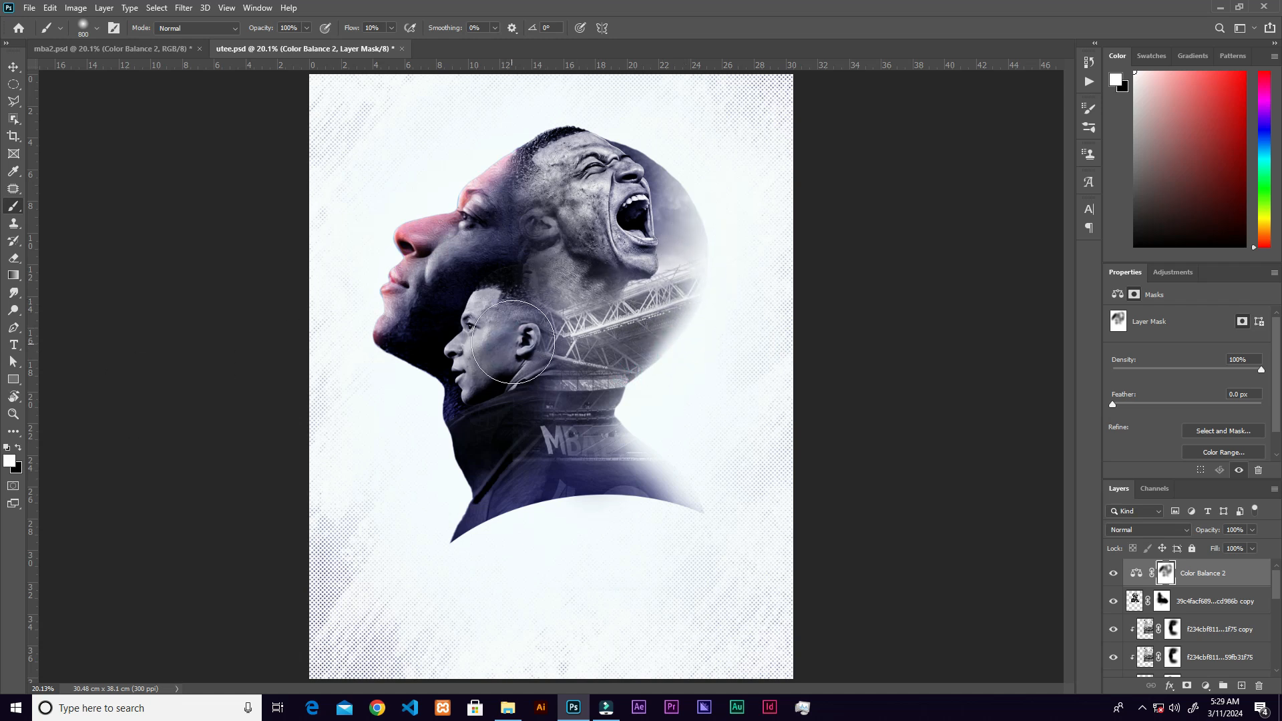
mouse_move(478, 308)
mouse_down()
mouse_move(534, 388)
mouse_move(580, 202)
mouse_move(558, 184)
mouse_move(603, 265)
mouse_move(570, 187)
mouse_move(503, 338)
mouse_up()
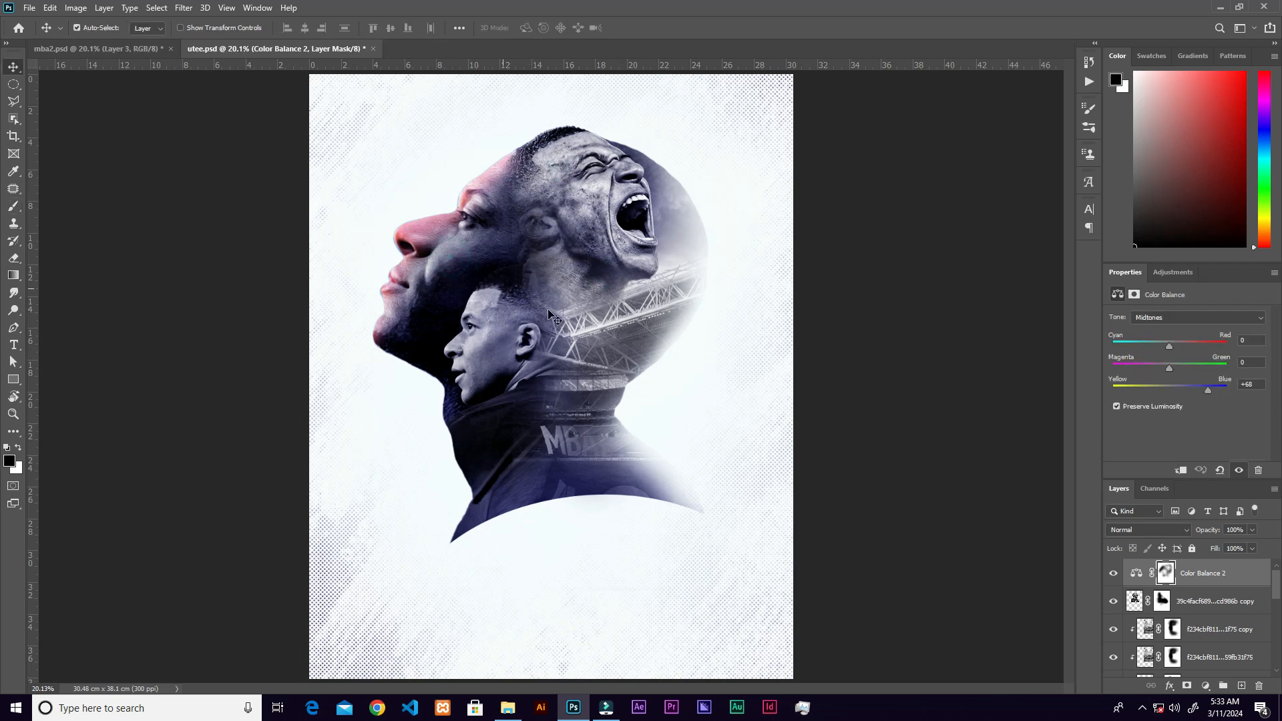
Check Group 1's contribution, then paint black on its mask with an 800 px brush to fade the back of the neck and shoulder
drag(1273, 592, 1263, 634)
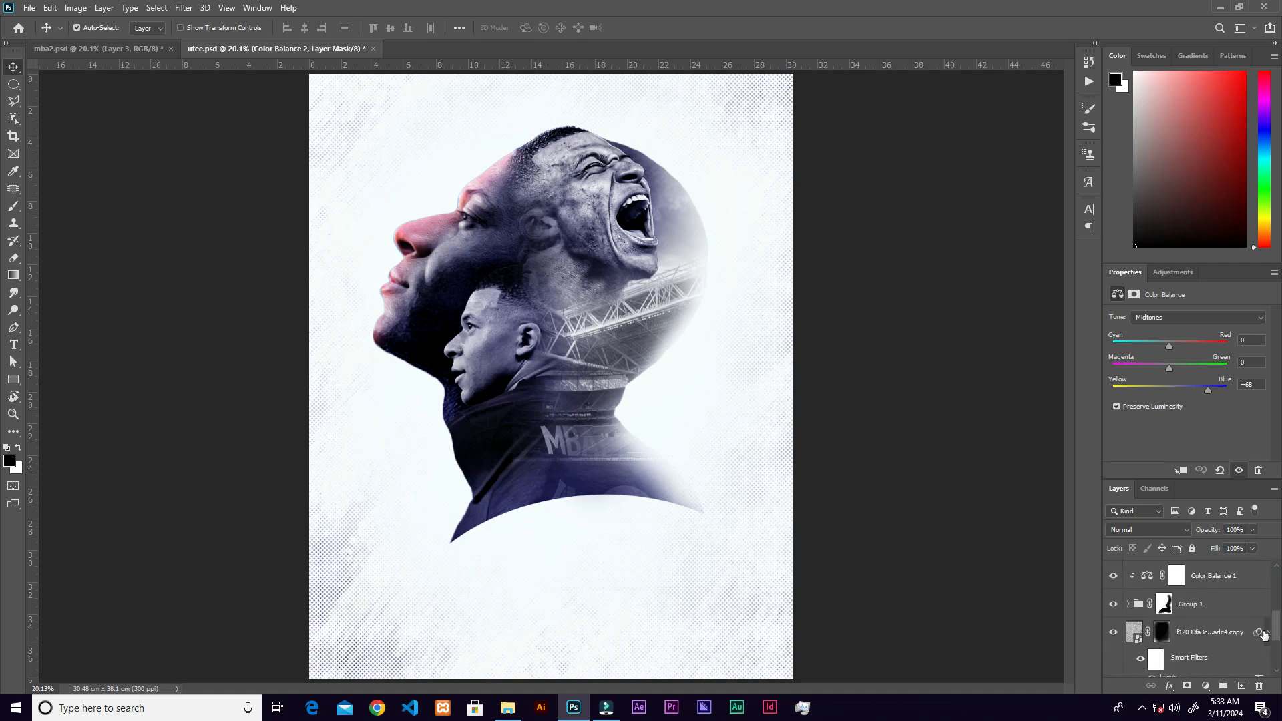
click(1128, 604)
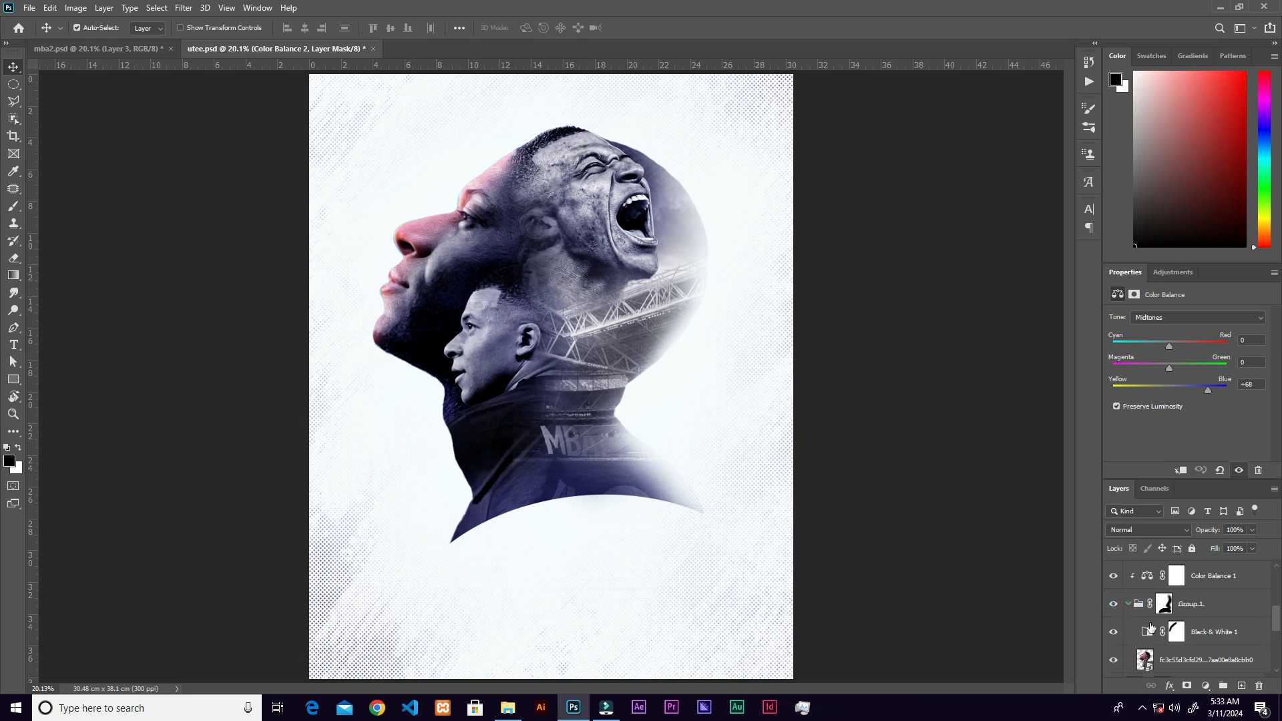
click(1113, 605)
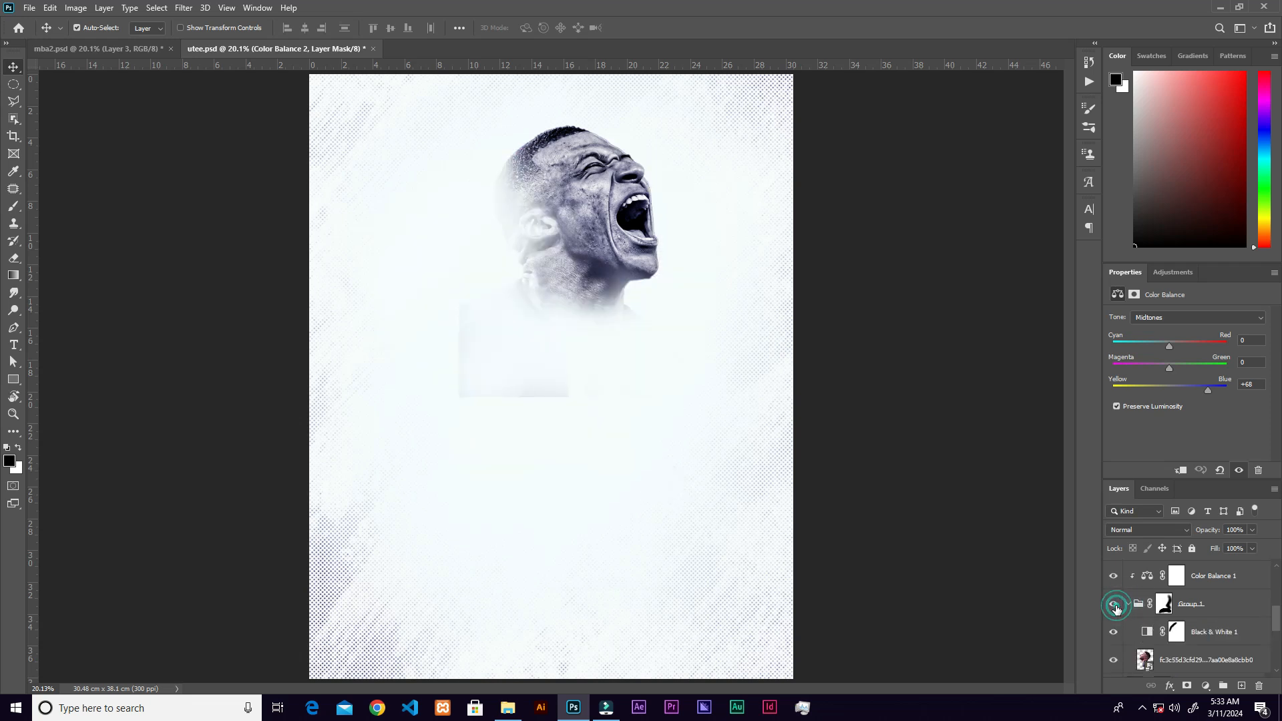
click(1114, 605)
click(1164, 606)
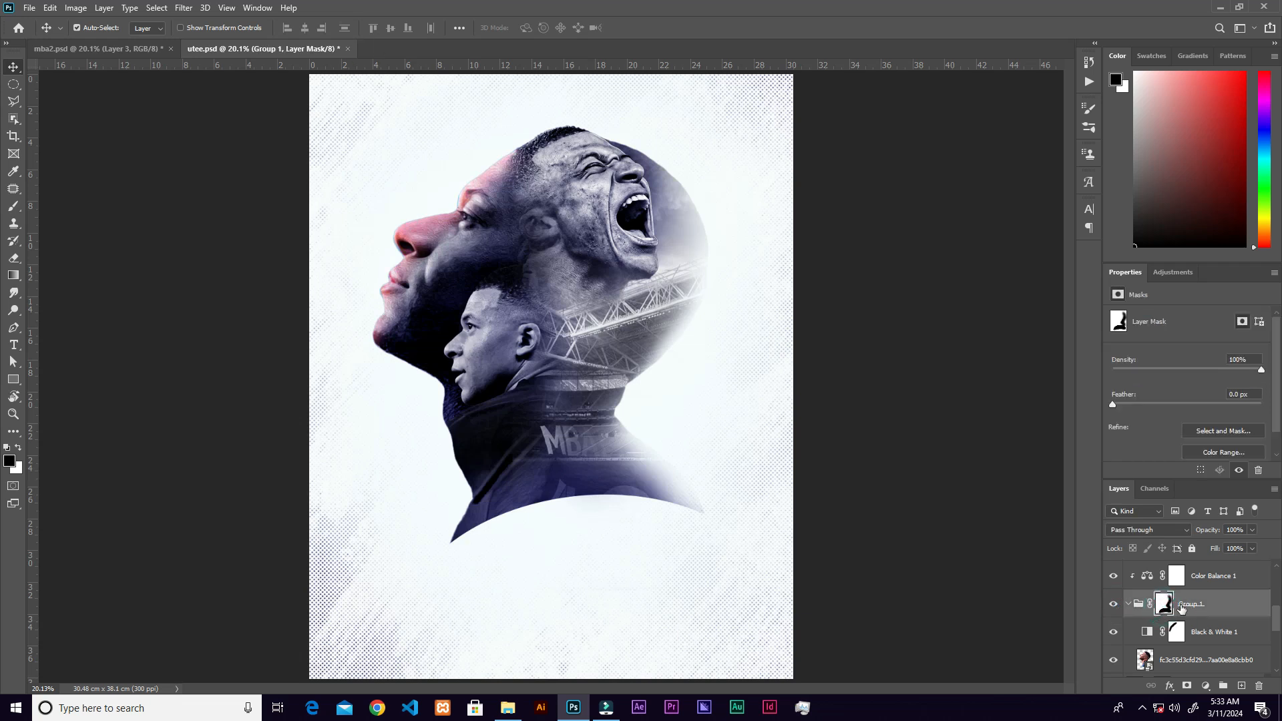
key(b)
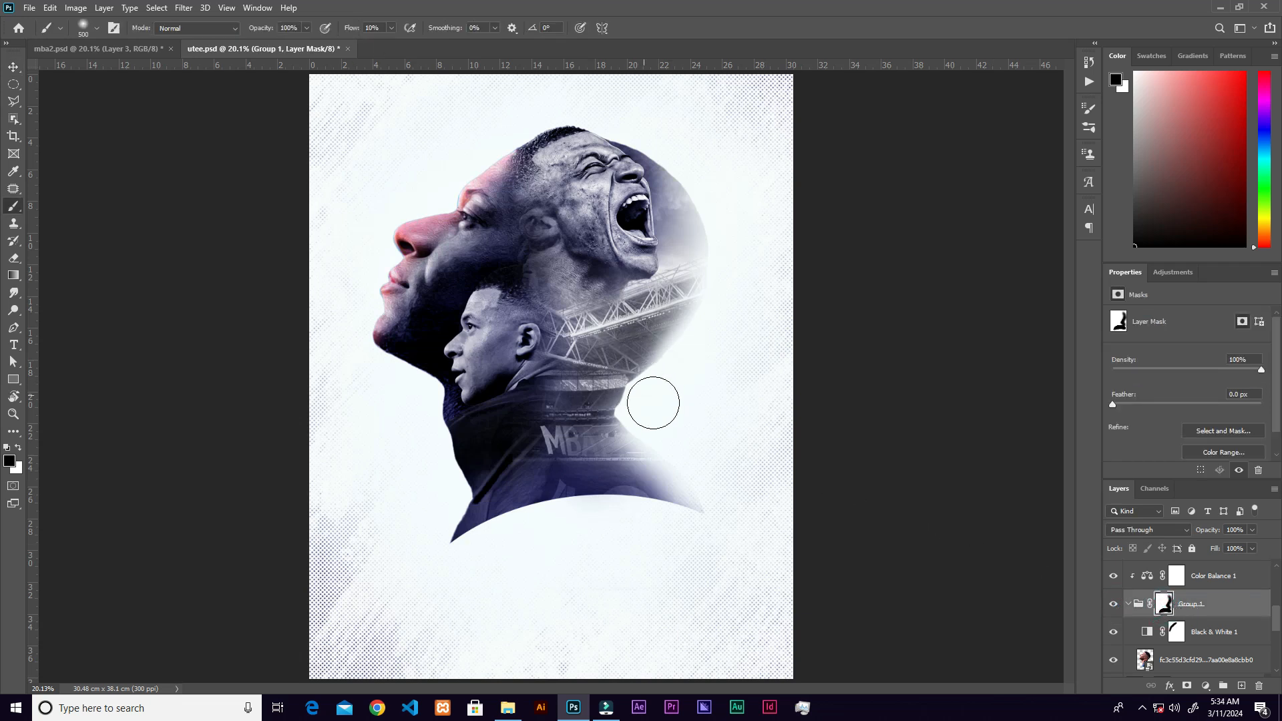
key(bracketright)
key(bracketright)
mouse_move(674, 475)
mouse_down()
mouse_move(702, 498)
mouse_move(667, 458)
mouse_move(706, 462)
mouse_up()
mouse_move(671, 510)
mouse_down()
mouse_move(637, 432)
mouse_move(692, 491)
mouse_move(665, 512)
mouse_move(618, 509)
mouse_move(651, 444)
mouse_up()
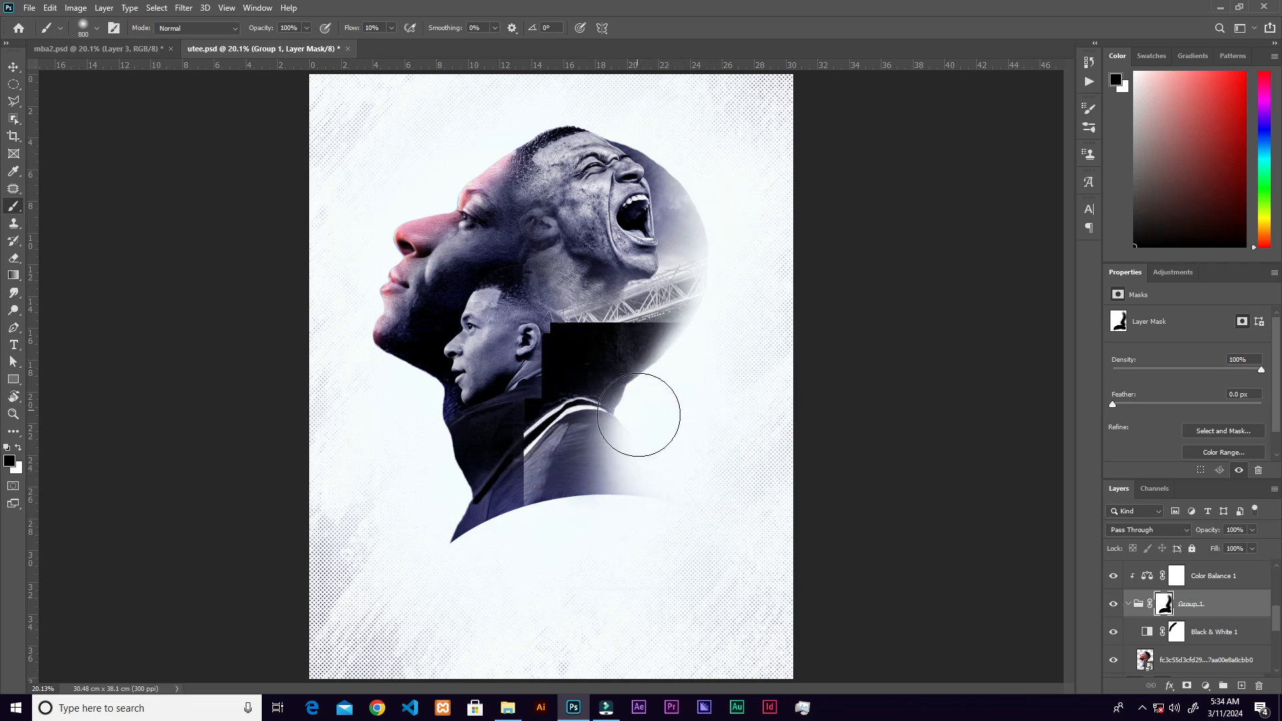
Fade the front edge of the neck by painting black on Group 1's mask with a 500 px brush
key(bracketleft)
key(bracketleft)
key(bracketleft)
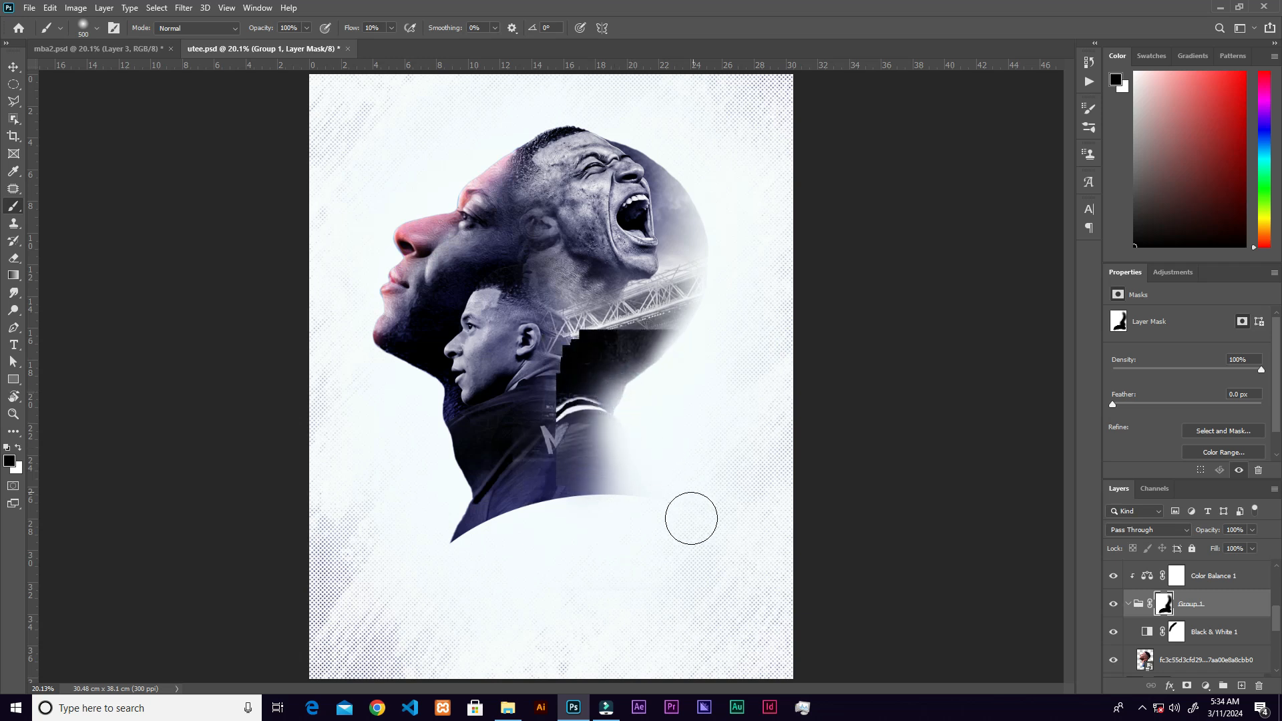
mouse_move(425, 397)
mouse_down()
mouse_move(447, 498)
mouse_move(433, 417)
mouse_move(407, 387)
mouse_move(391, 389)
mouse_move(438, 437)
mouse_move(436, 408)
mouse_move(427, 468)
mouse_up()
key(ctrl+plus)
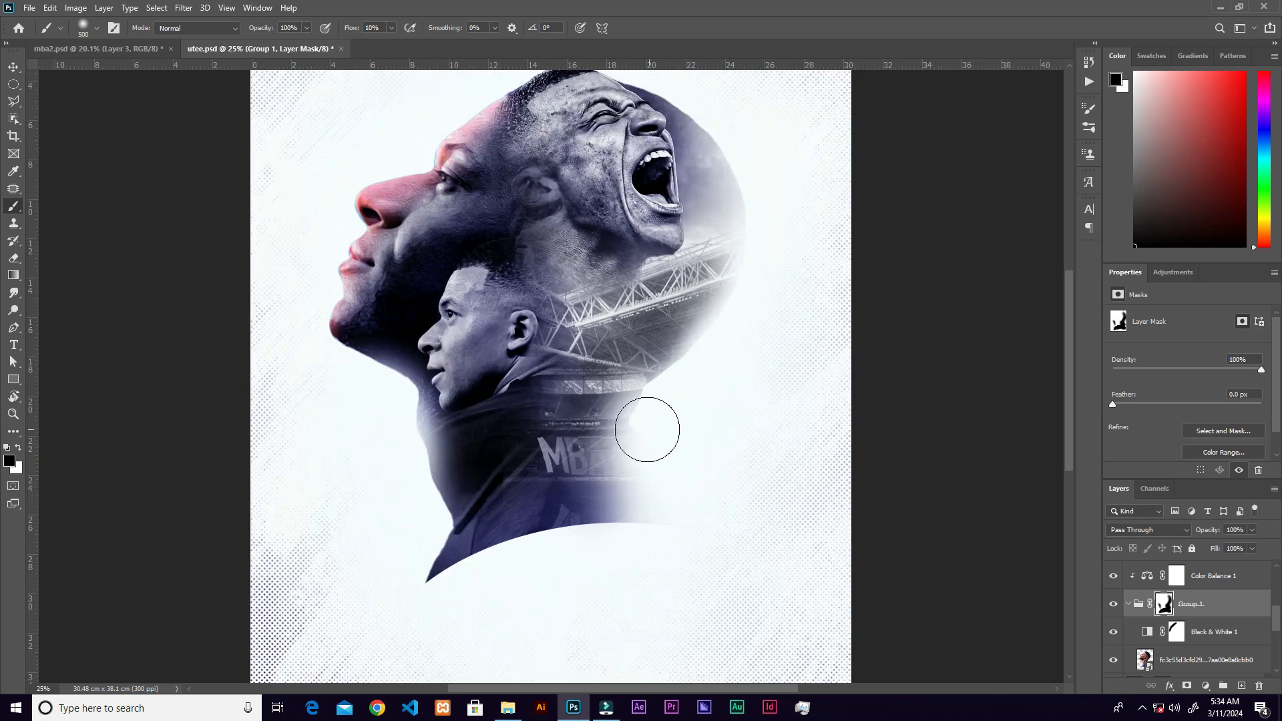
key(ctrl+minus)
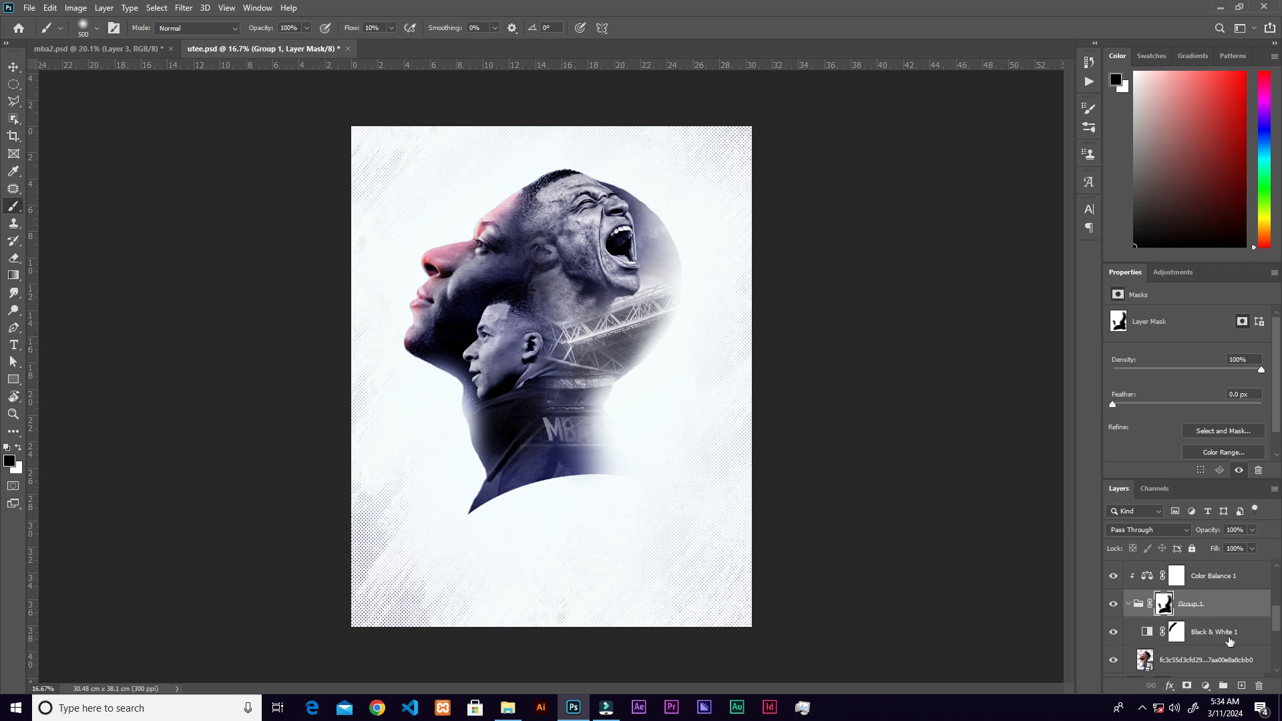
Create a new empty layer above Black & White 1 inside Group 1
click(1253, 634)
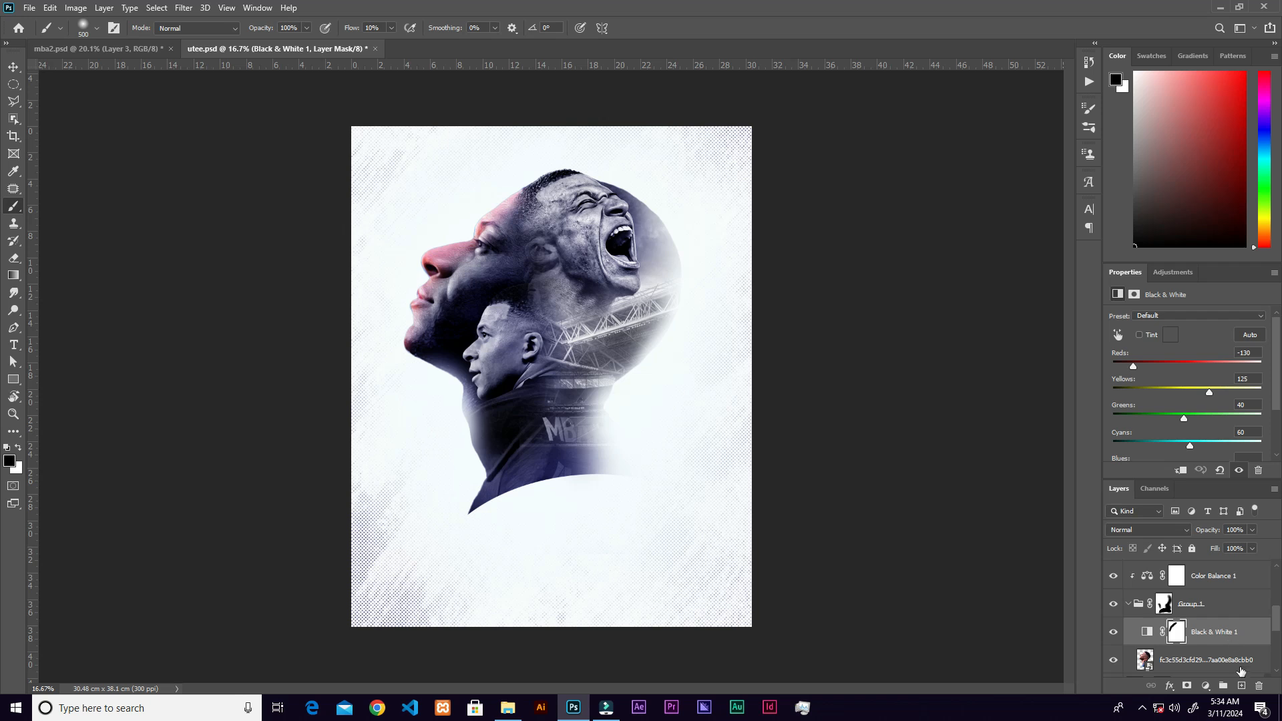
click(1241, 686)
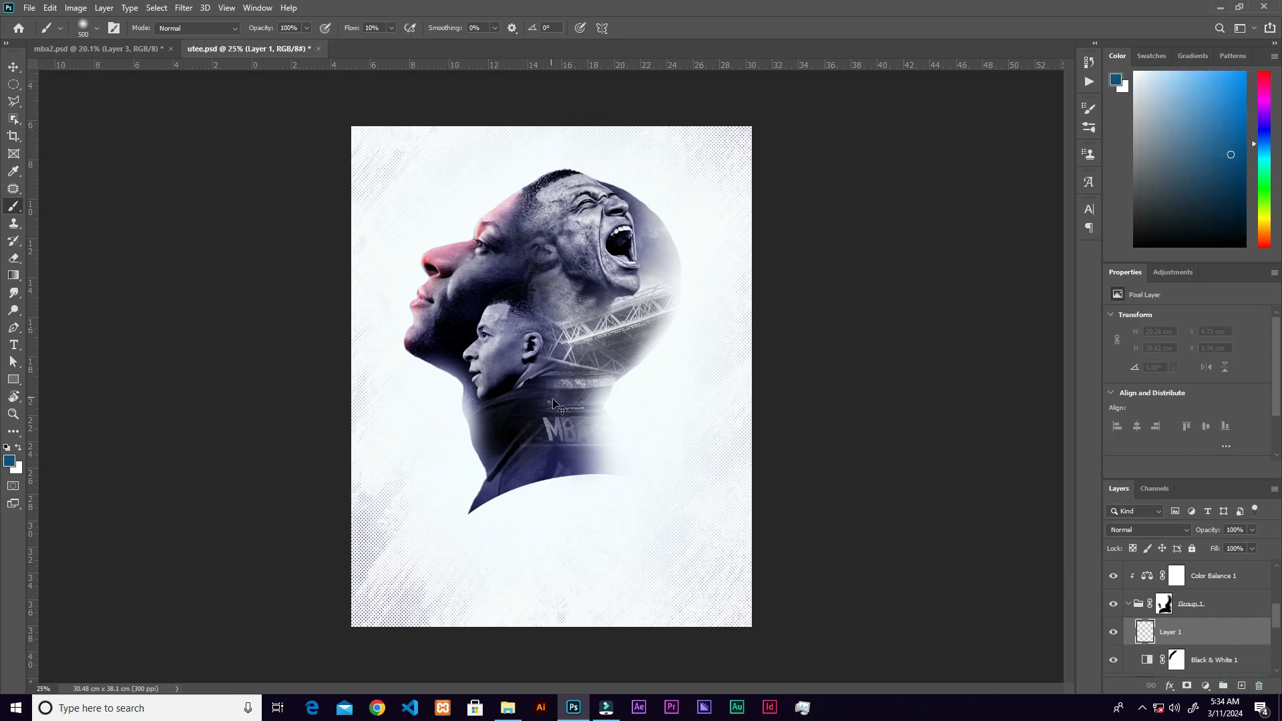
key(ctrl+plus)
key(ctrl+plus)
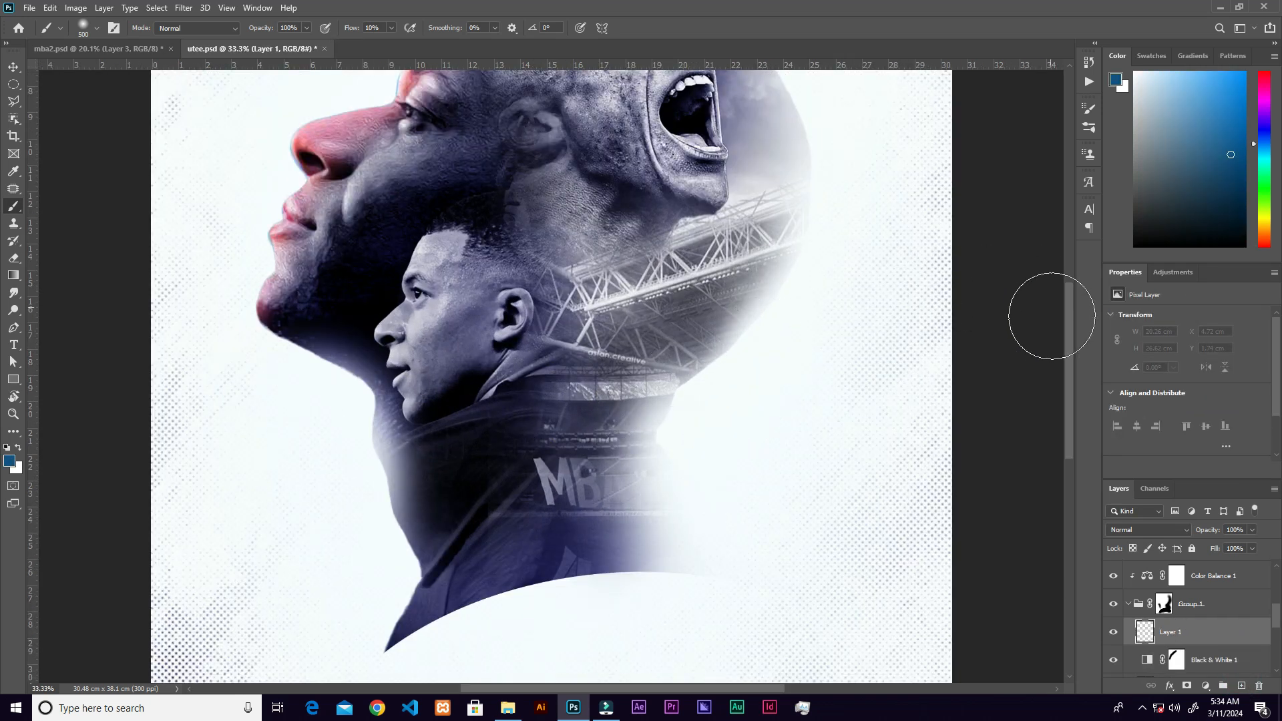
Paint dark blue on Layer 1 around the coat-wearing player's head, using soft brushes of 900 px and 800 px at 80% flow
drag(1072, 313, 1070, 278)
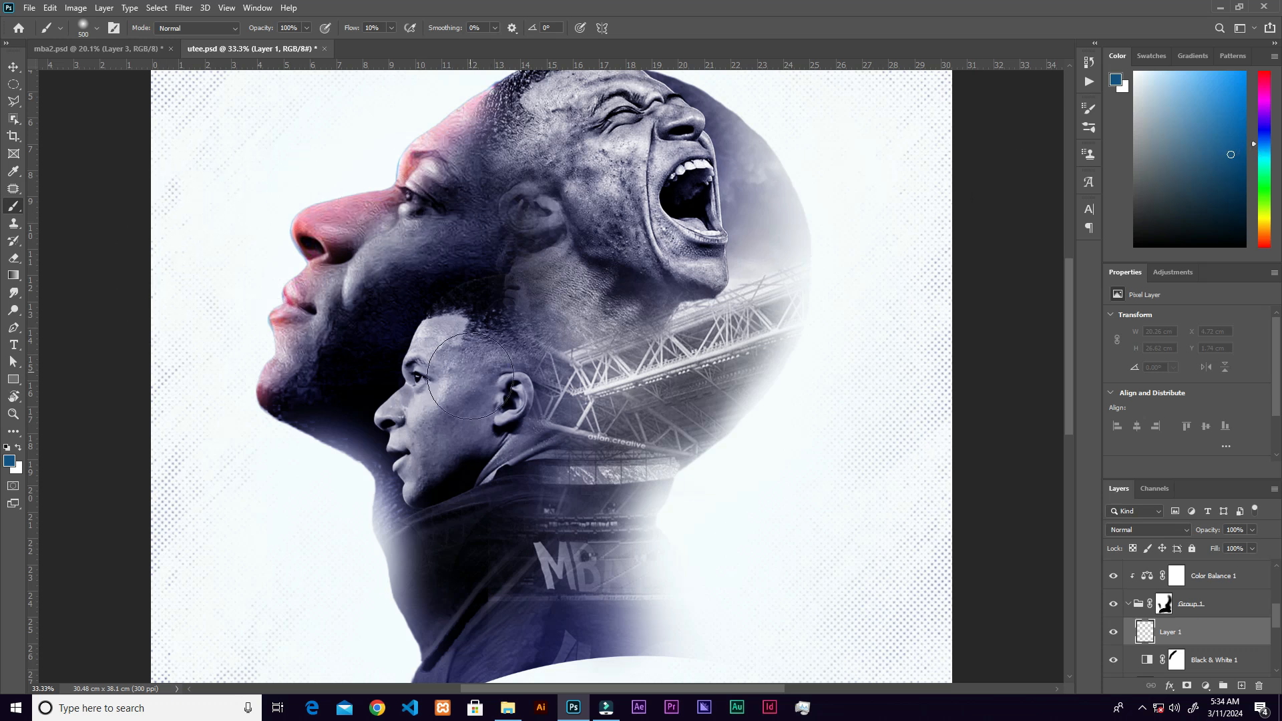
key(])
key(])
key(])
key(])
click(444, 381)
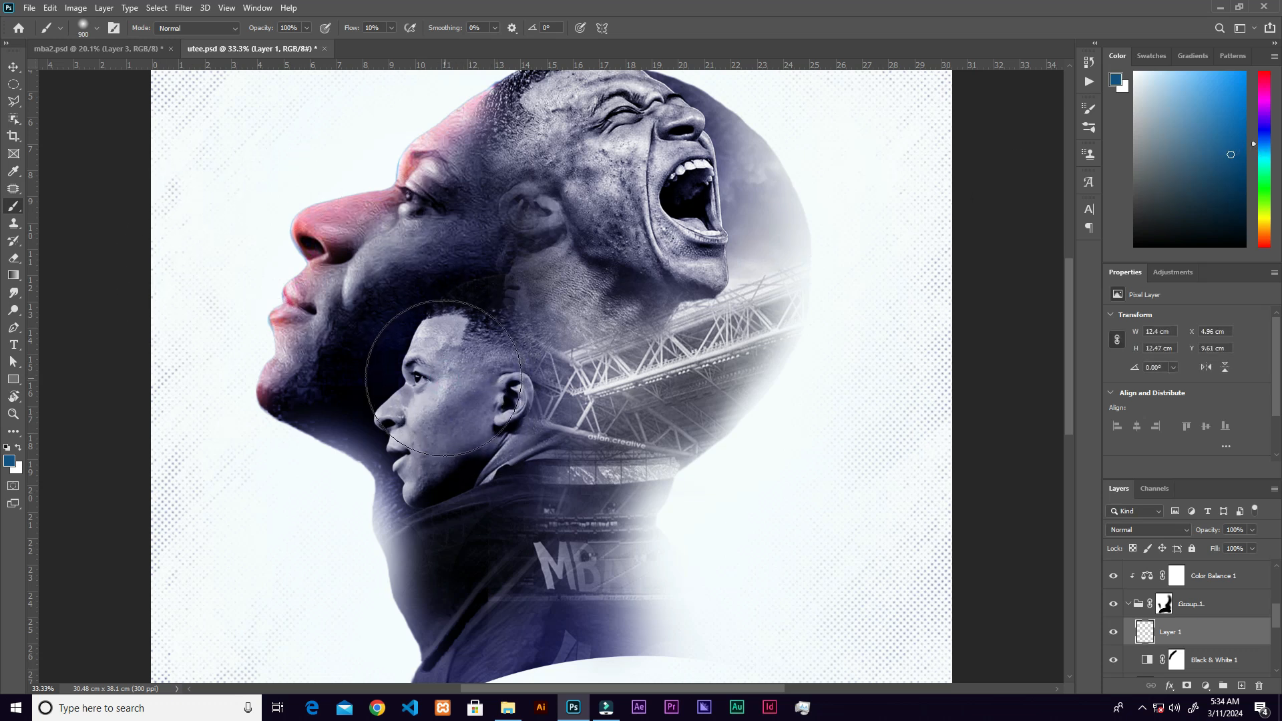
drag(442, 52, 435, 52)
click(457, 400)
click(482, 355)
key(ctrl+z)
key([)
click(461, 356)
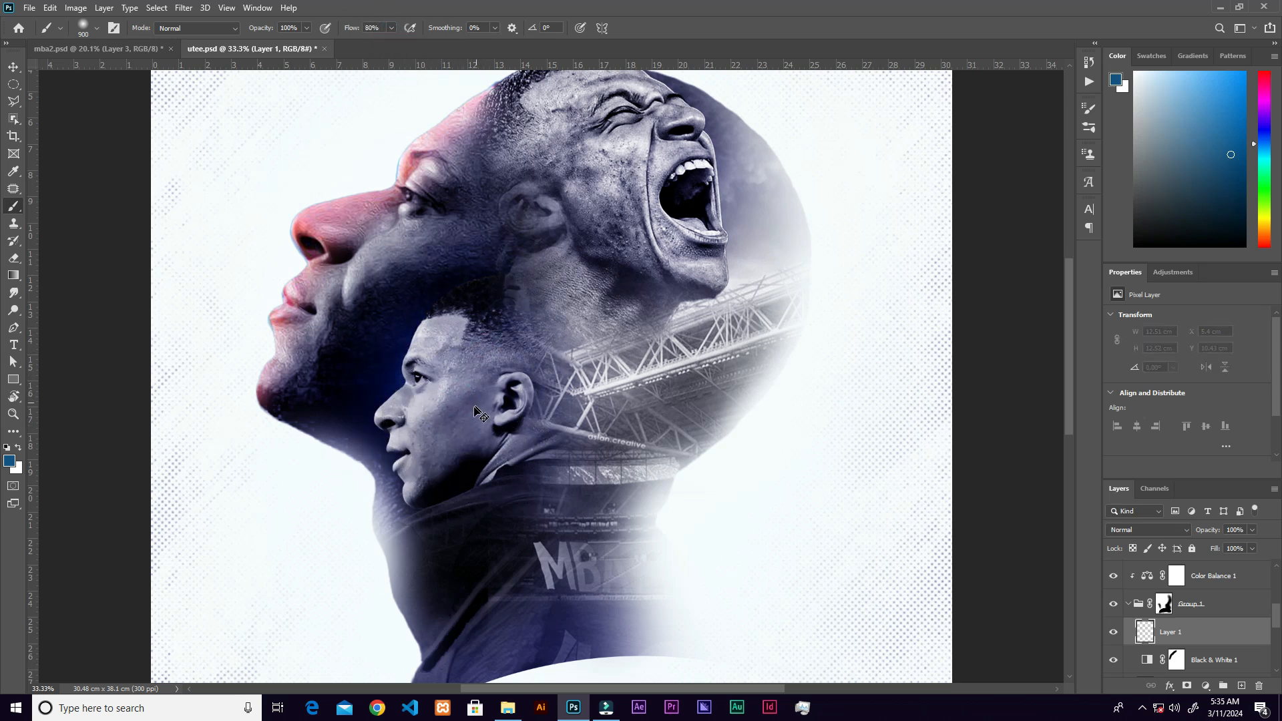
Dab blue at the nape, beside the coat-wearing player's face and behind the shouting head, reducing the brush to 700 px and picking a lighter blue
click(663, 593)
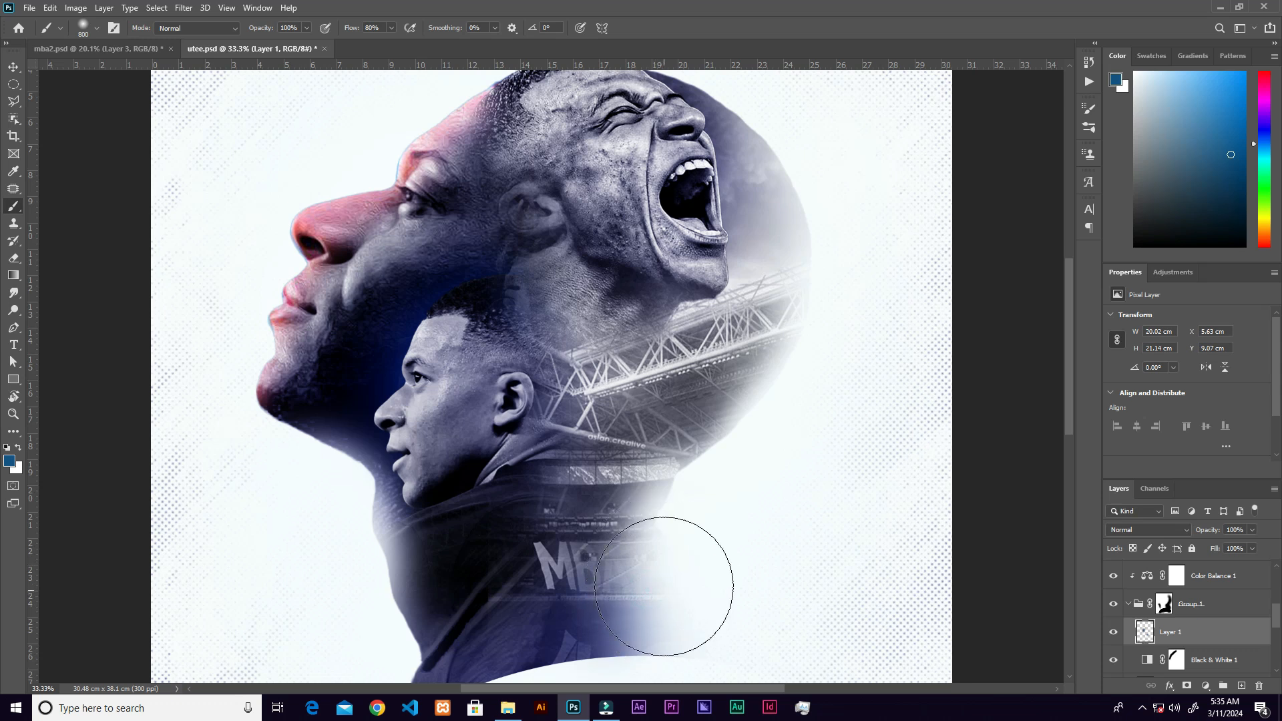
click(419, 347)
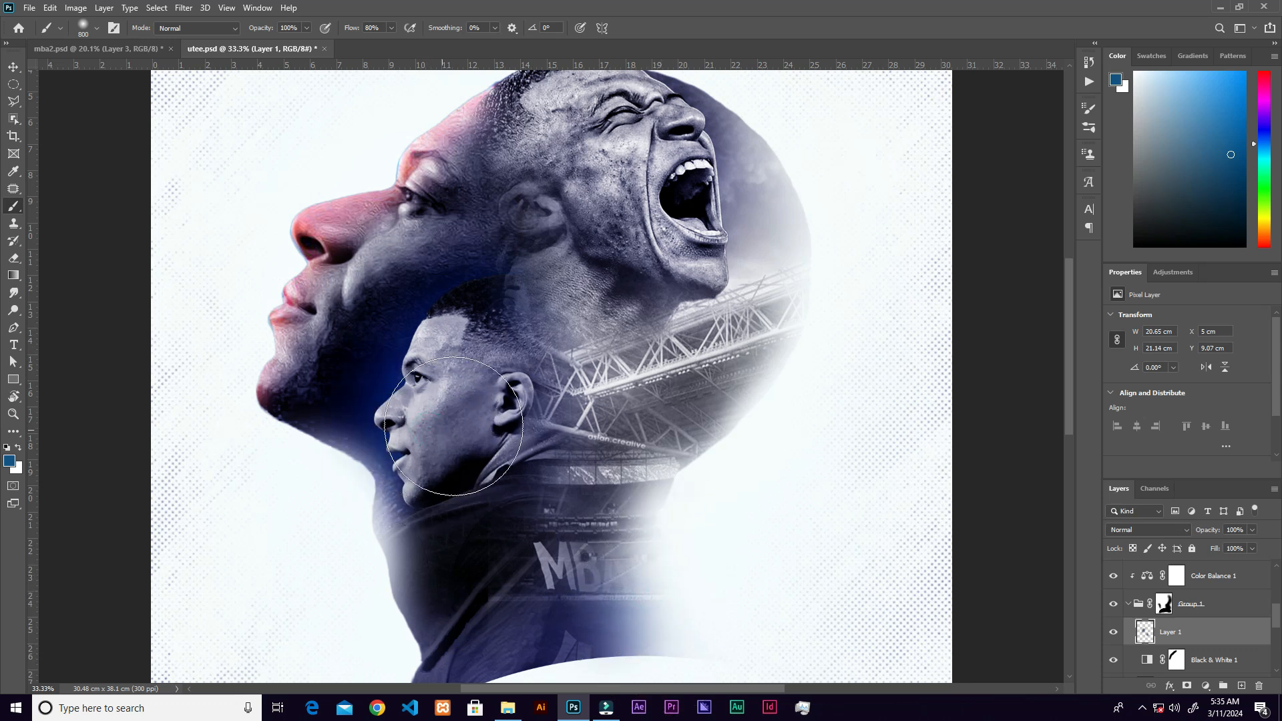
key([)
click(649, 141)
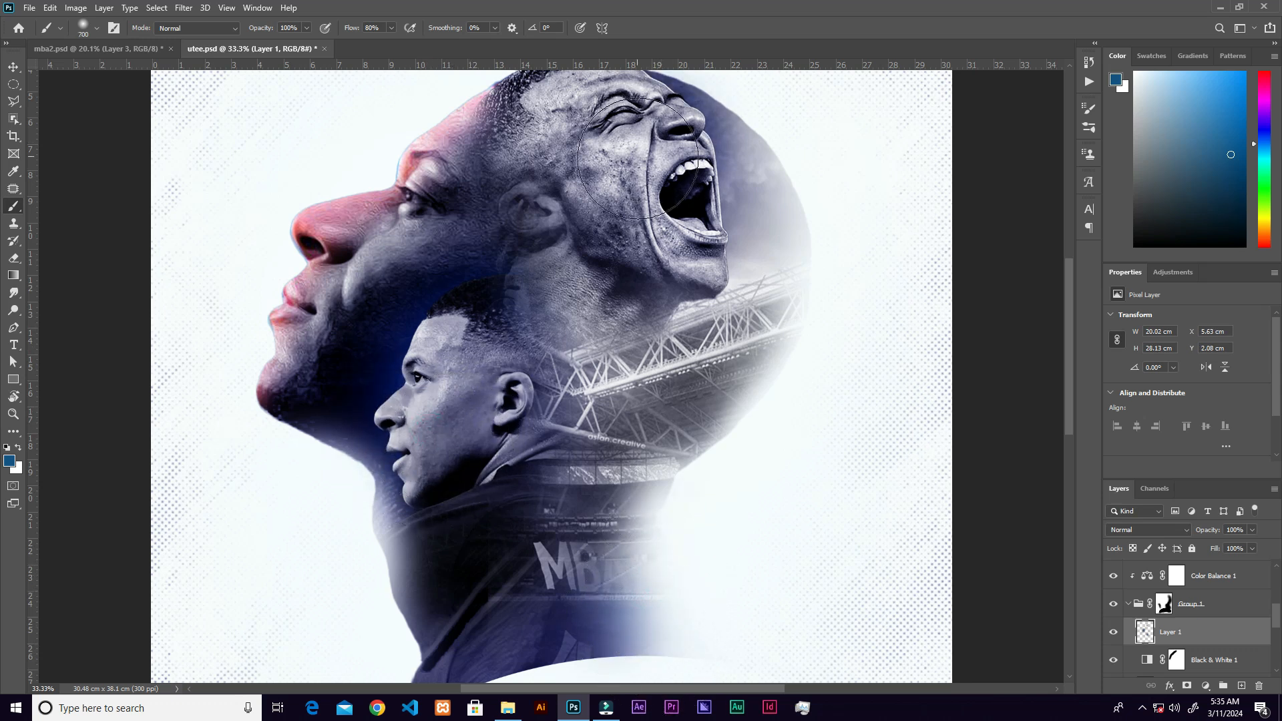
click(1217, 139)
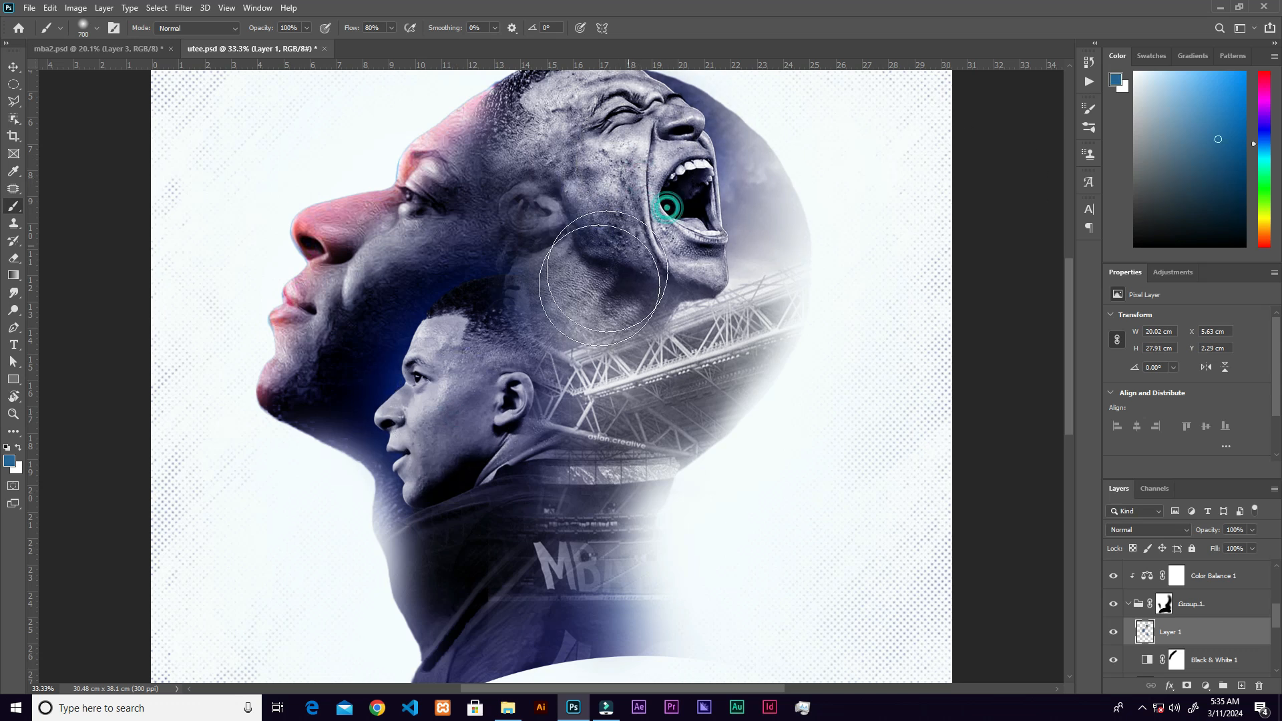
key(ctrl+minus)
key(ctrl+minus)
key(ctrl+minus)
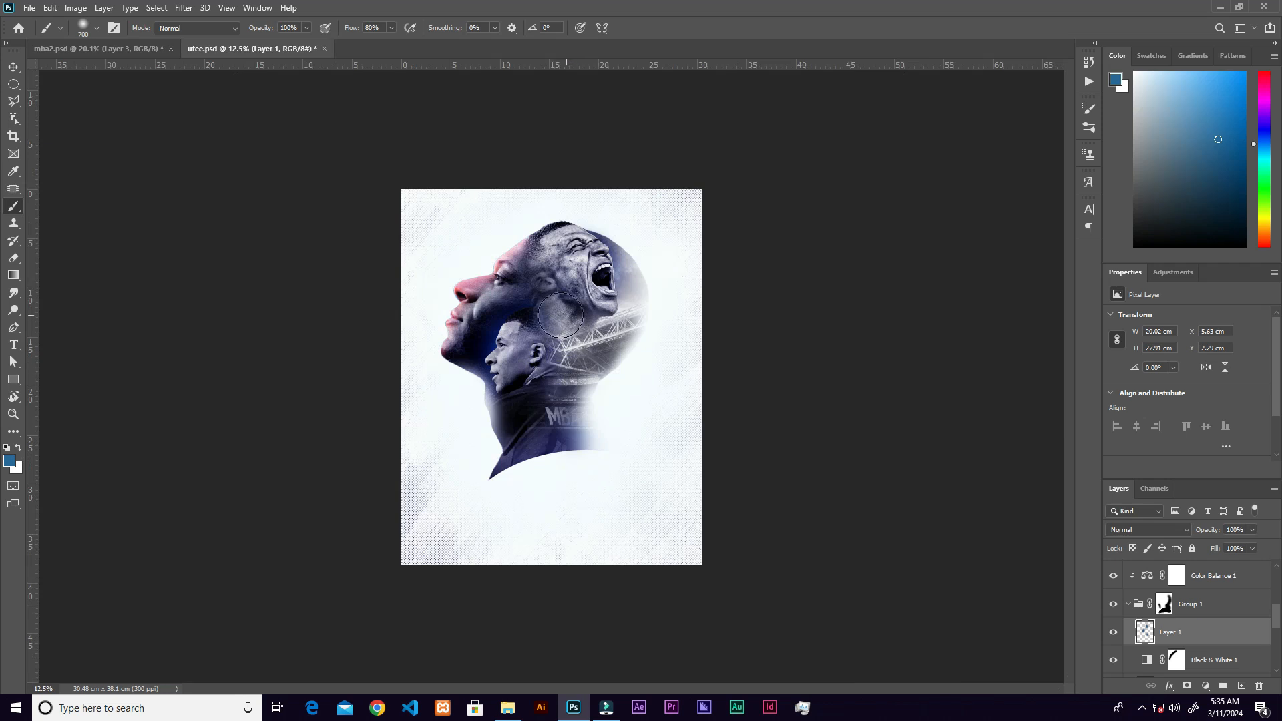
key(v)
key(ctrl+plus)
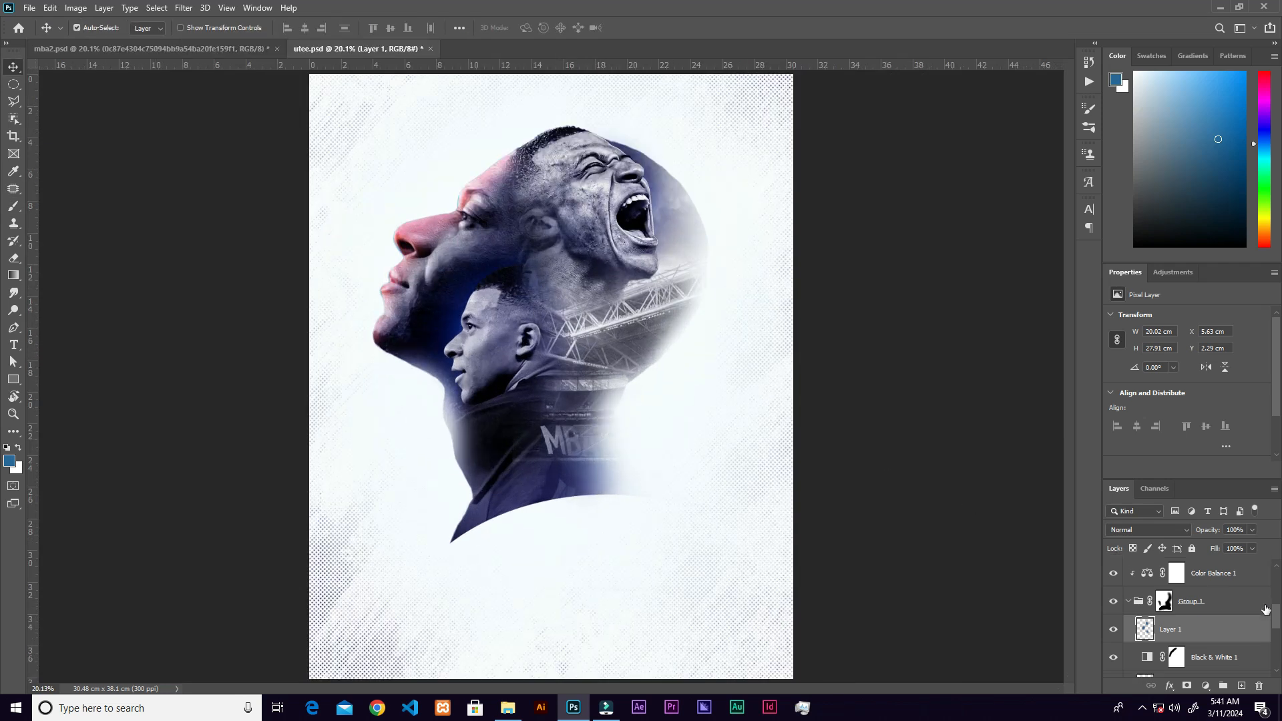
Place the Eiffel Tower cut-out above the stadium copy layer, scaled to about 54% and standing over the back of the neck
drag(1276, 620, 1278, 574)
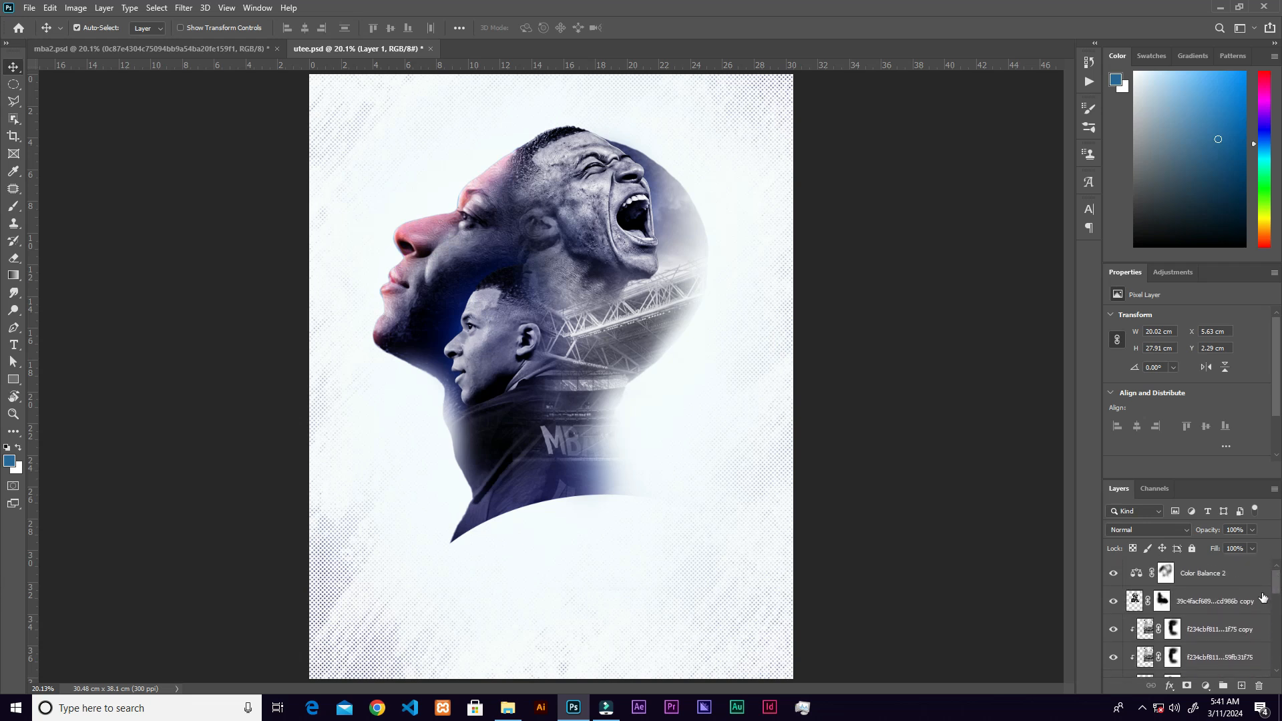
click(1260, 628)
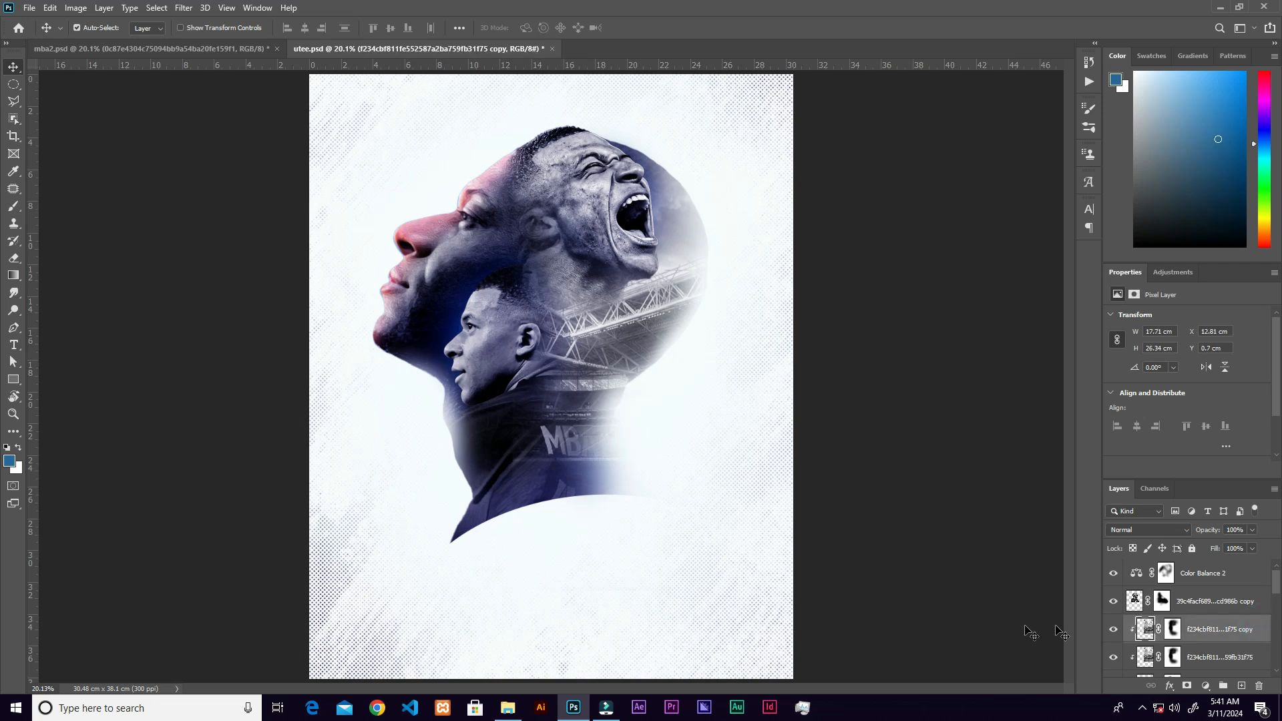
click(520, 713)
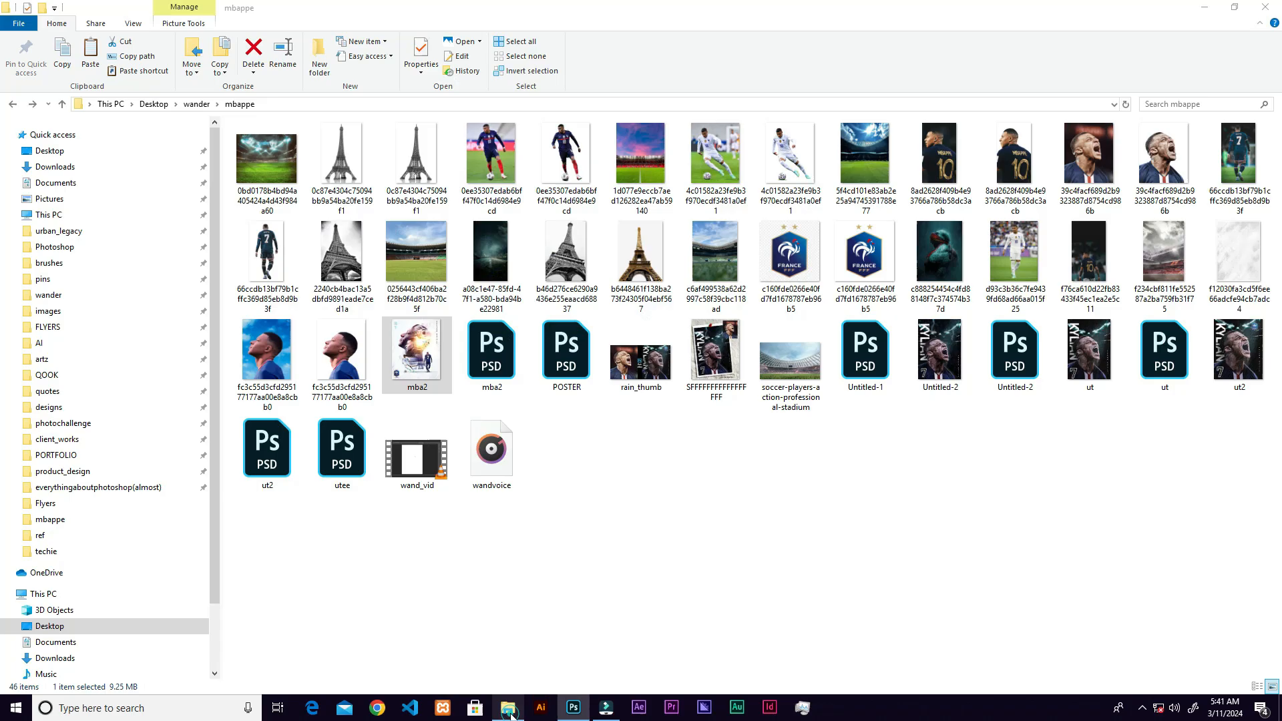
drag(416, 182, 595, 509)
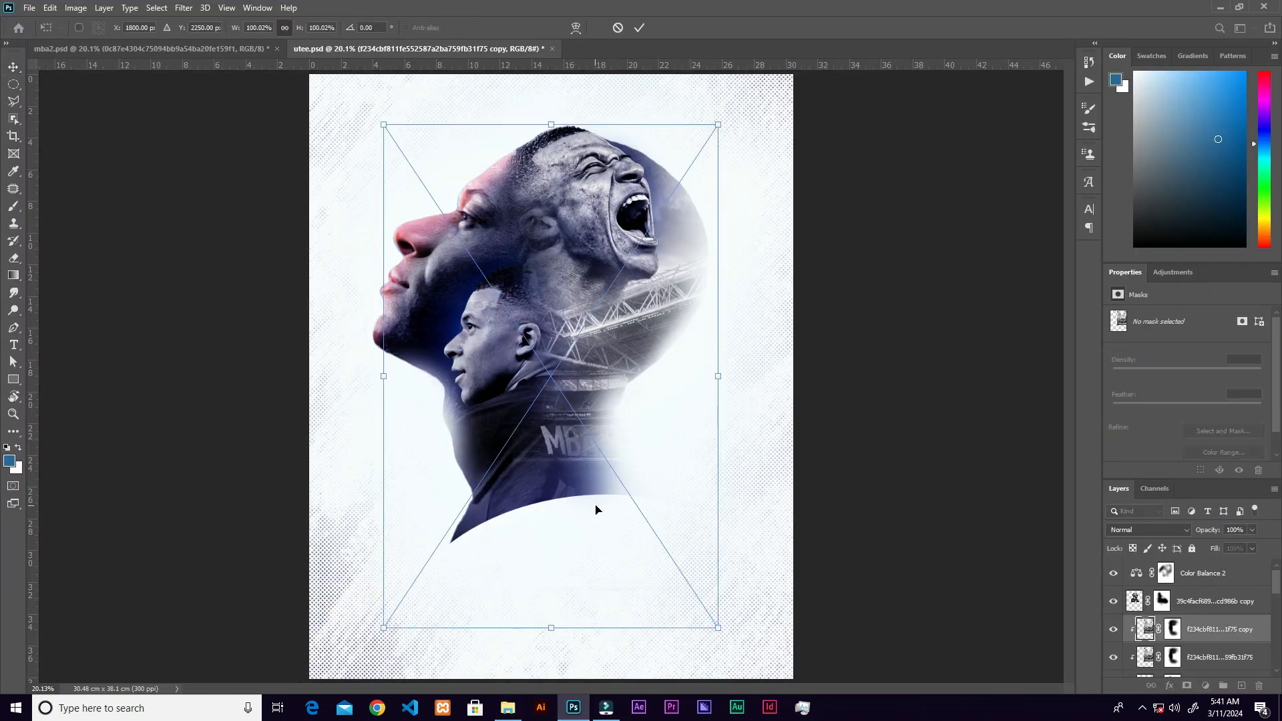
drag(382, 629, 549, 575)
drag(741, 245, 692, 318)
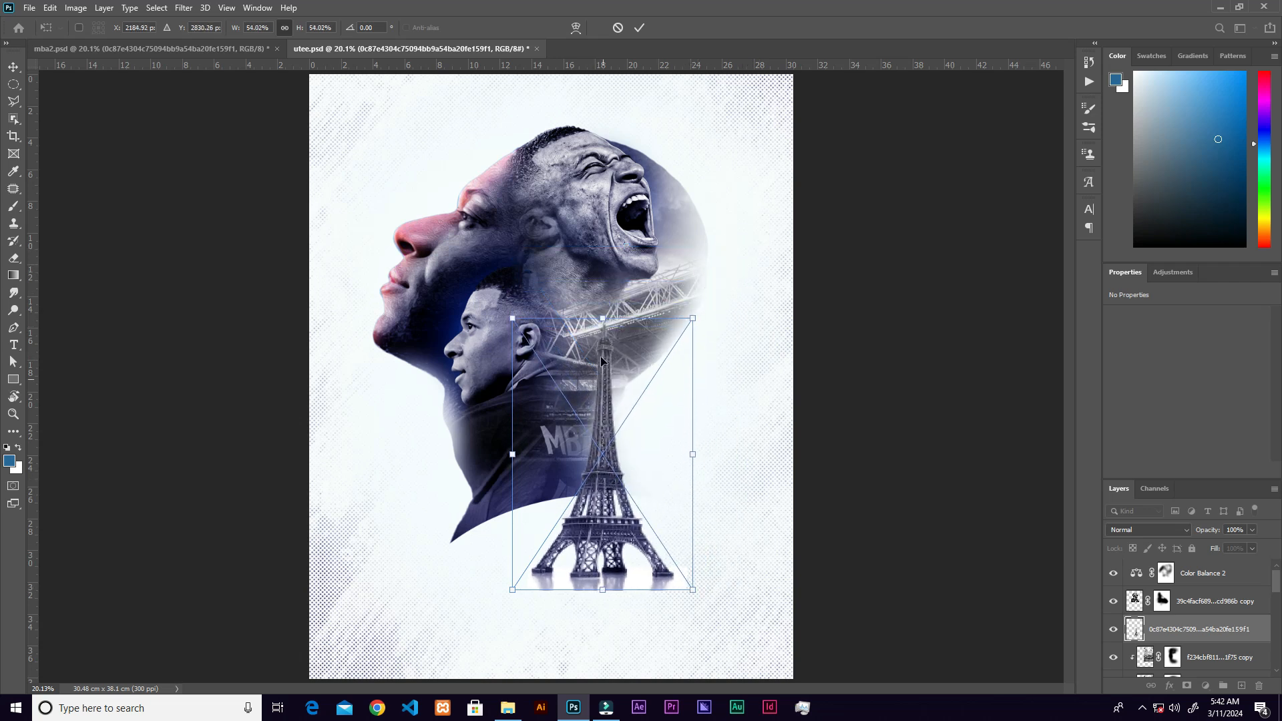
click(638, 29)
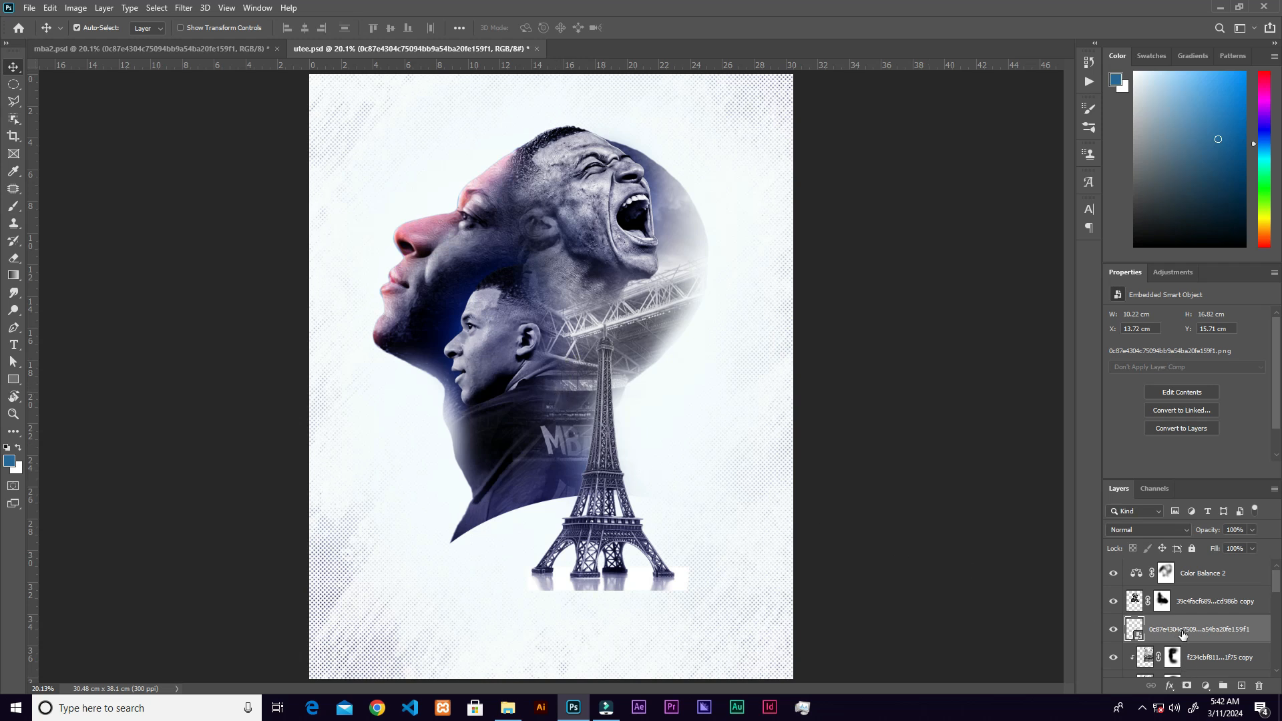
Mask the Eiffel Tower layer, fade its base with a 400 px black brush at 18% flow, and paint white over the legs
click(1185, 686)
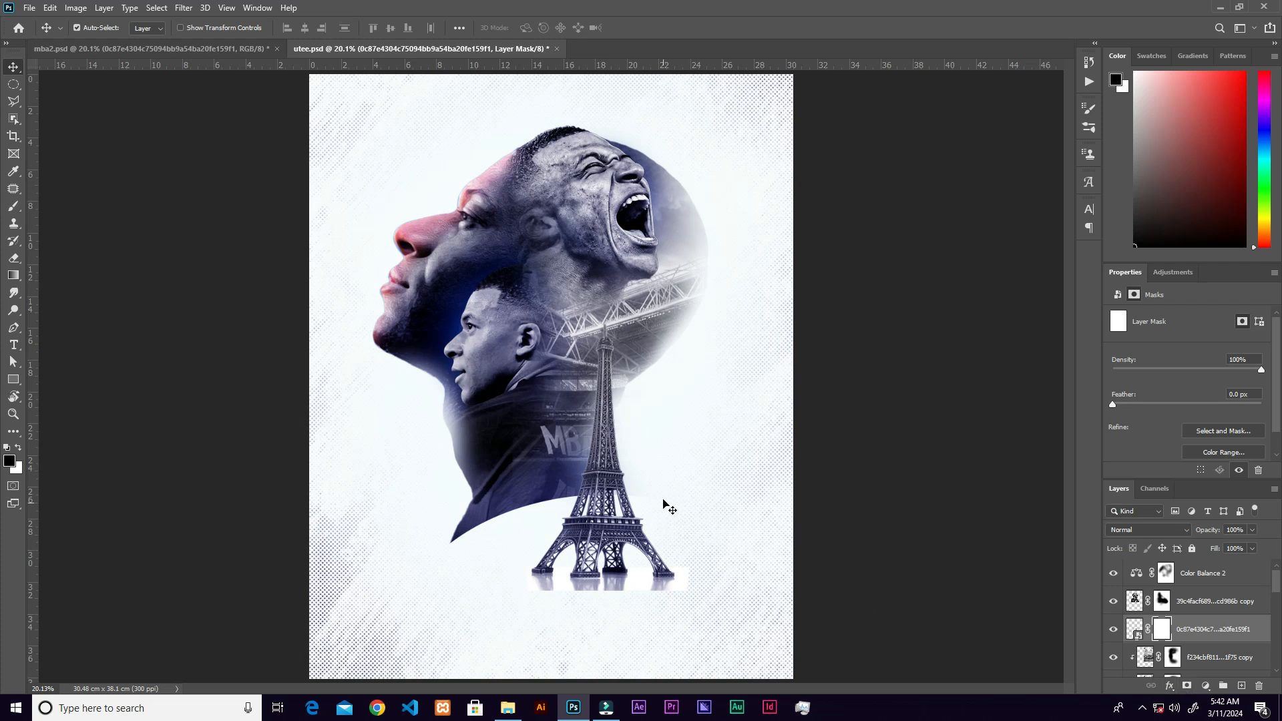
key(b)
key(bracketleft)
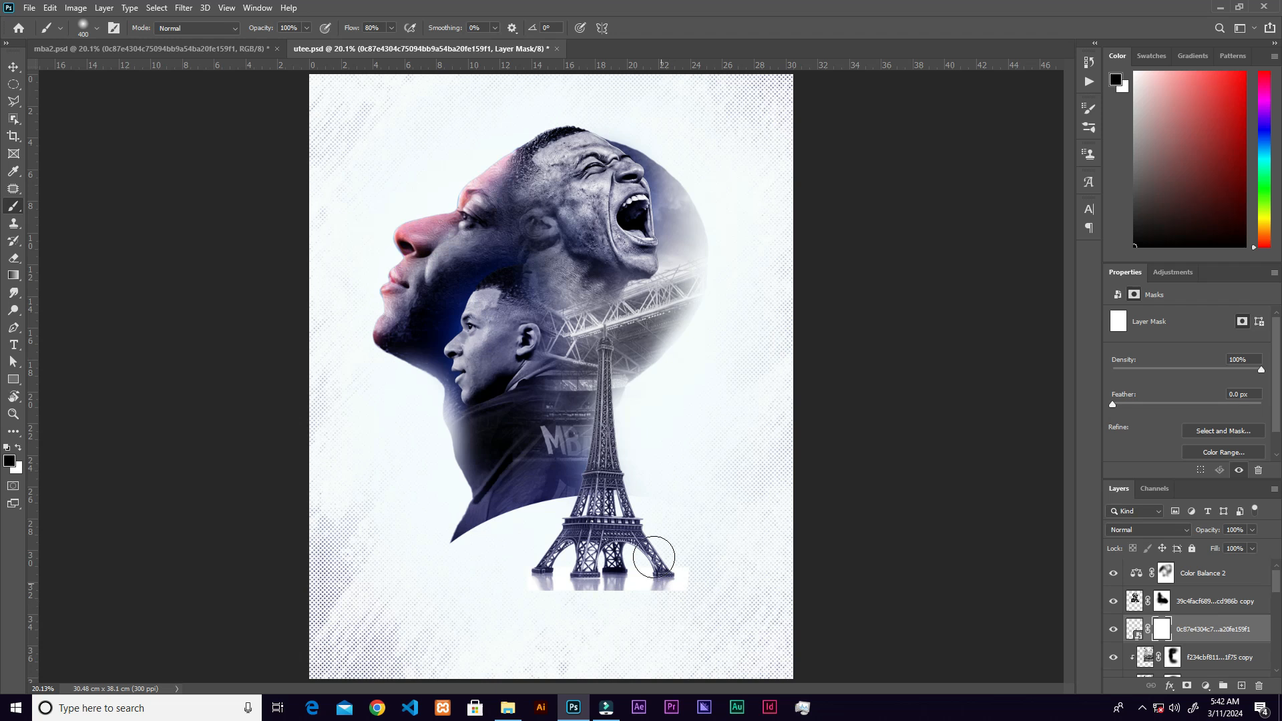
click(392, 28)
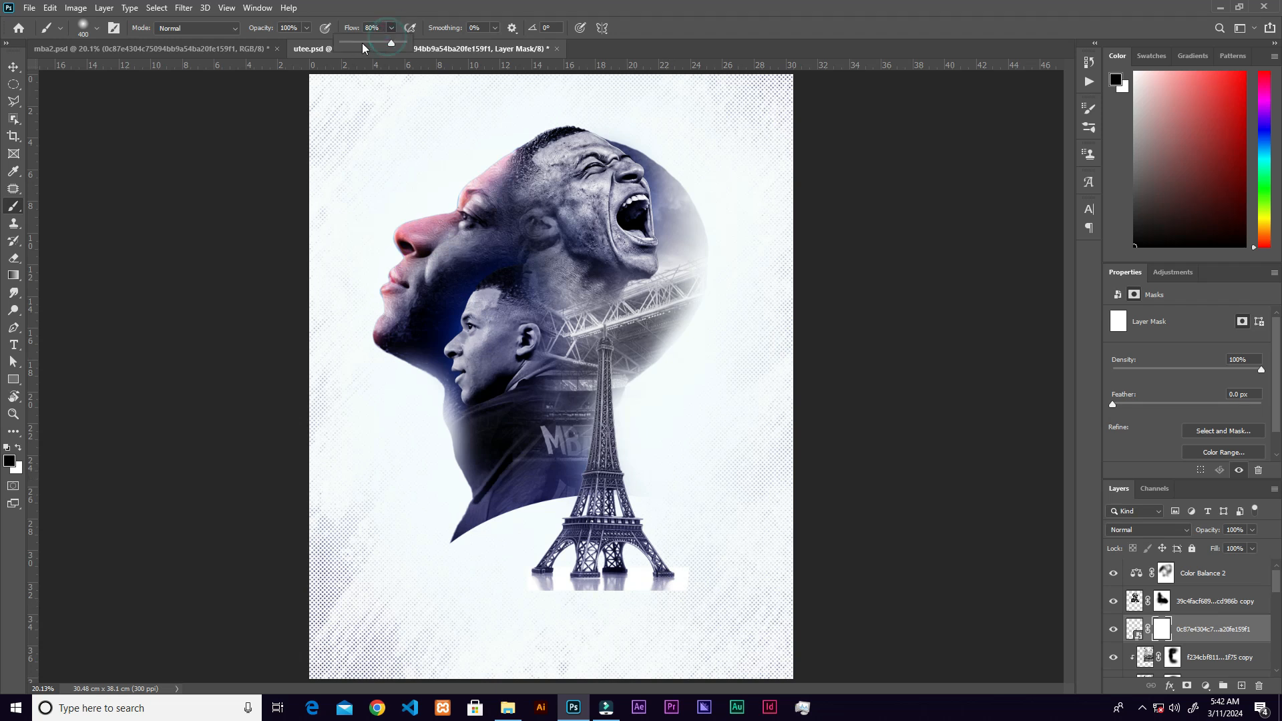
mouse_move(601, 630)
mouse_down()
mouse_move(529, 599)
mouse_move(634, 601)
mouse_move(568, 602)
mouse_move(698, 547)
mouse_move(675, 595)
mouse_move(493, 608)
mouse_up()
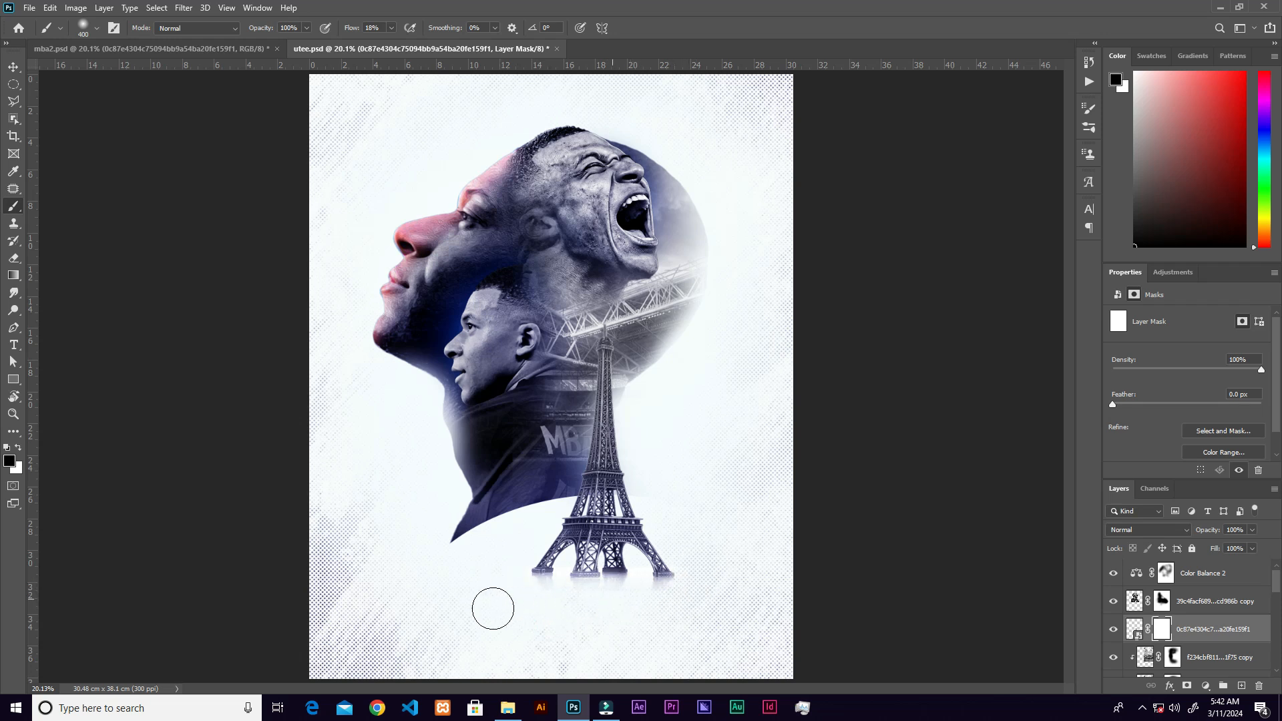
key(x)
drag(570, 557, 631, 561)
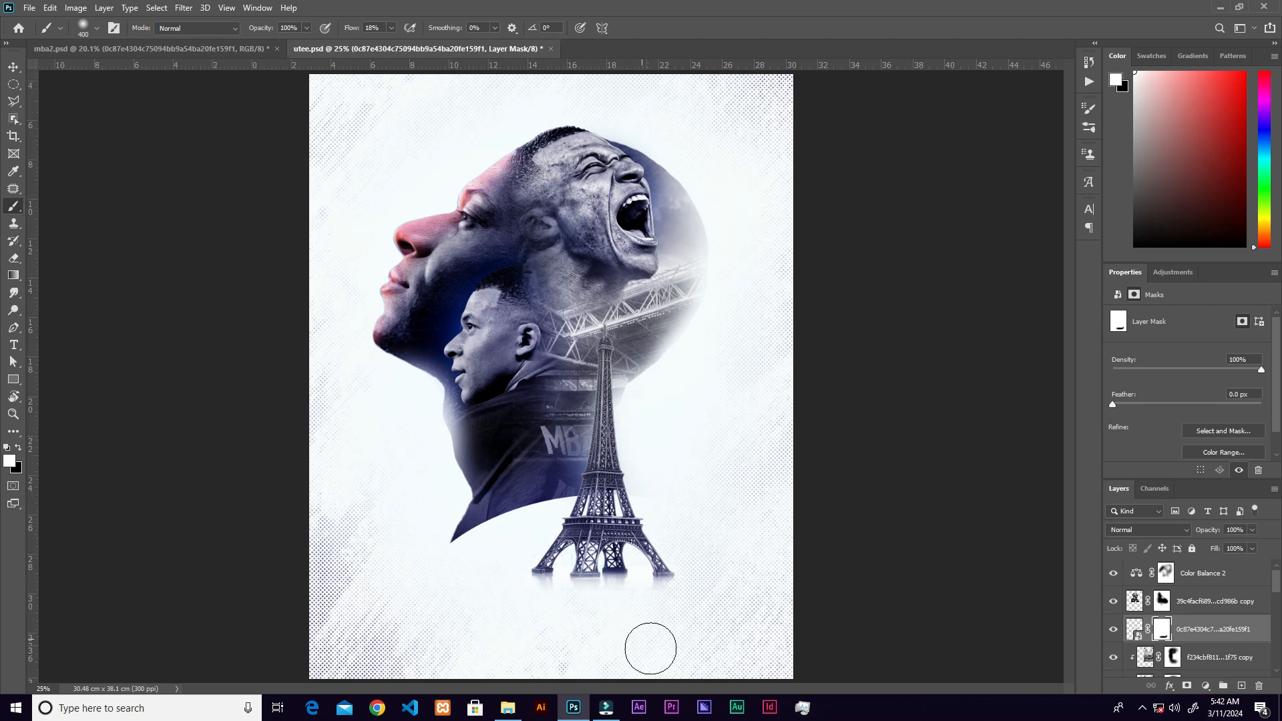
Refine the fade of the reflection under the tower's feet by painting black on its mask with a 250 px brush
key(ctrl+plus)
key(ctrl+plus)
drag(641, 388, 637, 114)
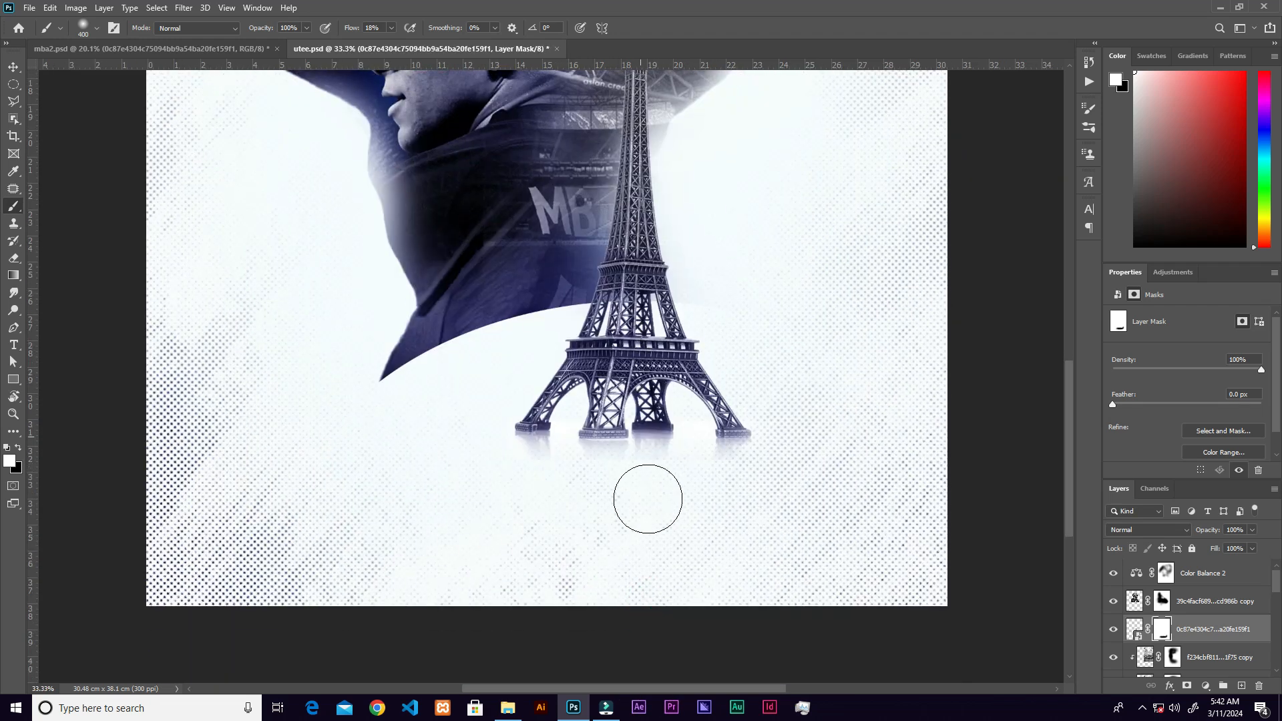
key(x)
mouse_move(744, 481)
mouse_down()
mouse_move(654, 478)
mouse_move(669, 477)
mouse_up()
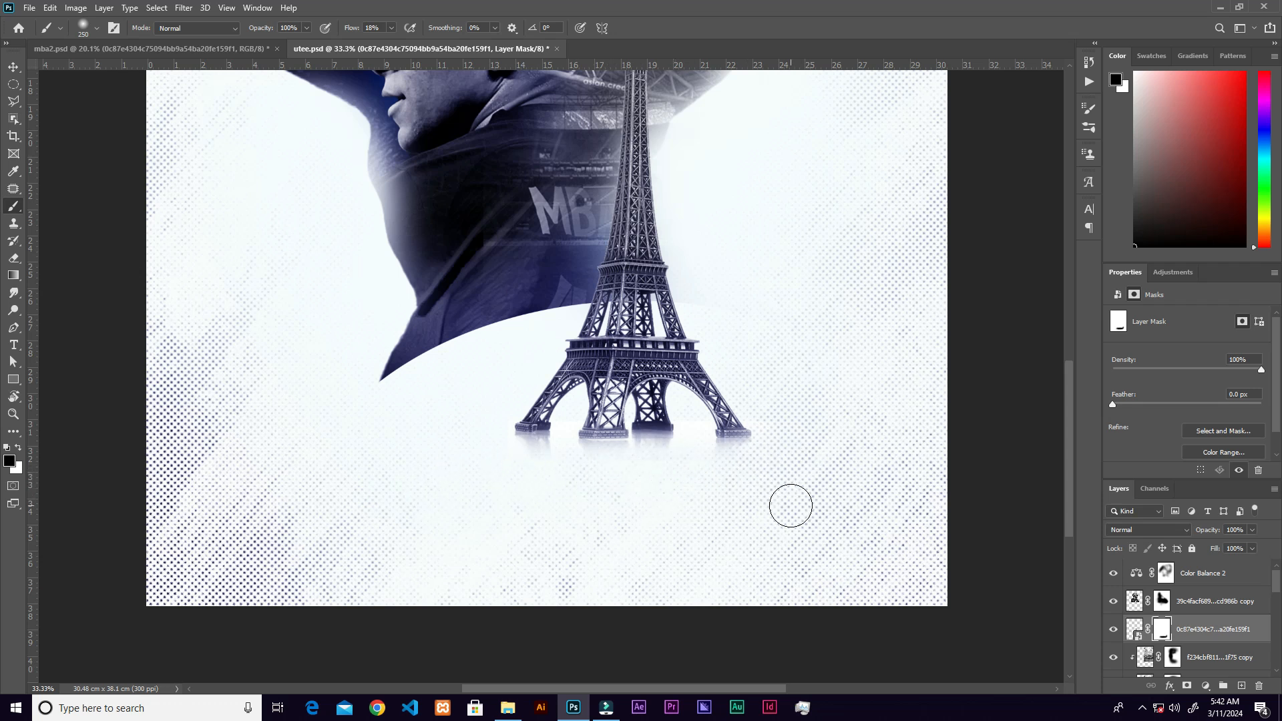
Place the white-kit dribbling player cut-out at about 8.6 × 11.5 cm in front of the lower neck, beside the Eiffel Tower
scroll(794, 511, down, 3)
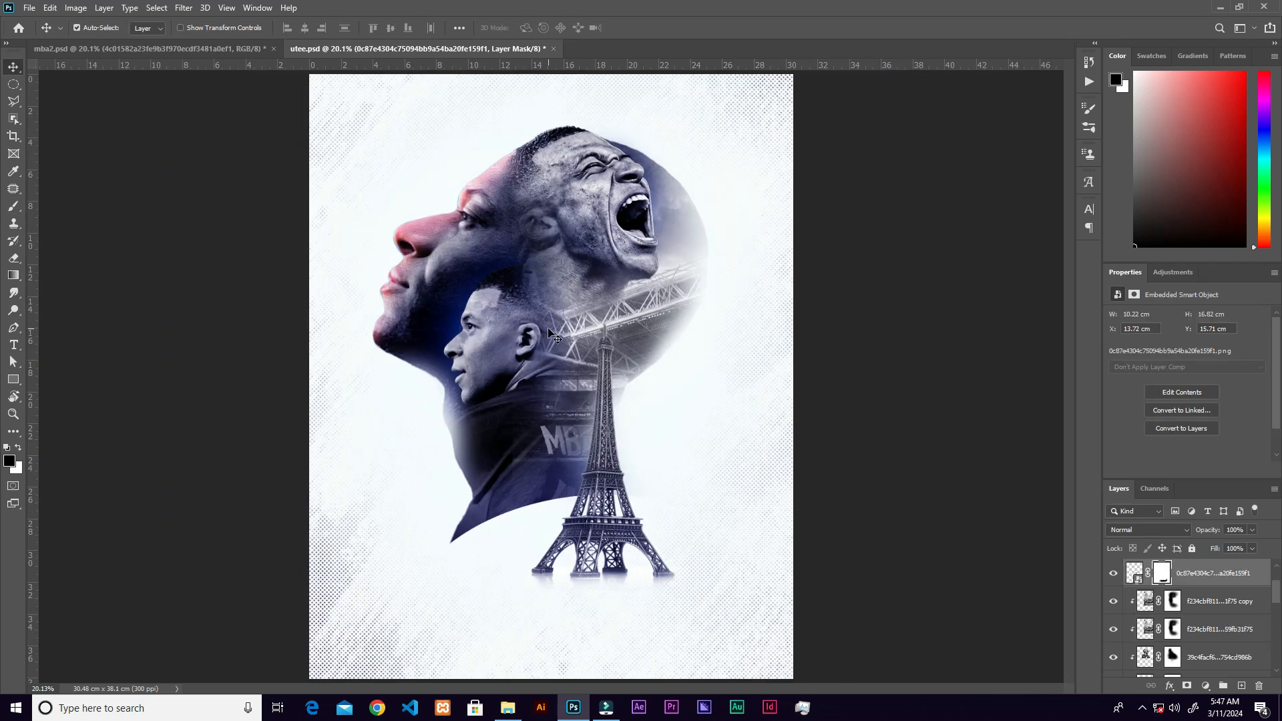
click(507, 707)
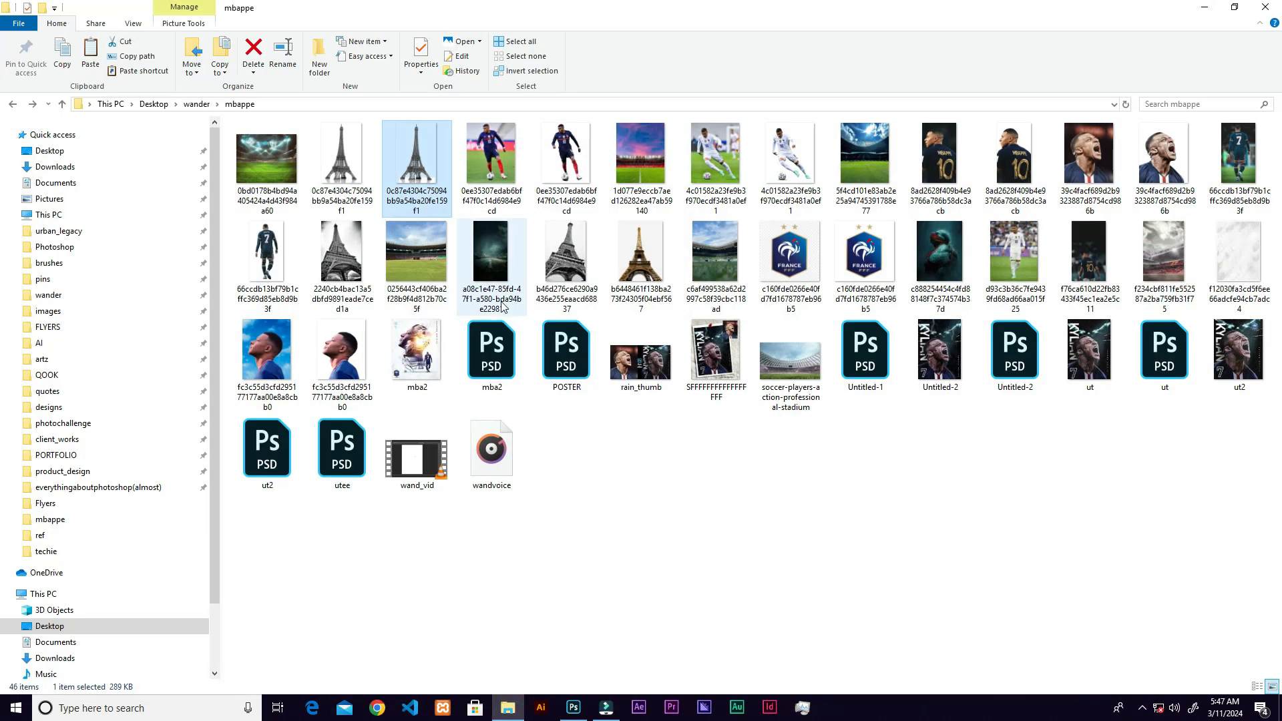
drag(790, 160, 517, 419)
drag(426, 486, 462, 480)
click(643, 26)
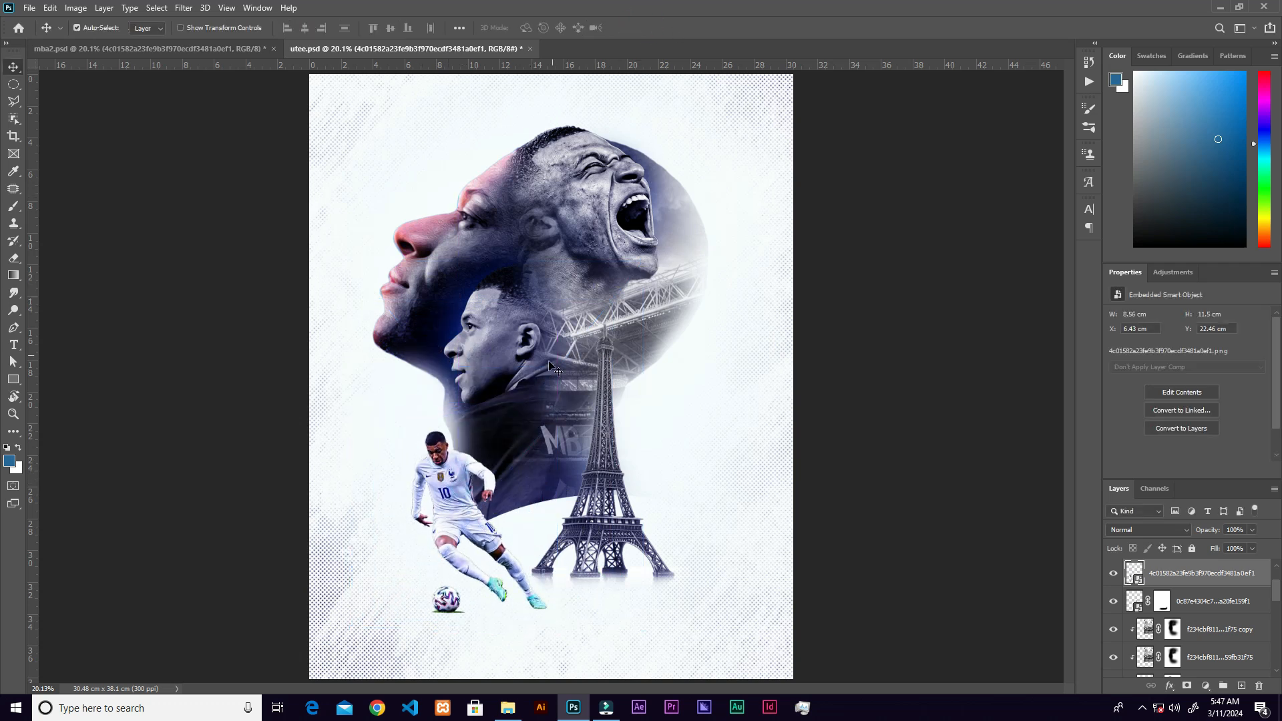
Move the dribbling player layer to the top of the stack, above Color Balance 2
key(ctrl+plus)
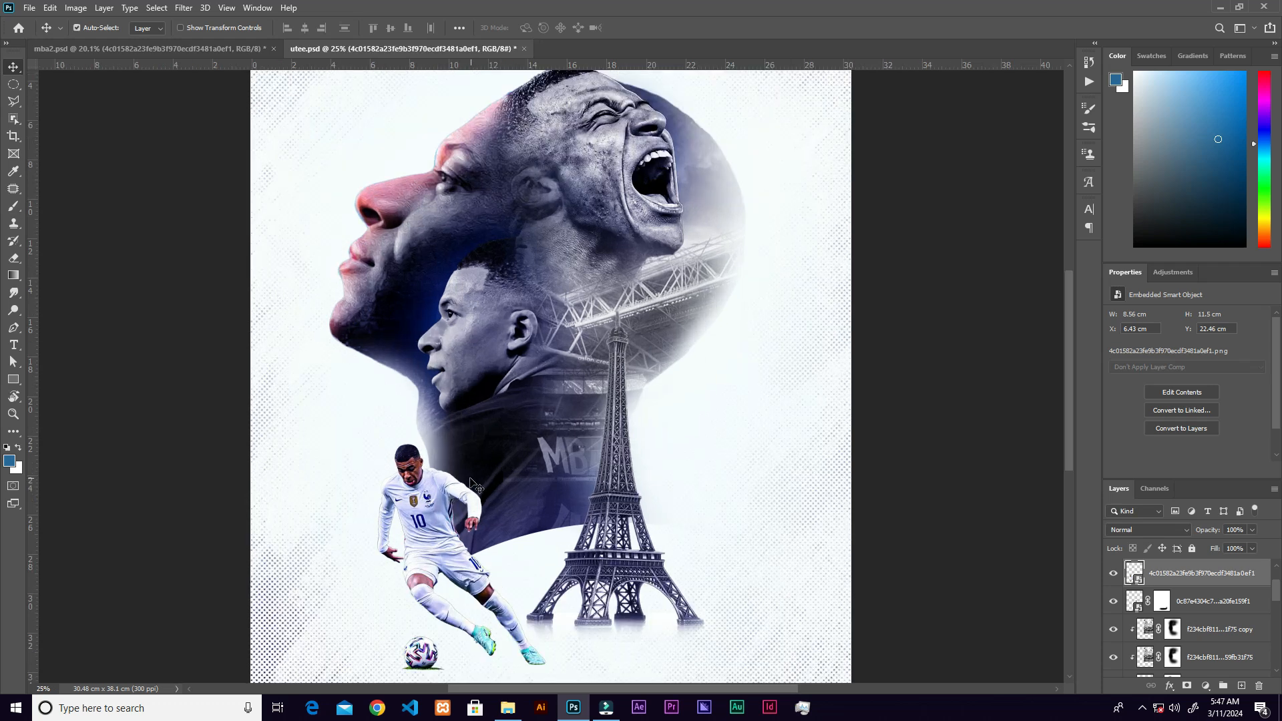
drag(514, 504, 596, 340)
key(ctrl+plus)
key(ctrl+plus)
key(ctrl+minus)
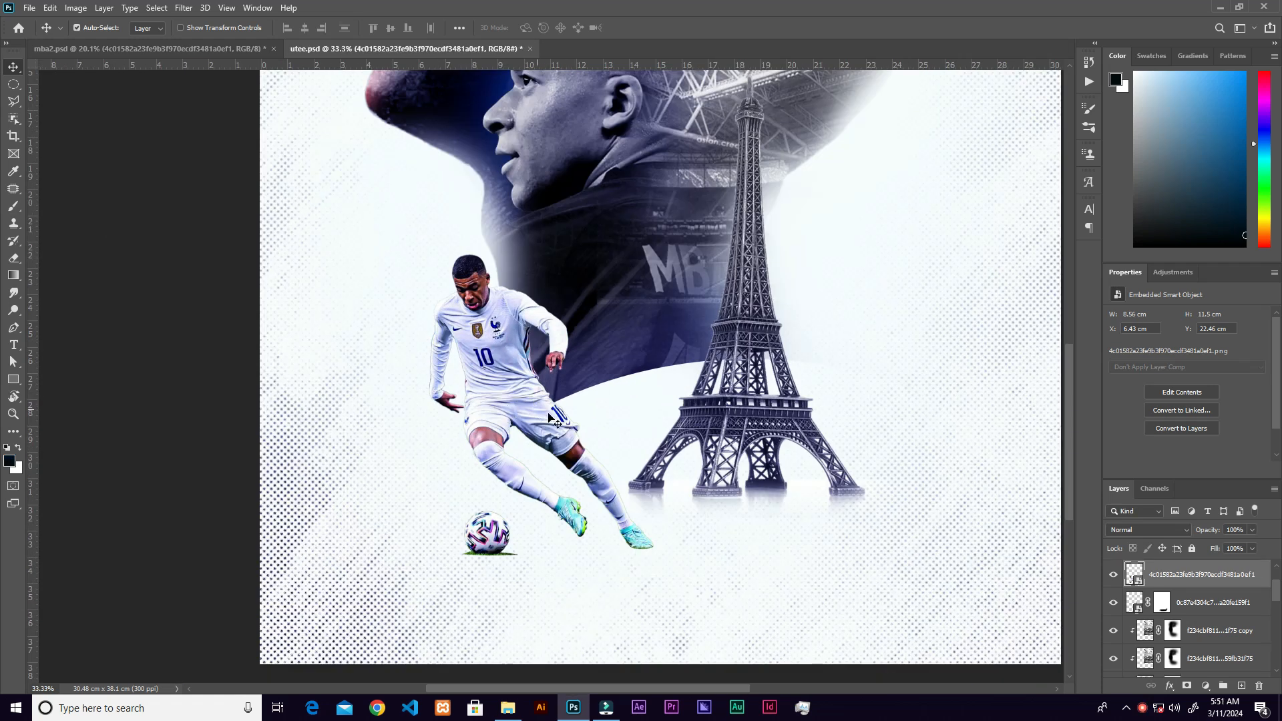
scroll(1255, 594, up, 2)
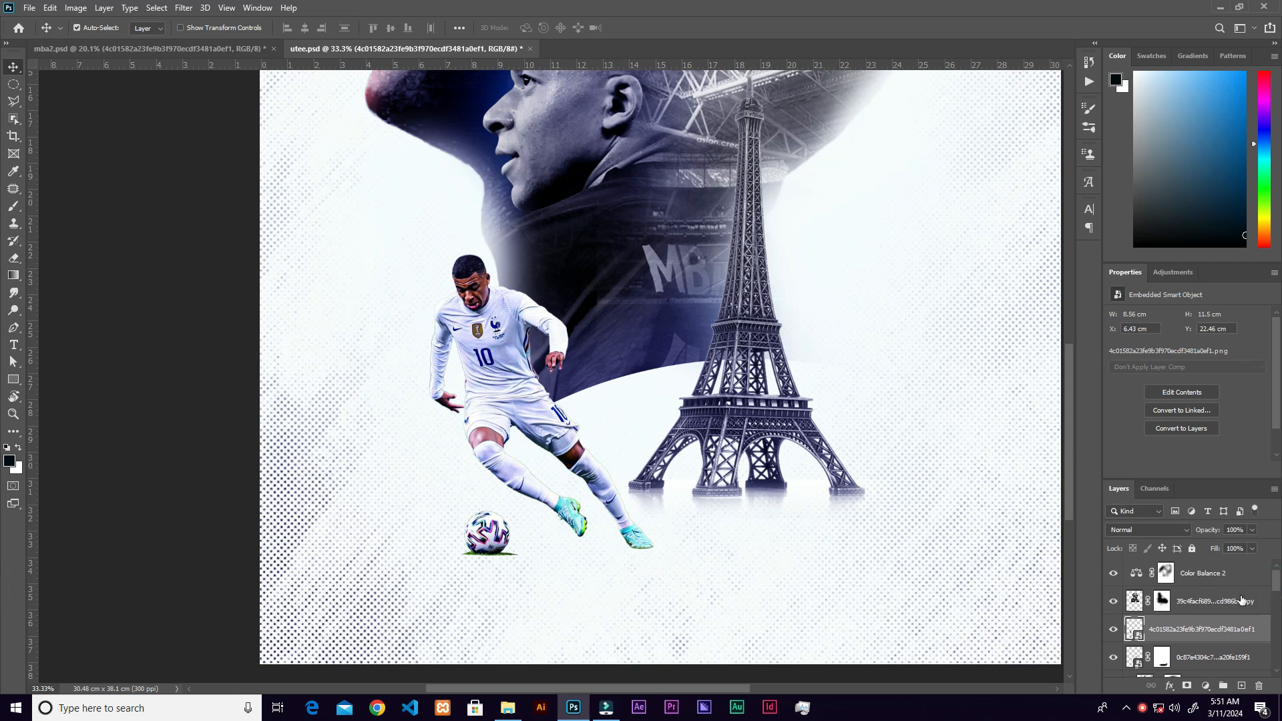
drag(1233, 632, 1234, 569)
On a new layer above Color Balance 2, paint a black shadow under the planted boot with a flattened 259 px soft brush at 92% flow
click(1238, 600)
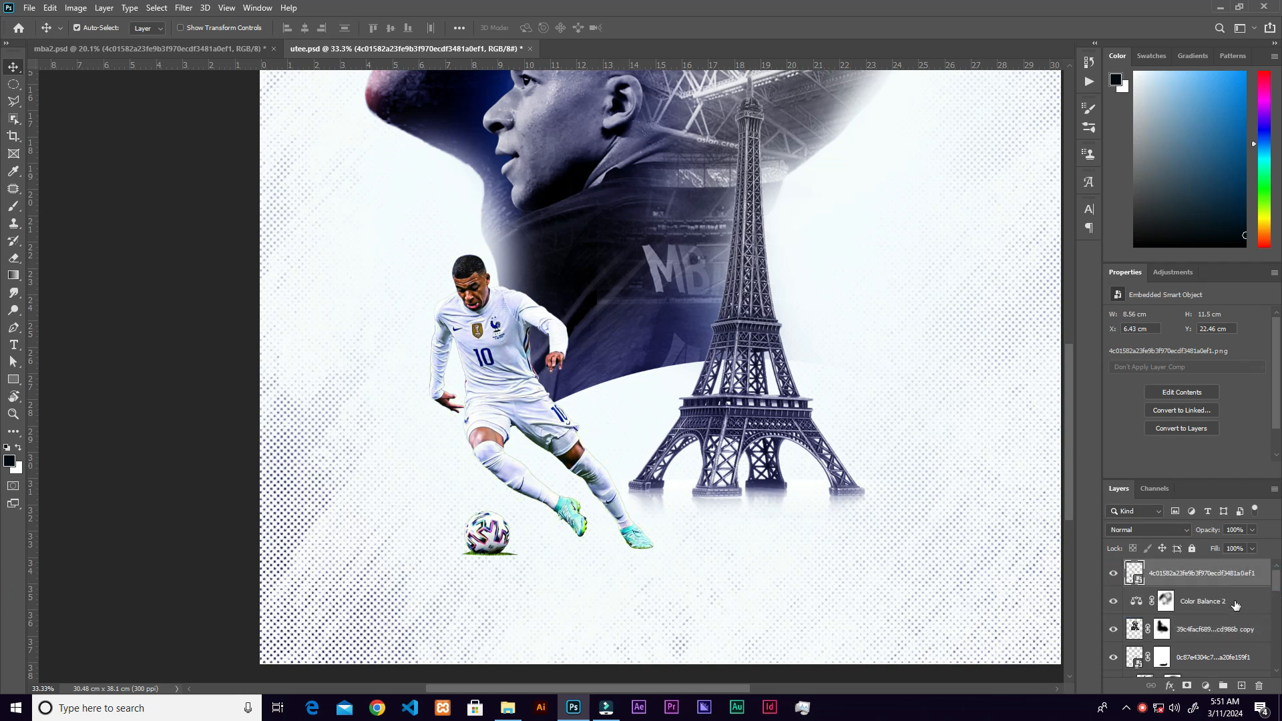
click(1241, 686)
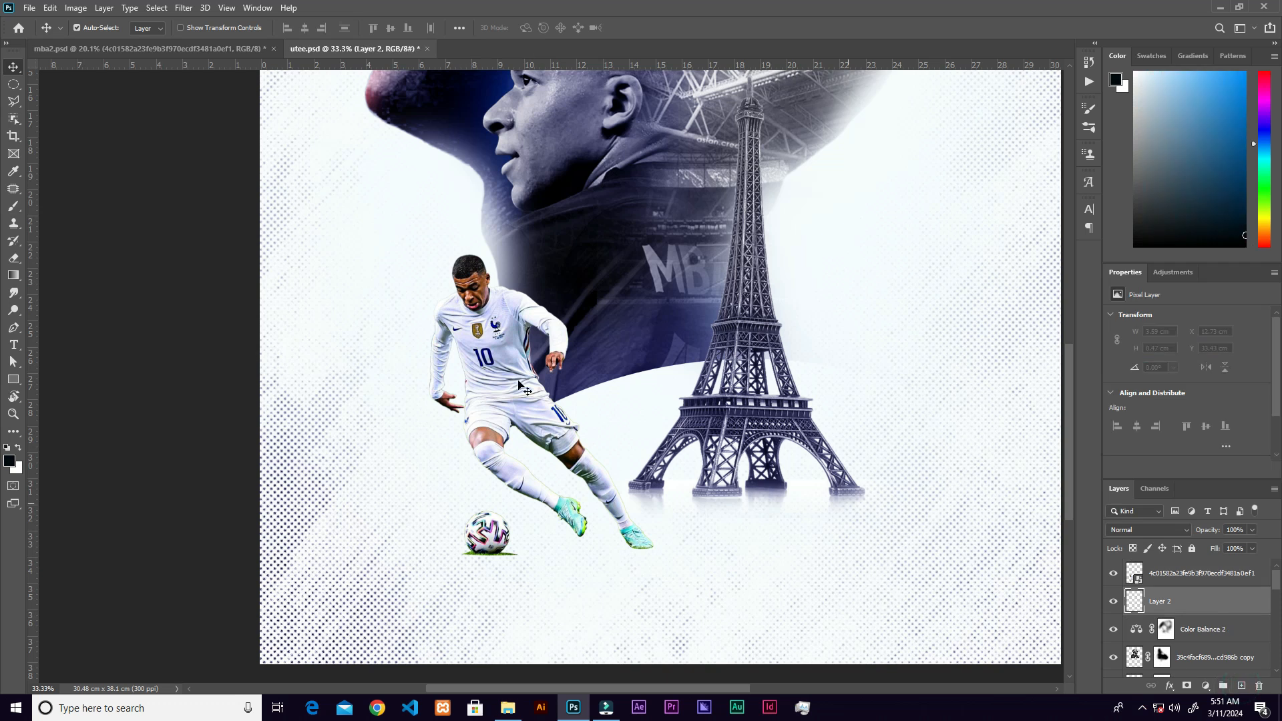
click(14, 207)
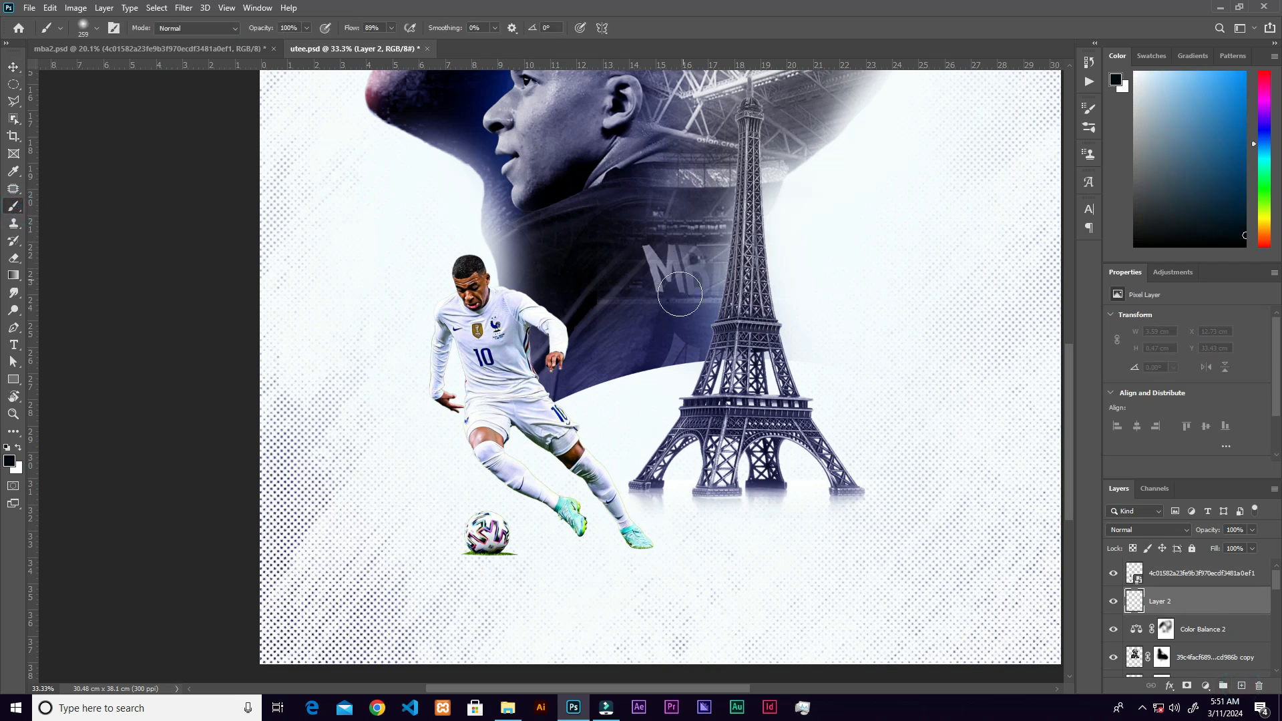
right_click(671, 304)
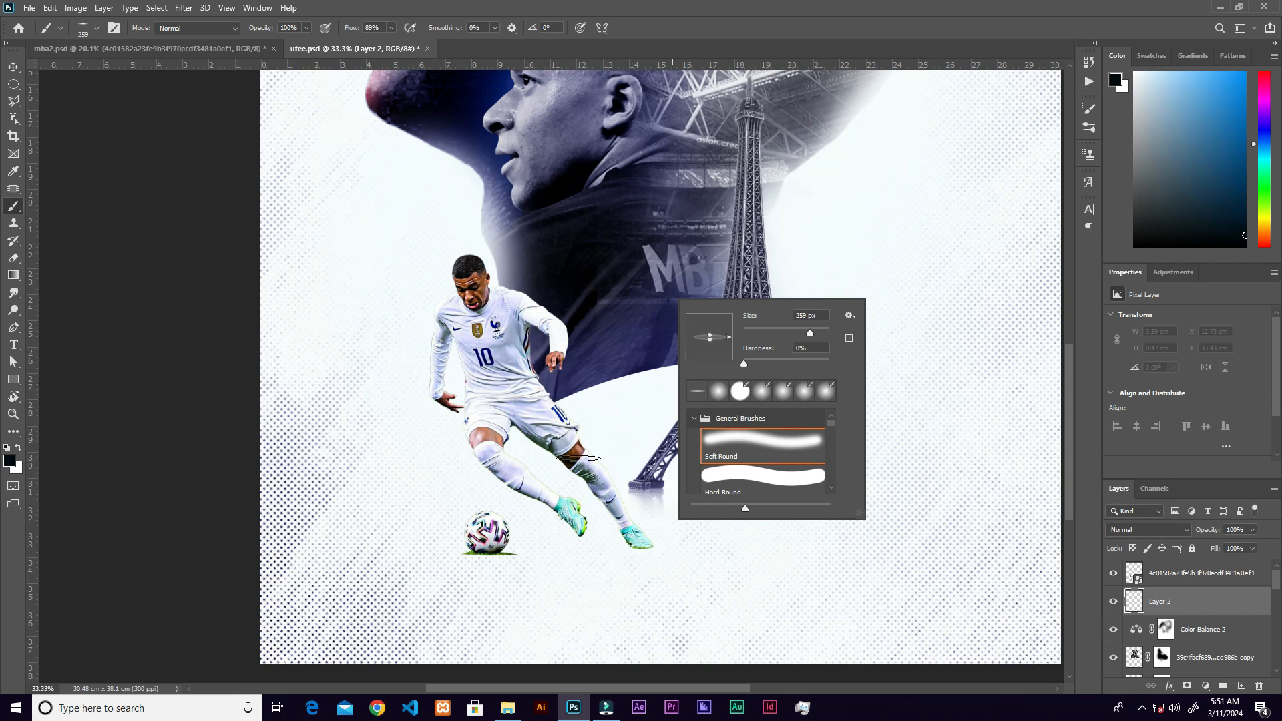
click(391, 28)
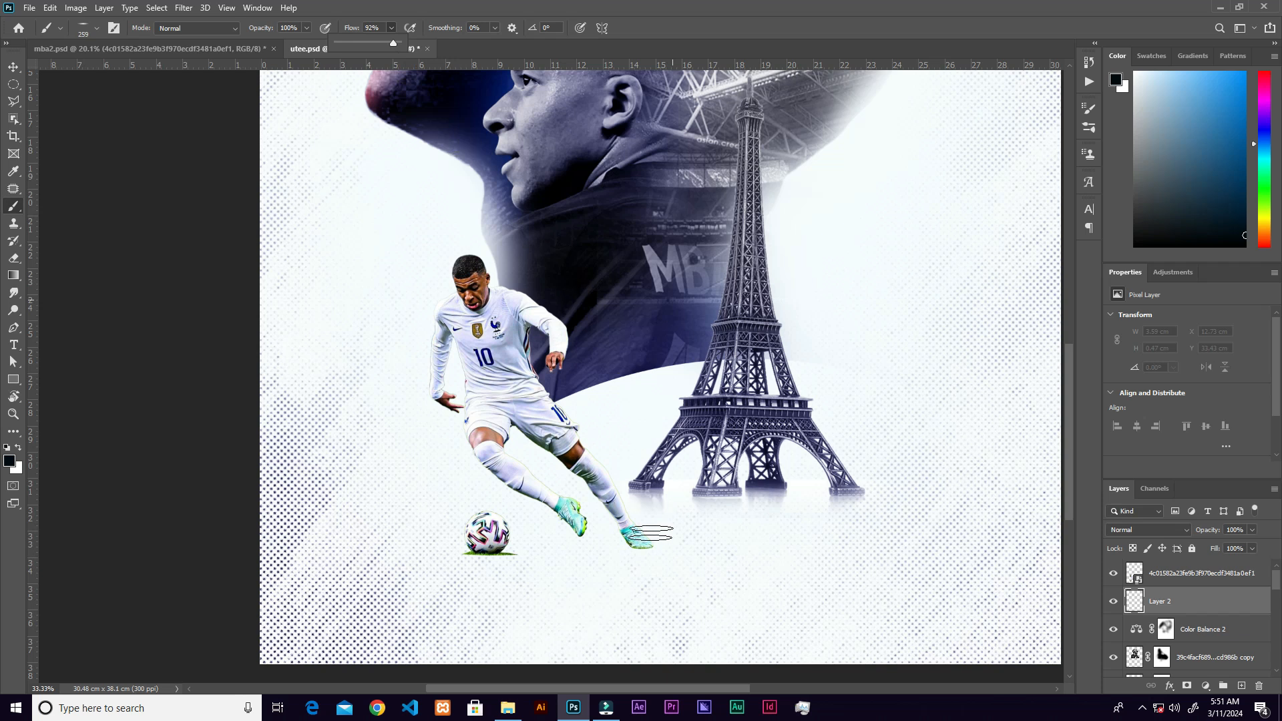
click(644, 548)
click(642, 547)
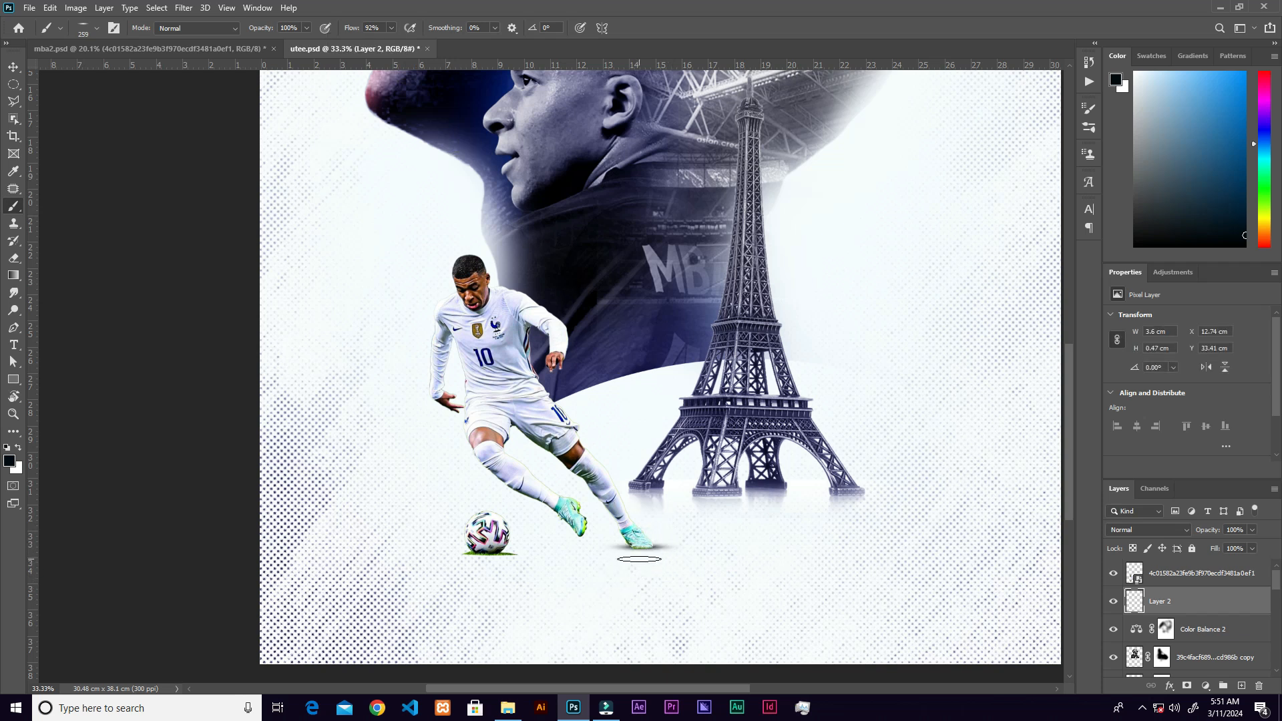
Paint a black shadow beneath the ball on Layer 2 with the flattened soft brush at 400 px and 55% flow
key(bracketright)
key(bracketright)
key(bracketright)
key(ctrl+plus)
drag(600, 553, 631, 363)
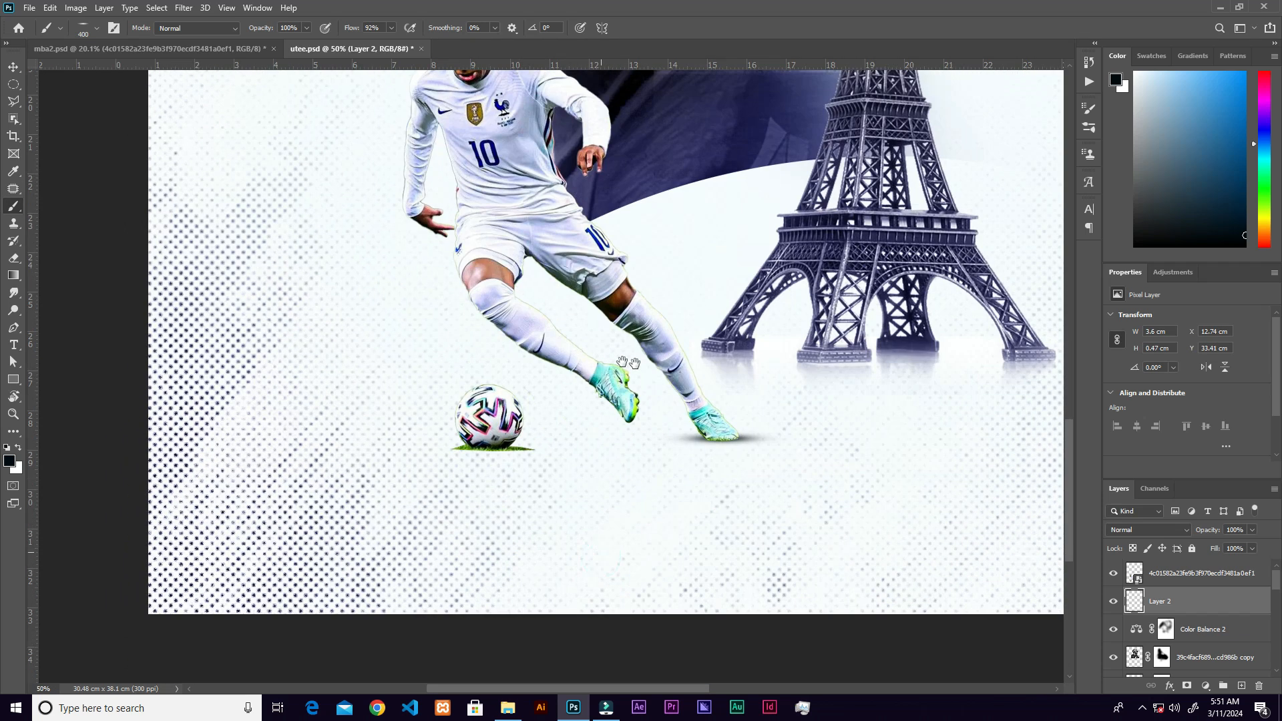
click(392, 28)
drag(387, 42, 370, 43)
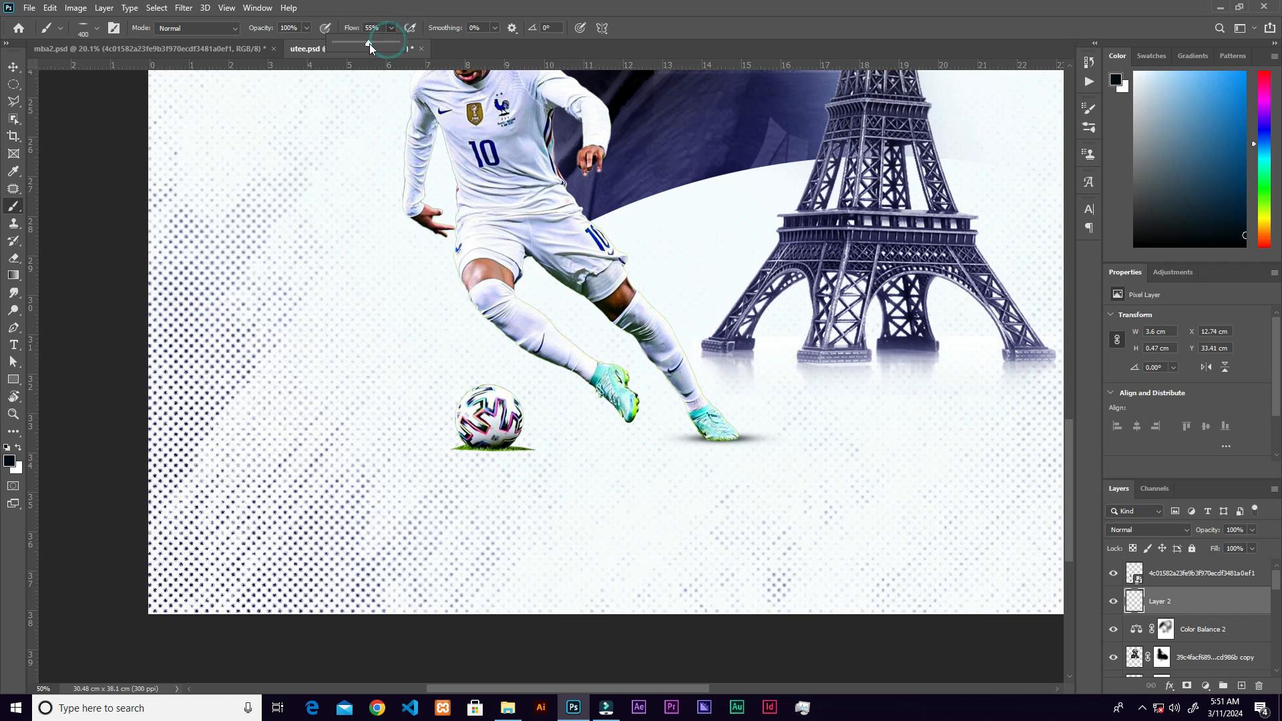
right_click(624, 422)
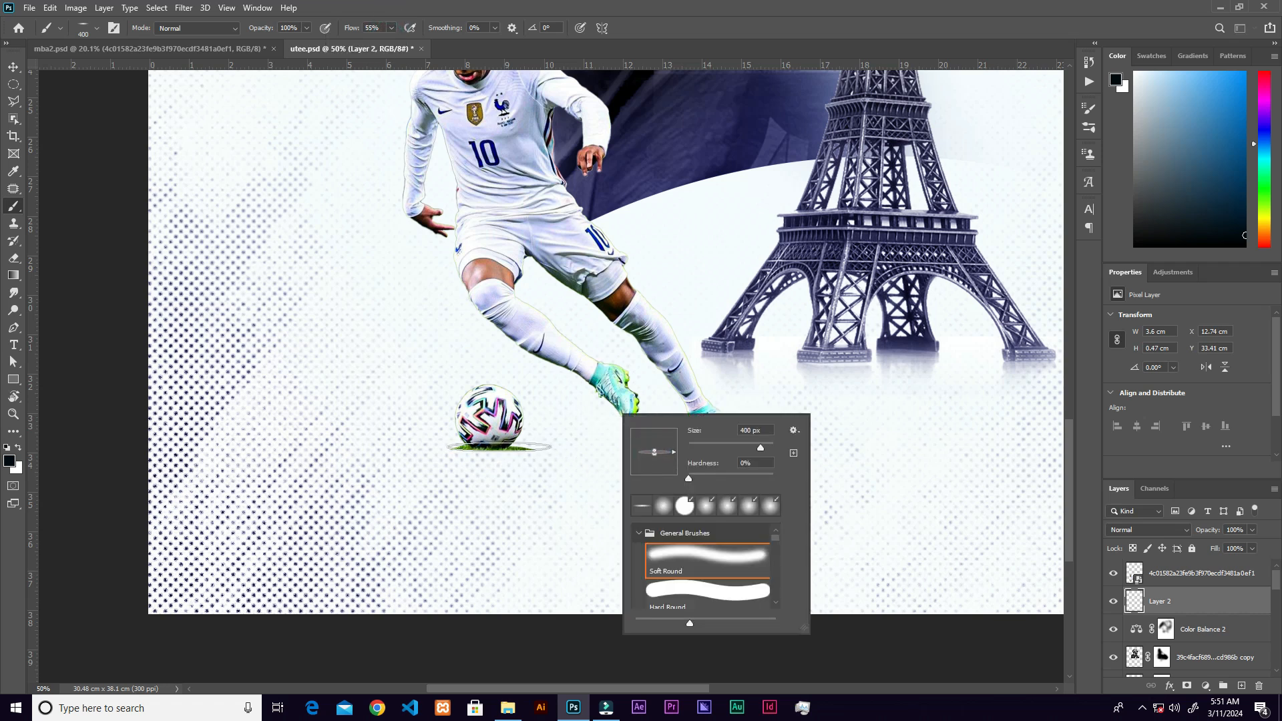
click(498, 447)
click(498, 449)
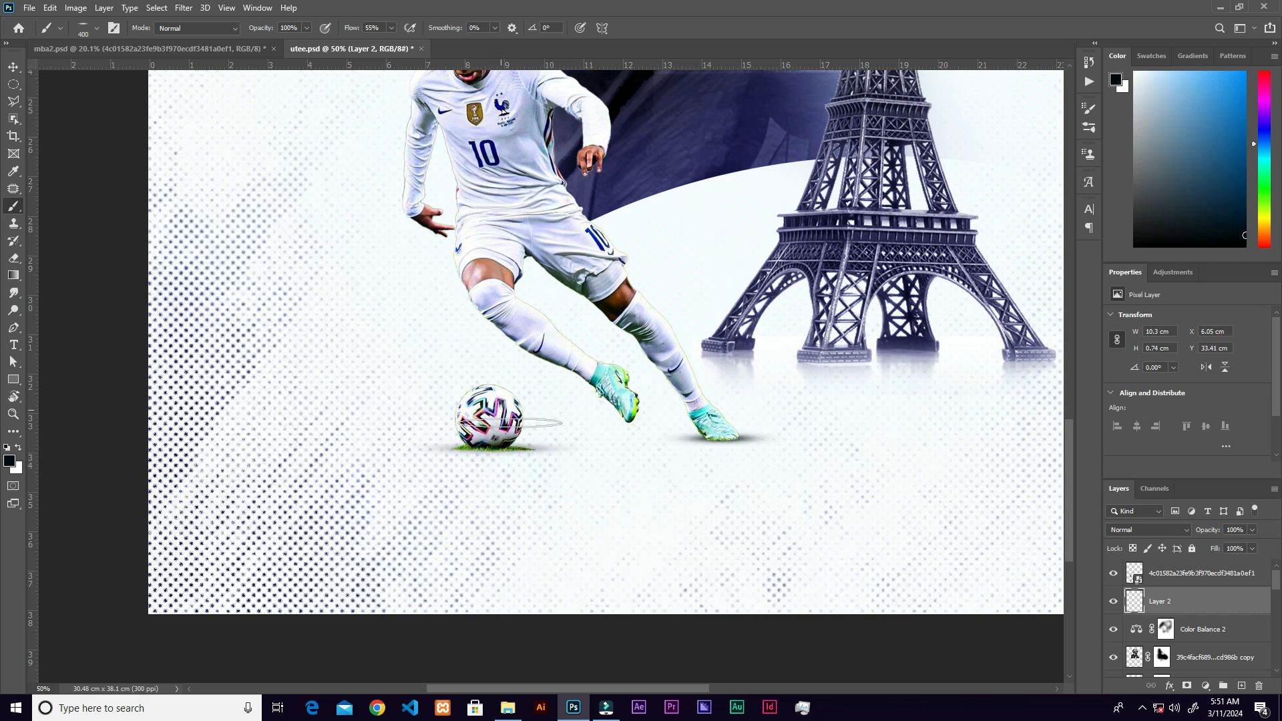
Dab a faint shadow on the ground beneath the raised boot with the flattened brush at 150 px and 6% flow
key(bracketleft)
key(bracketleft)
key(bracketright)
drag(373, 44, 383, 42)
key(bracketleft)
key(bracketleft)
key(bracketleft)
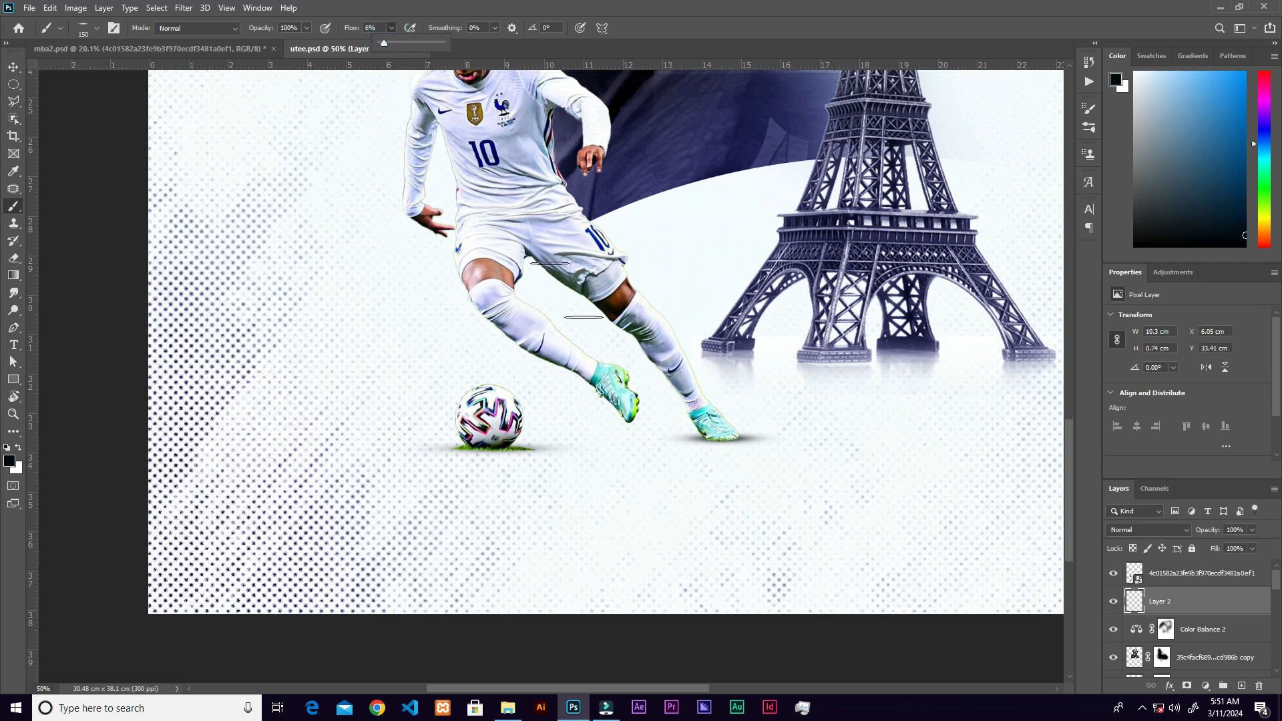
click(633, 436)
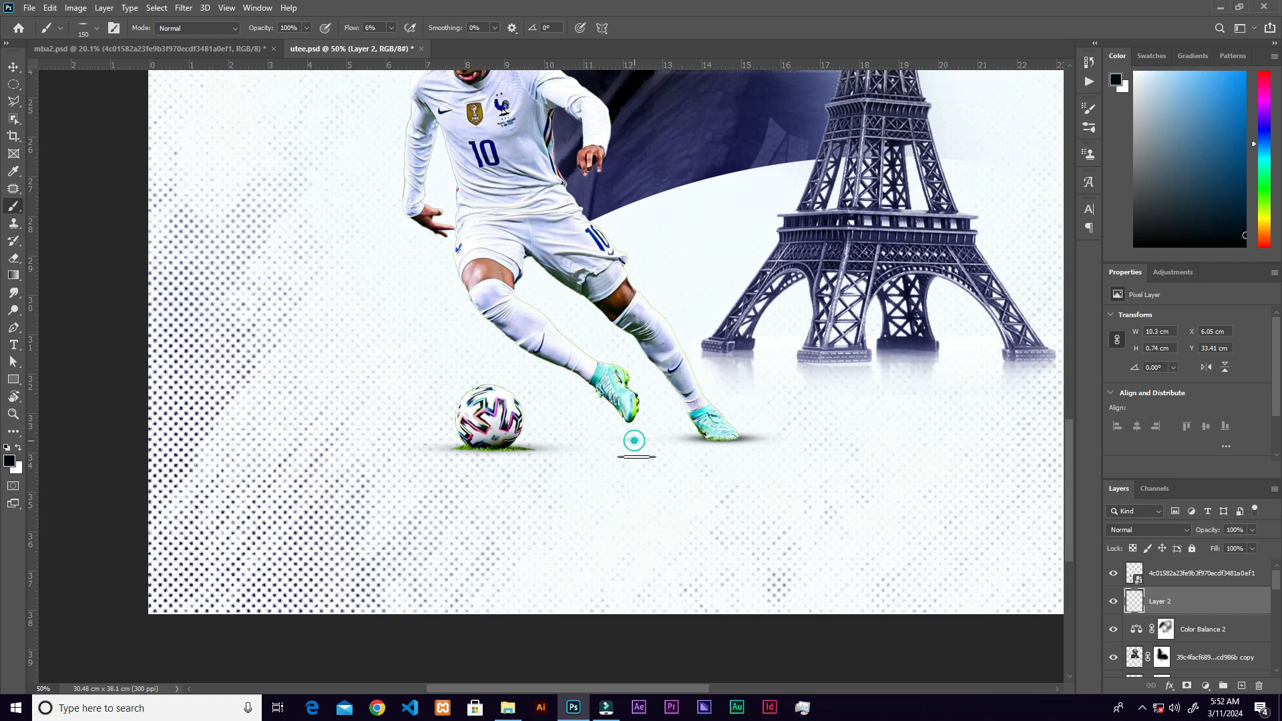
Duplicate the dribbling player layer and rasterize the copy
key(ctrl+minus)
key(ctrl+minus)
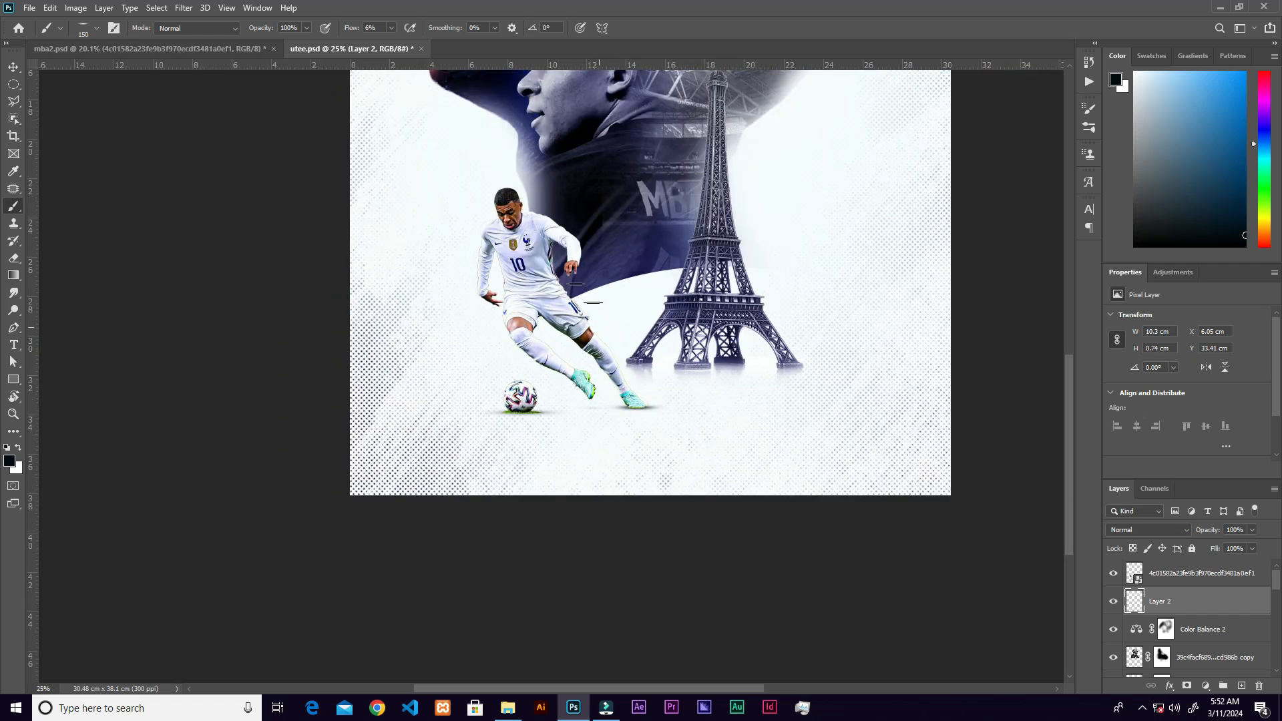
key(ctrl+minus)
key(ctrl+minus)
key(ctrl+plus)
key(ctrl+plus)
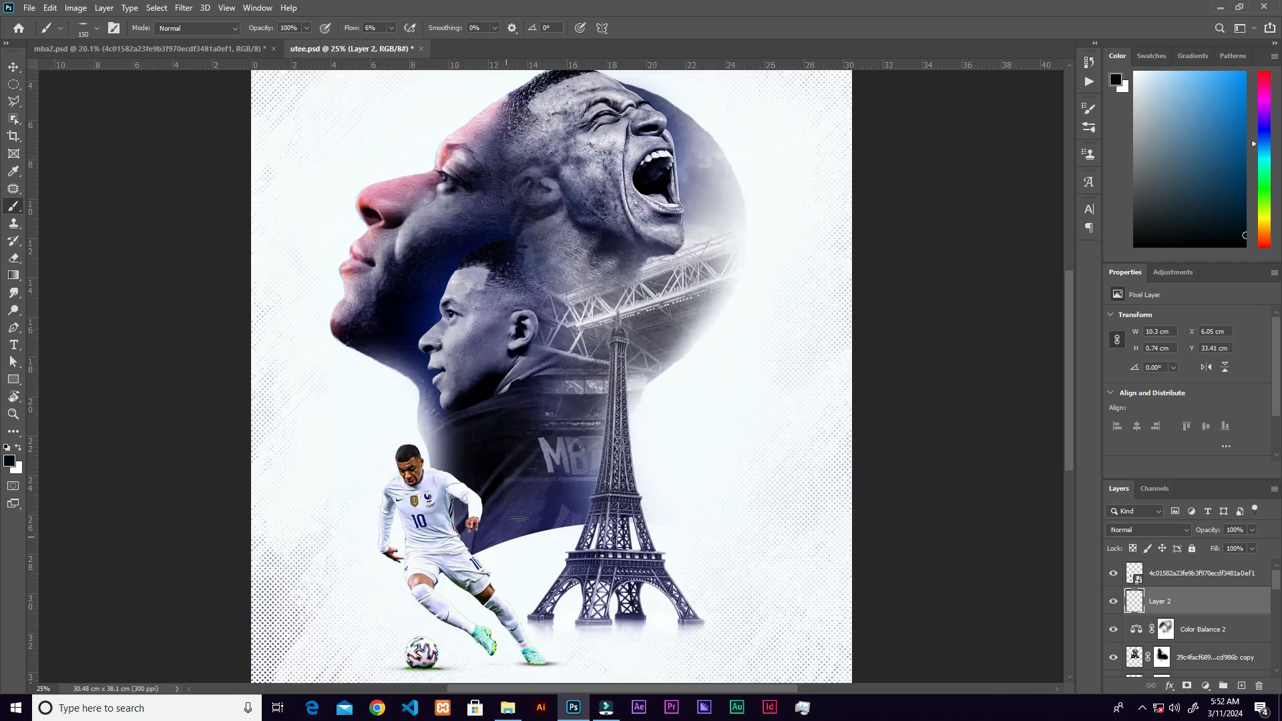
drag(572, 478, 709, 289)
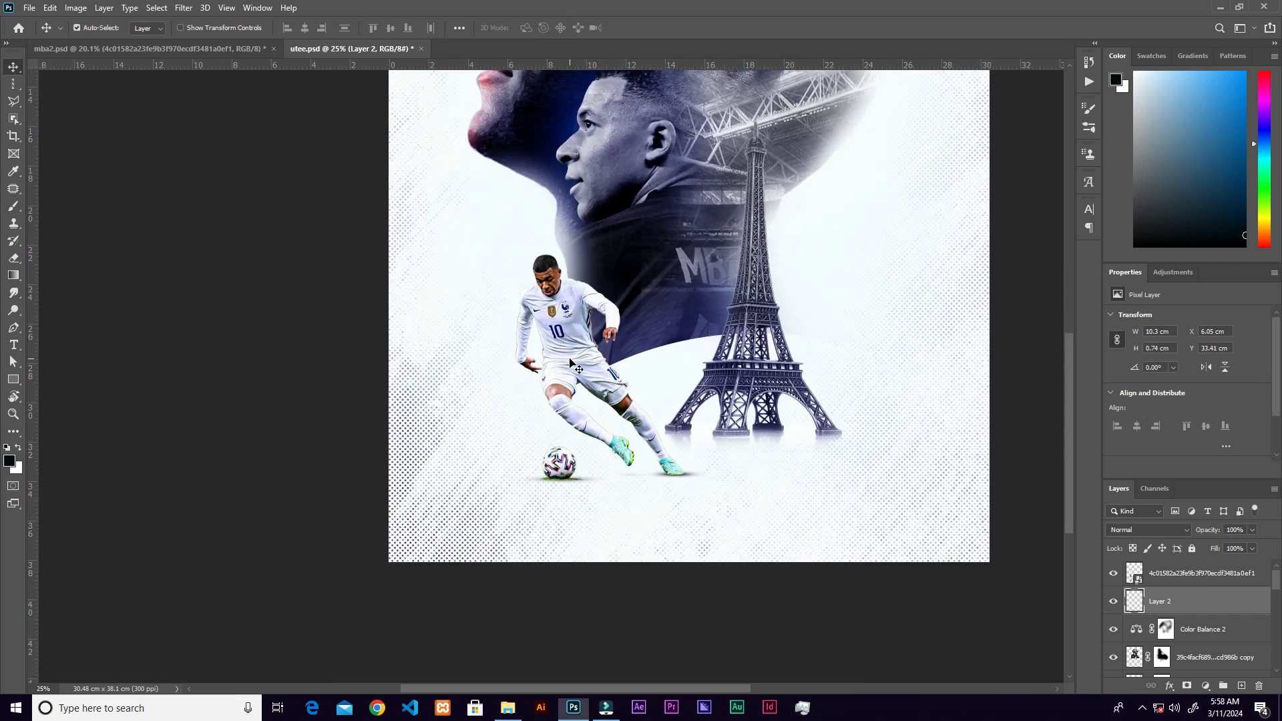
click(1234, 580)
drag(1261, 569, 1241, 686)
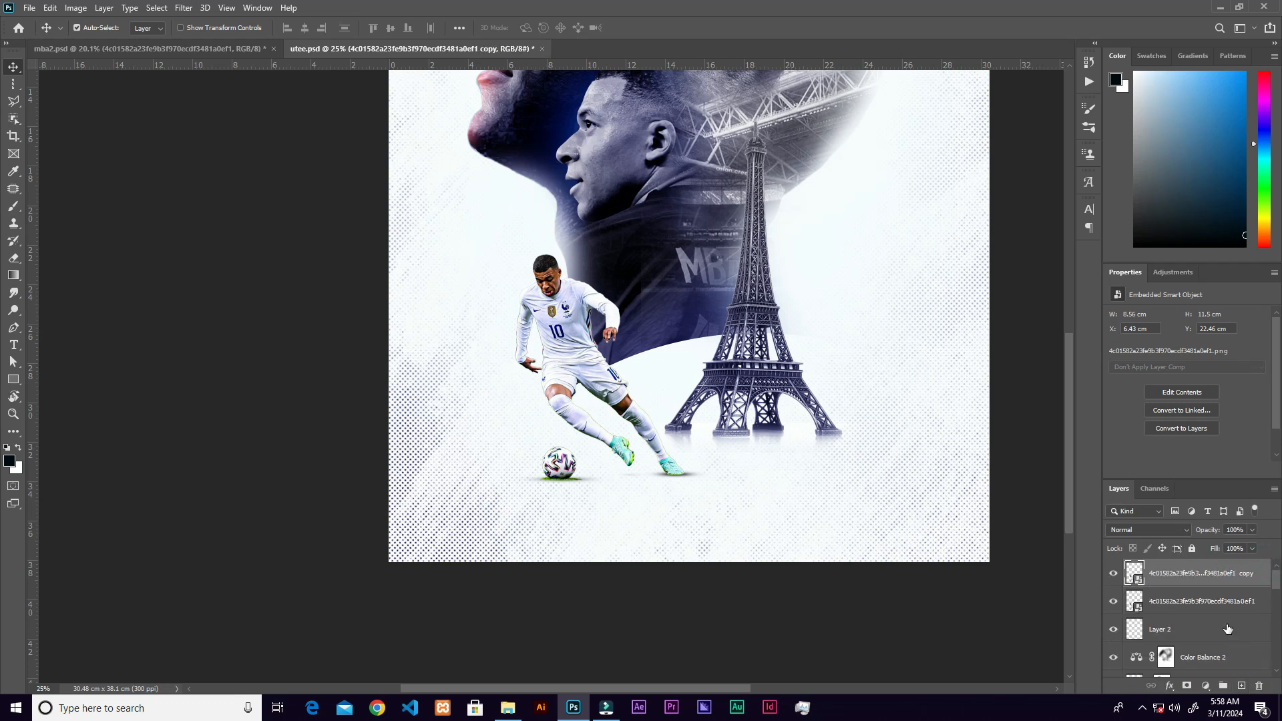
right_click(1201, 579)
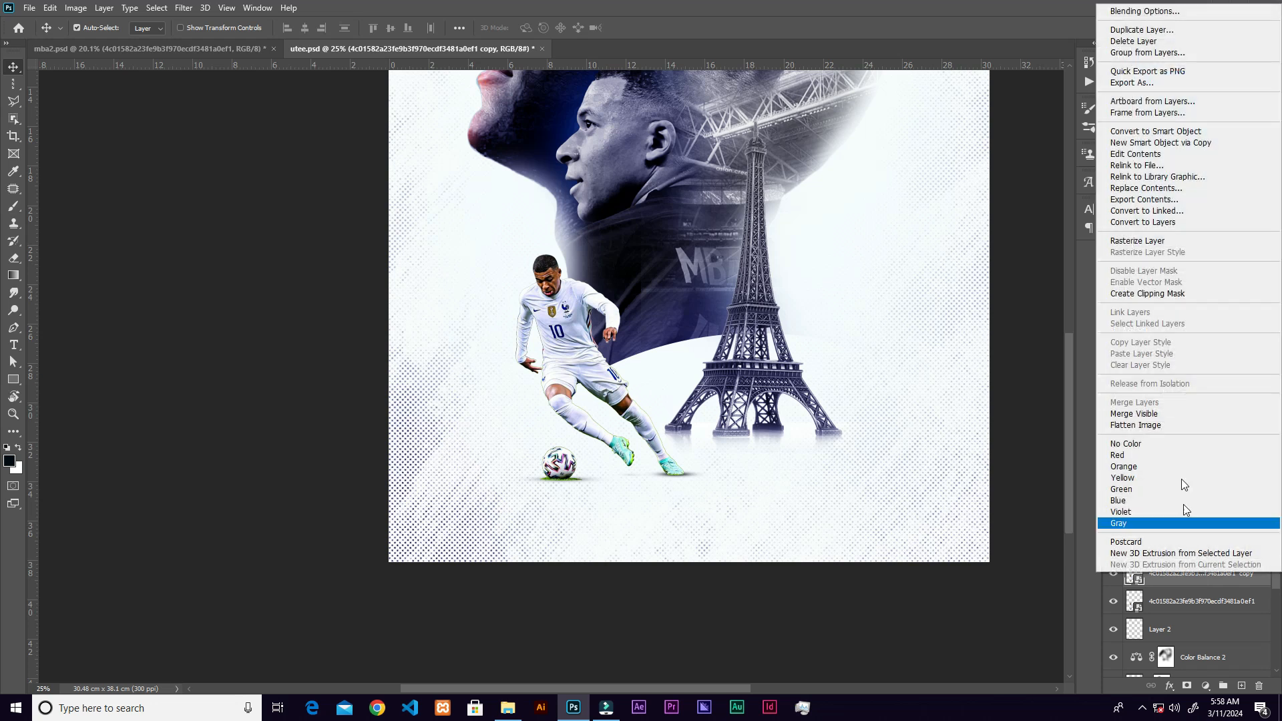
click(1177, 243)
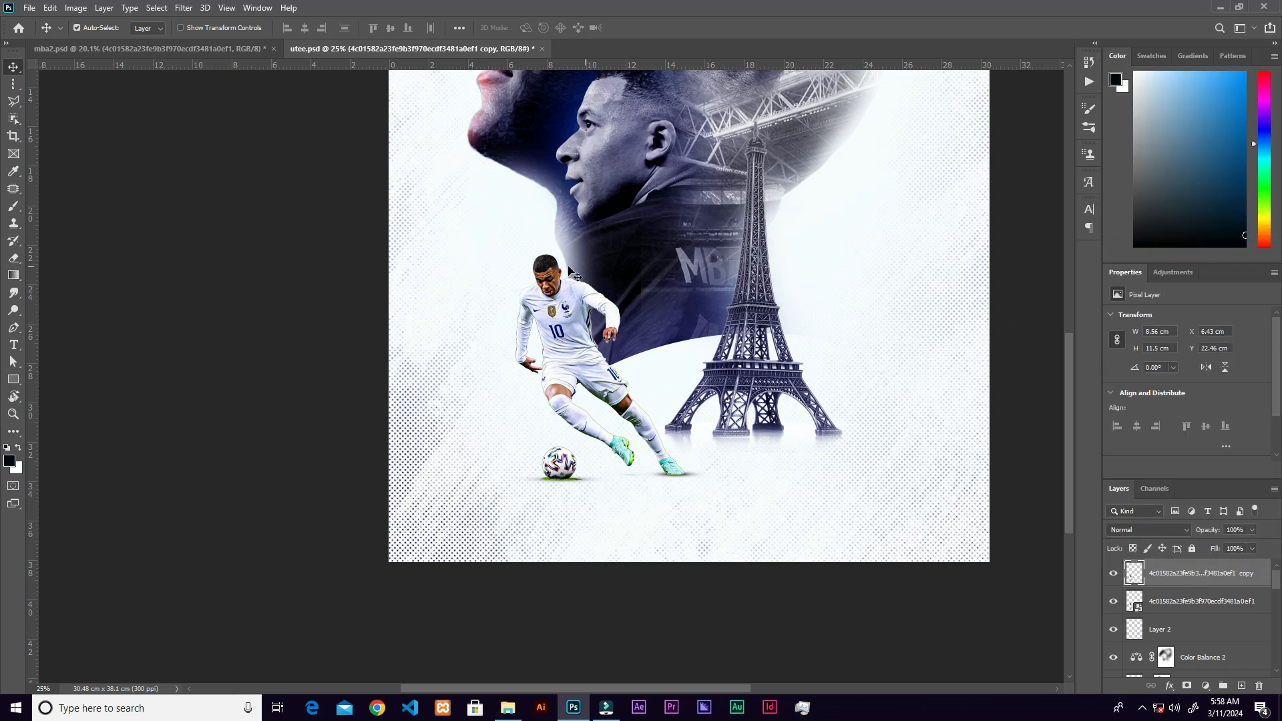
Rotate the rasterized player copy clockwise by about 34° with Free Transform
scroll(560, 337, up, 1)
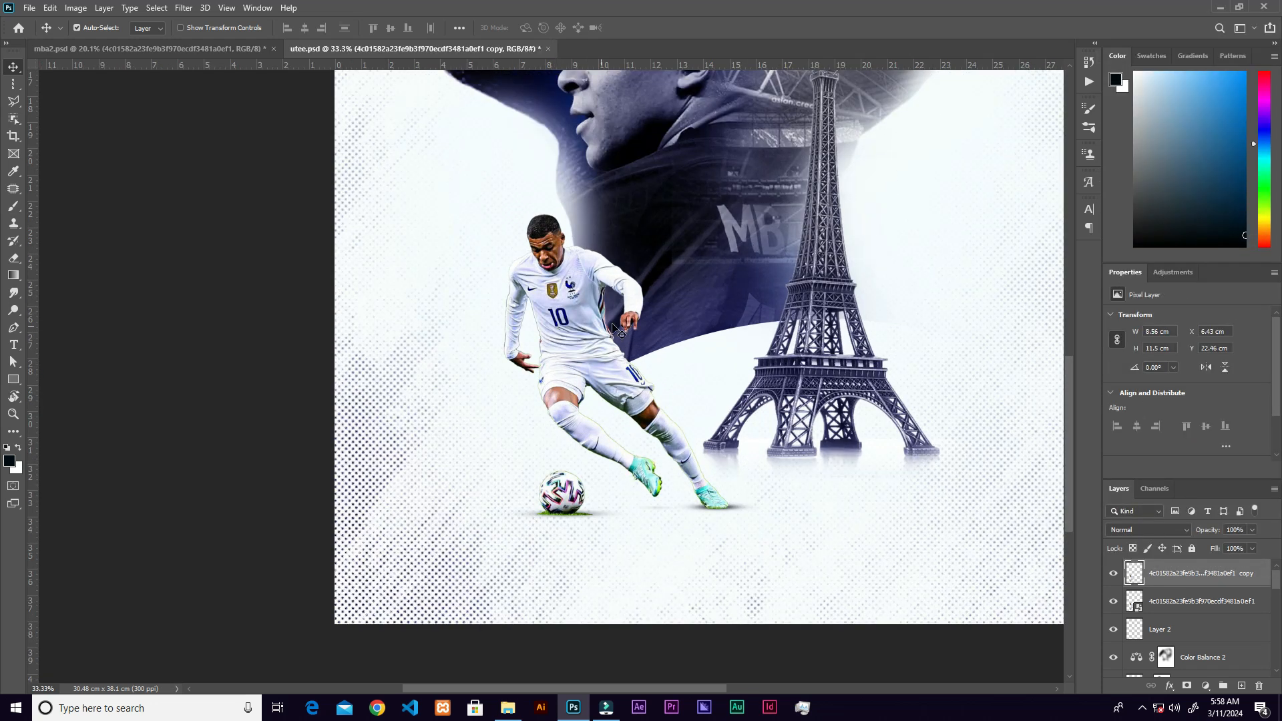
key(ctrl+t)
drag(746, 221, 672, 64)
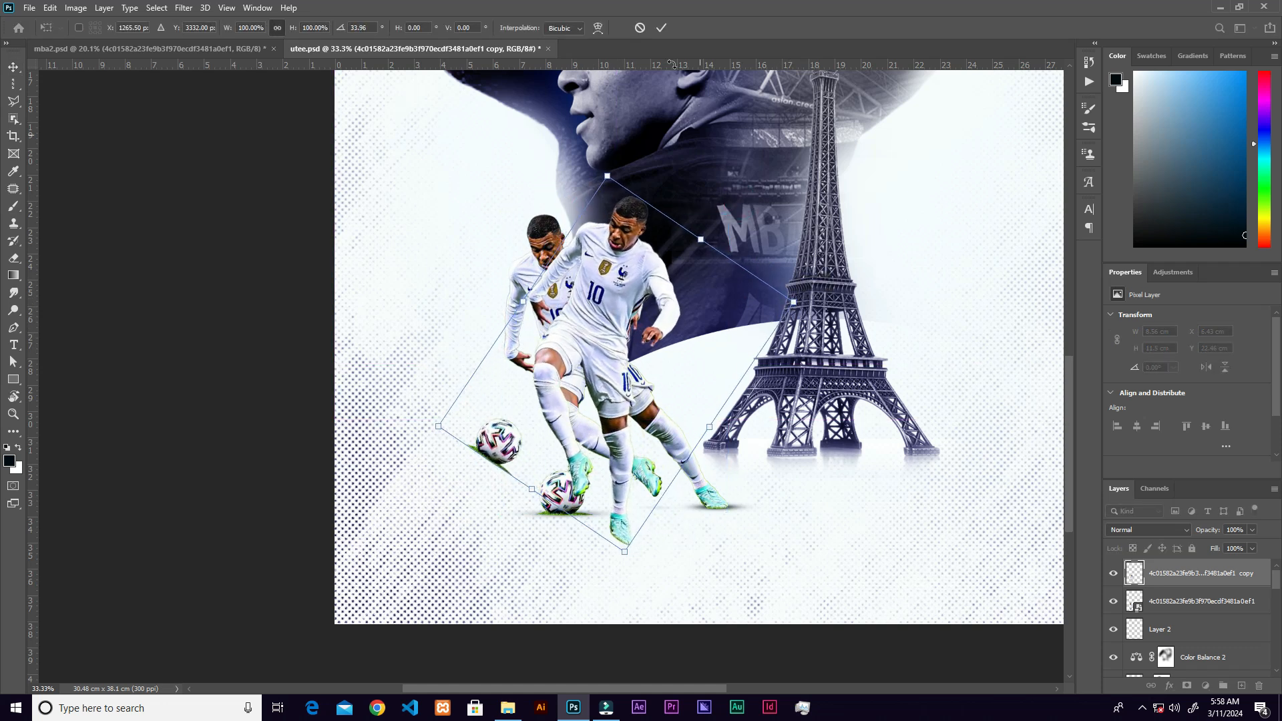
click(661, 27)
Select a single pixel column through the rotated copy's head, torso and standing leg, at about 11.17 cm horizontally, using the Single Column Marquee tool
key(ctrl+plus)
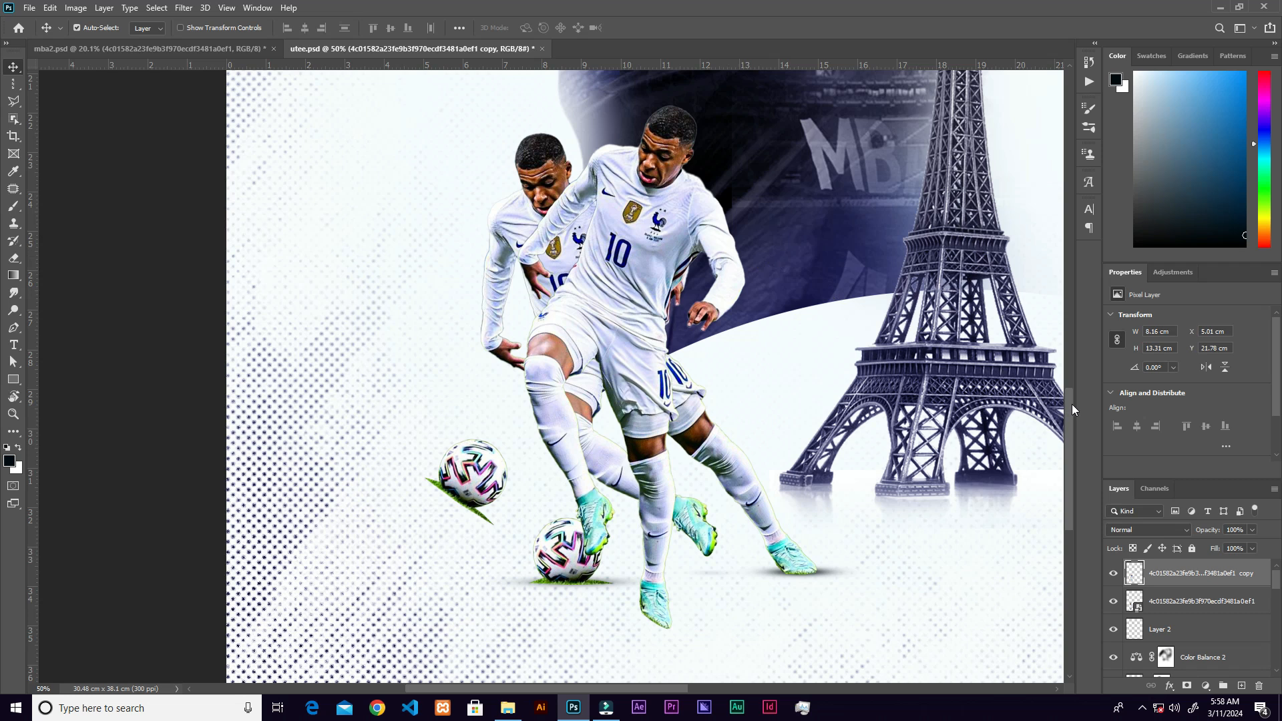
scroll(1072, 403, up, 1)
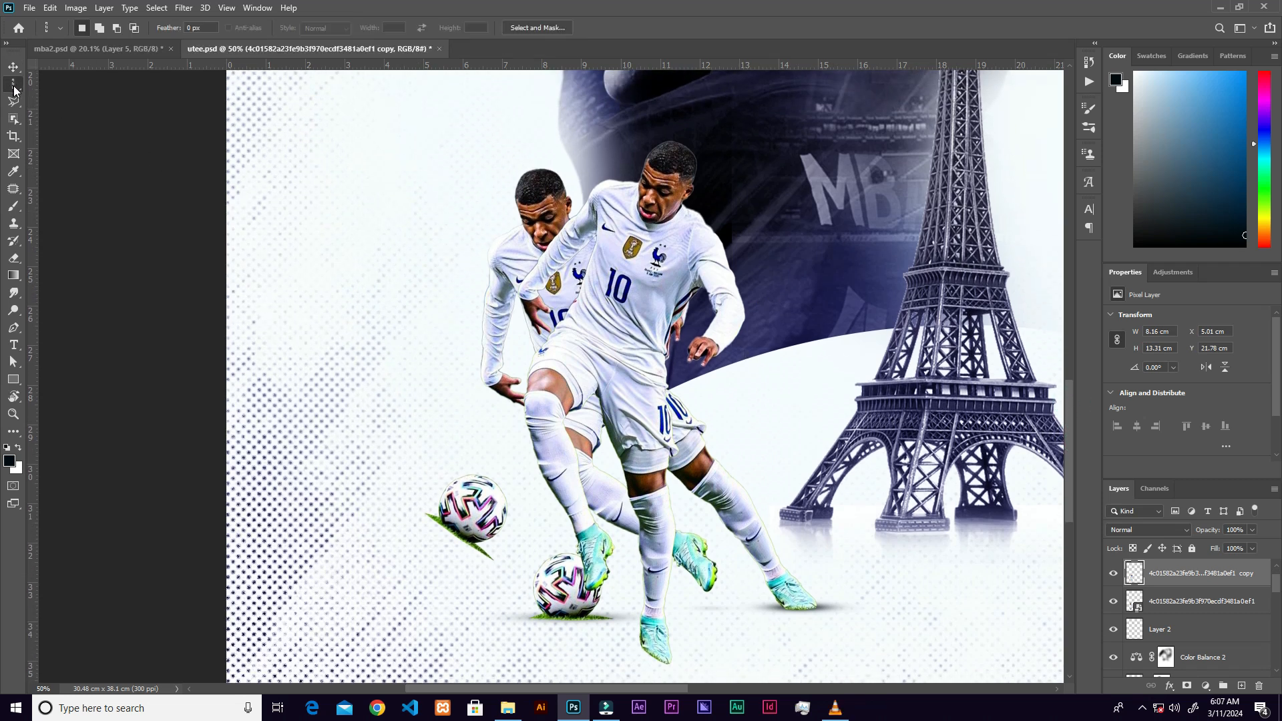
right_click(14, 87)
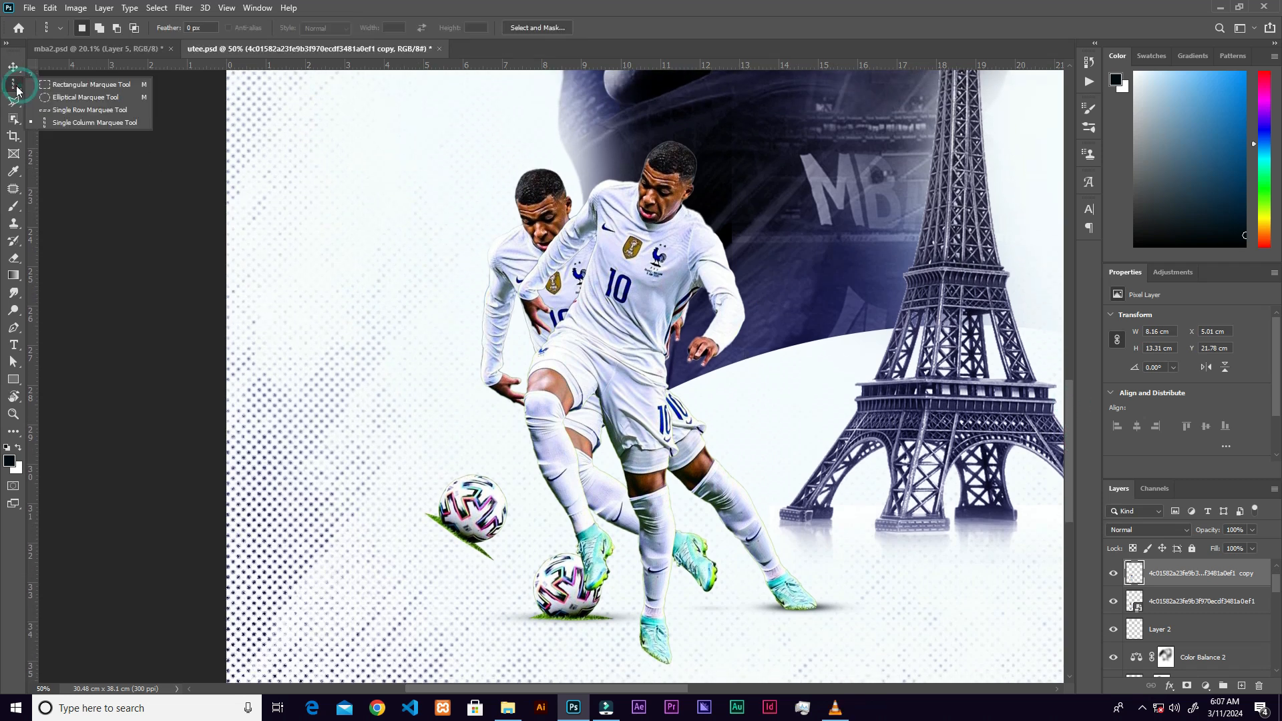
click(72, 123)
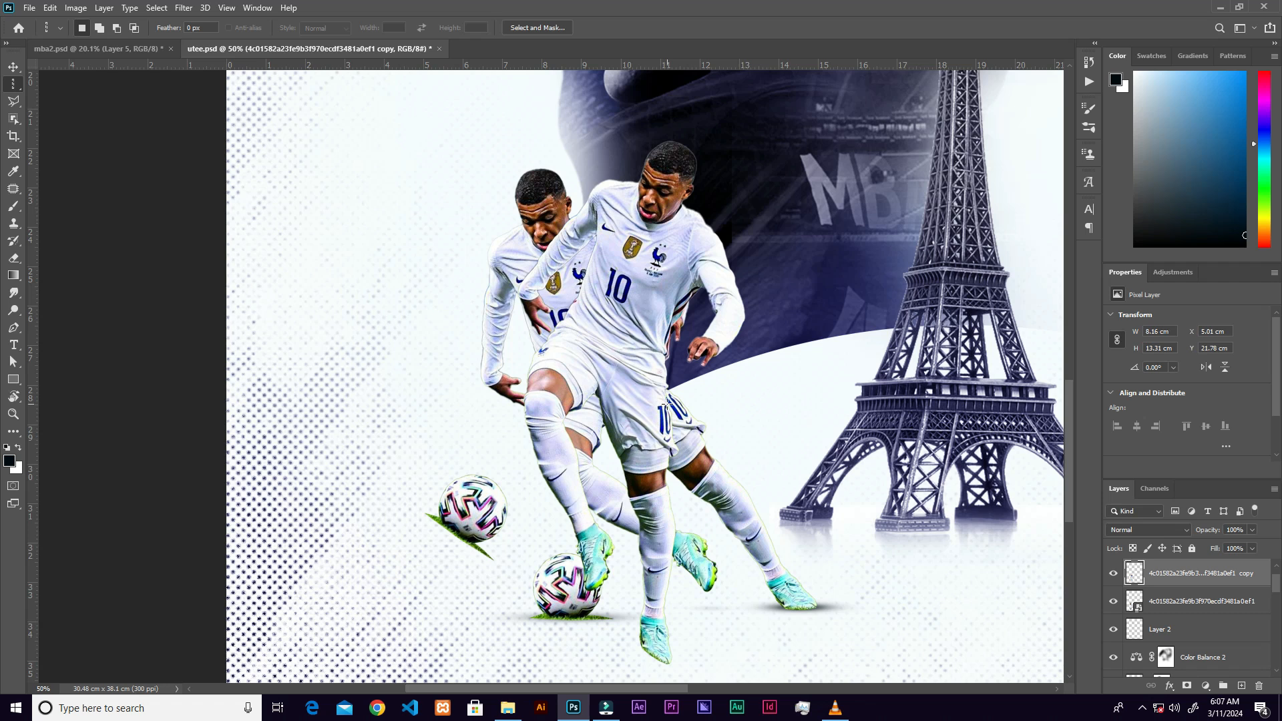
key(ctrl+plus)
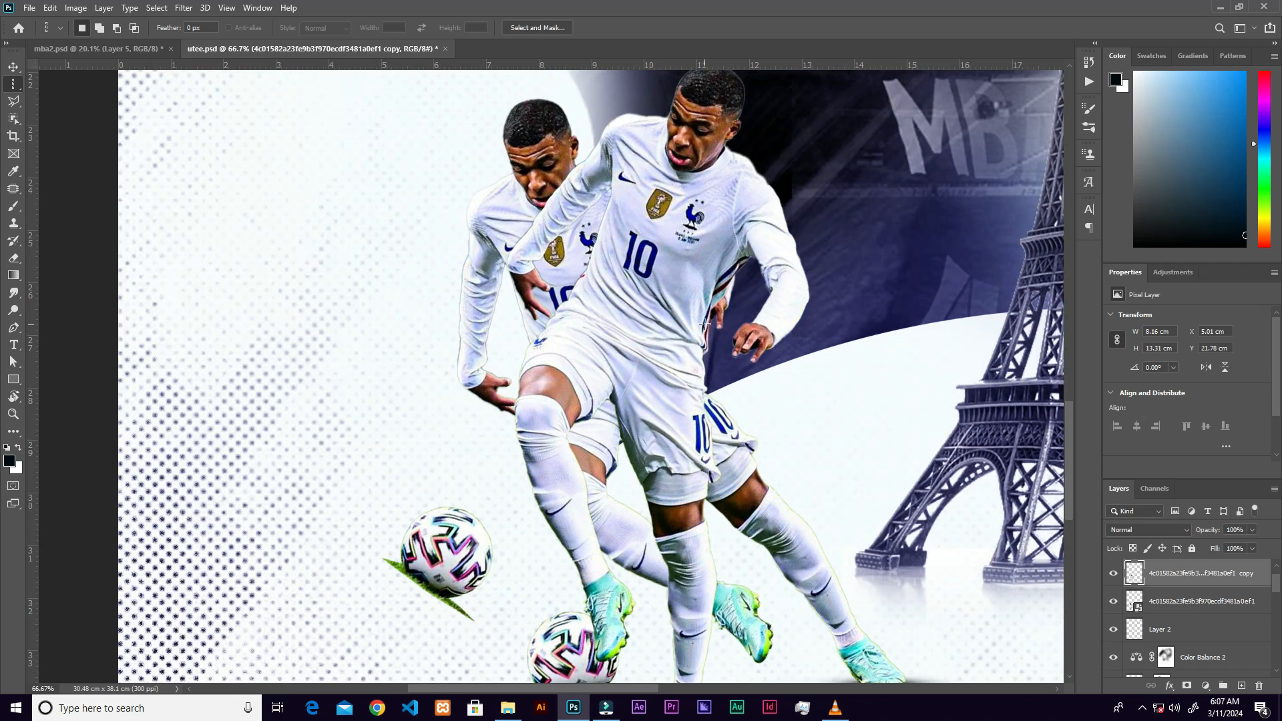
mouse_move(1067, 414)
mouse_down()
mouse_move(1069, 446)
mouse_move(1070, 424)
mouse_up()
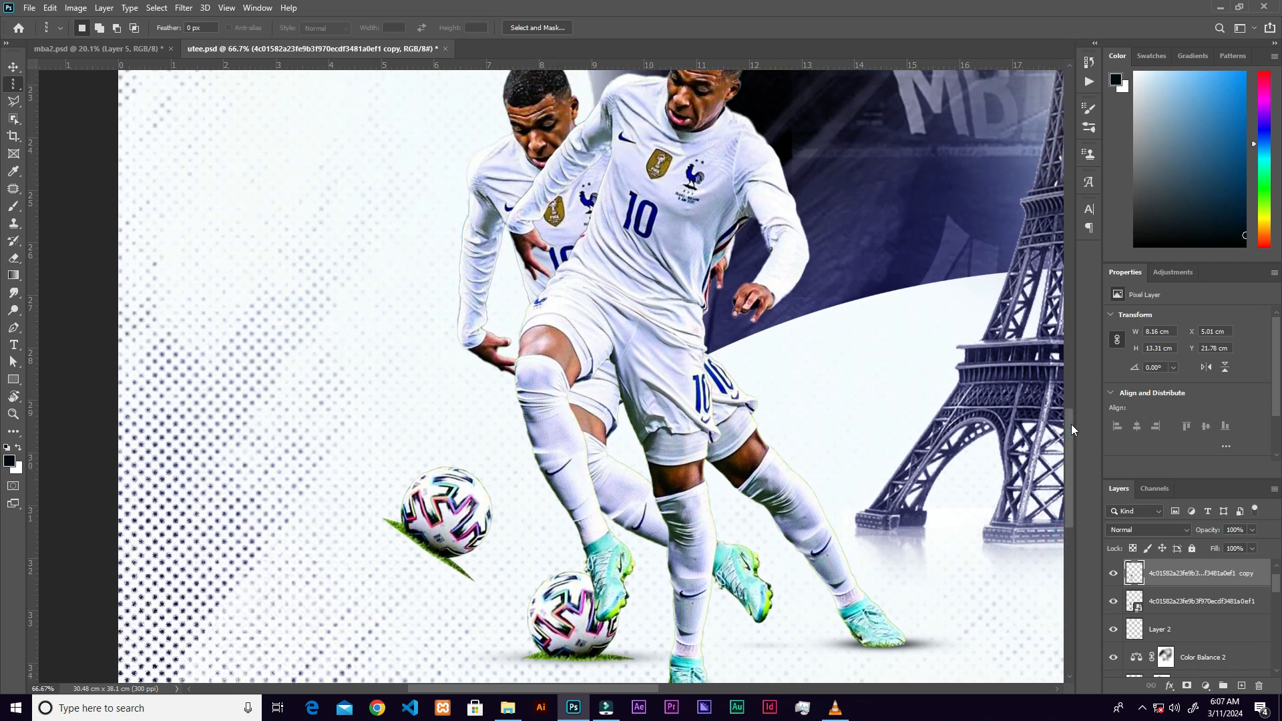
click(705, 279)
key(ctrl+plus)
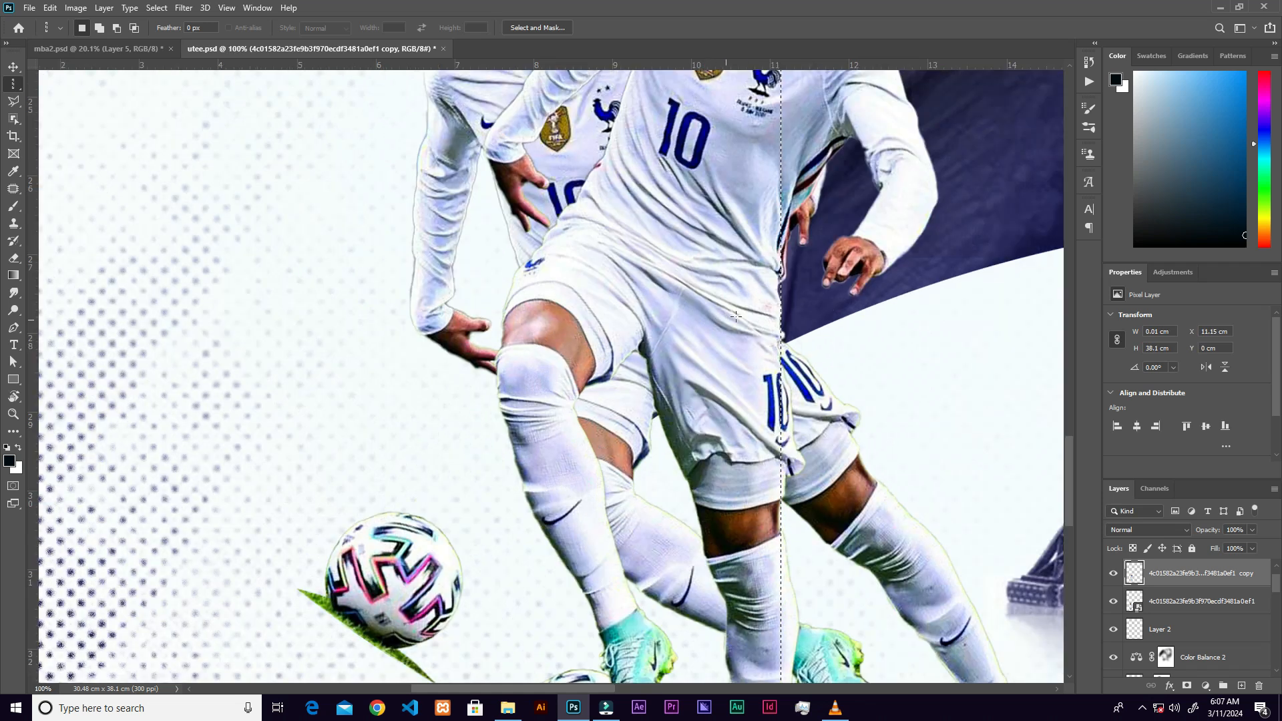
key(ctrl+plus)
drag(771, 344, 727, 380)
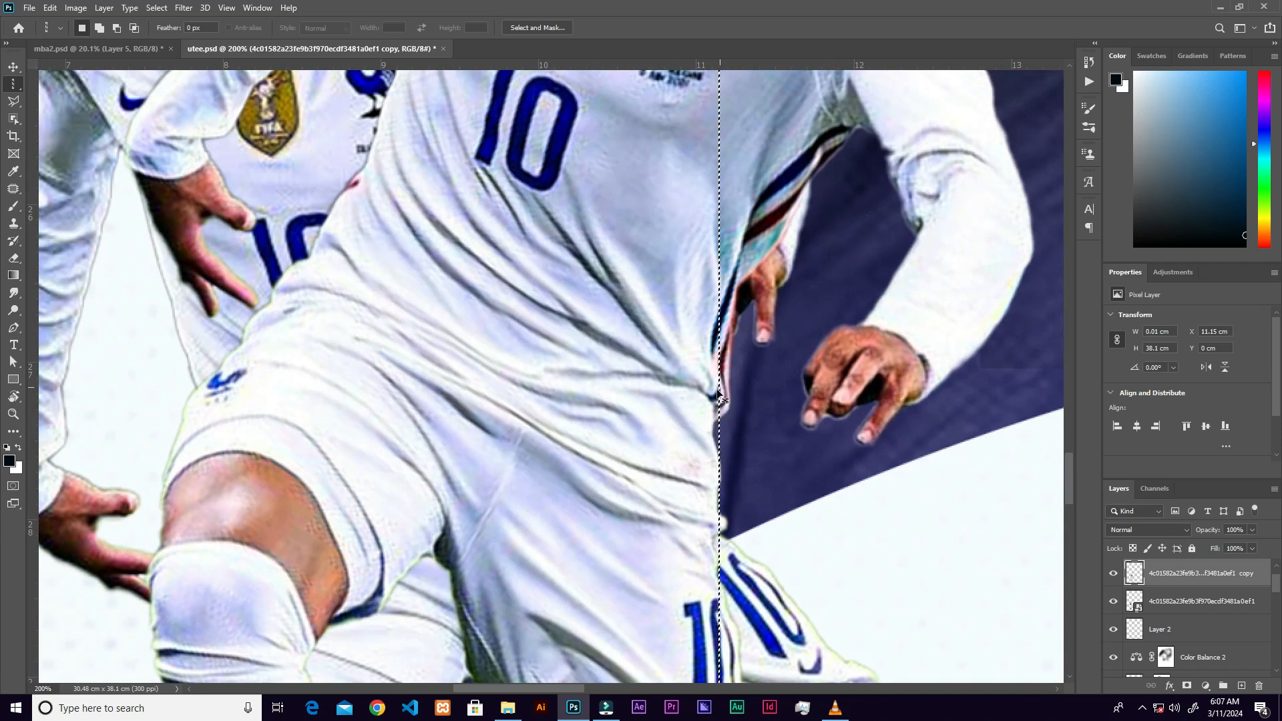
key(ctrl+d)
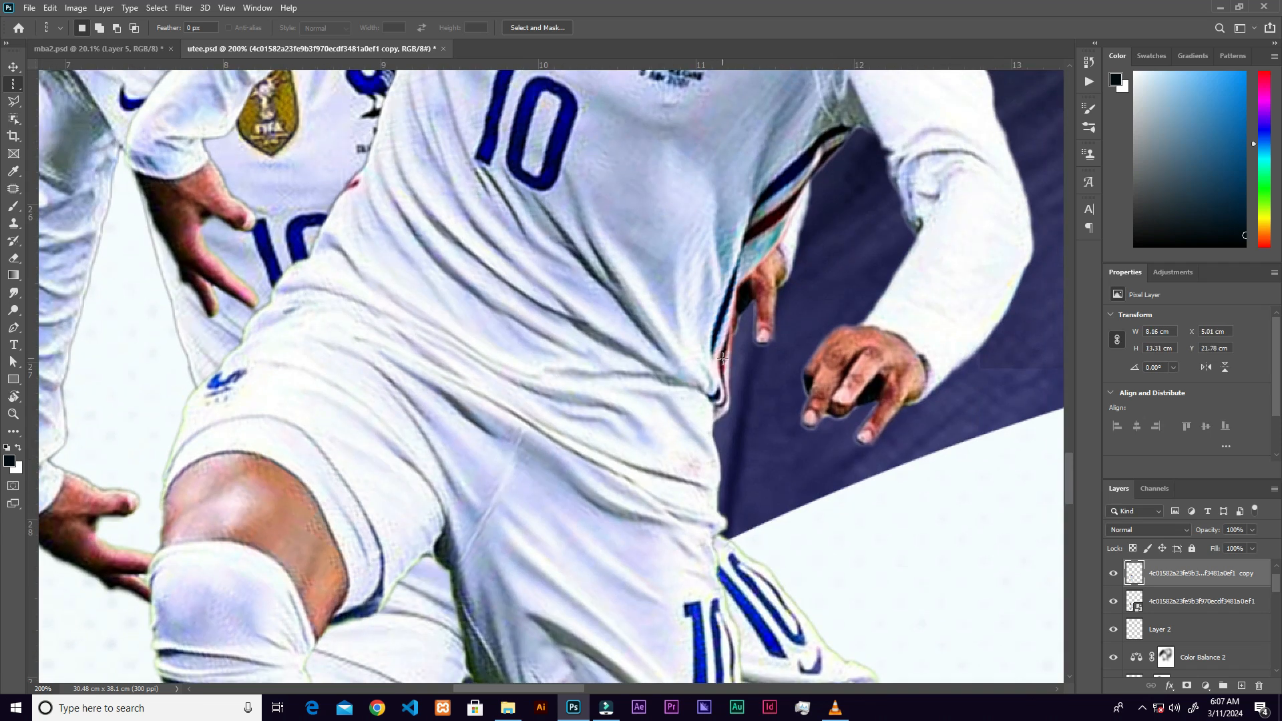
click(722, 353)
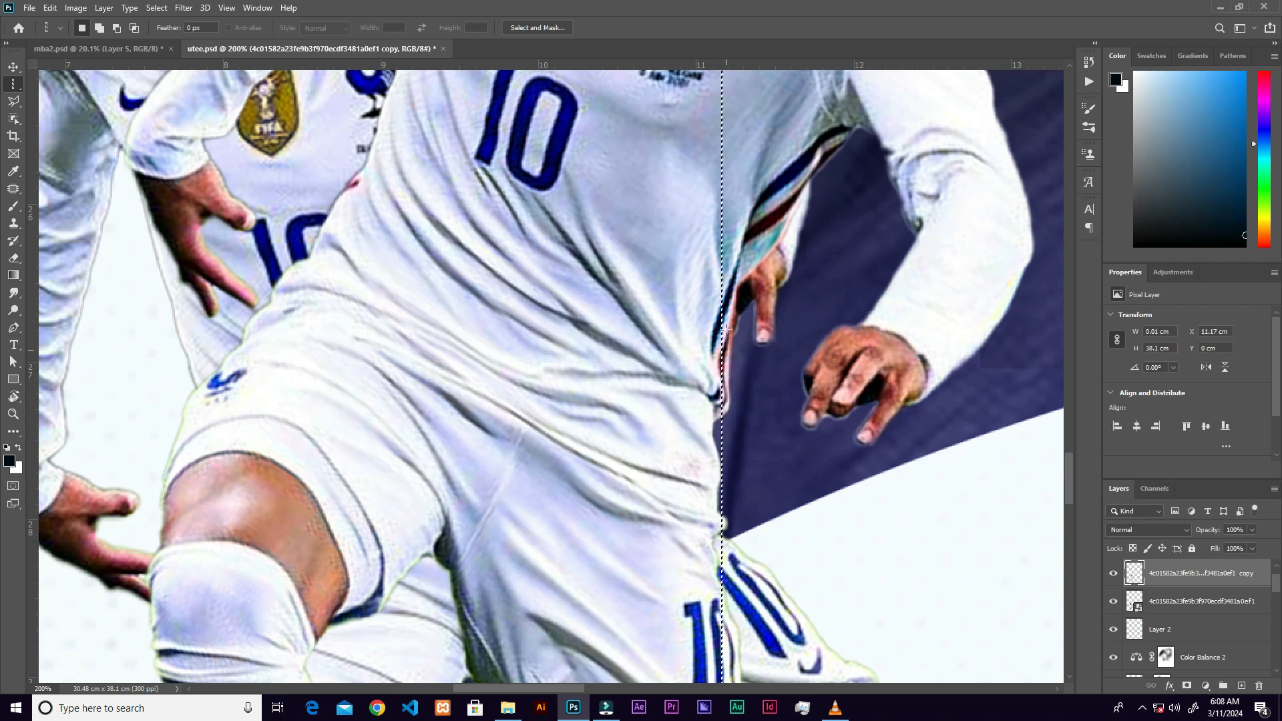
Copy the selected pixel column of the rotated player onto its own layer and hide the rotated copy
key(ctrl+minus)
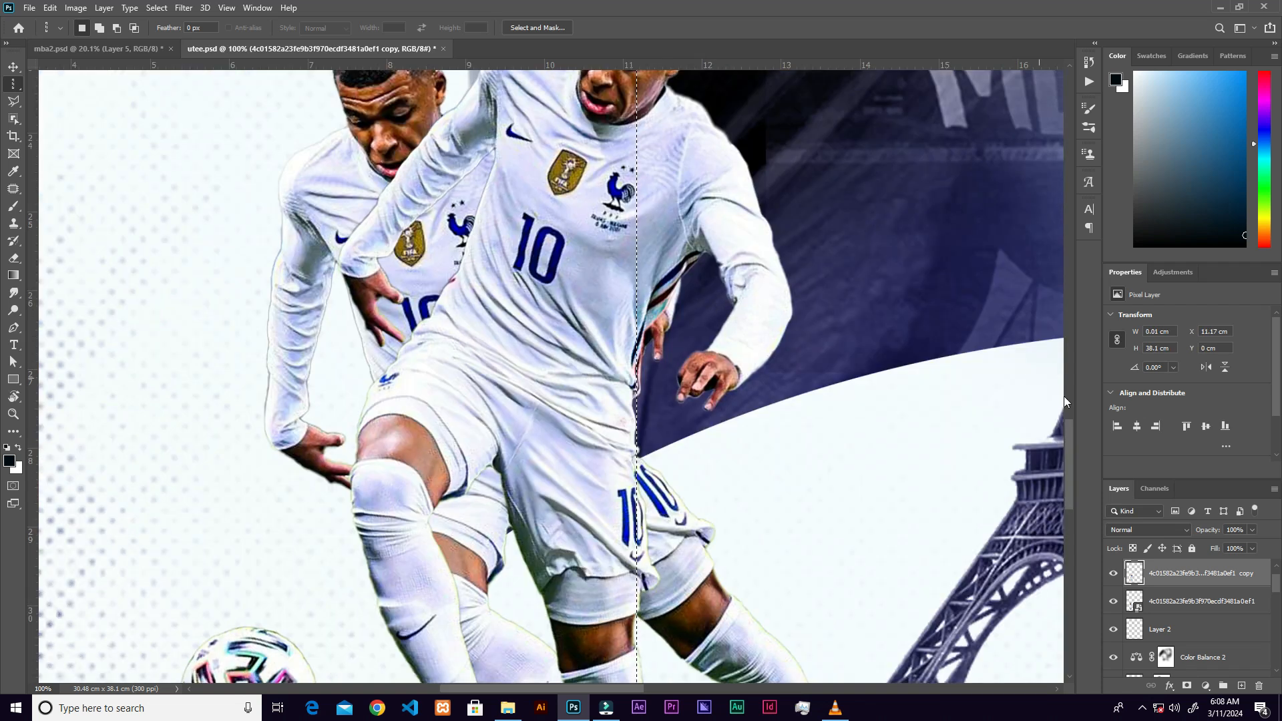
drag(1068, 431, 1067, 396)
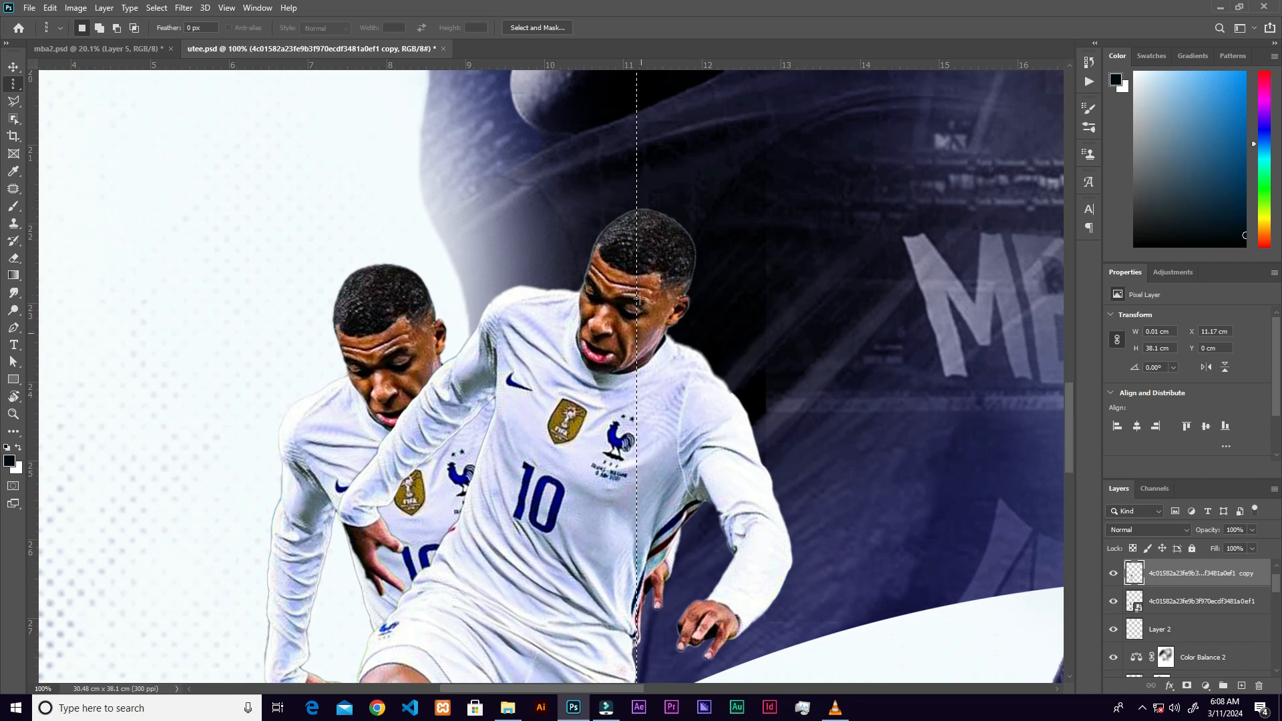
drag(1071, 424, 1061, 499)
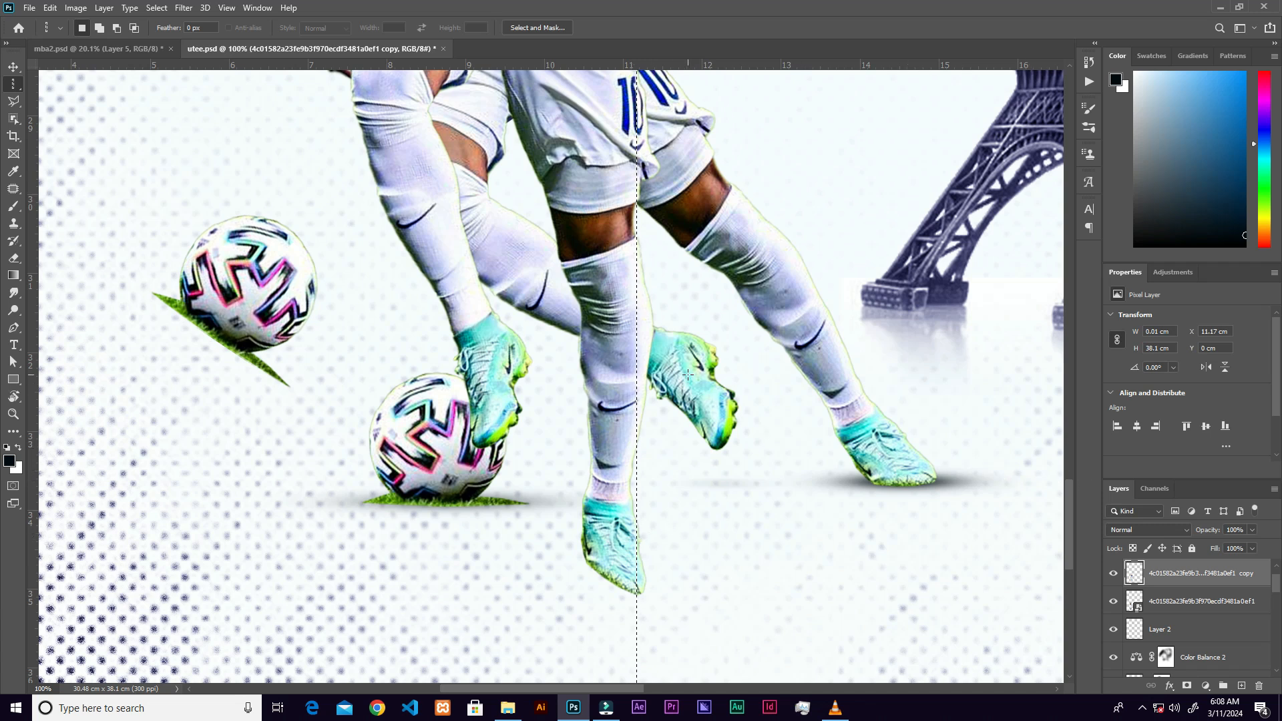
key(ctrl+minus)
key(ctrl+minus)
key(ctrl+minus)
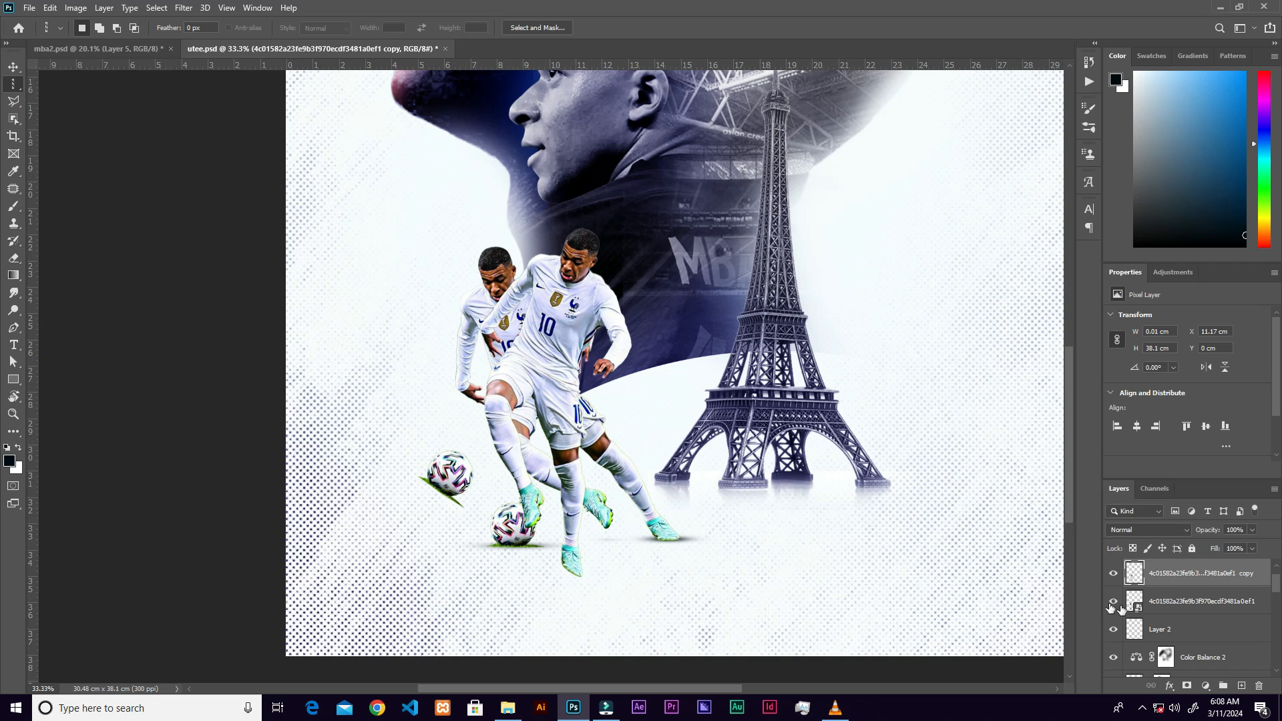
key(ctrl+shift+alt+n)
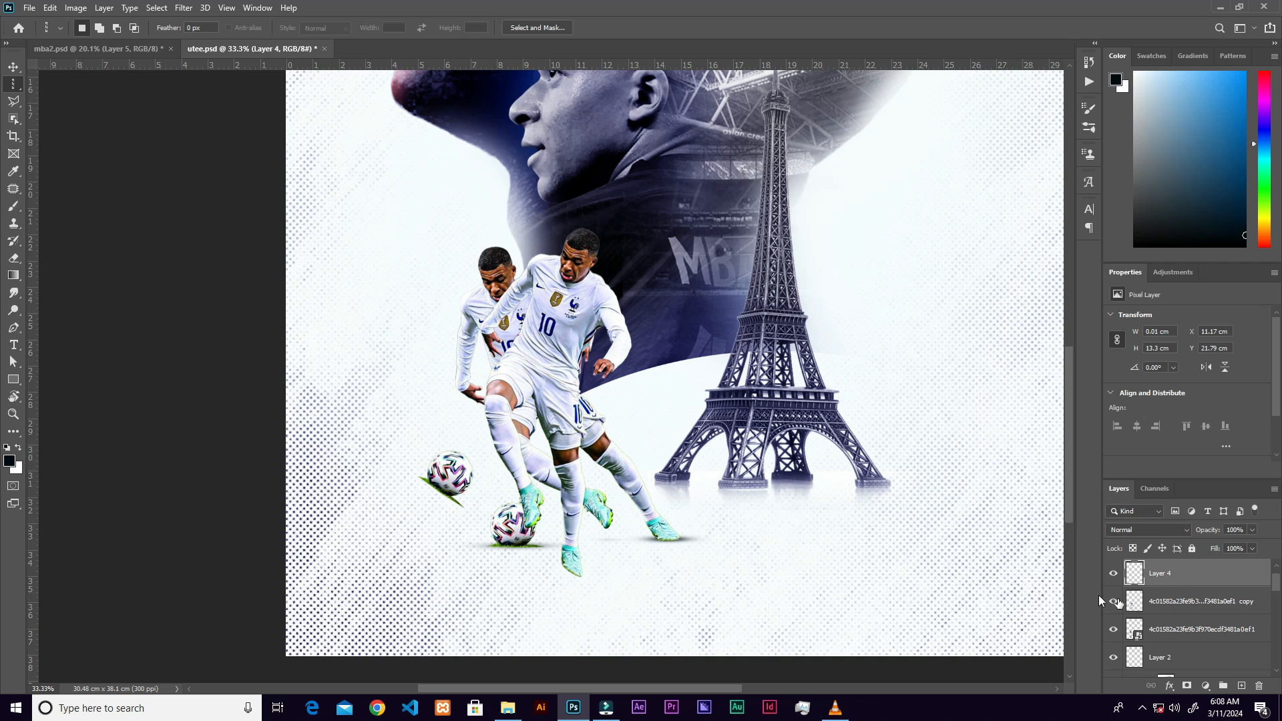
click(1113, 602)
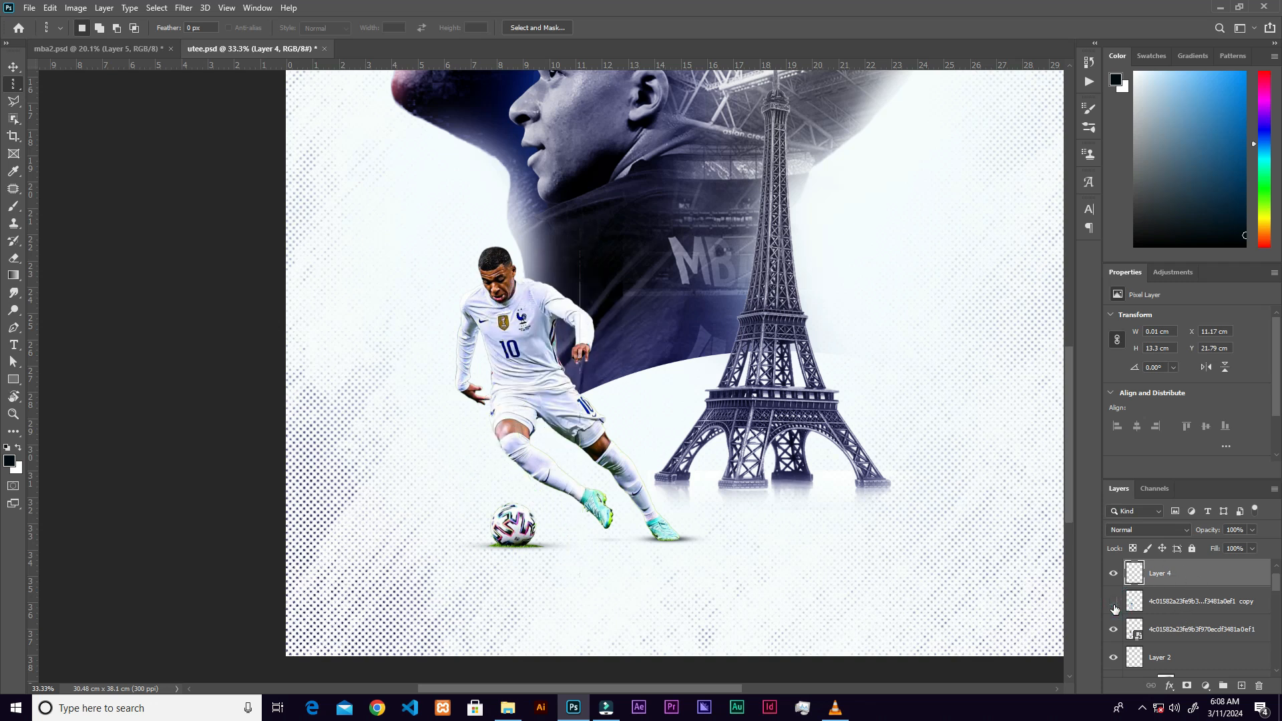
Add a black Solid Color fill layer between the hidden player copy and the pixel-column layer to inspect the strip
click(1187, 600)
click(1206, 686)
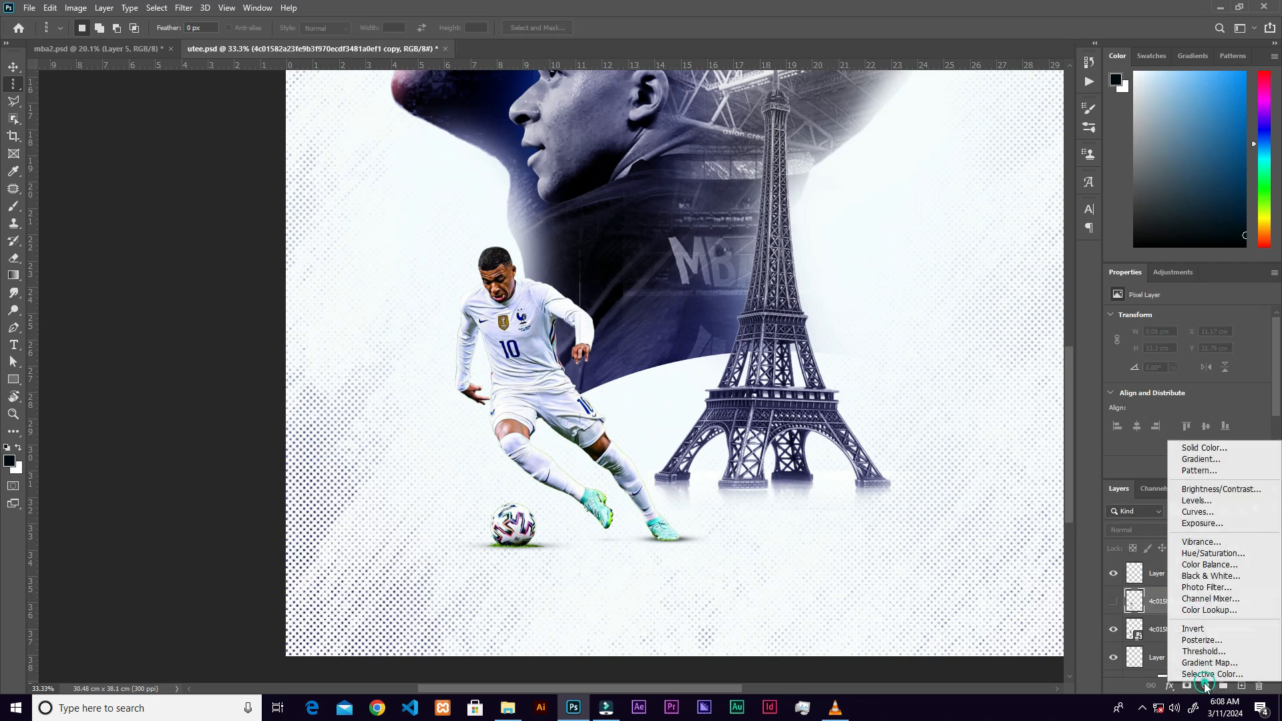
click(1207, 448)
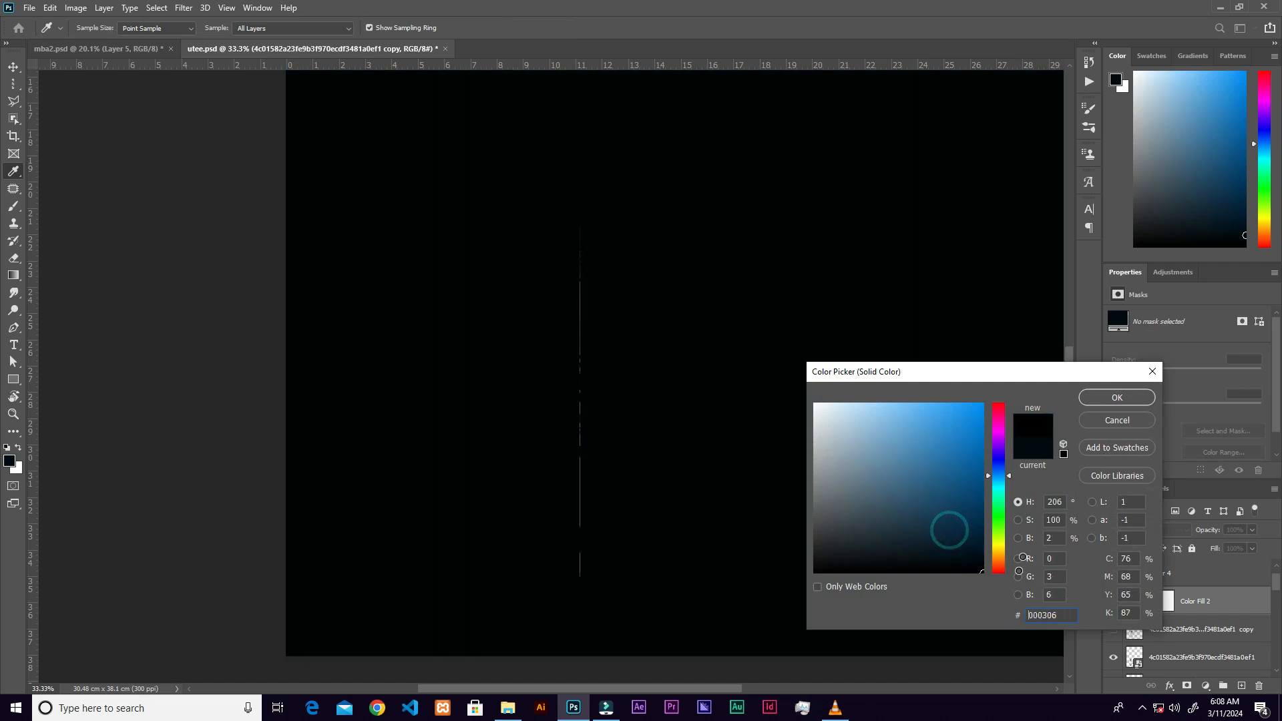
click(1111, 398)
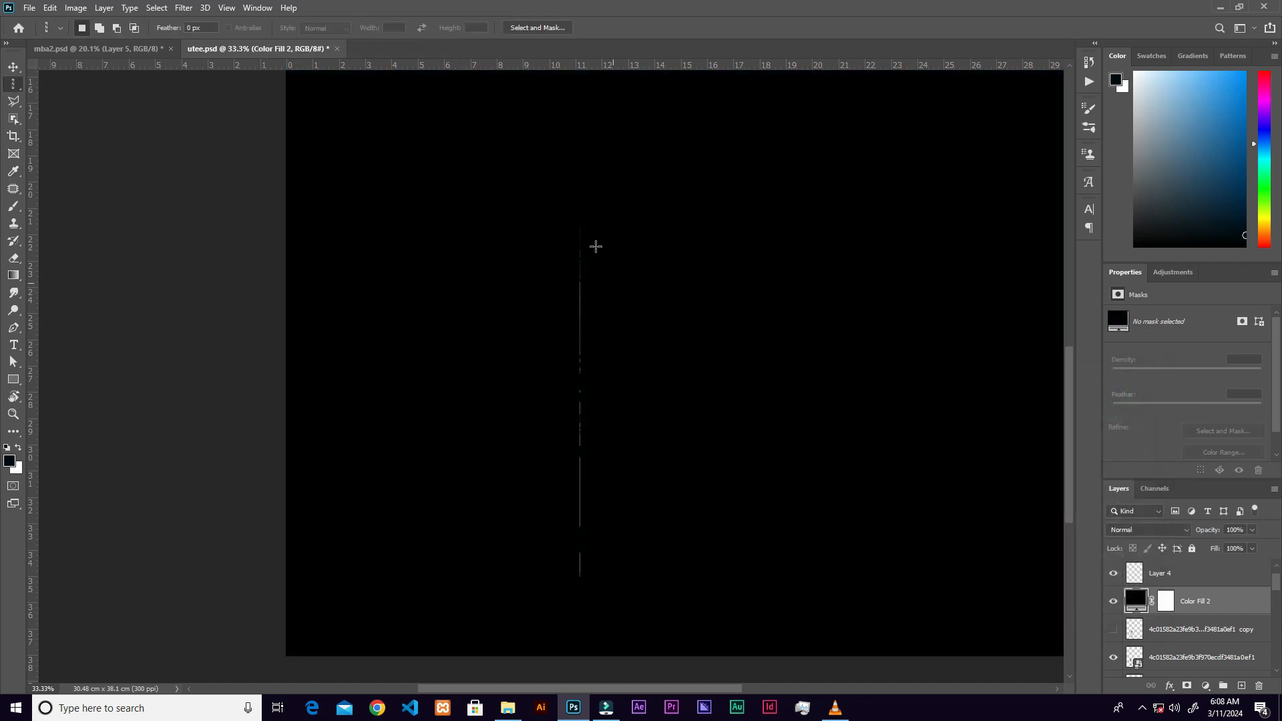
scroll(564, 420, up, 1)
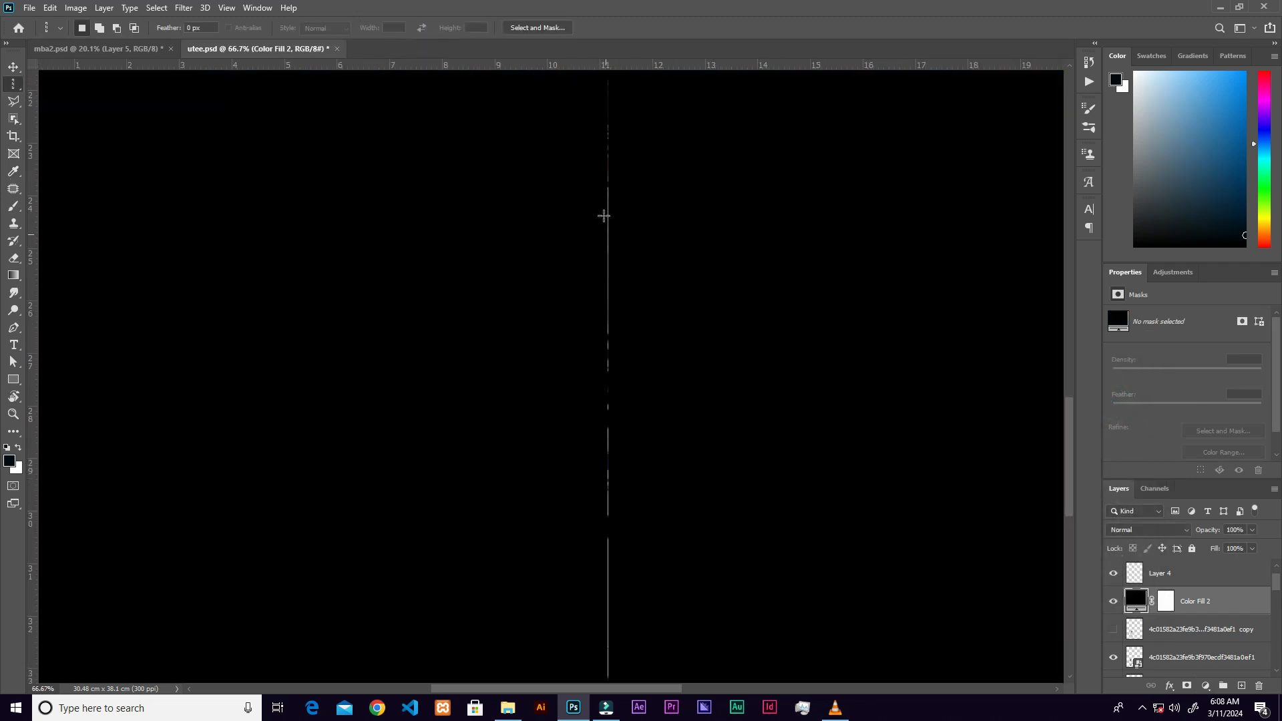
scroll(614, 530, down, 1)
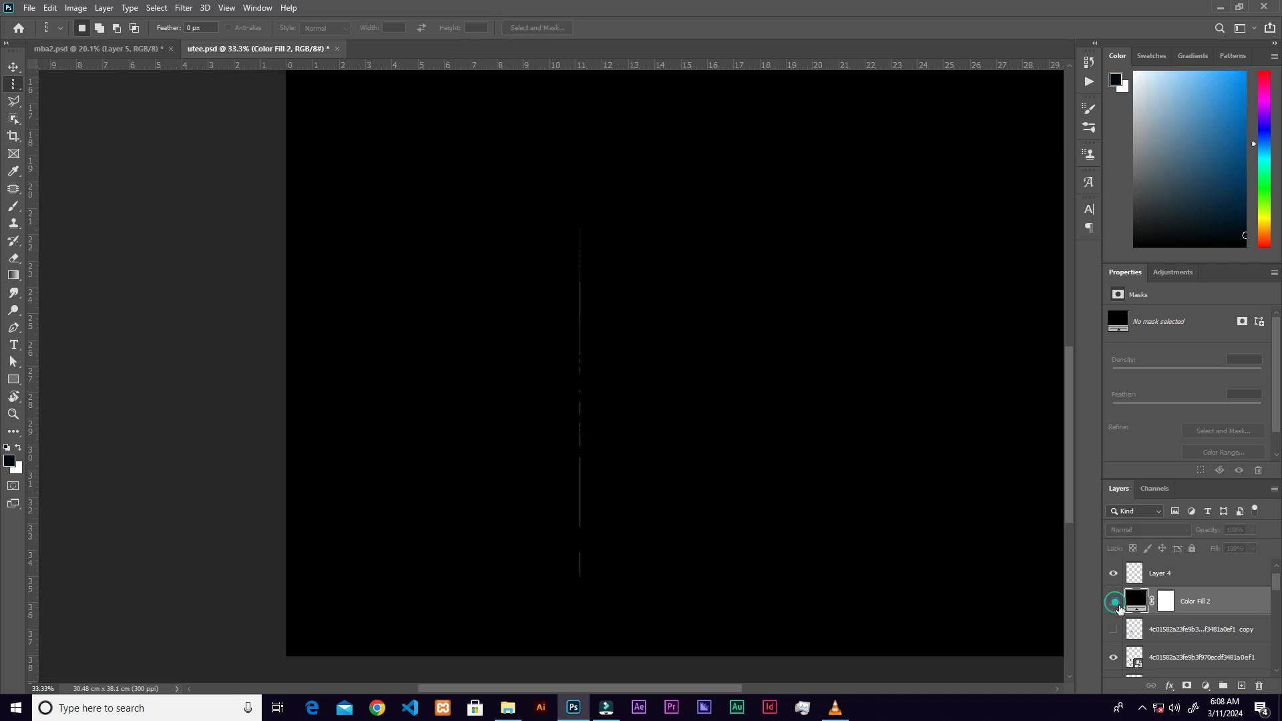
Delete the black color fill layer and the hidden rotated player copy, keeping the pixel-column layer active
click(1113, 602)
drag(1234, 602, 1258, 685)
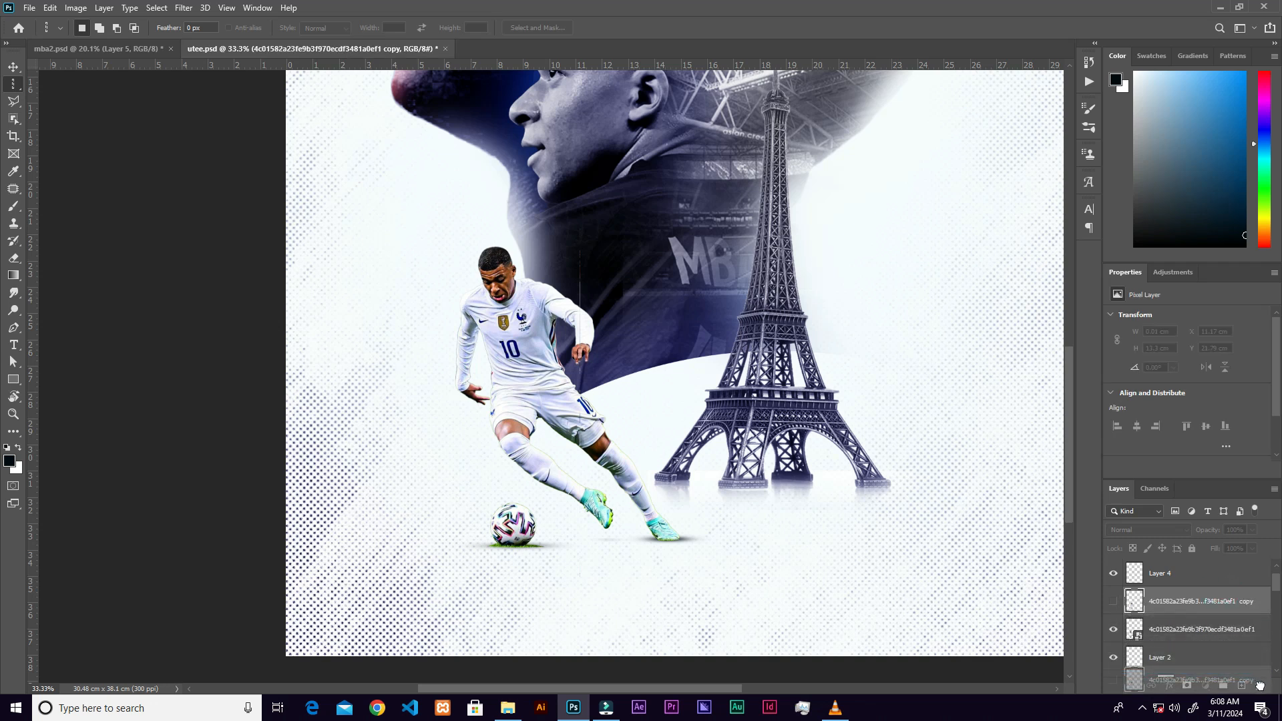
click(1190, 572)
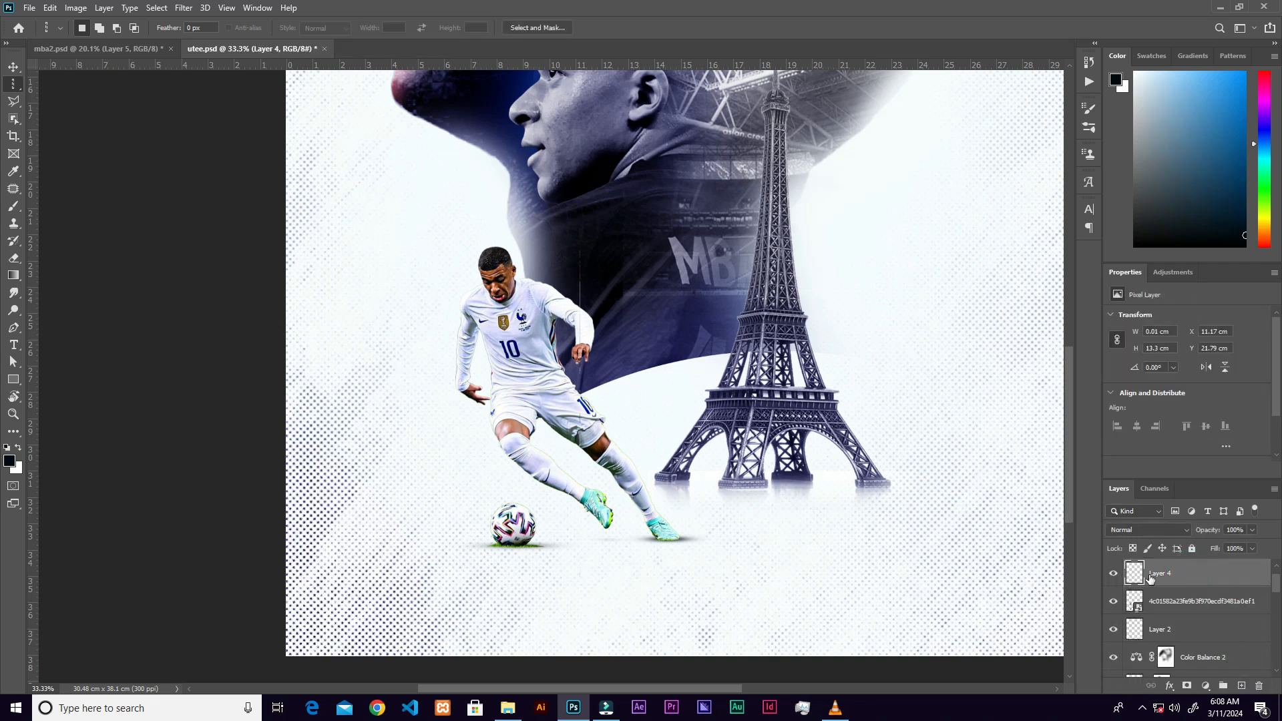
Stretch the pixel column horizontally away from the player to about 14.16 cm wide with Free Transform
key(v)
key(ctrl)
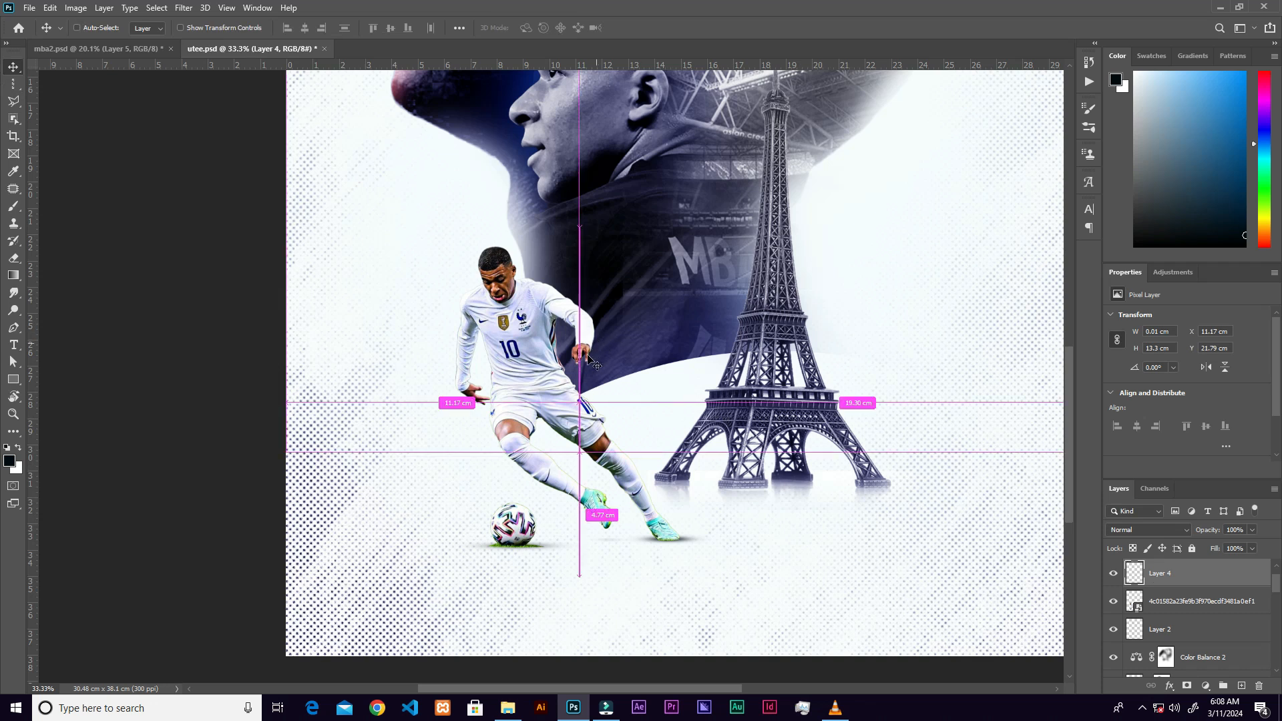
key(ctrl+t)
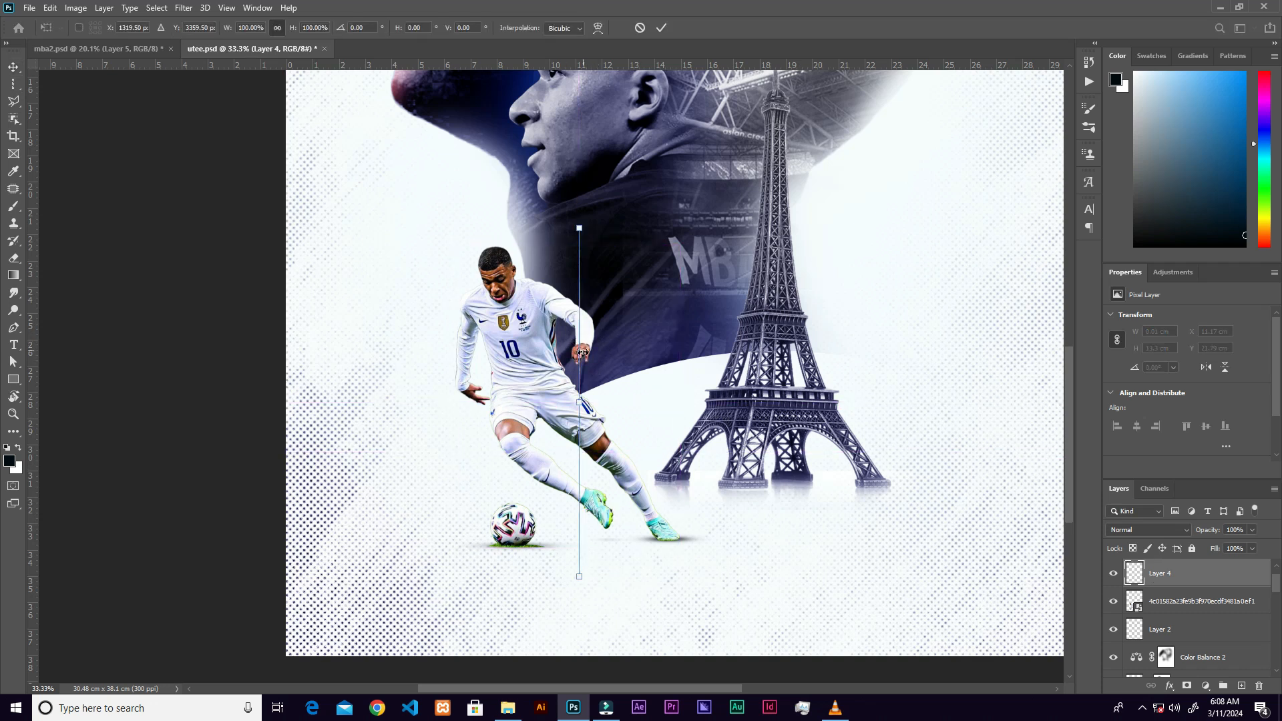
drag(581, 402, 951, 404)
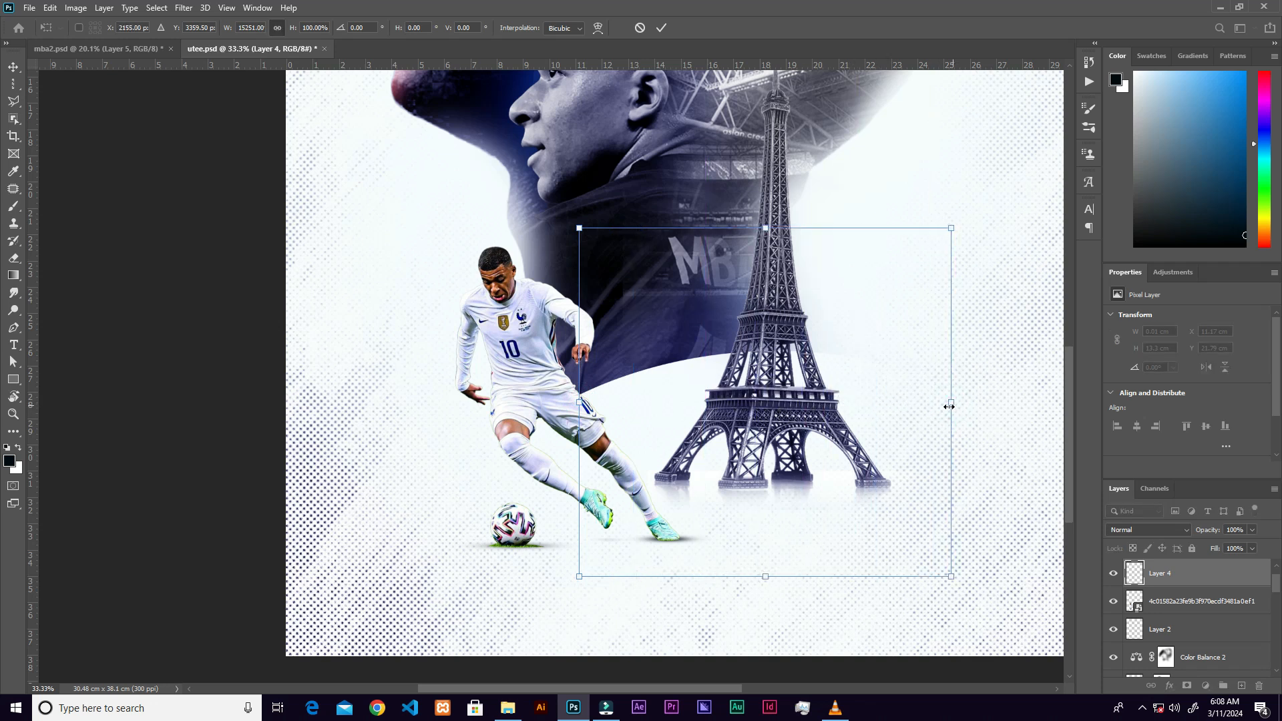
click(661, 28)
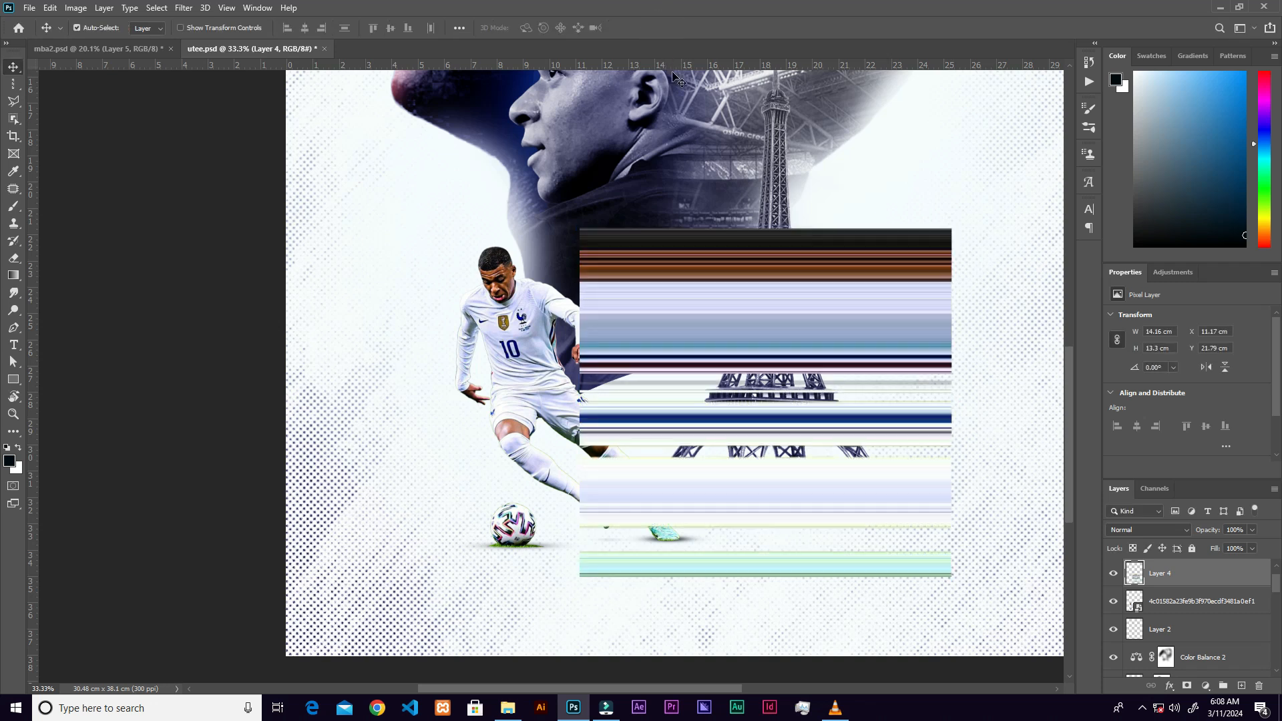
Move the stretched strip back over the player to about 8.16 cm horizontally and scale its height to about 85% to match him
click(734, 334)
drag(723, 335, 654, 346)
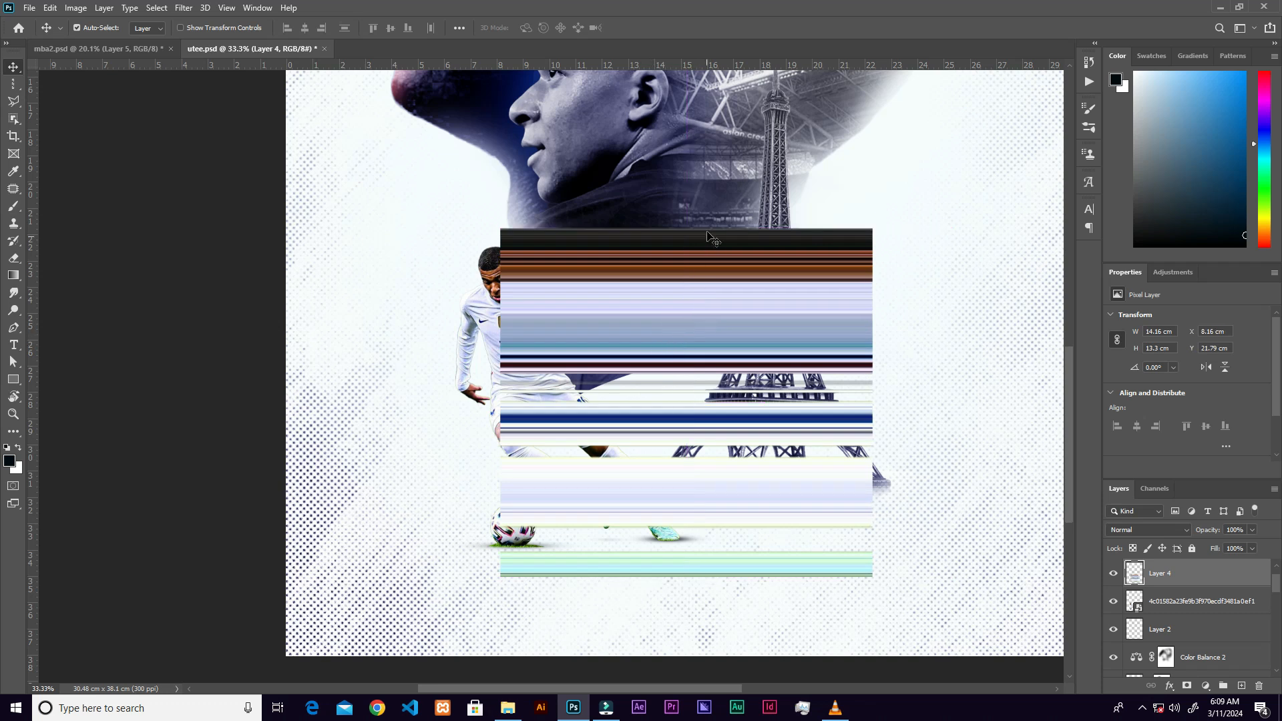
key(ctrl+t)
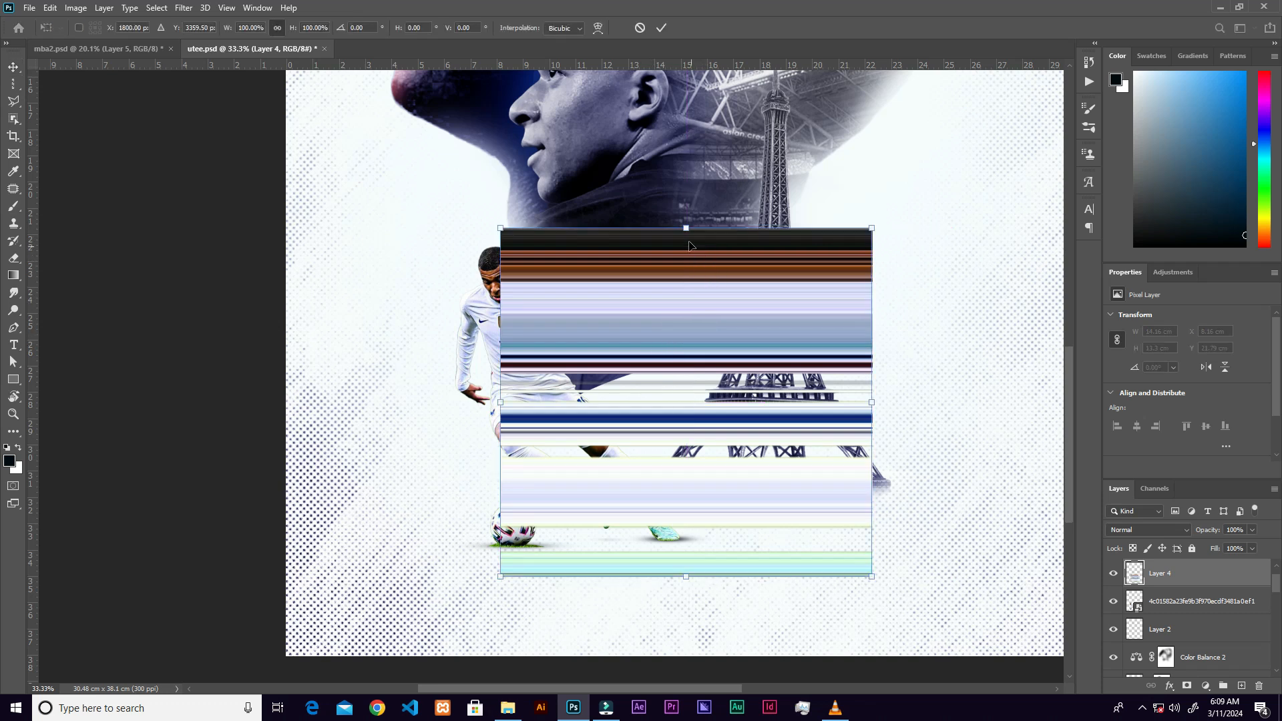
drag(686, 229, 682, 253)
drag(689, 578, 688, 542)
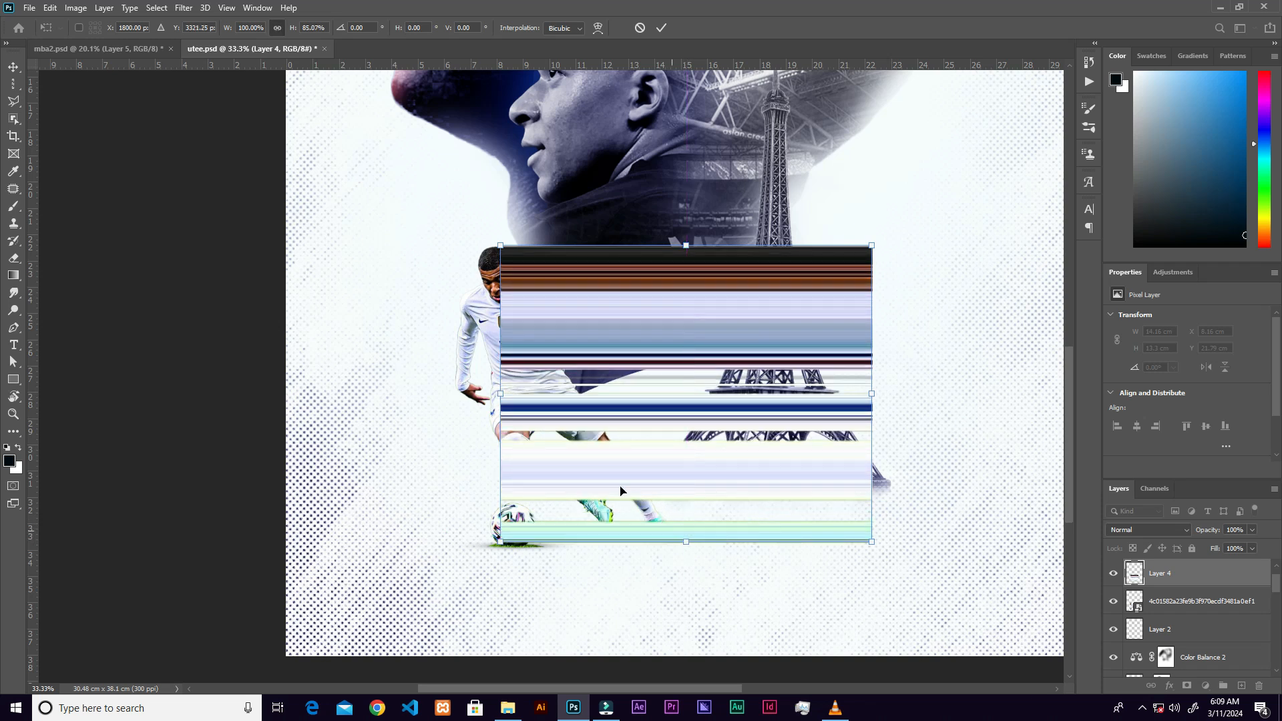
key(ctrl+plus)
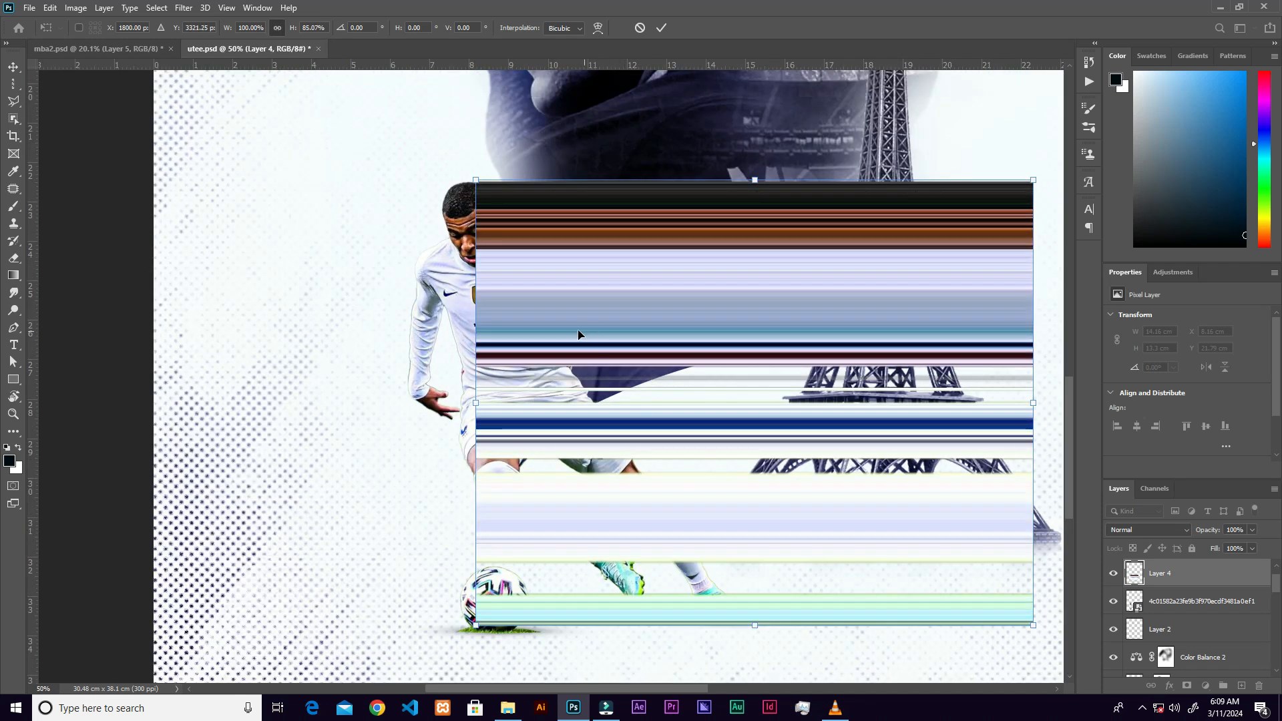
mouse_move(523, 335)
mouse_down()
mouse_move(651, 331)
mouse_move(529, 335)
mouse_move(514, 315)
mouse_up()
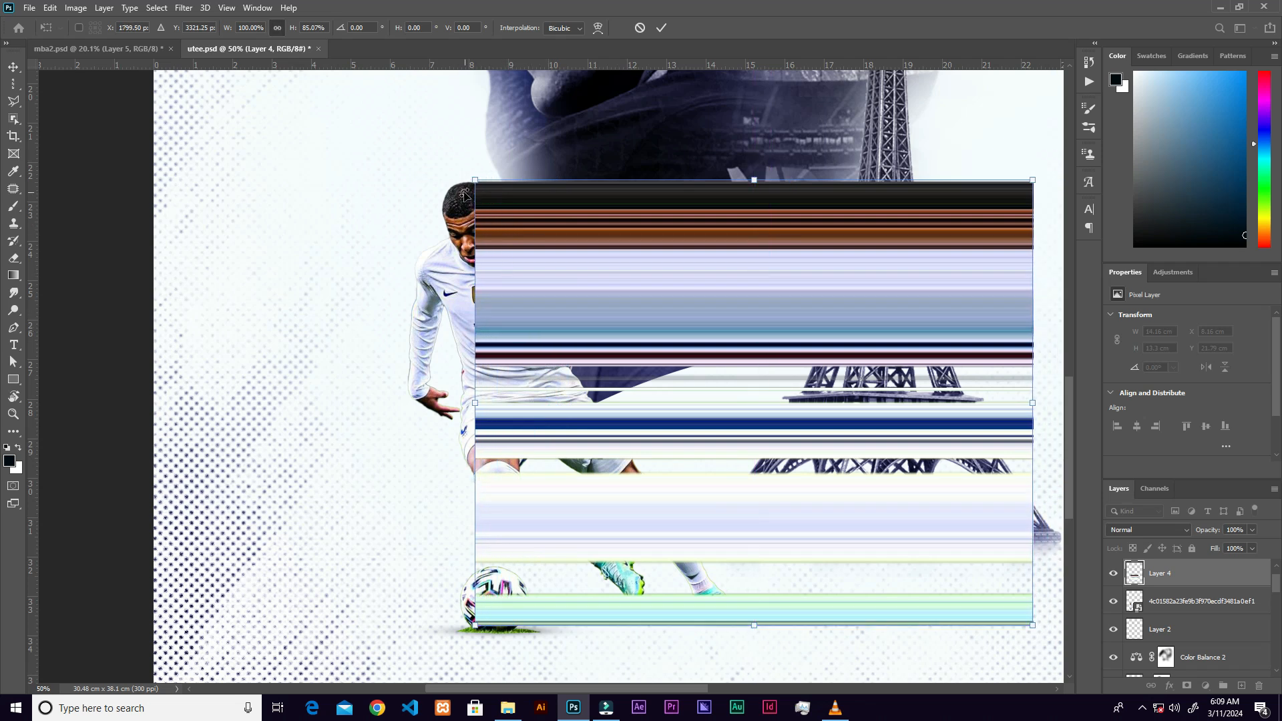
Warp the strip's upper corner outward over the player's head so its edge follows the hair
key(ctrl+plus)
drag(469, 145, 473, 359)
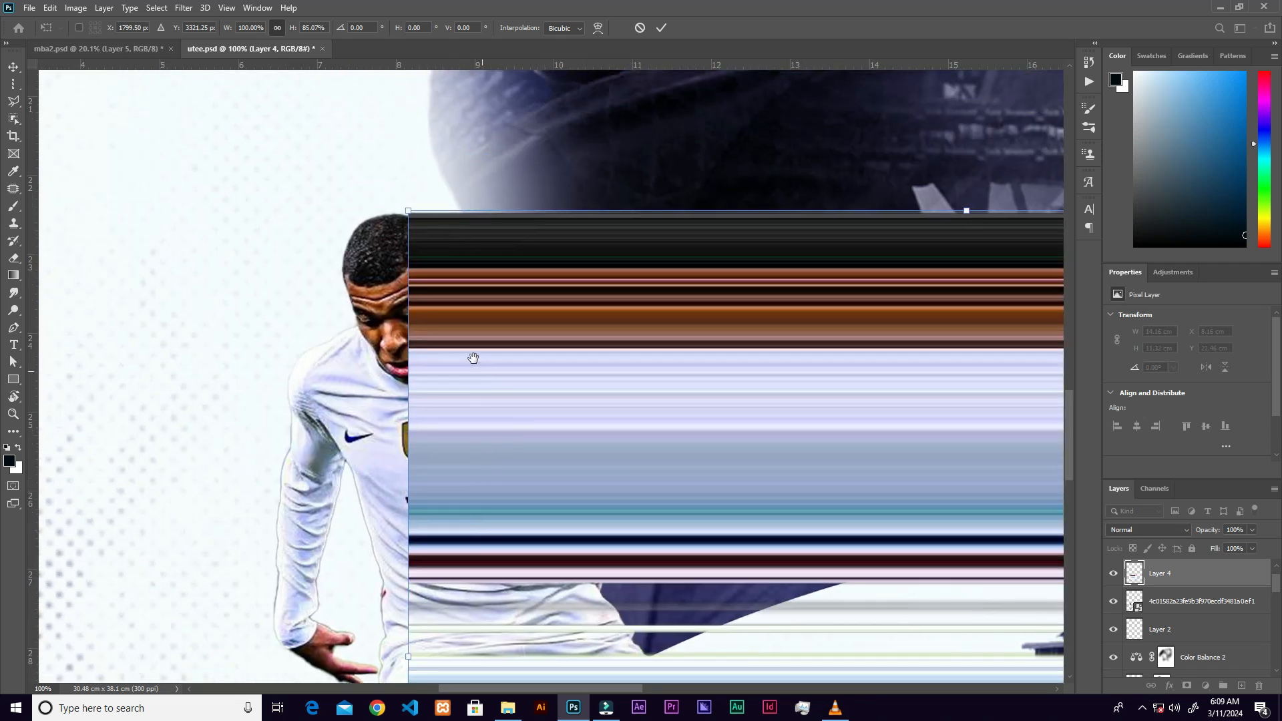
right_click(478, 268)
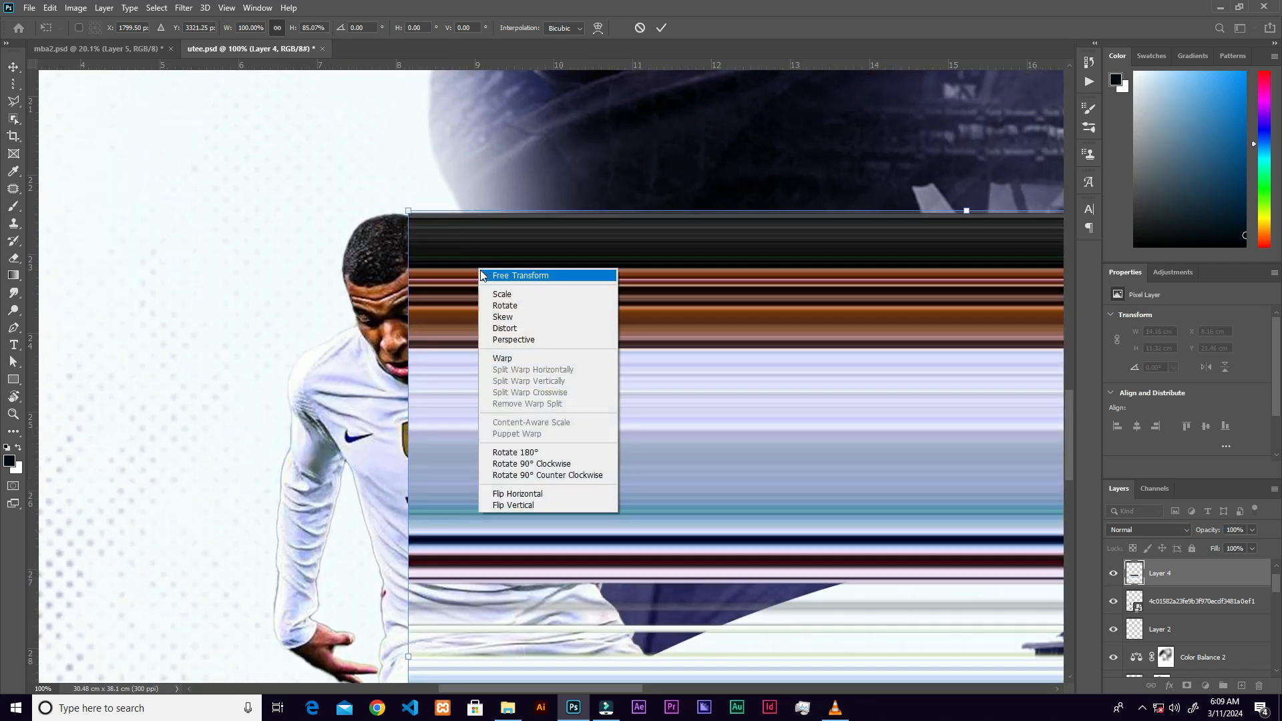
click(519, 360)
drag(409, 214, 395, 212)
Bend the strip's far end with Warp so the upper edge arches downward and the lower edge curves upward, and apply it
key(ctrl+minus)
key(ctrl+minus)
key(ctrl+minus)
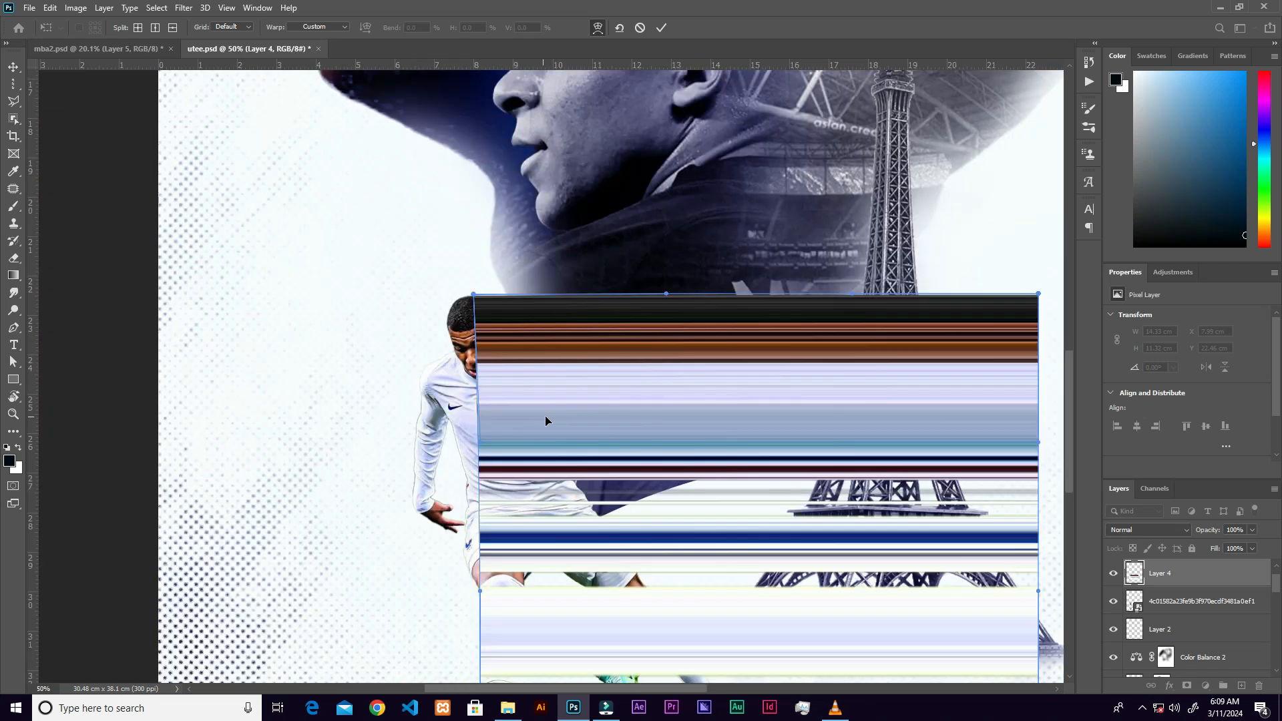
drag(842, 518, 837, 440)
drag(842, 220, 818, 283)
drag(594, 219, 563, 222)
drag(718, 219, 699, 208)
click(660, 29)
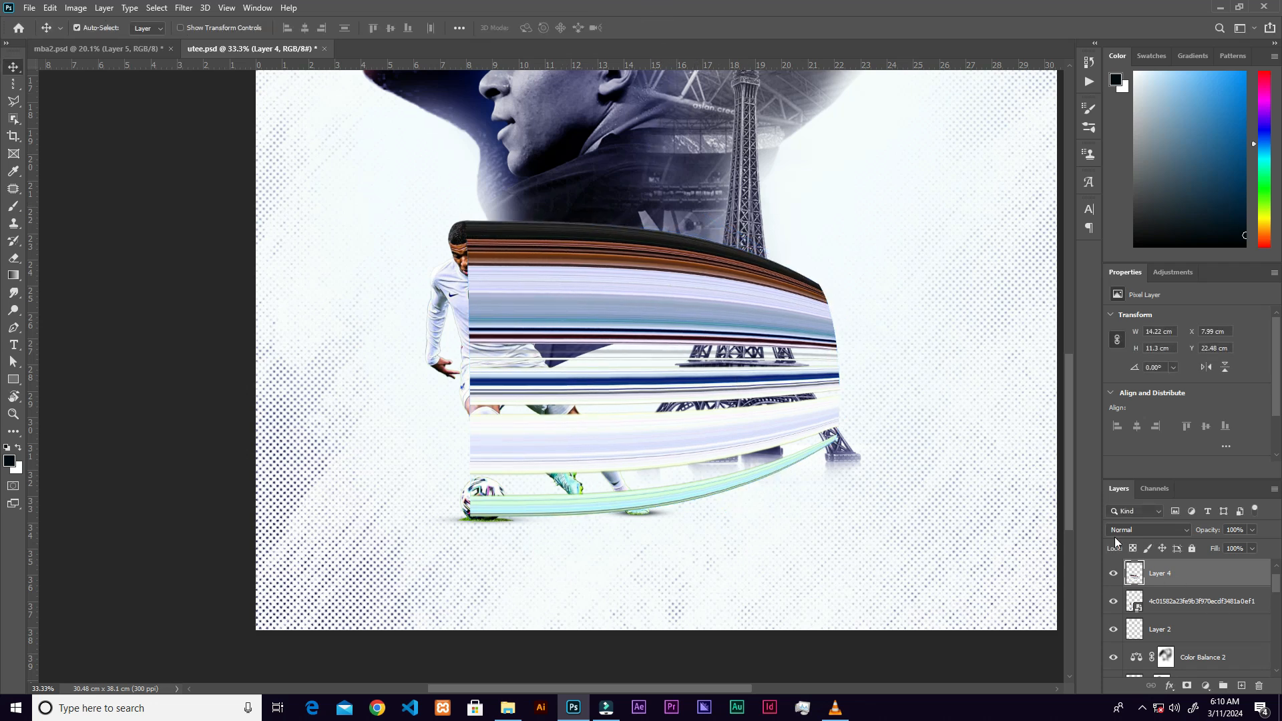
Load the dribbling player's outline as a selection and make the warped strip layer active
click(449, 280)
click(1113, 602)
click(1113, 602)
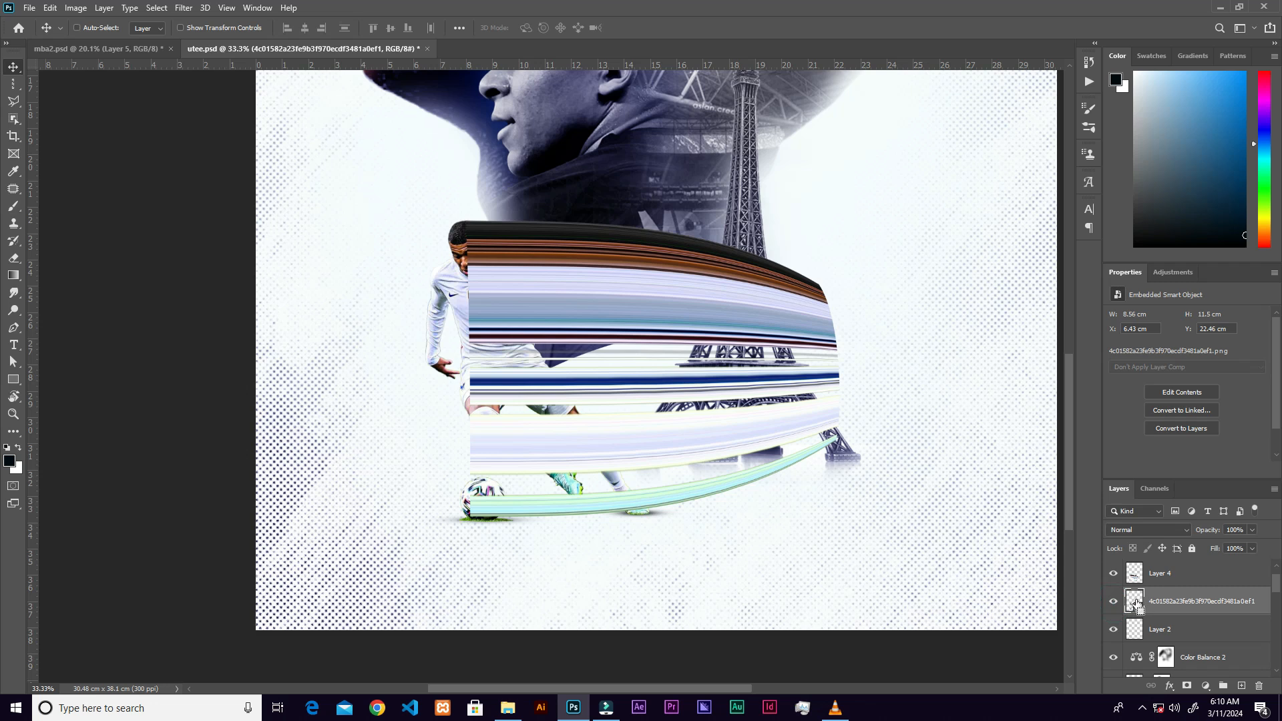
ctrl+click(1135, 600)
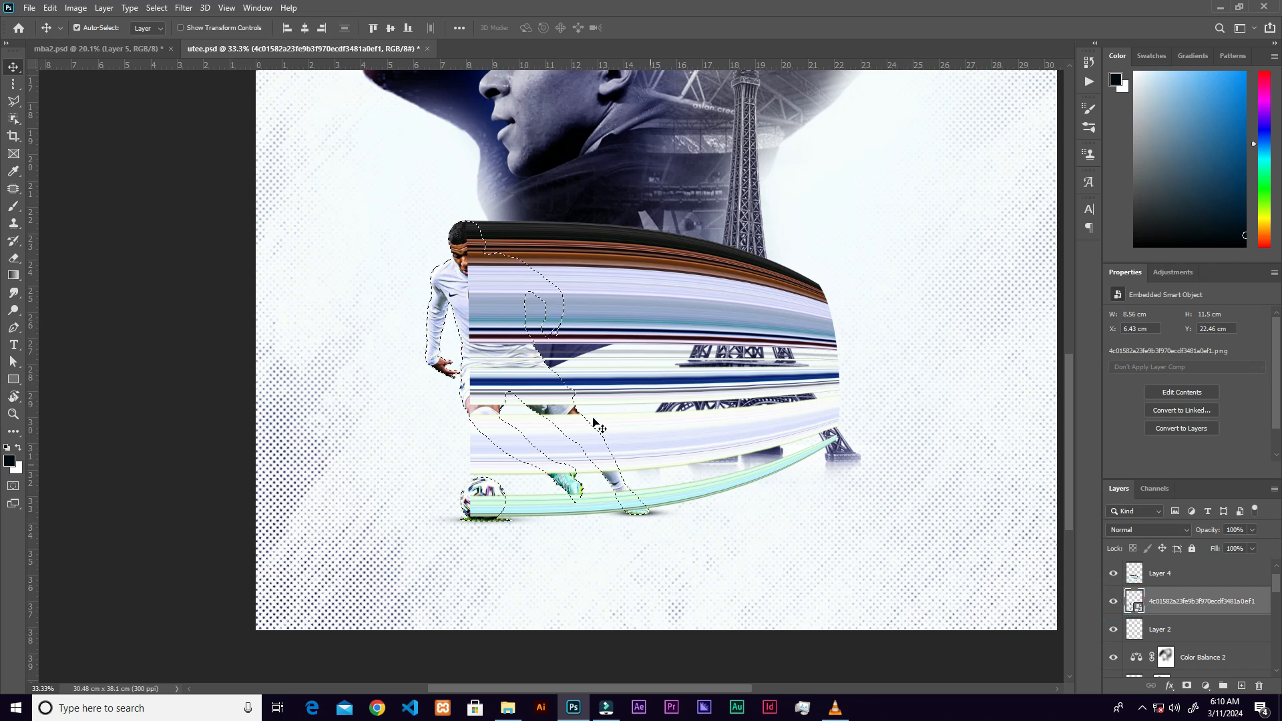
click(1192, 585)
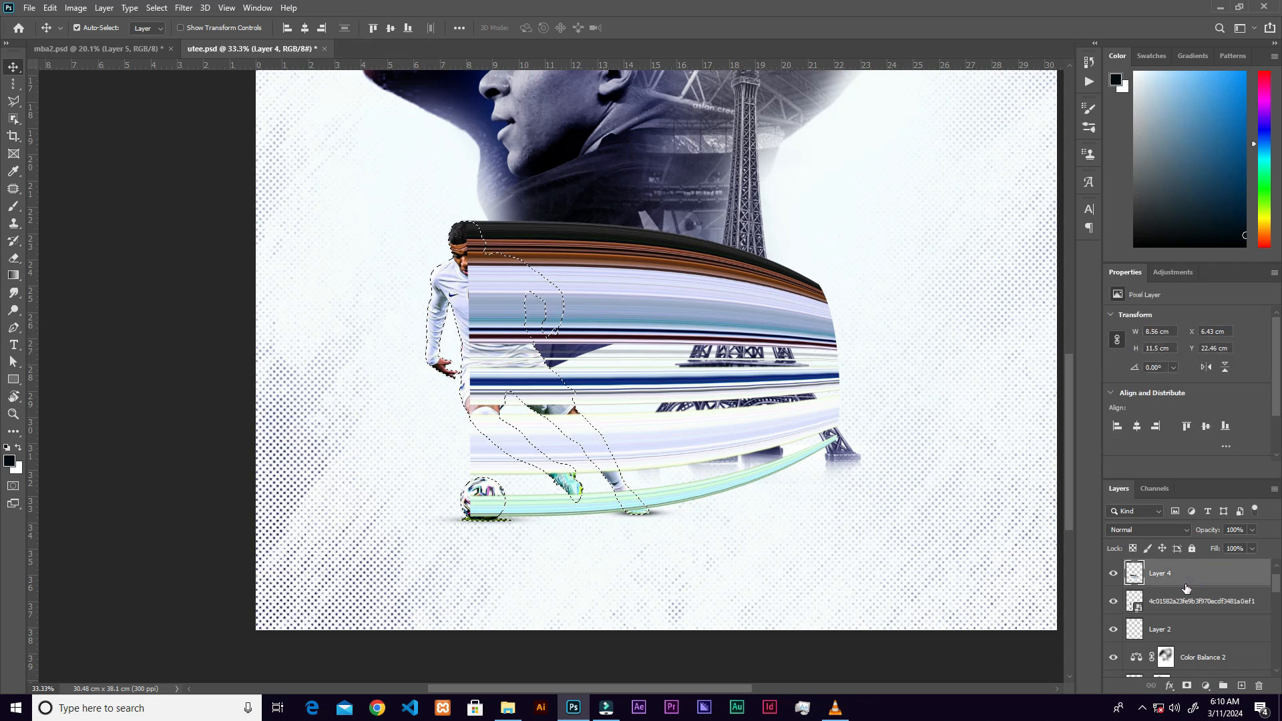
Replace the trial mask on the strip with one from the inverted selection, so the strip is hidden over the player
click(1186, 688)
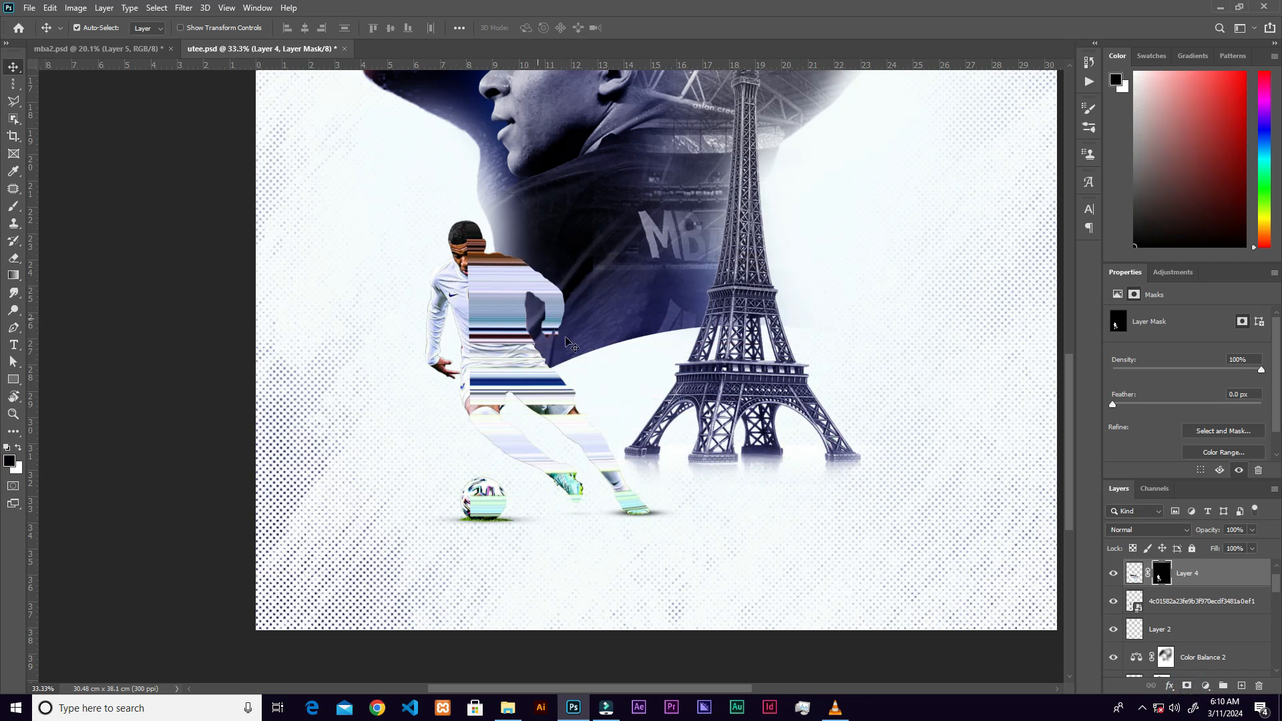
key(ctrl+z)
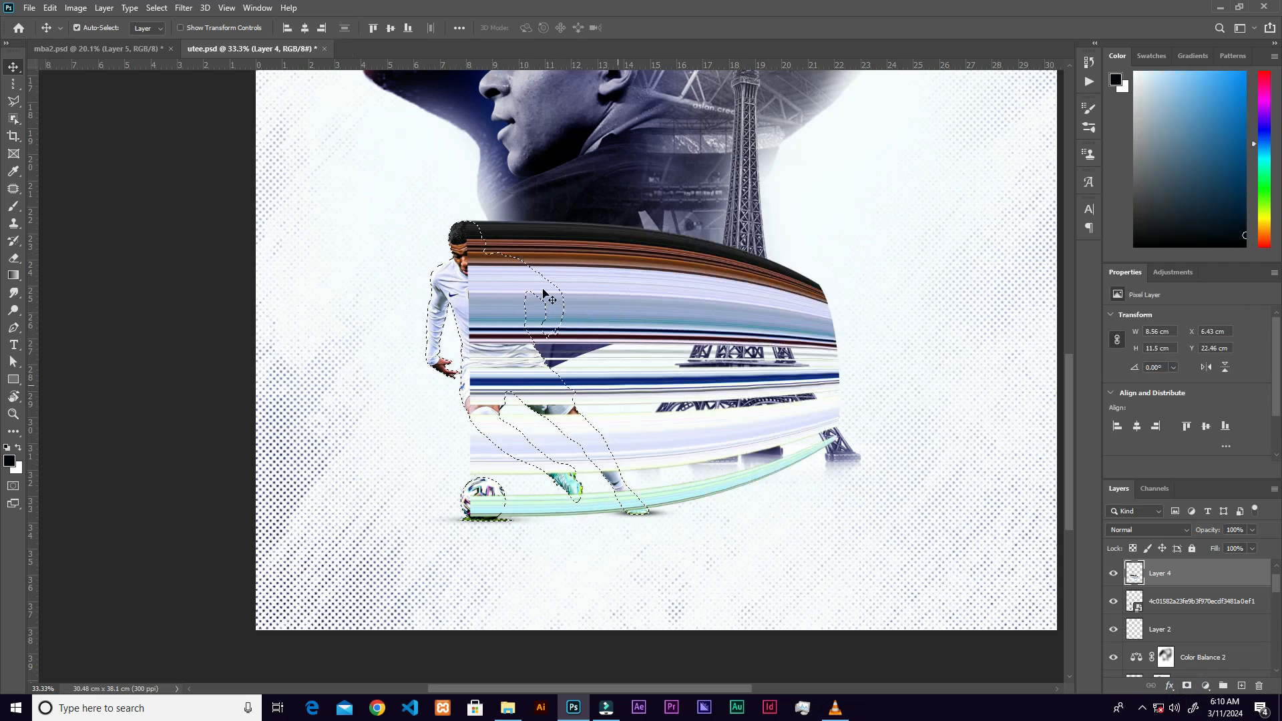
click(156, 7)
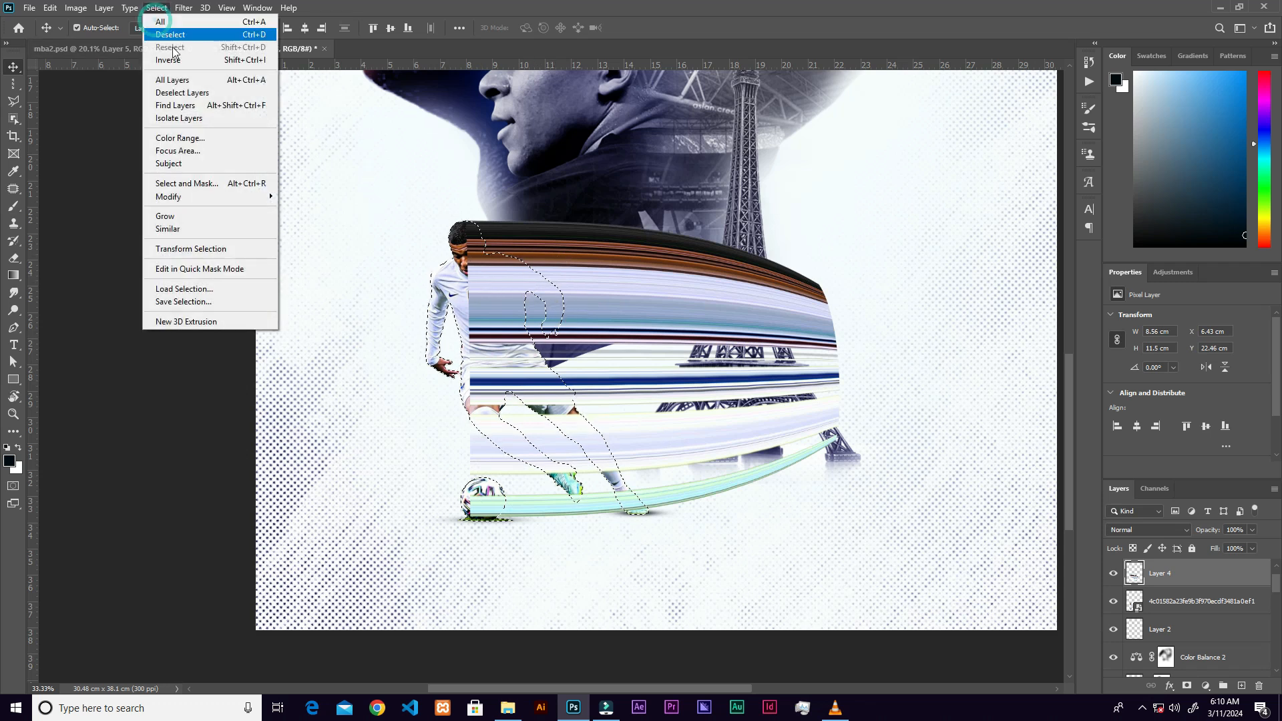
click(181, 64)
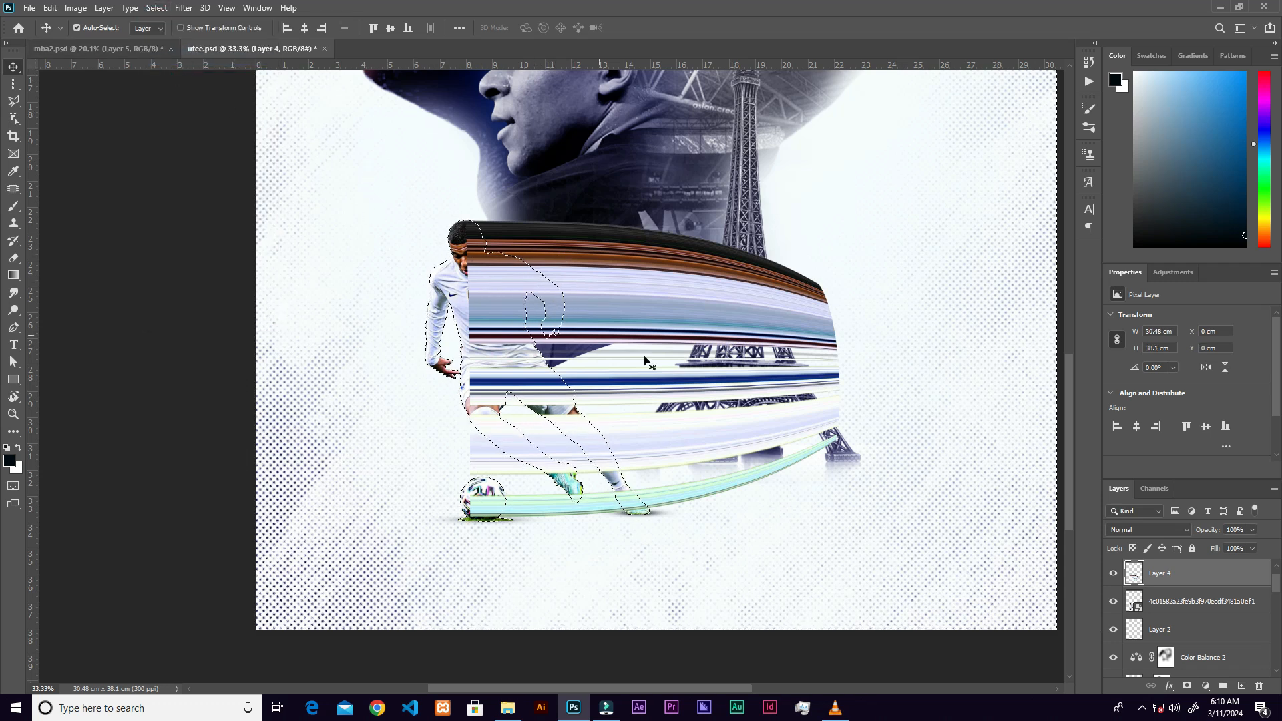
click(1185, 688)
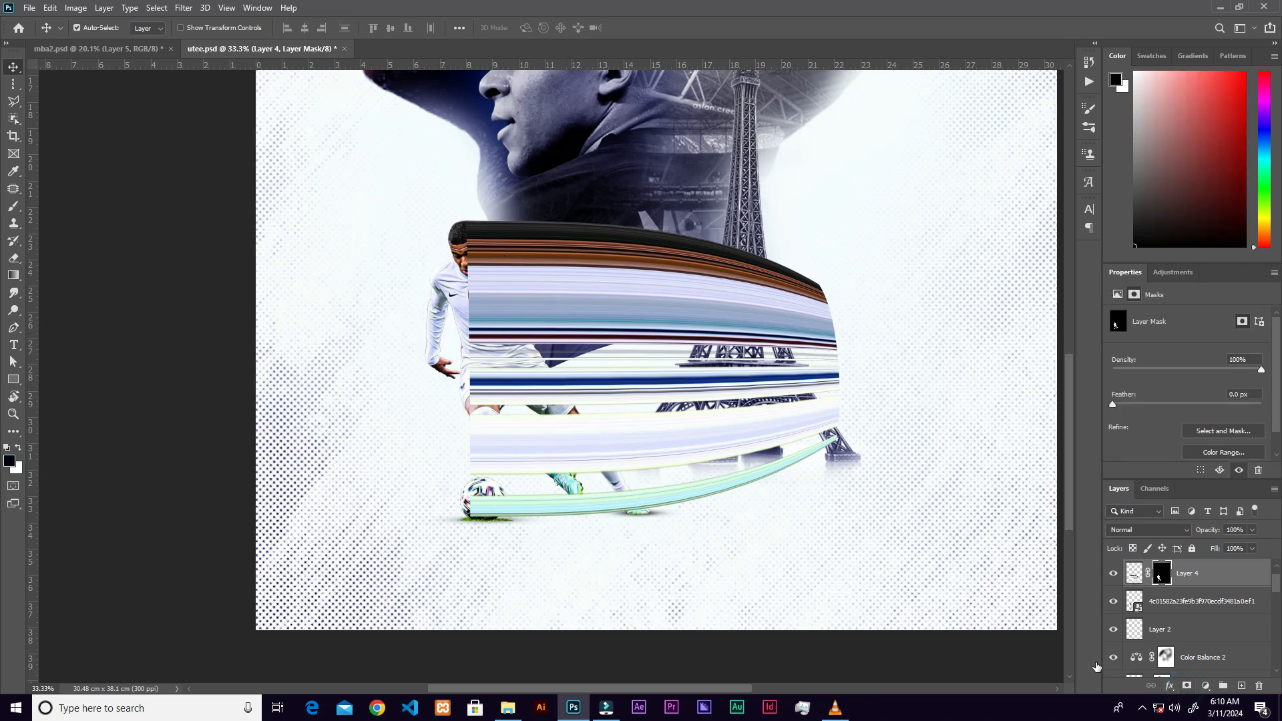
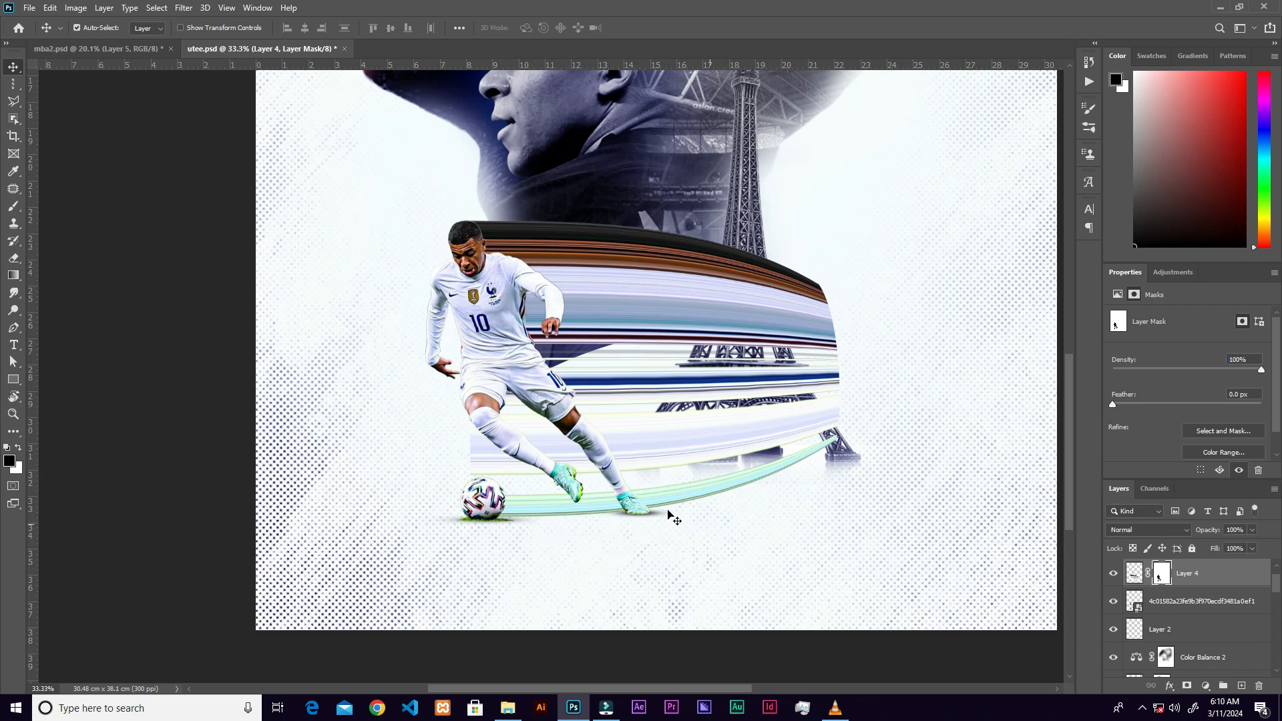
Set up a Soft Round brush with a fully circular tip for painting on the strip's mask
key(b)
right_click(532, 414)
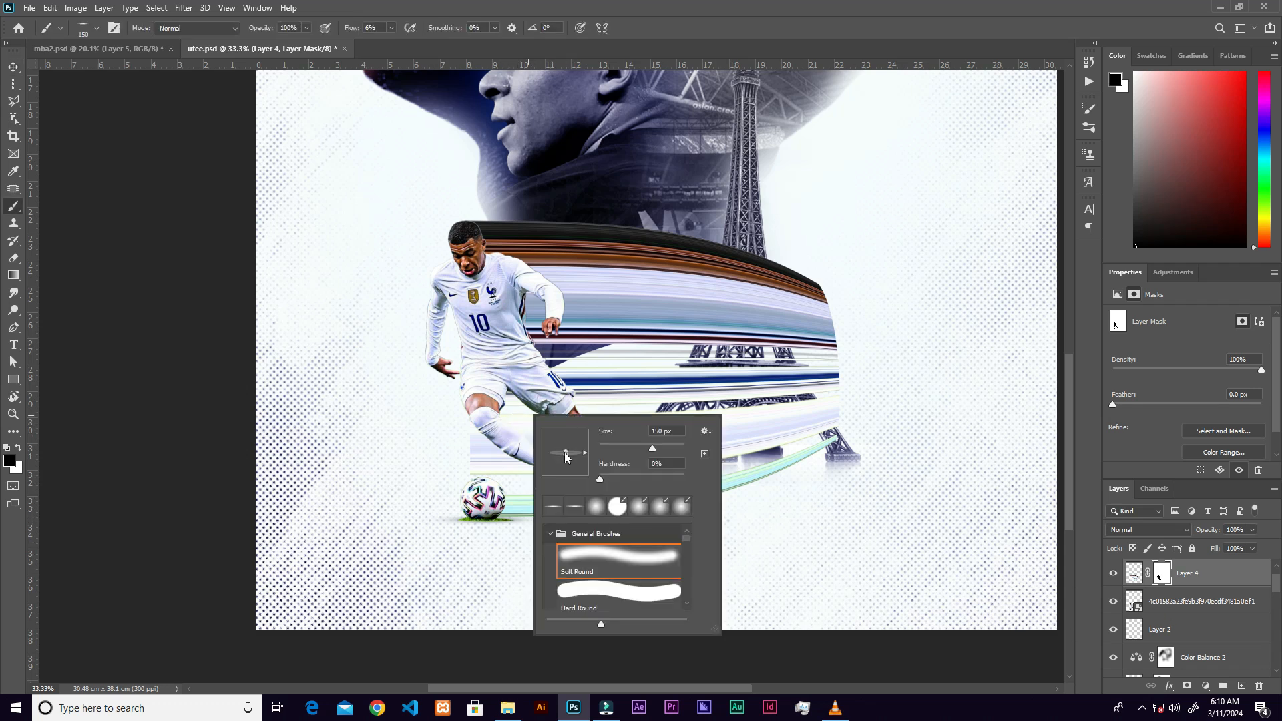
drag(567, 456, 564, 427)
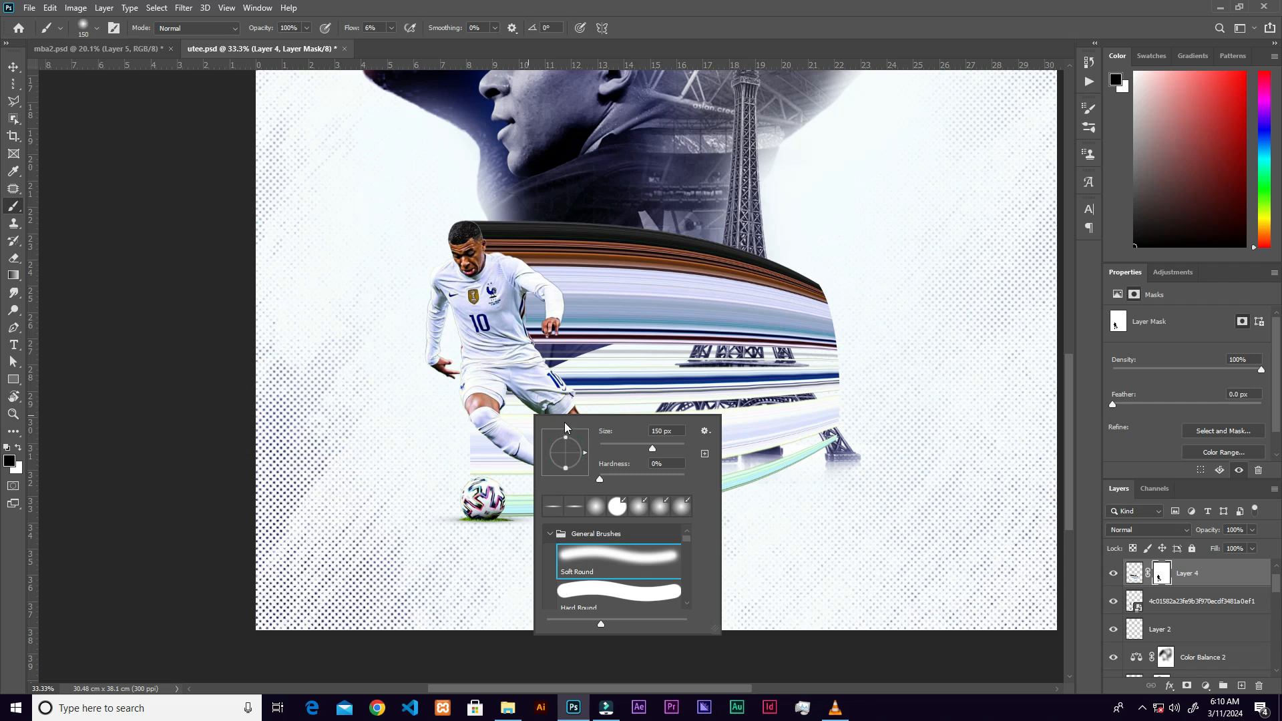
click(529, 420)
Mask out the strip around the ball and between the player's legs with a 250 px black brush at 87% flow
scroll(522, 480, up, 1)
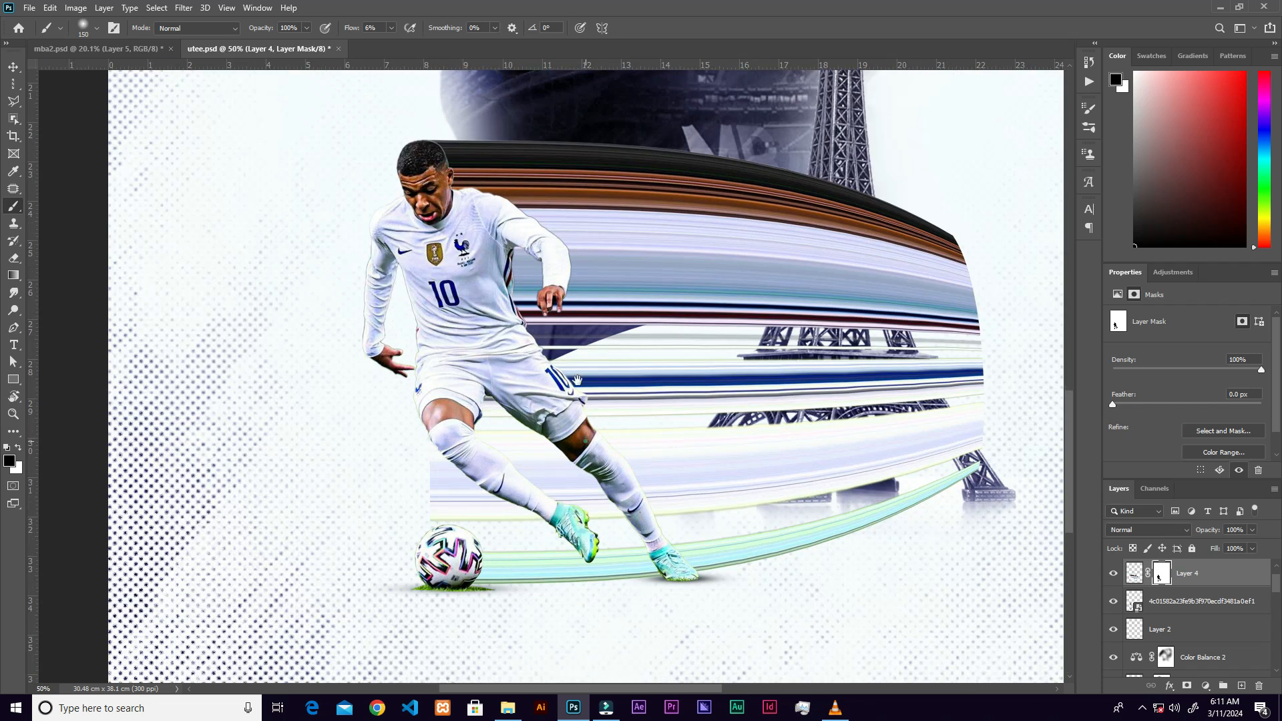
scroll(527, 467, down, 3)
key(bracketright)
key(bracketright)
key(bracketright)
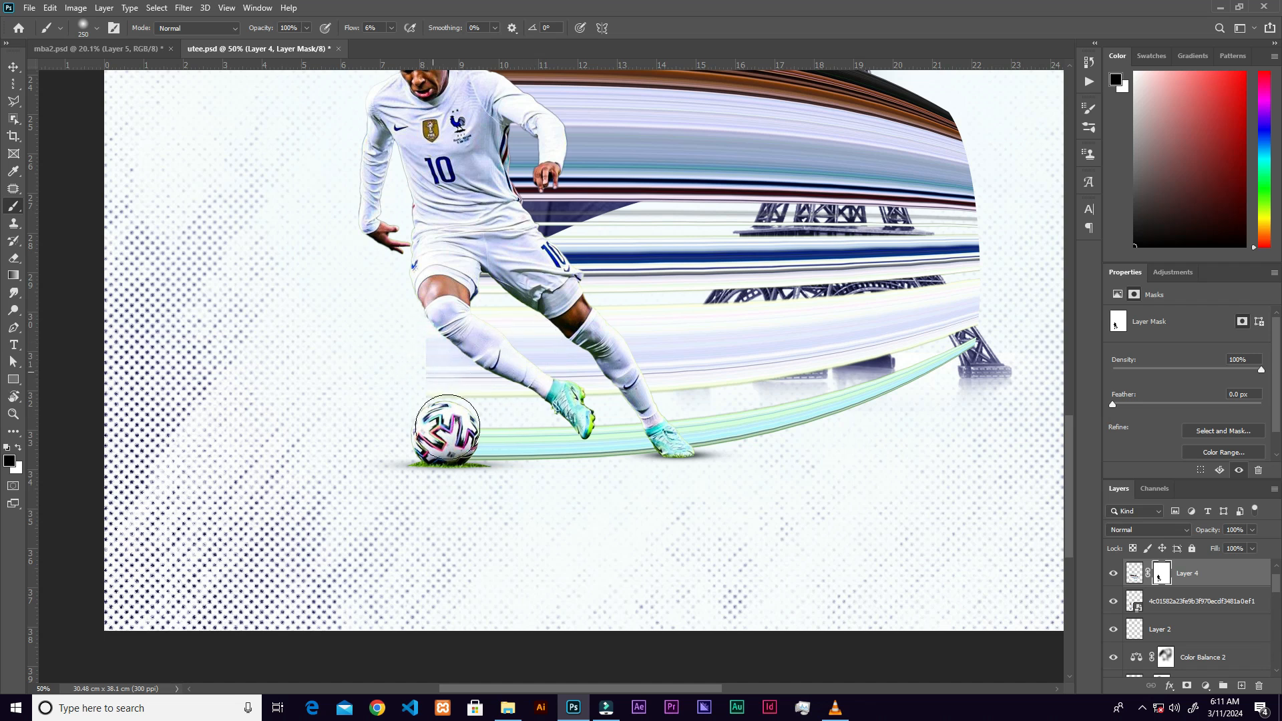
drag(391, 30, 427, 48)
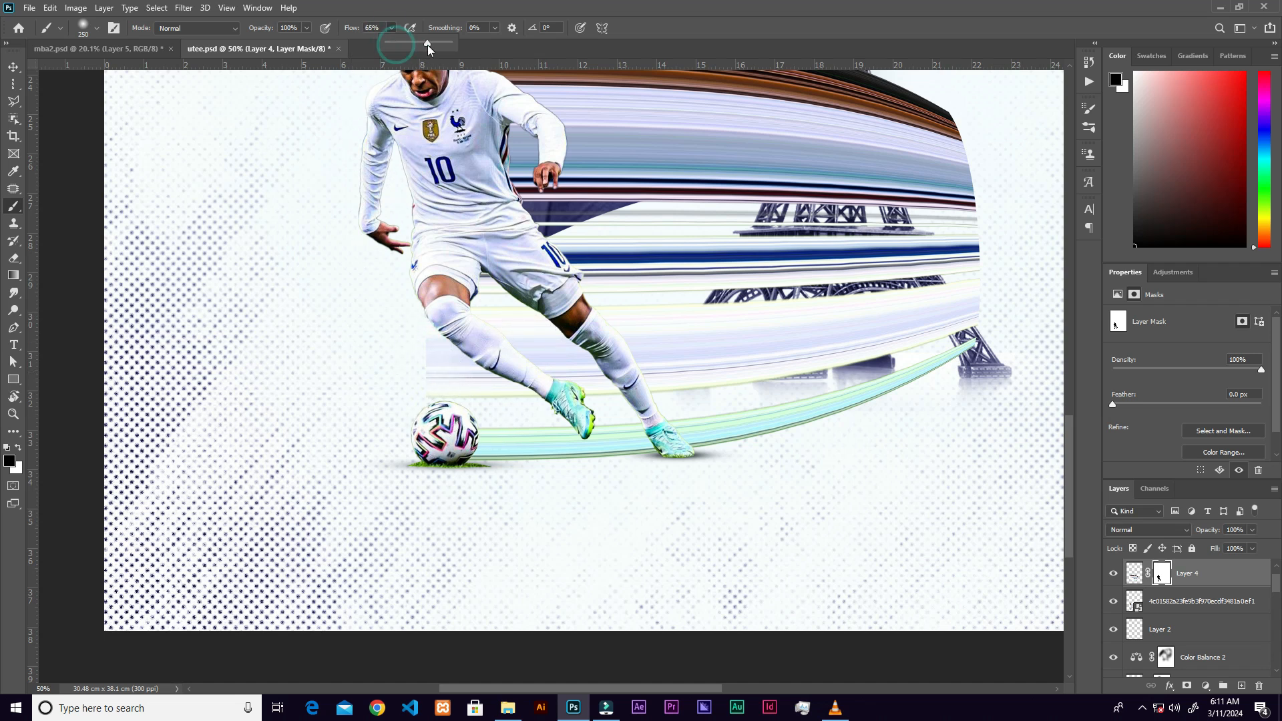
mouse_move(451, 405)
mouse_down()
mouse_move(560, 471)
mouse_move(516, 441)
mouse_move(601, 443)
mouse_move(470, 285)
mouse_move(587, 380)
mouse_move(650, 471)
mouse_move(495, 340)
mouse_up()
key(ctrl+minus)
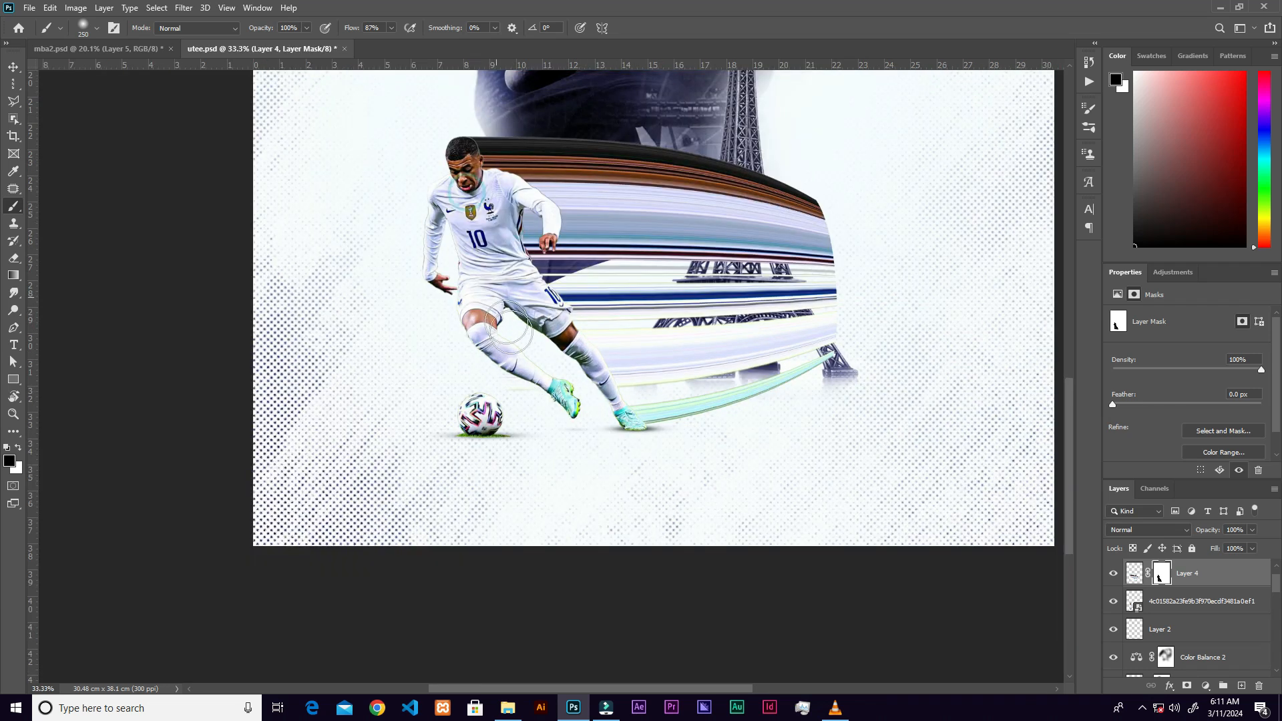
Enlarge the mask brush to 600 px and try fading the upper corner of the strip's far end
scroll(553, 382, down, 1)
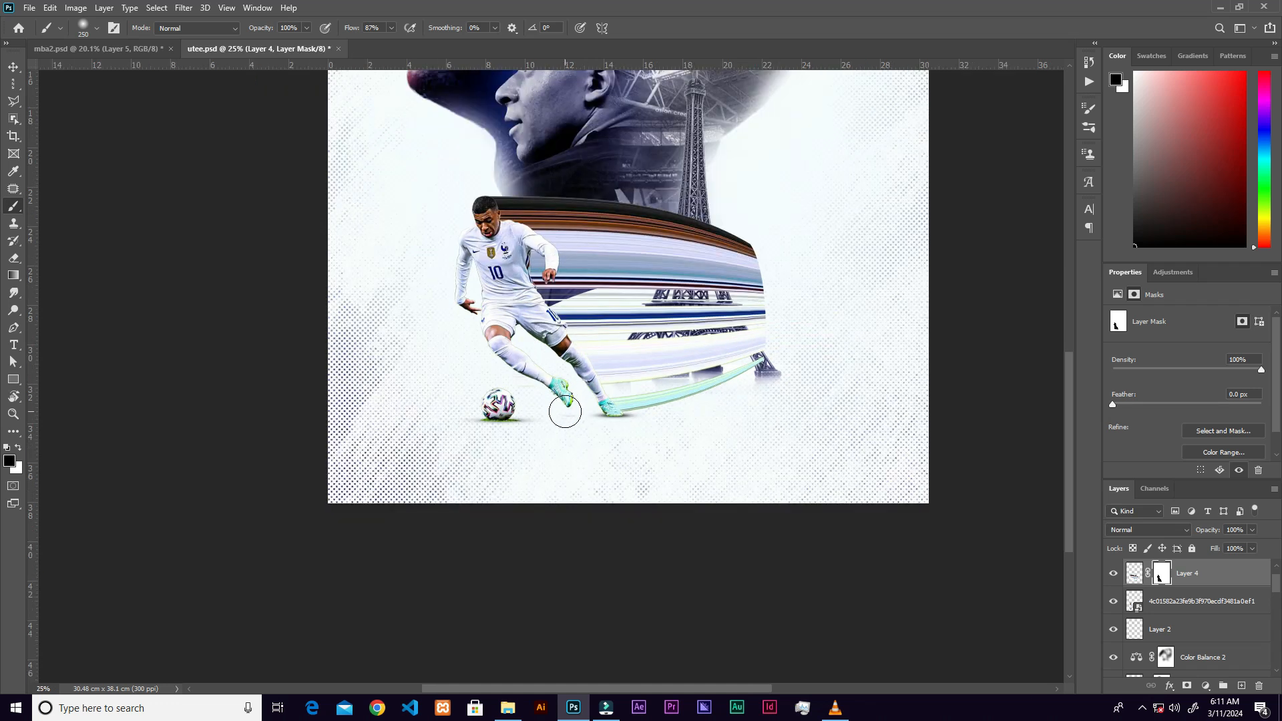
key(v)
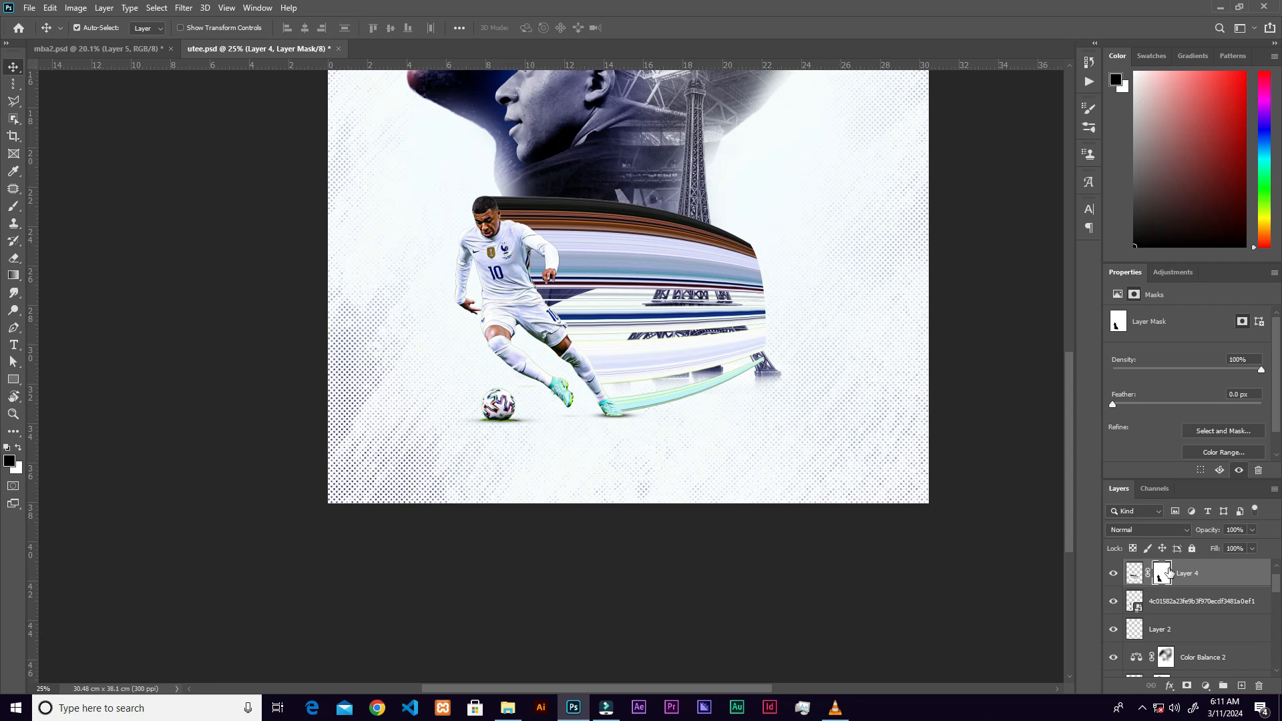
key(b)
key(bracketright)
key(bracketright)
key(bracketright)
key(bracketright)
drag(759, 229, 752, 223)
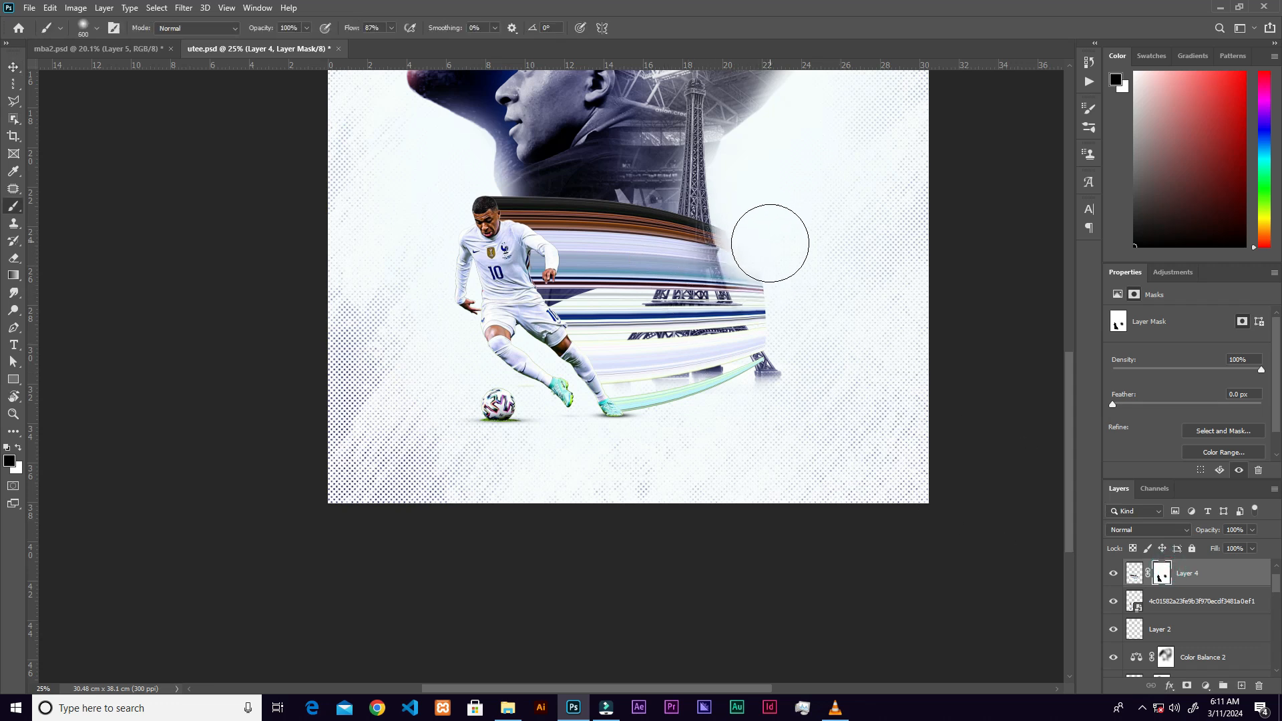
key(ctrl+z)
Fade the strip's far end out over the Eiffel Tower on its mask, lowering the brush flow to 43% and then 22%
click(393, 28)
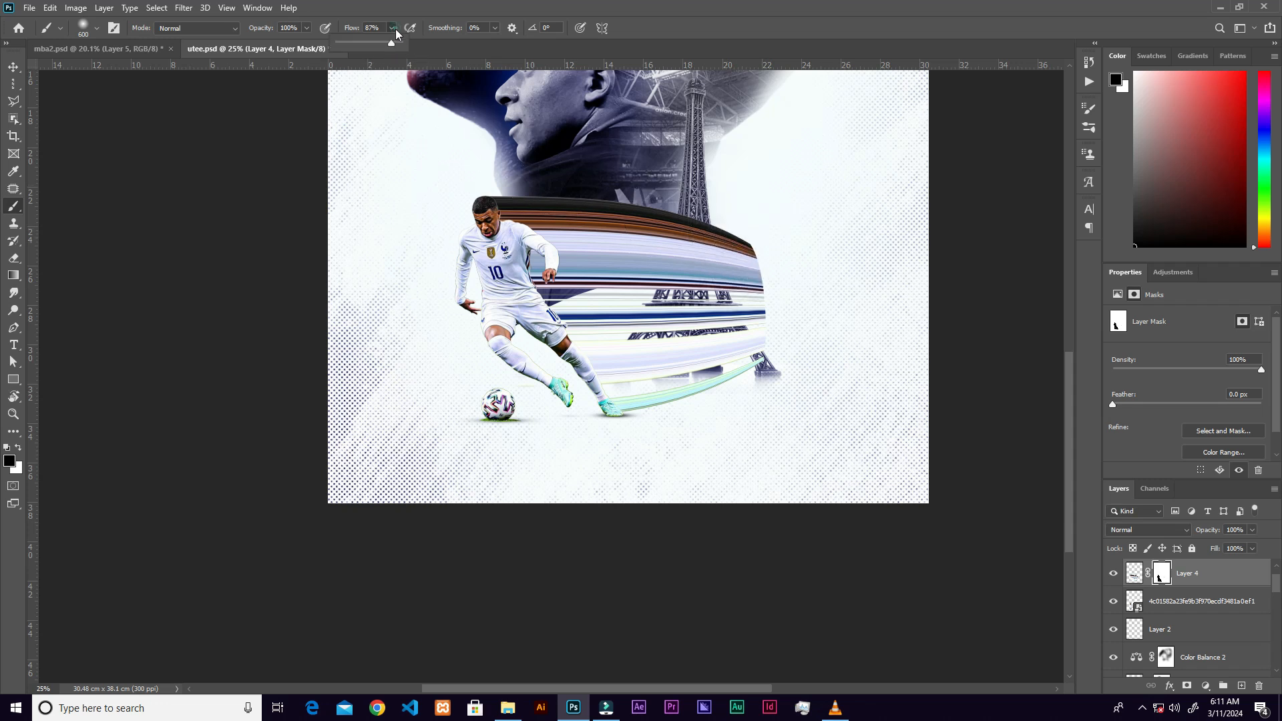
drag(391, 42, 364, 42)
mouse_move(789, 247)
mouse_down()
mouse_move(801, 355)
mouse_move(738, 186)
mouse_move(792, 252)
mouse_move(711, 207)
mouse_move(774, 379)
mouse_move(765, 293)
mouse_up()
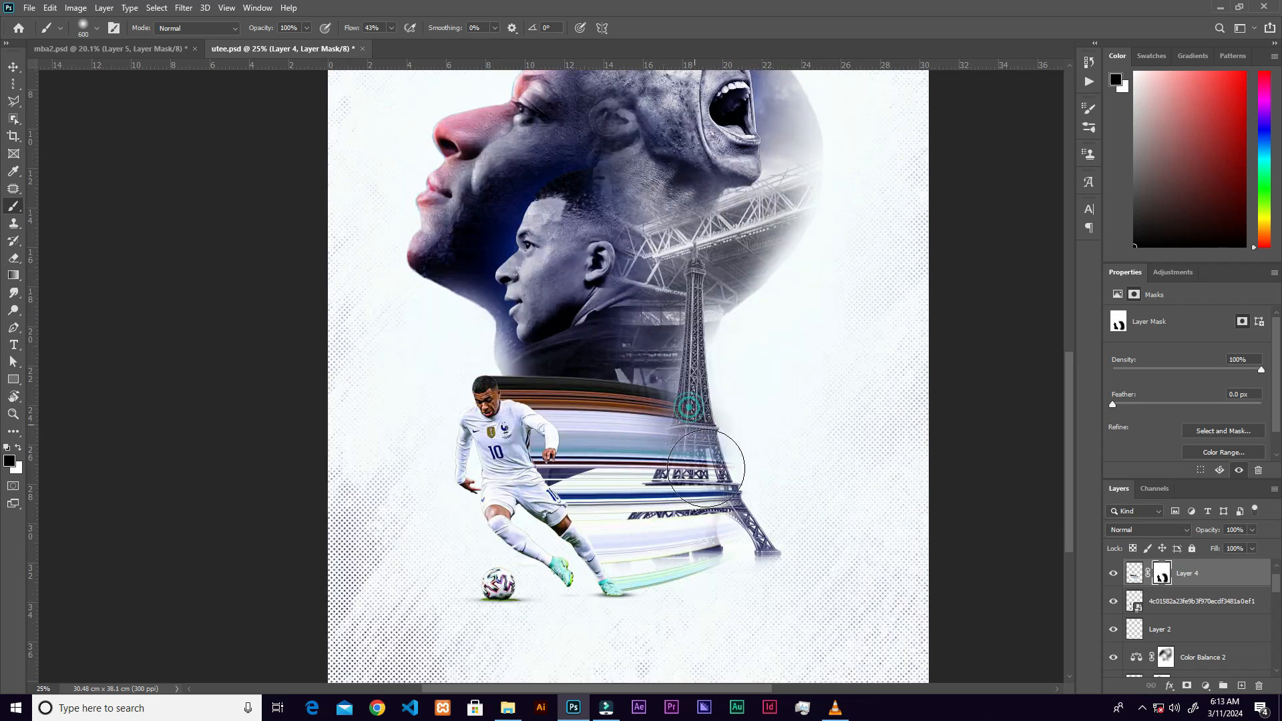
click(391, 27)
drag(391, 43, 375, 43)
mouse_move(694, 427)
mouse_down()
mouse_move(706, 576)
mouse_move(684, 563)
mouse_move(689, 456)
mouse_up()
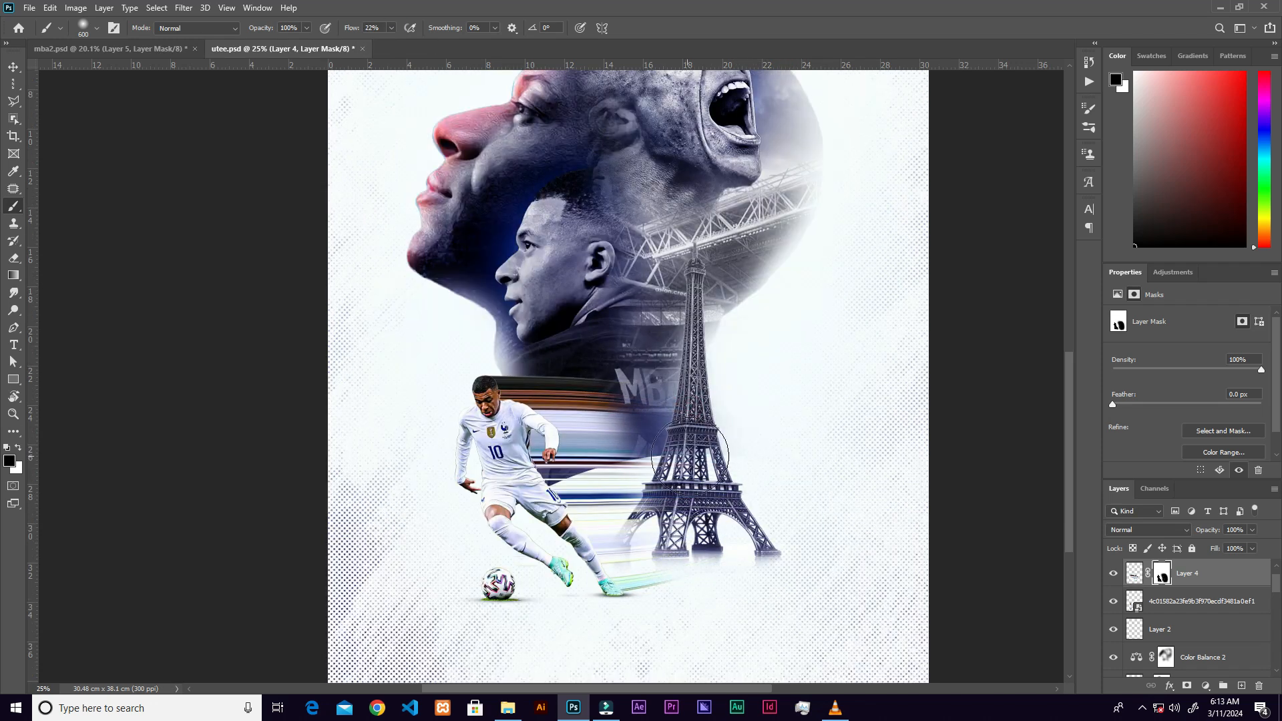
click(707, 566)
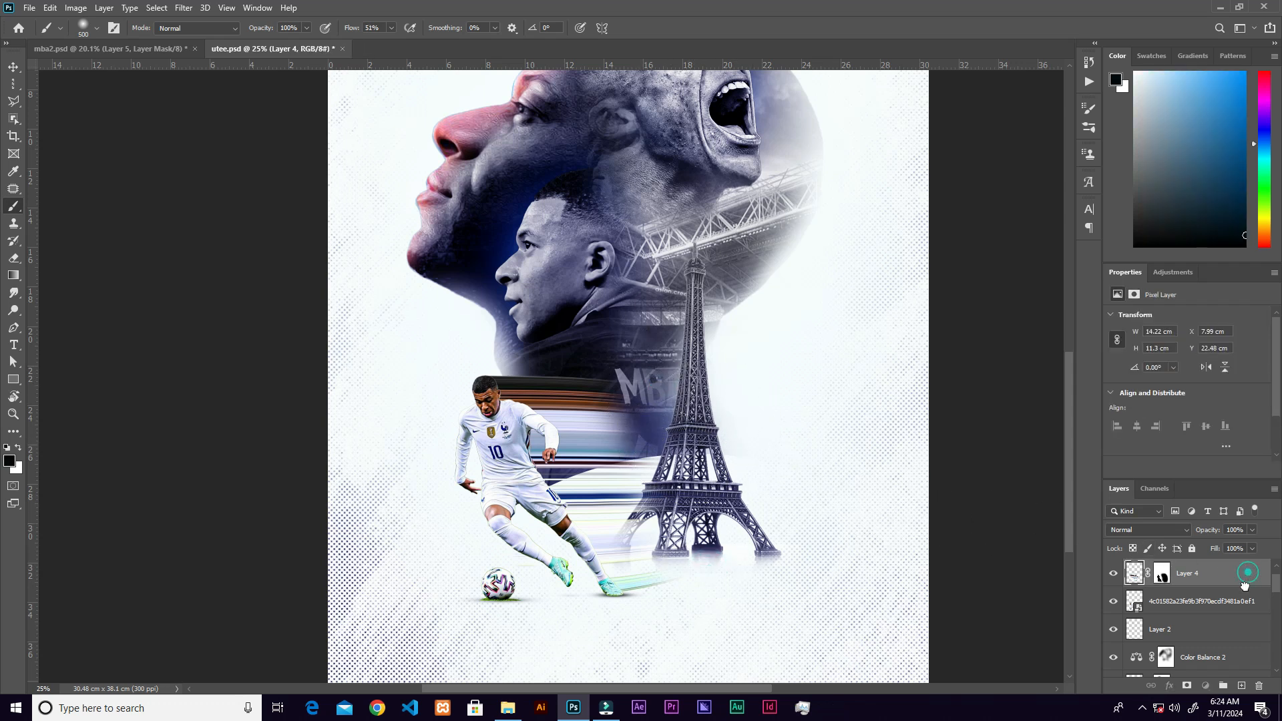
Duplicate the strip layer together with its mask and set the copy's blend mode to Dissolve
drag(1244, 585, 1242, 684)
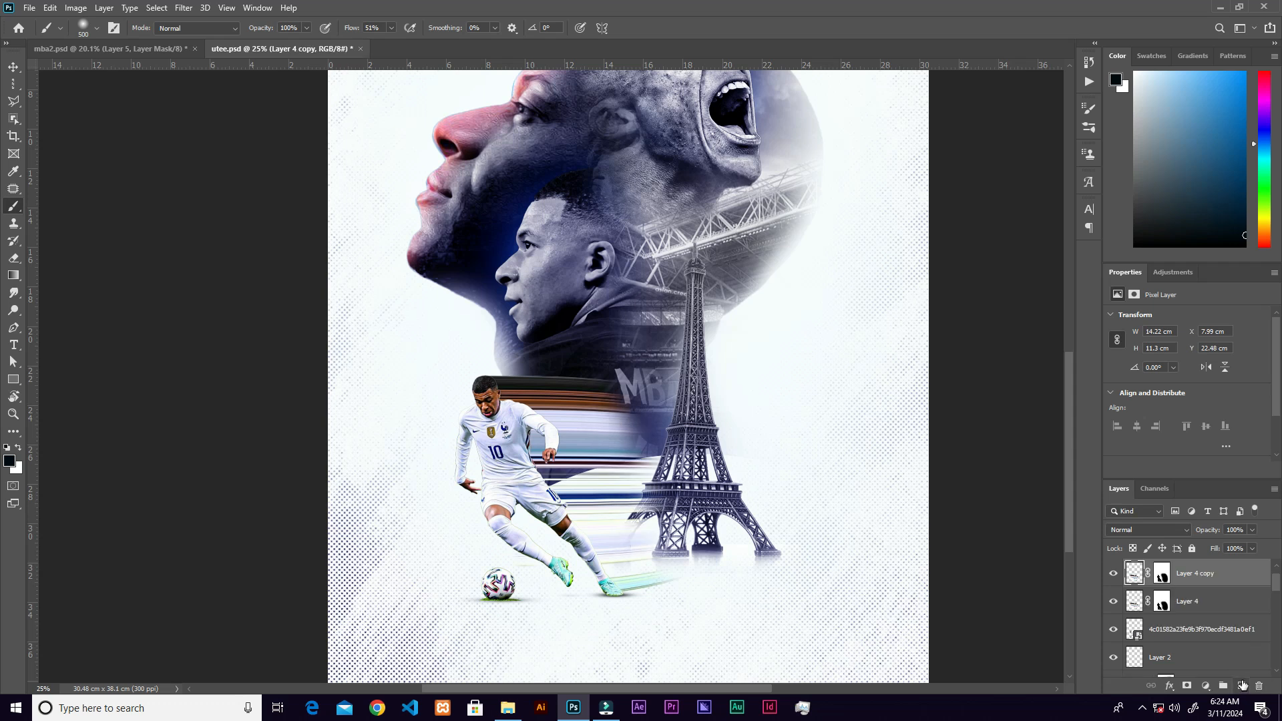
click(1170, 531)
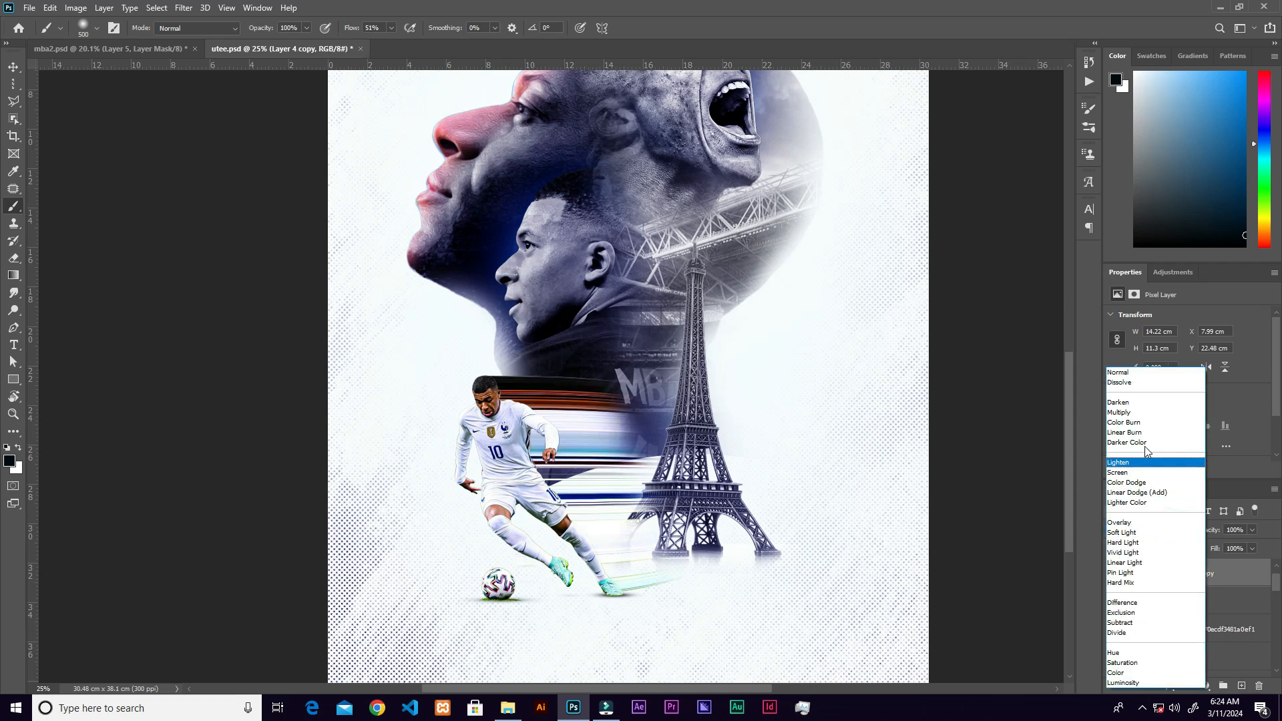
click(1121, 383)
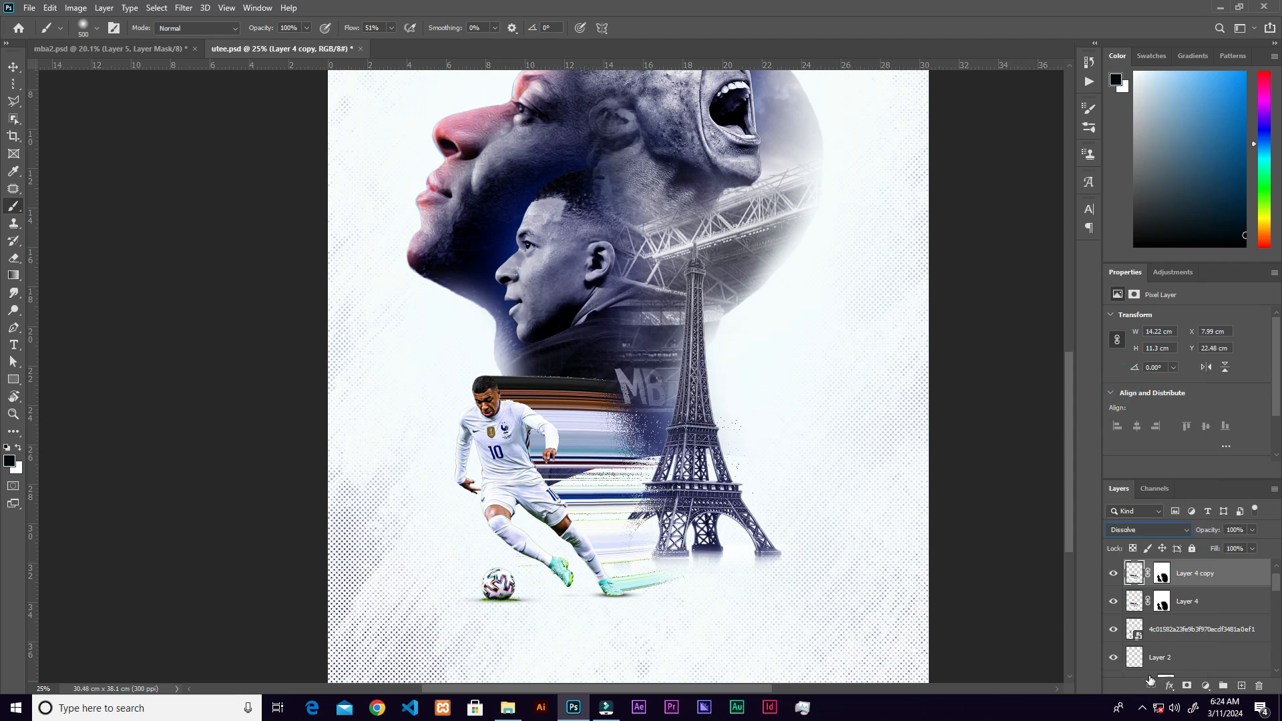
Touch up the Dissolve copy's mask beside the dribbling player and target the original strip's mask
click(1161, 574)
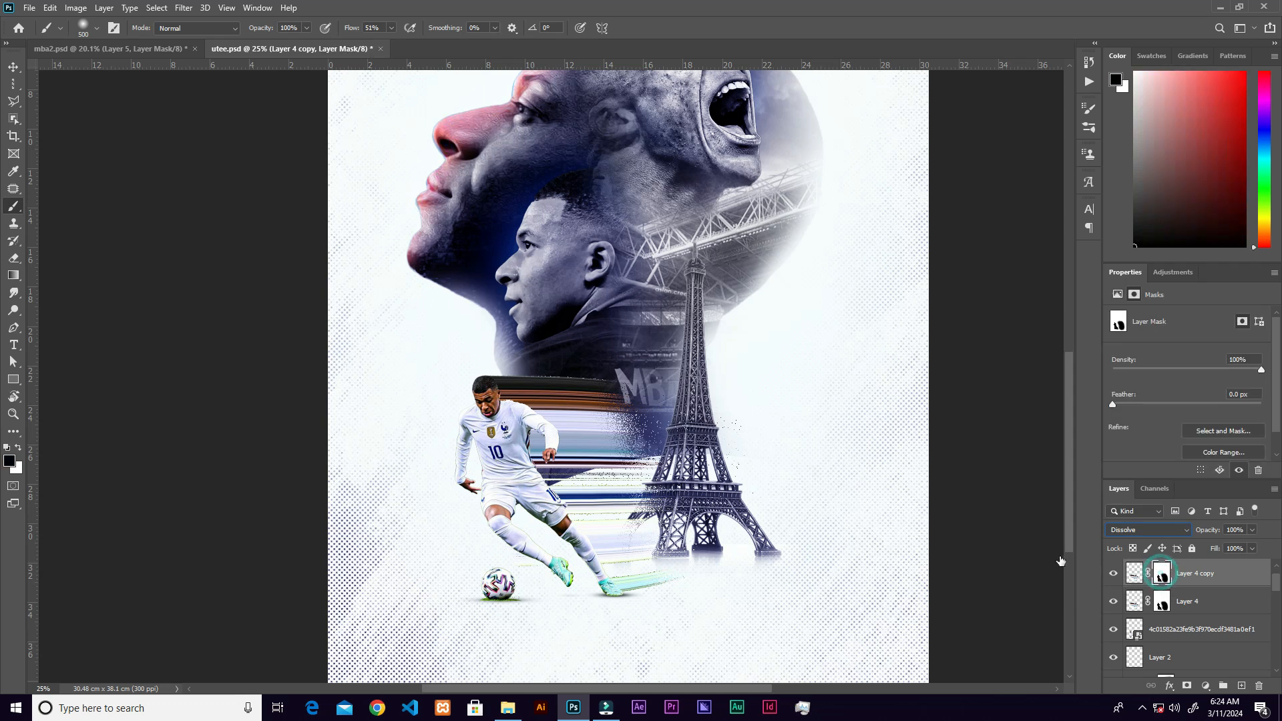
click(564, 476)
click(1162, 604)
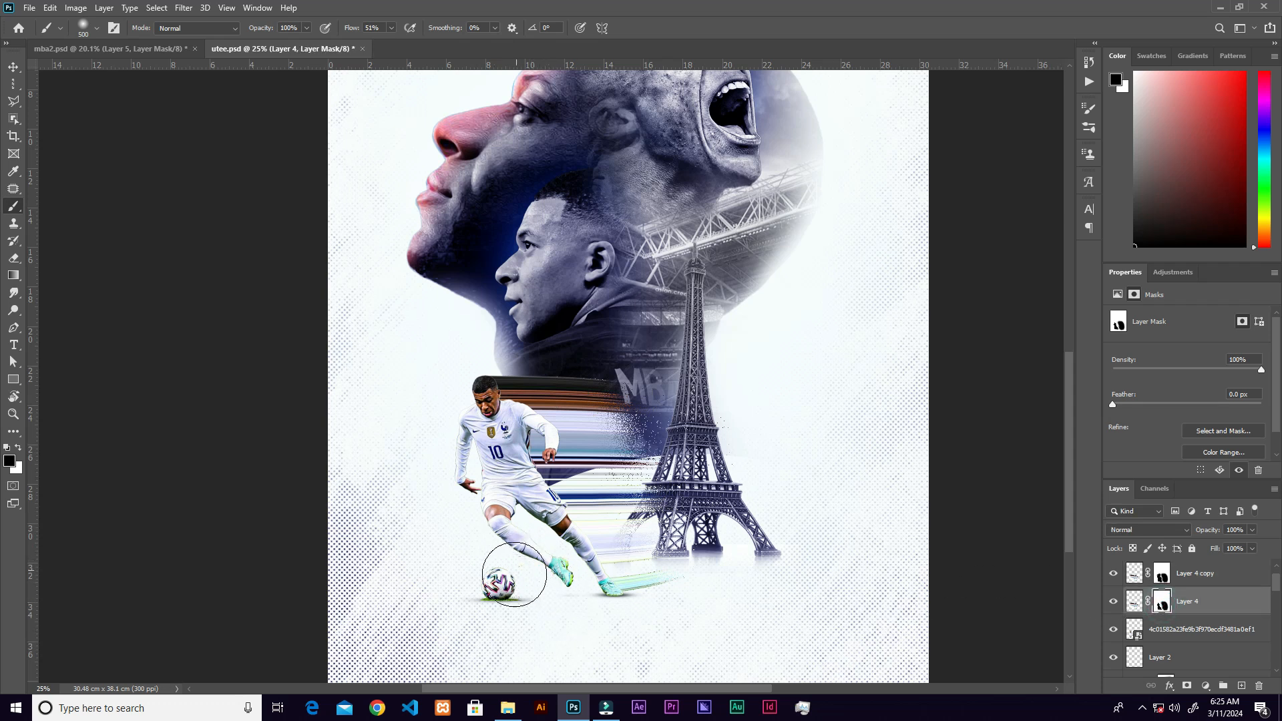
key(v)
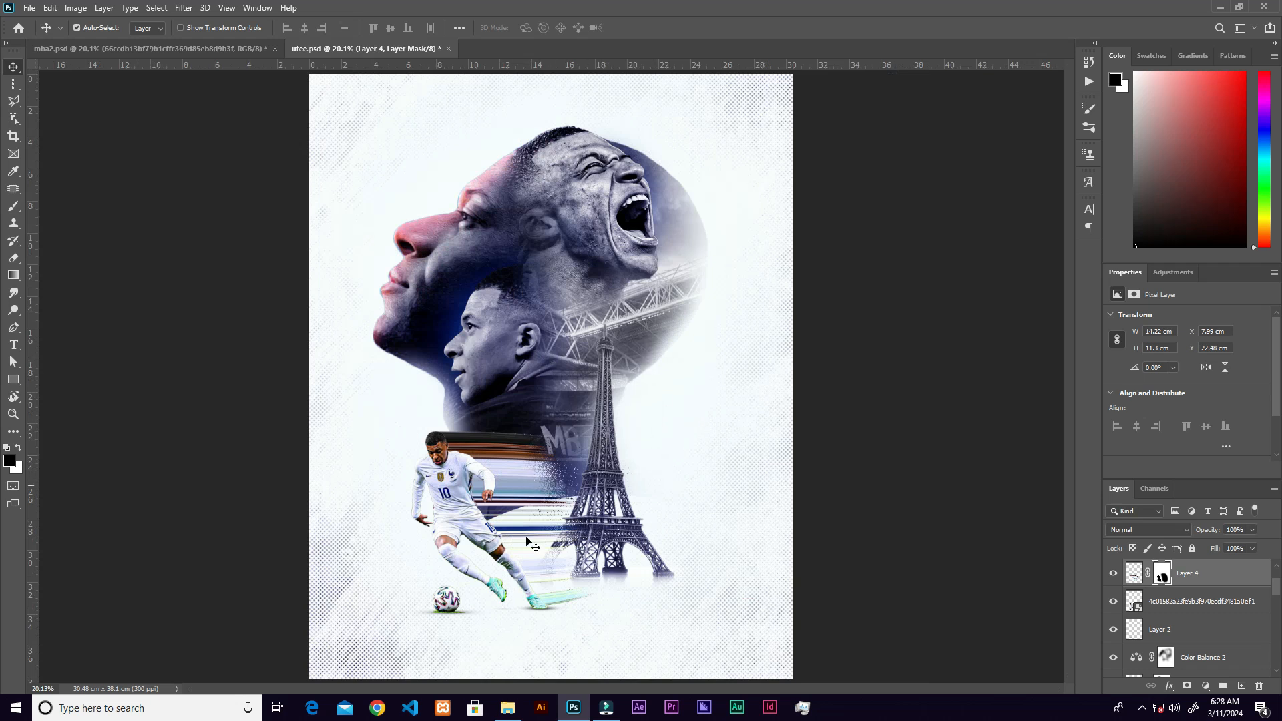
Place the cut-out of the number 7 player seen from behind from the mbappe folder, scaled to 30.55%, beside the Eiffel Tower
click(510, 708)
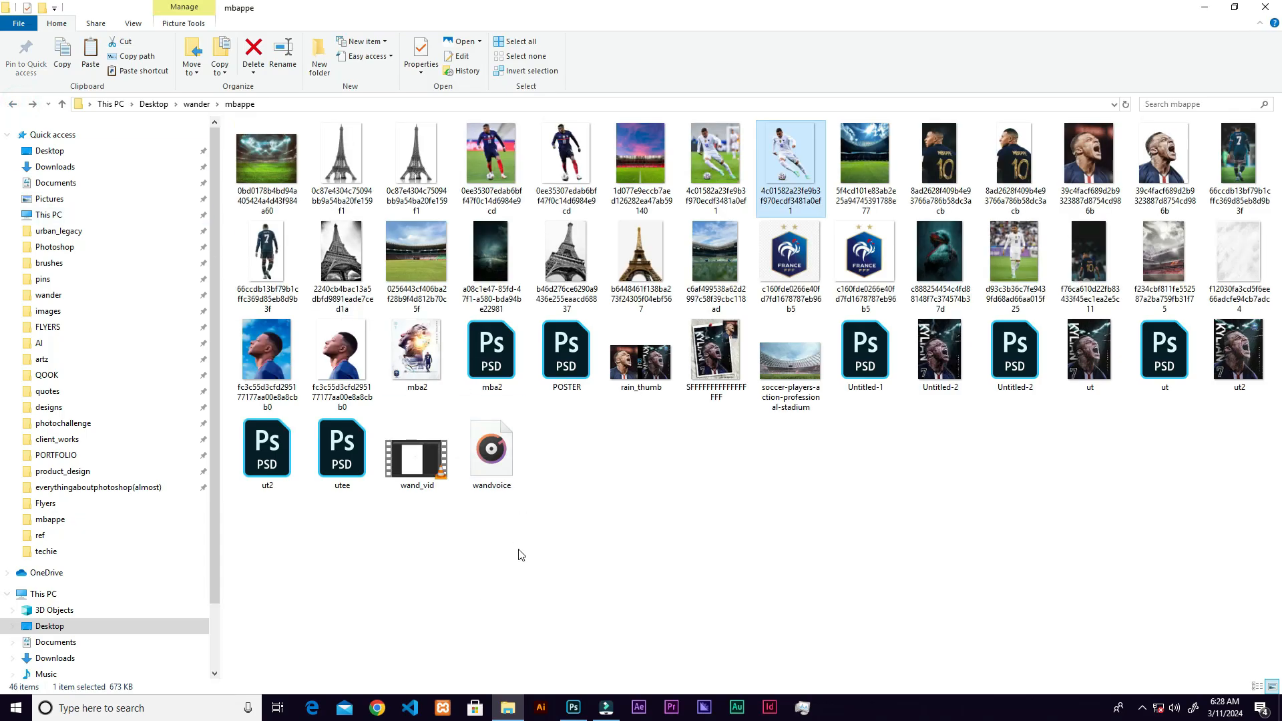
drag(291, 276, 595, 634)
drag(406, 99, 653, 411)
drag(656, 513, 673, 471)
drag(608, 519, 620, 519)
drag(678, 473, 671, 454)
drag(613, 610, 624, 609)
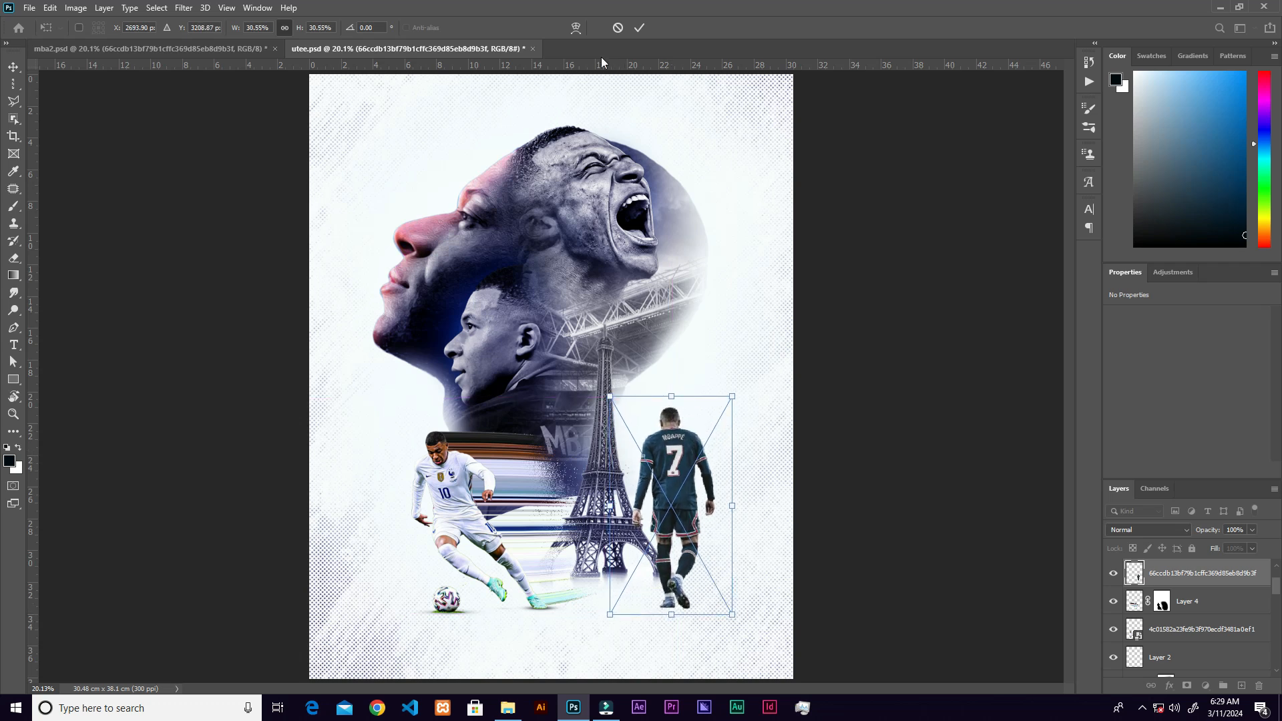
click(639, 28)
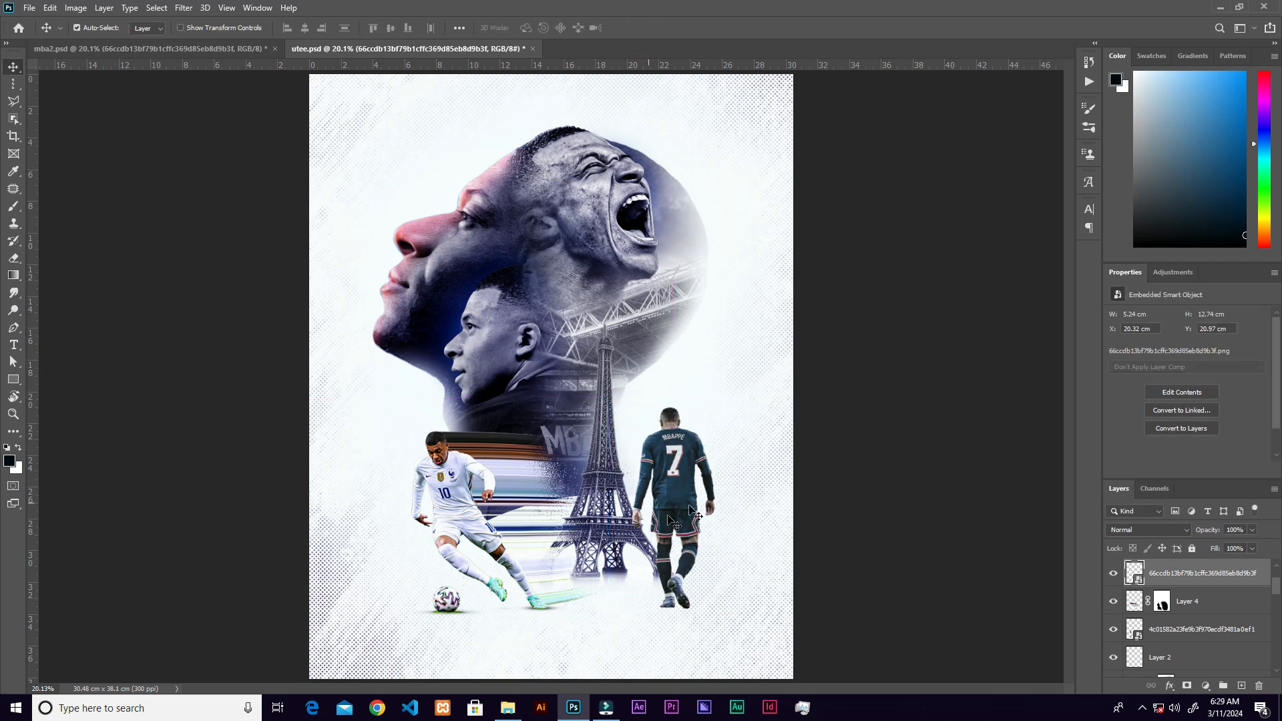
Move the number 7 player's layer down to just above the Eiffel Tower layer, and check the neighbouring layers by toggling their visibility
drag(1252, 571, 1207, 649)
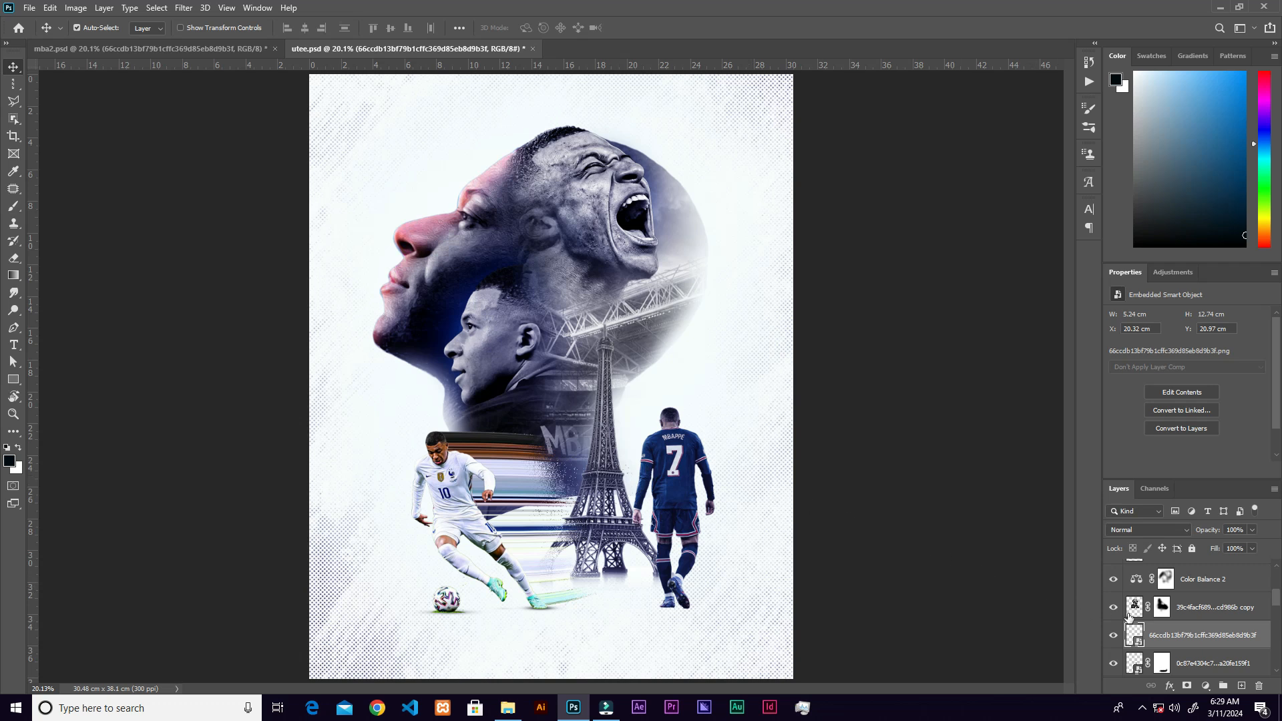
click(1112, 580)
click(1113, 580)
drag(1279, 601, 1280, 607)
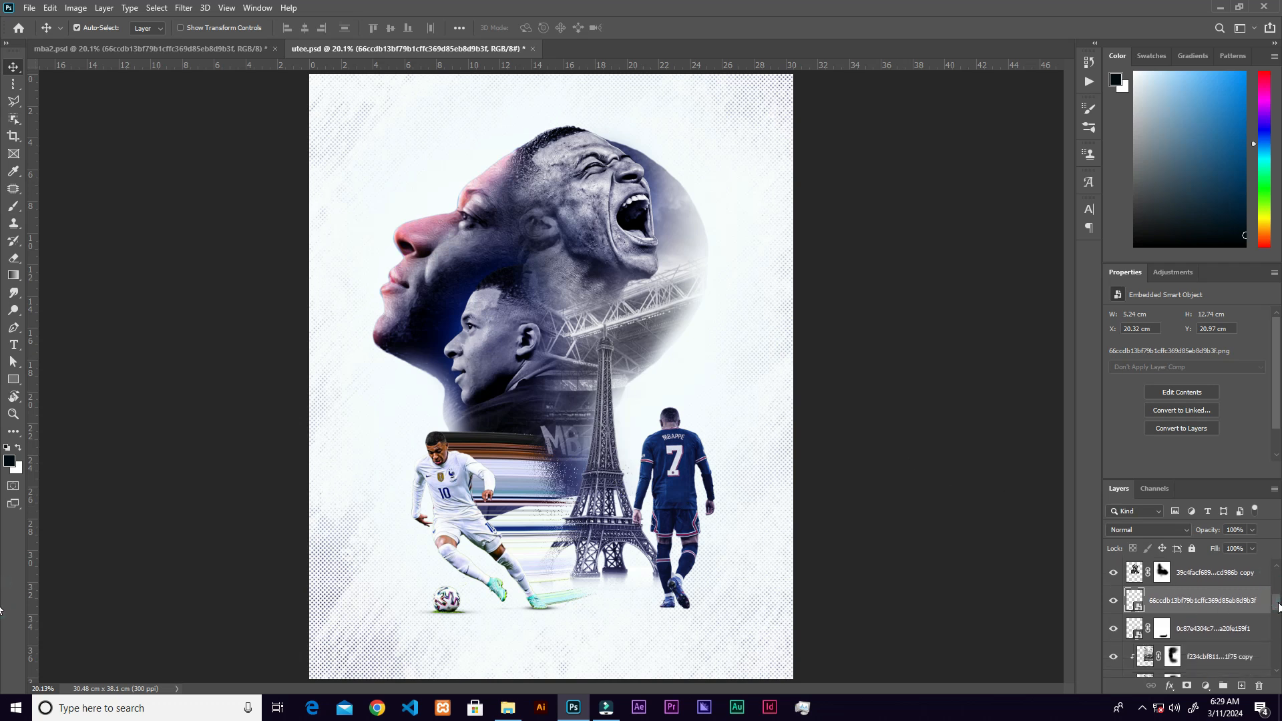
click(1112, 630)
click(1112, 629)
Add an empty layer beneath the number 7 player and choose a flattened soft brush at 500 px, 0% hardness
click(1268, 636)
click(1241, 685)
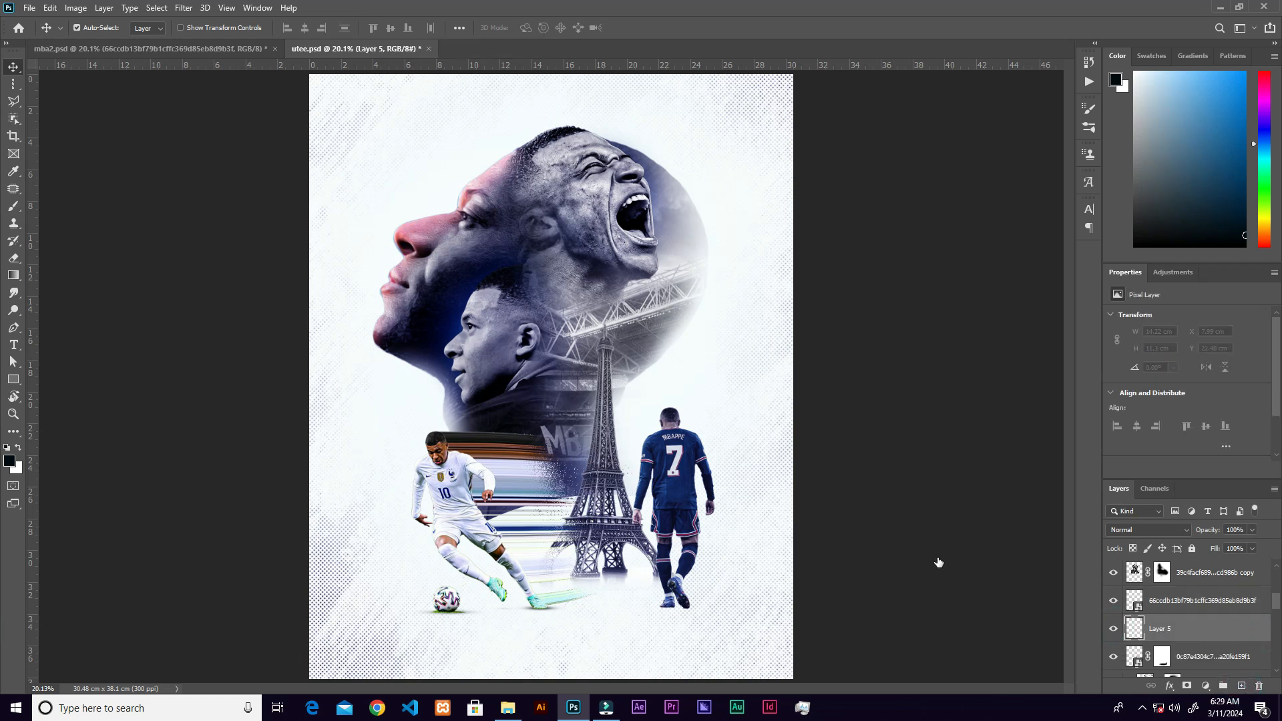
key(b)
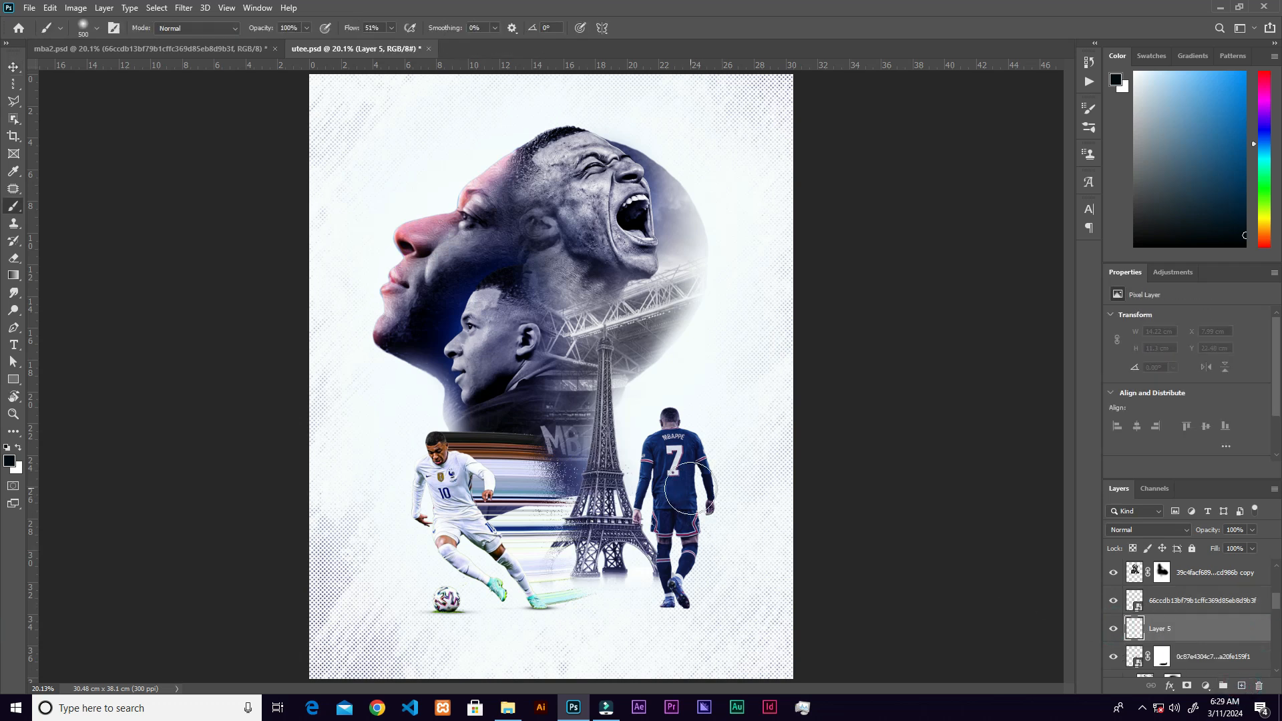
right_click(699, 476)
click(759, 567)
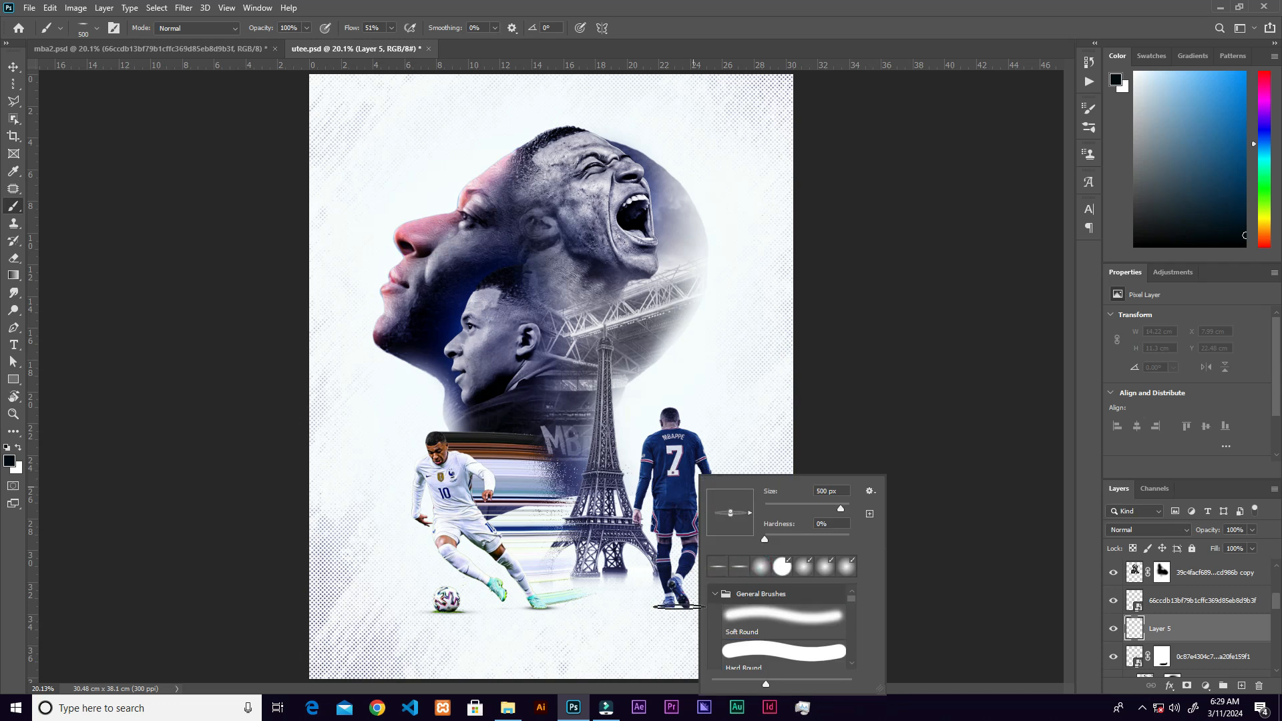
Paint a flat black contact shadow under the number 7 player's feet with the 500 px brush at 68% flow
key(ctrl+plus)
key(ctrl+plus)
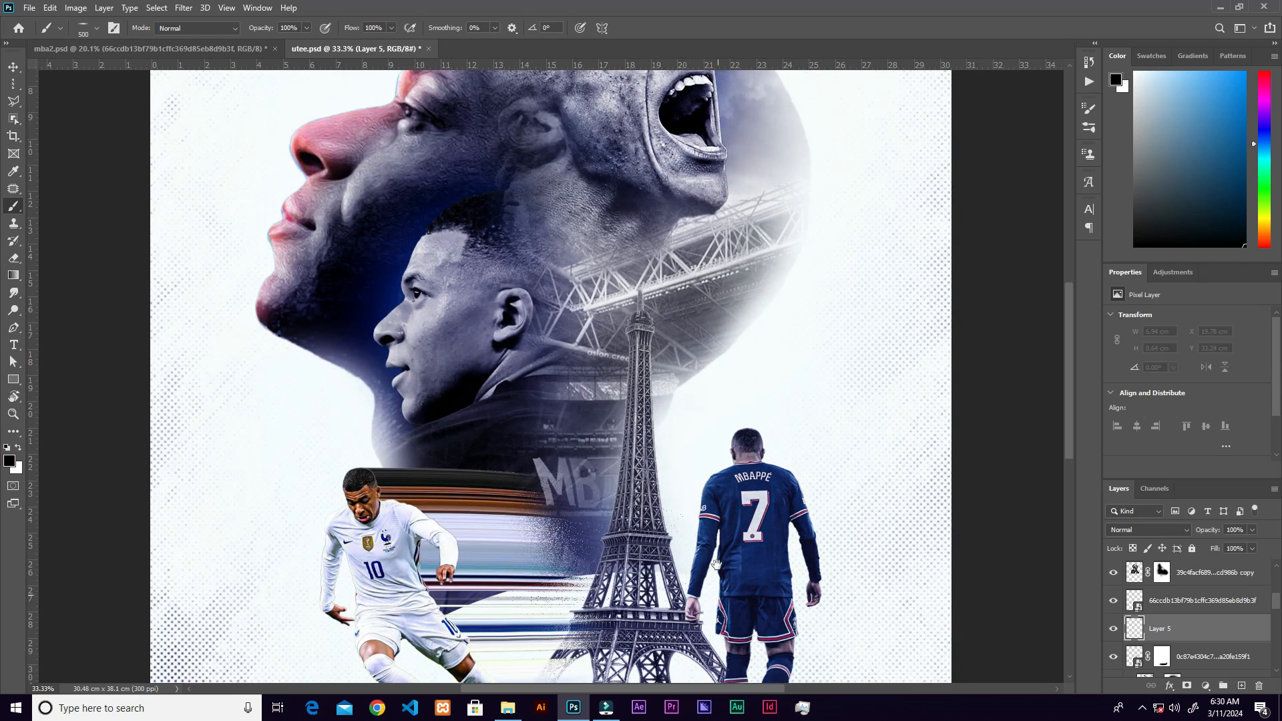
drag(685, 623, 666, 506)
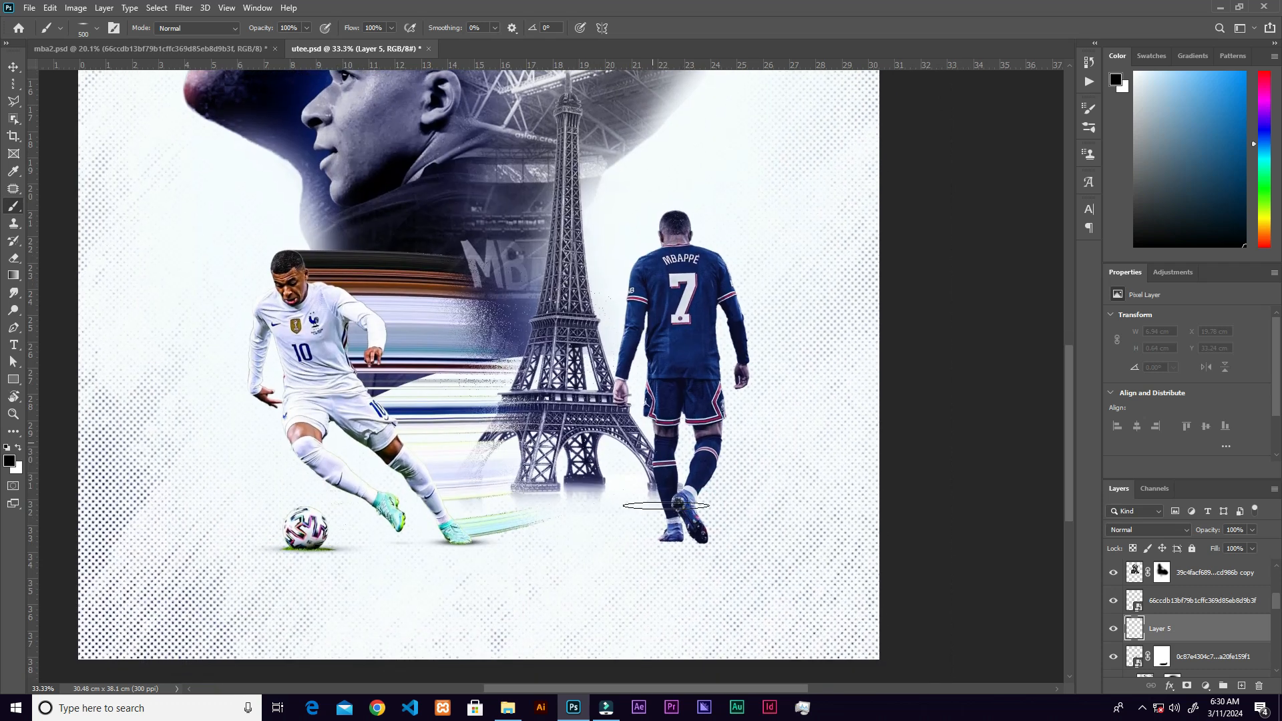
right_click(694, 537)
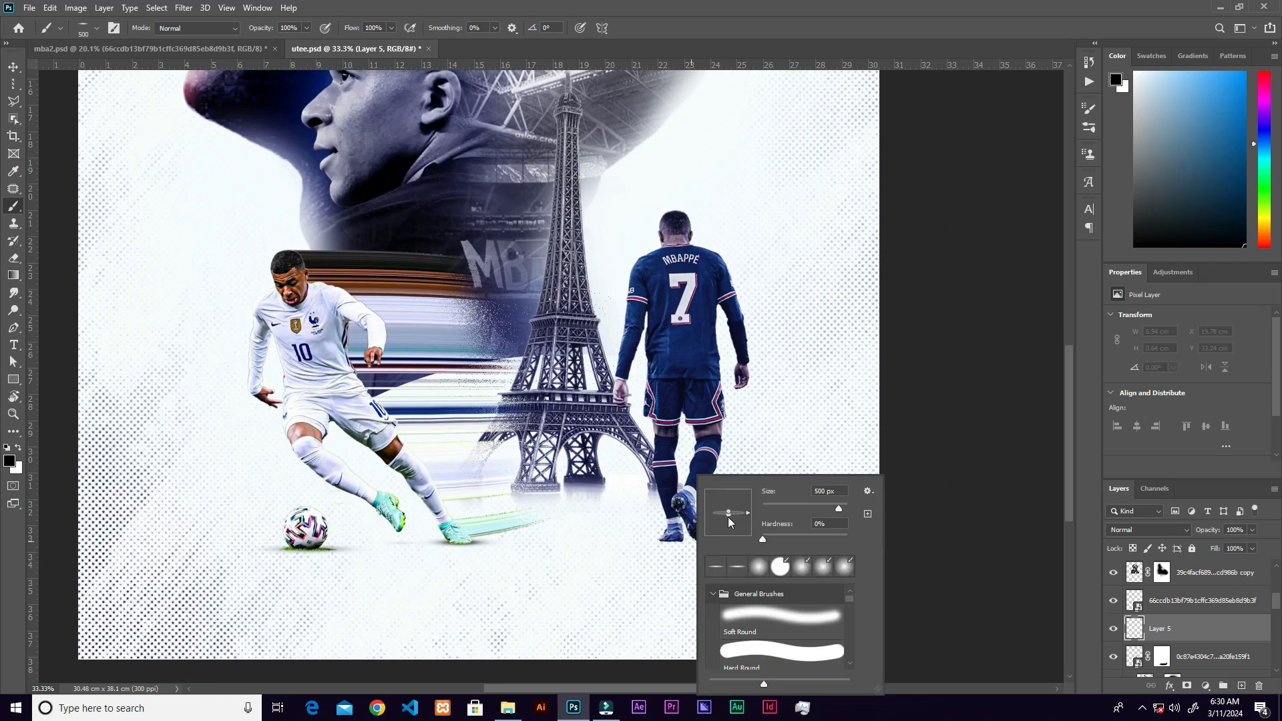
drag(728, 518, 729, 519)
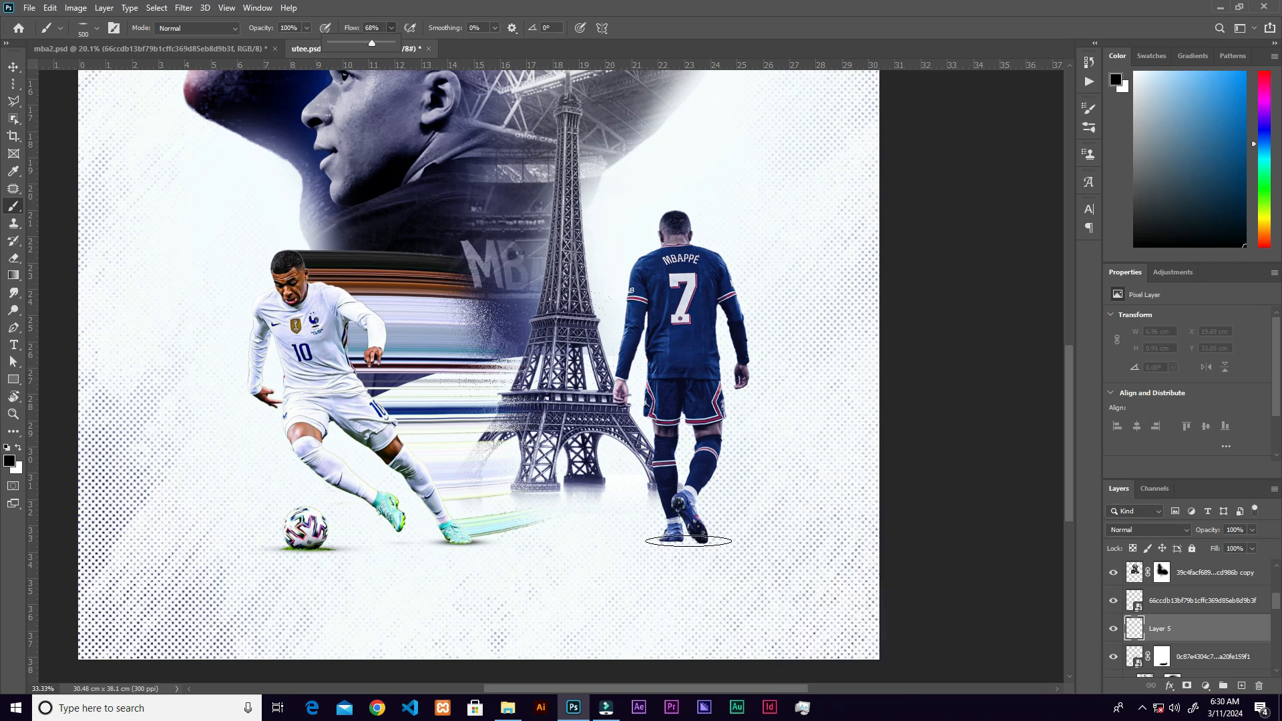
click(688, 540)
Add another empty layer above the contact shadow, enlarge the brush to 3400 px and flatten its tip further
scroll(678, 581, down, 2)
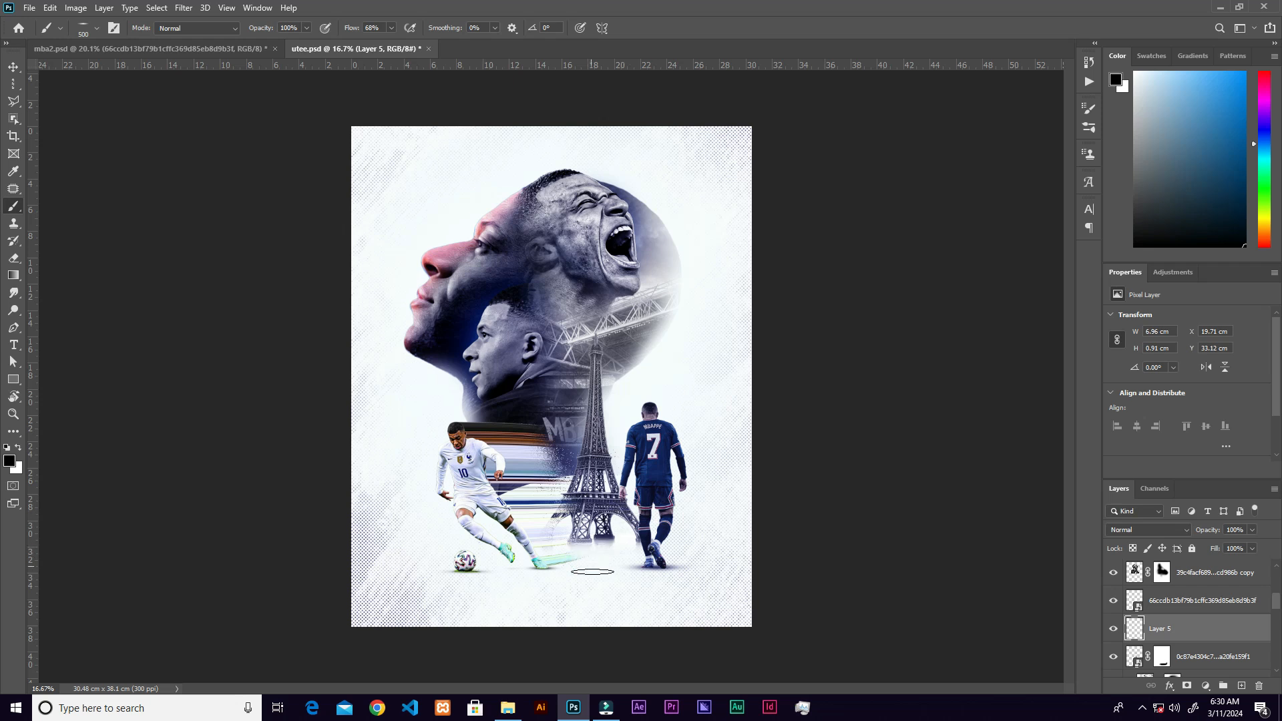
click(1242, 687)
key(bracketright)
key(bracketright)
key(bracketright)
key(bracketright)
key(bracketright)
key(bracketright)
key(bracketright)
key(bracketright)
key(bracketright)
key(bracketright)
key(bracketright)
key(bracketright)
key(bracketright)
key(bracketright)
key(bracketright)
key(bracketright)
key(bracketright)
key(bracketright)
key(bracketright)
key(bracketright)
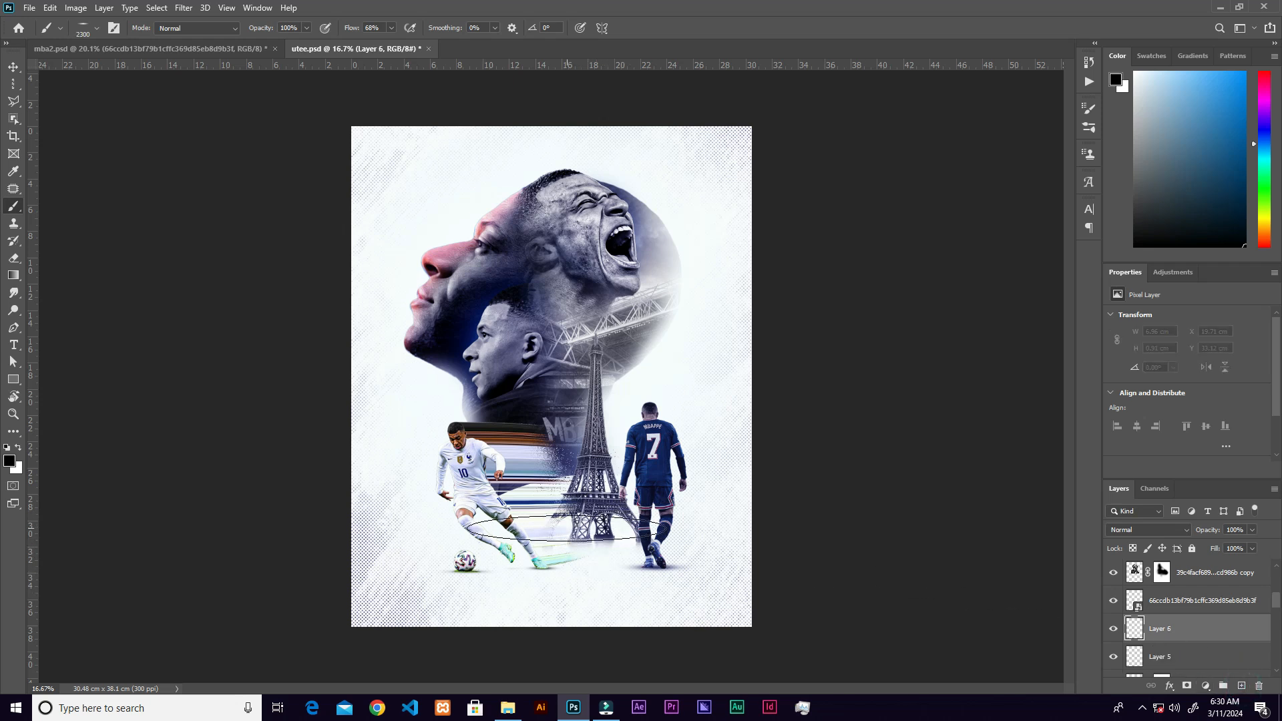
right_click(576, 553)
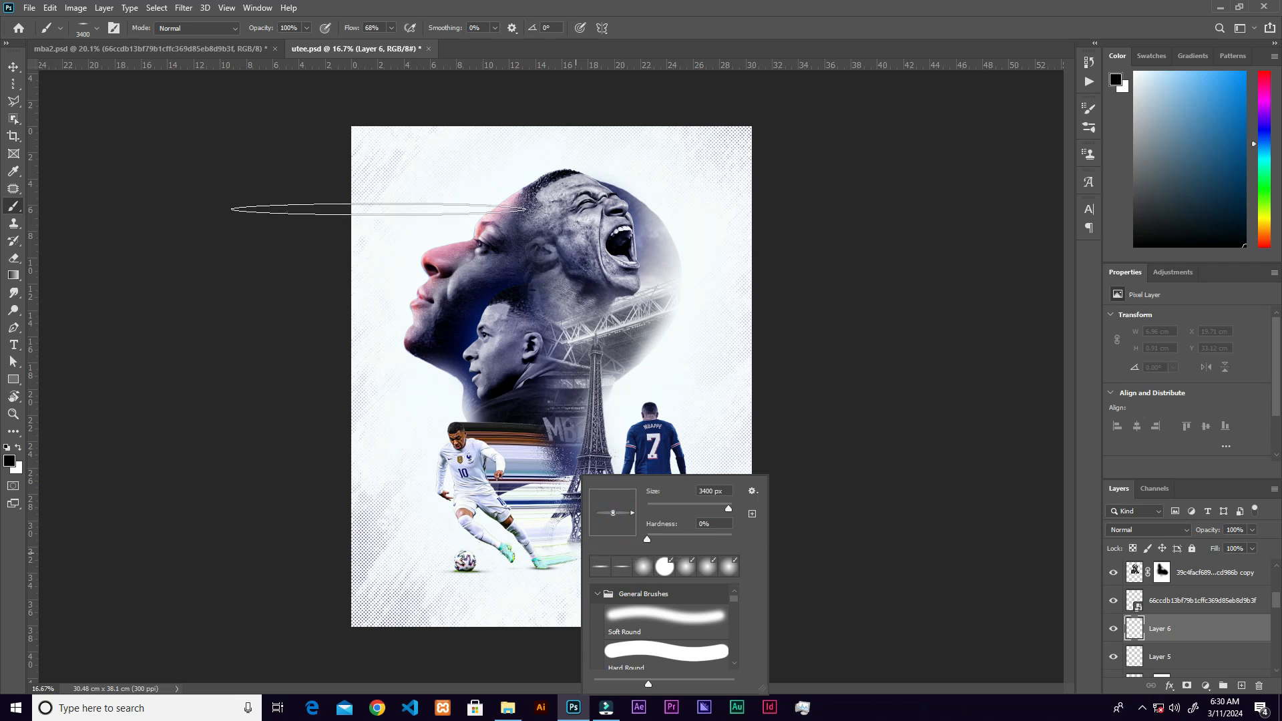
Stamp a faint ground shadow across the full poster width under both players' feet at 16% flow
drag(390, 27, 359, 45)
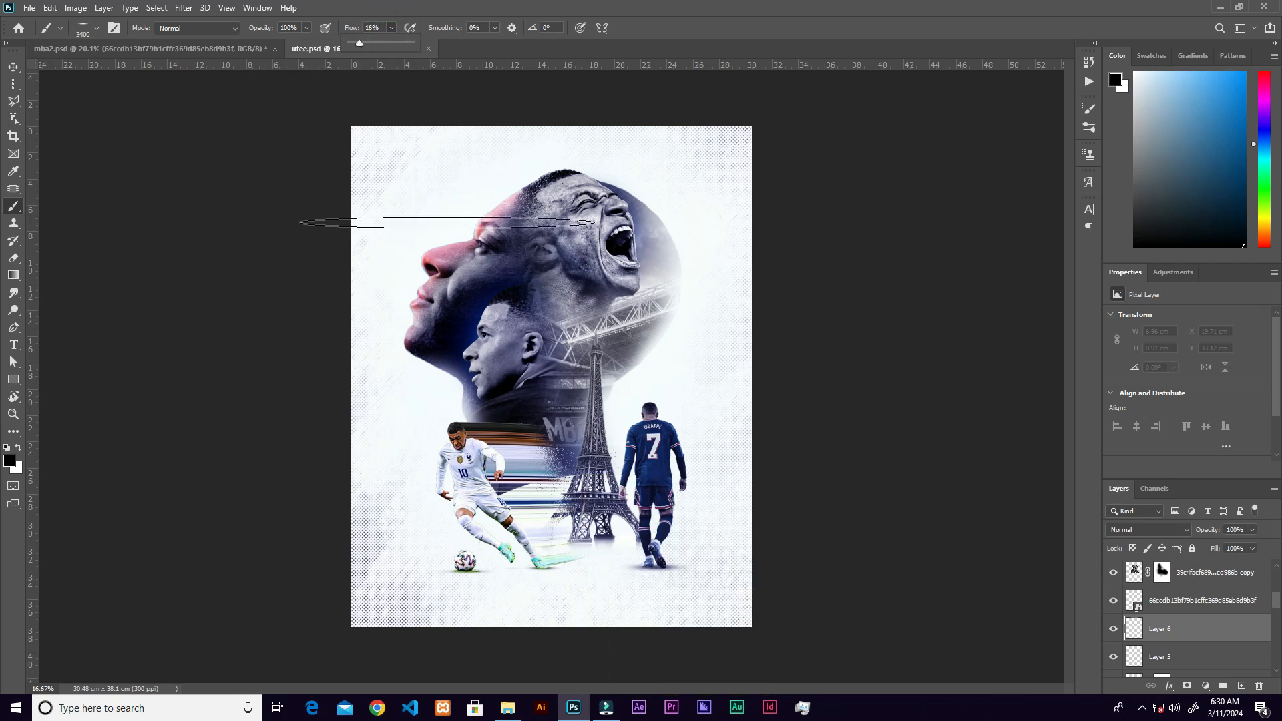
click(569, 567)
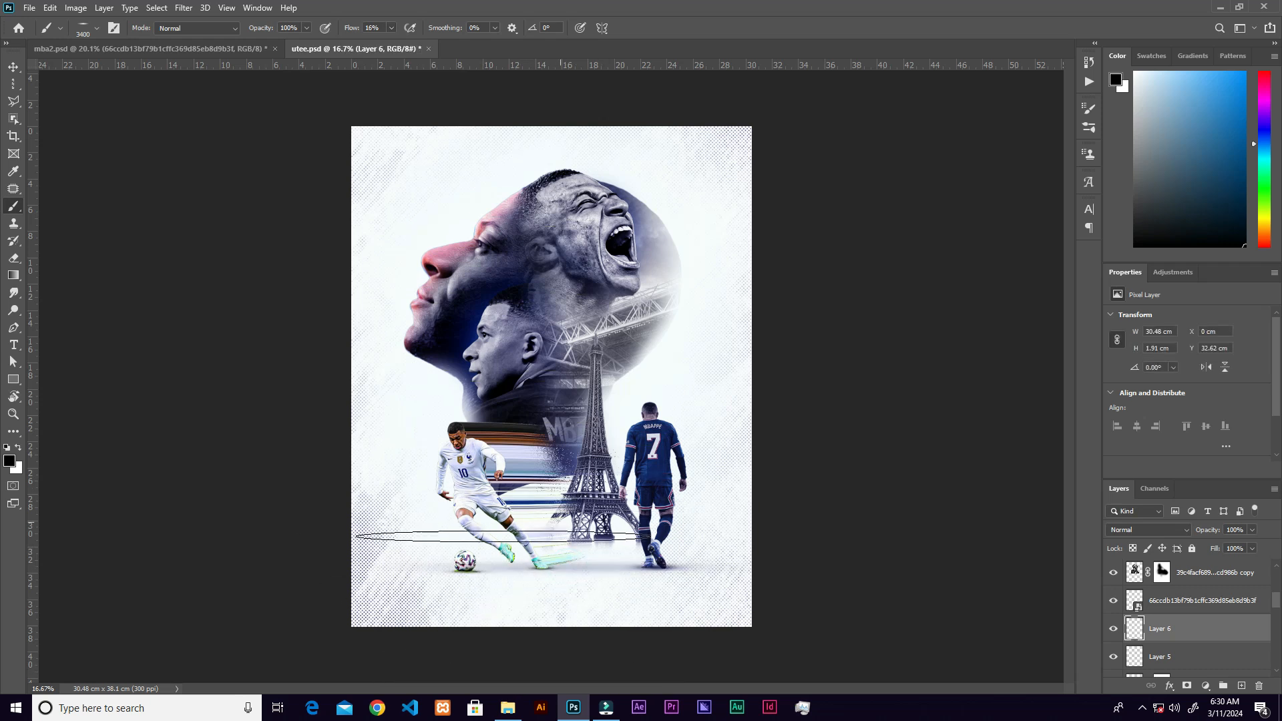
key(v)
key(ctrl+0)
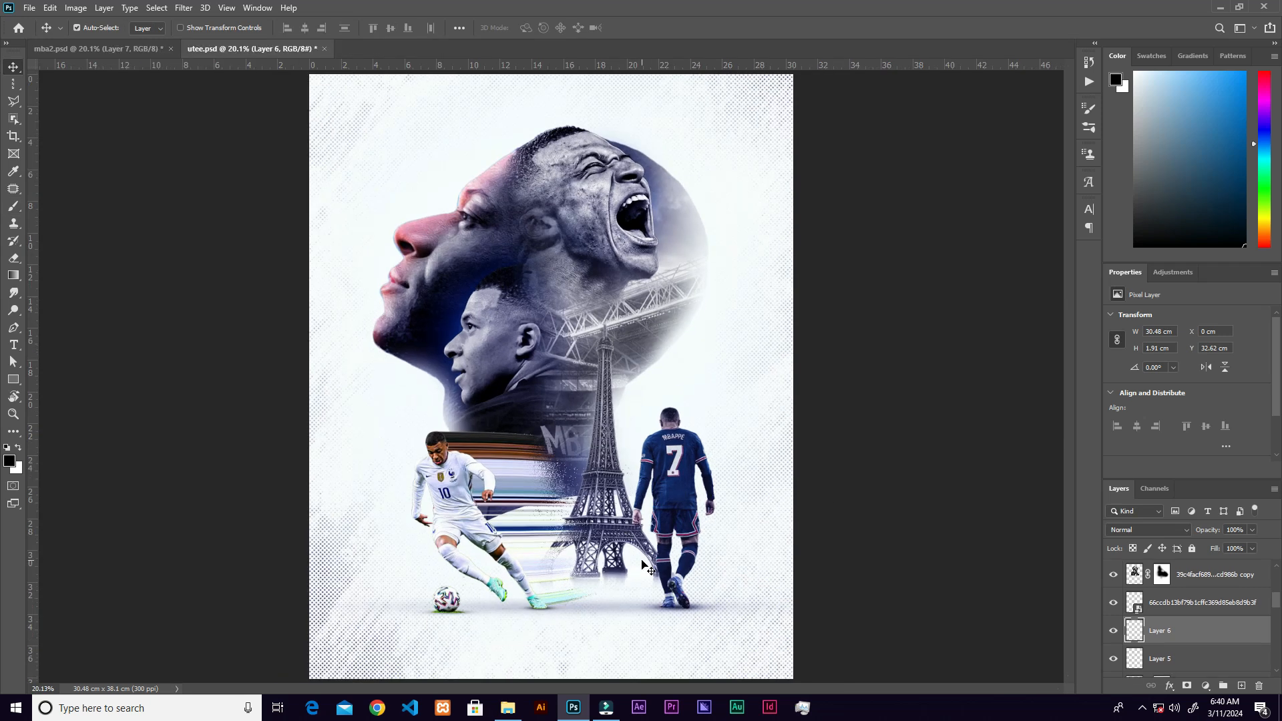
Collapse Group 1 and add an empty layer directly above the Overlay background texture copy
drag(1268, 599, 1279, 641)
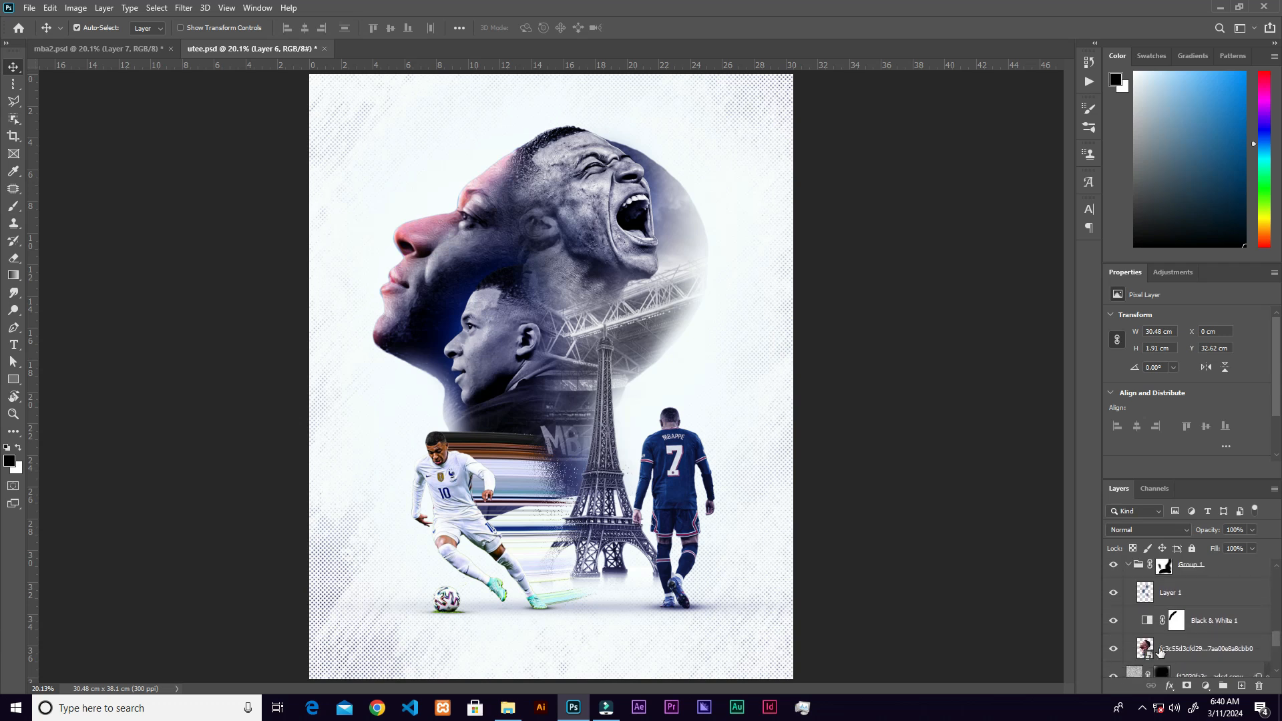
click(1129, 567)
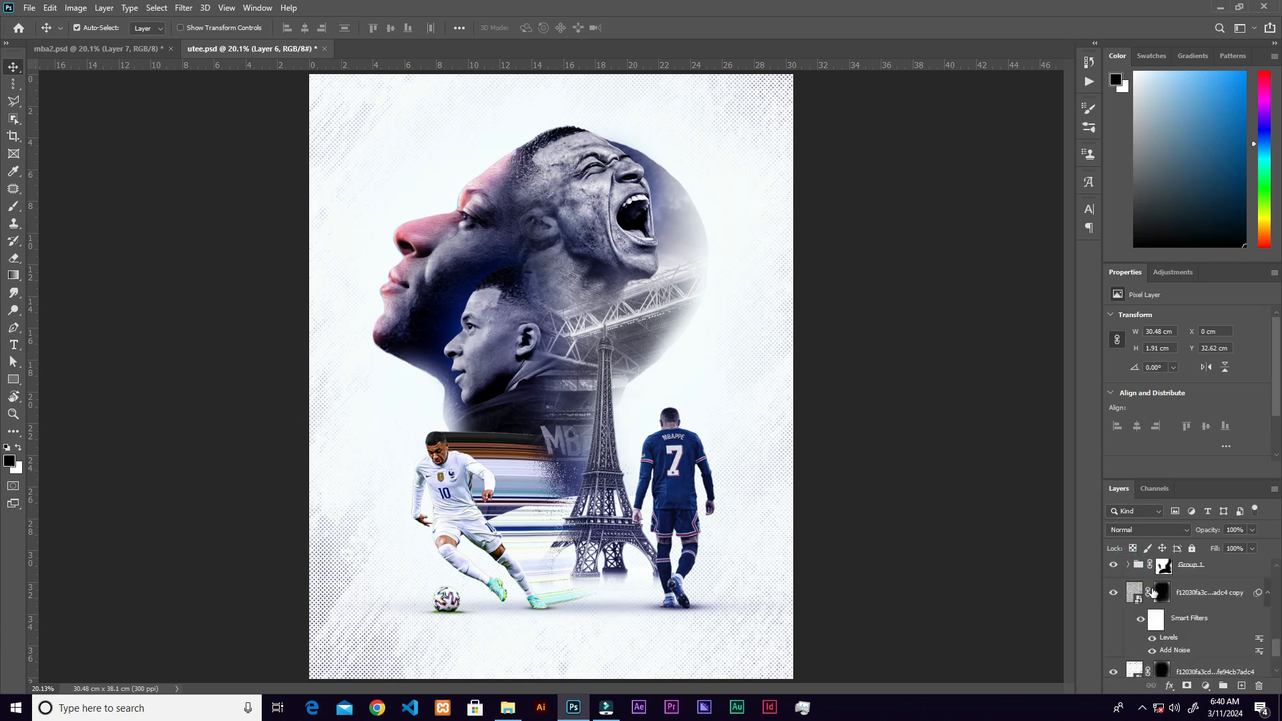
click(1236, 593)
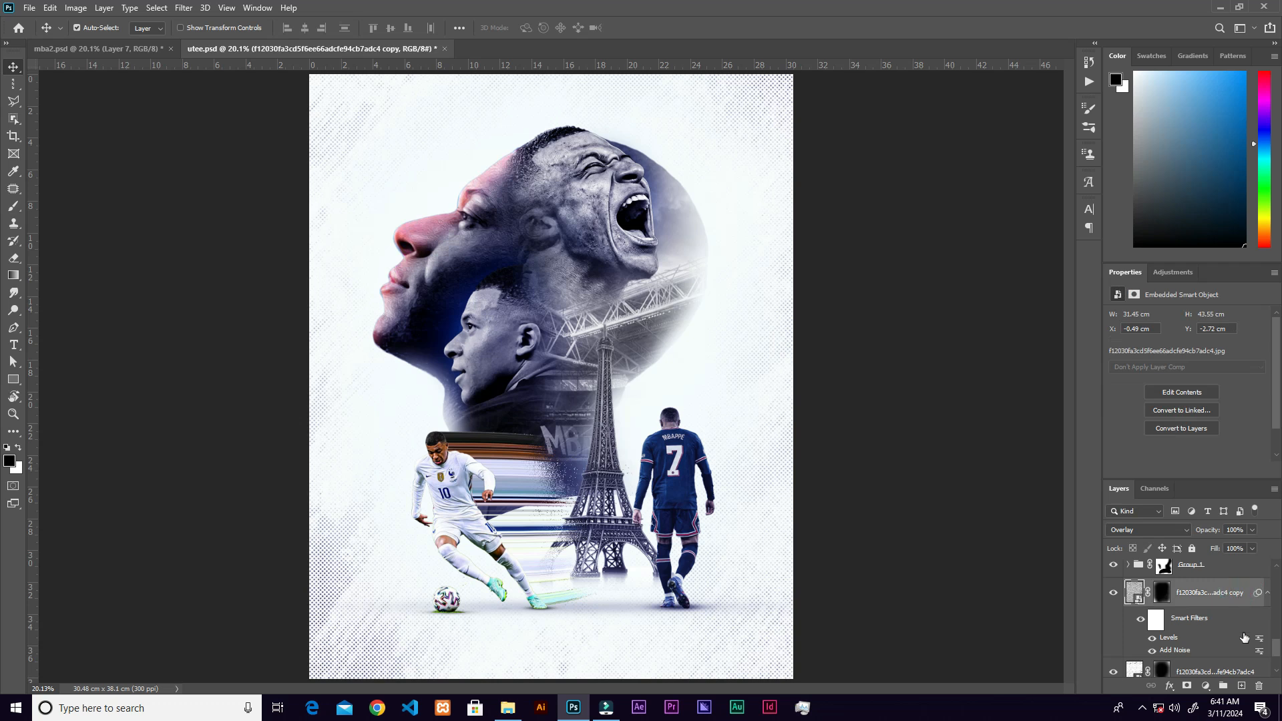
click(1239, 685)
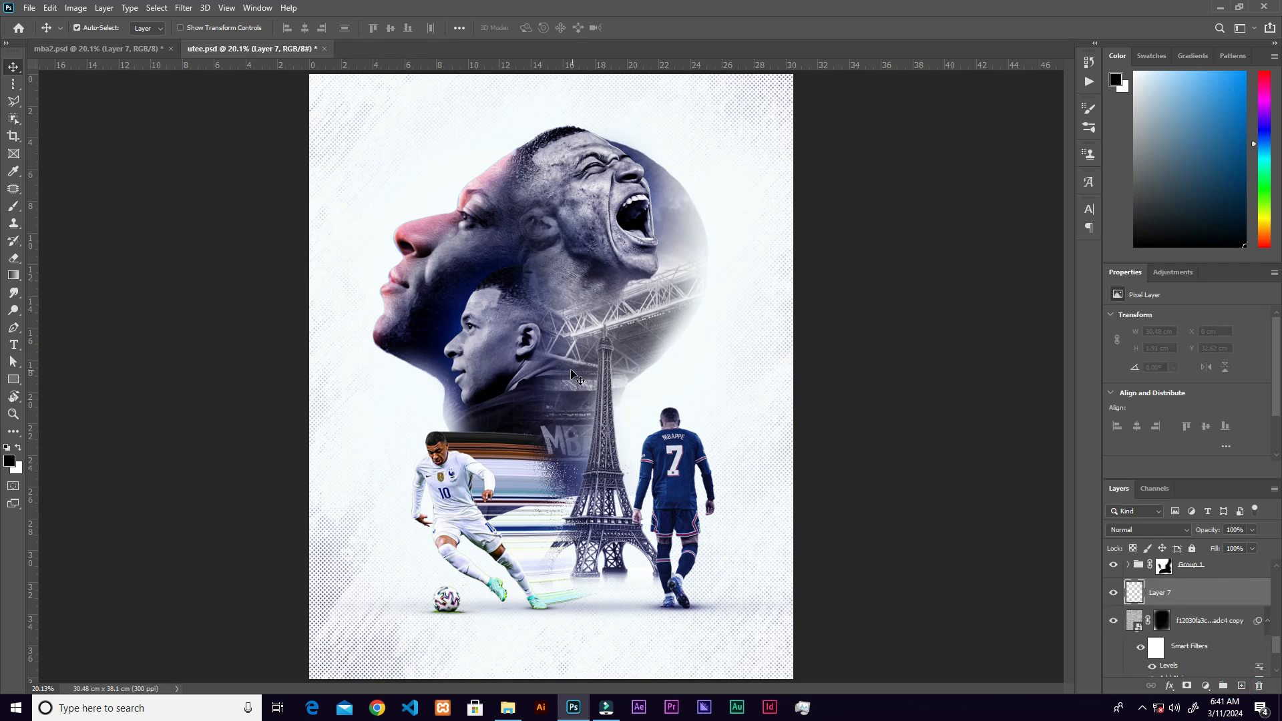
Rotate the smoke brush tip to -40° and stamp faint black smoke behind the shouting face at 3600 px and 16% flow
key(b)
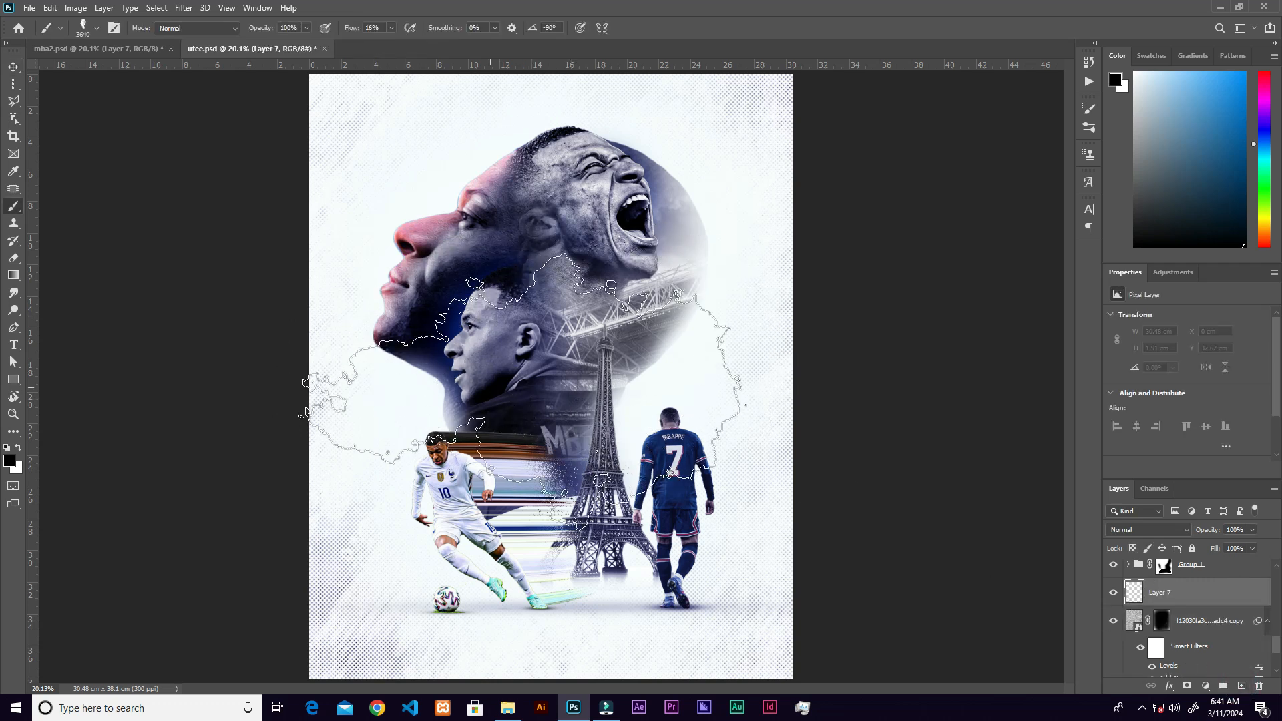
click(1087, 130)
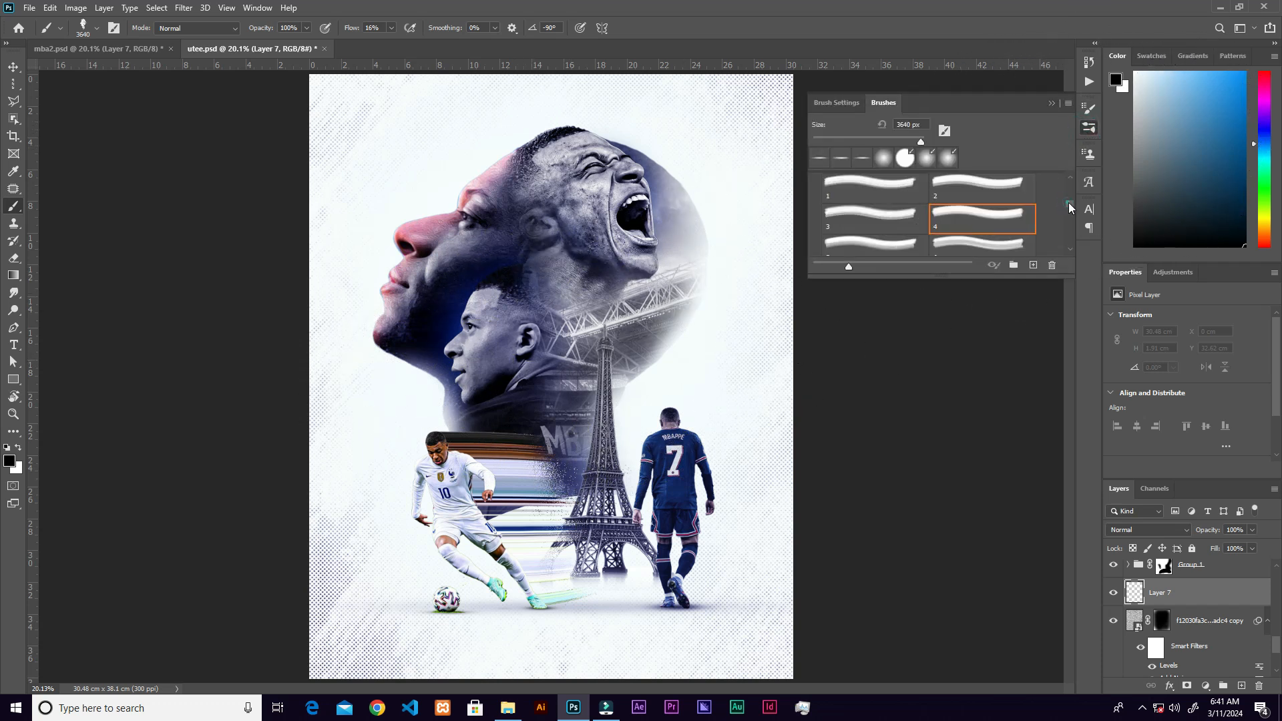
scroll(1068, 202, up, 2)
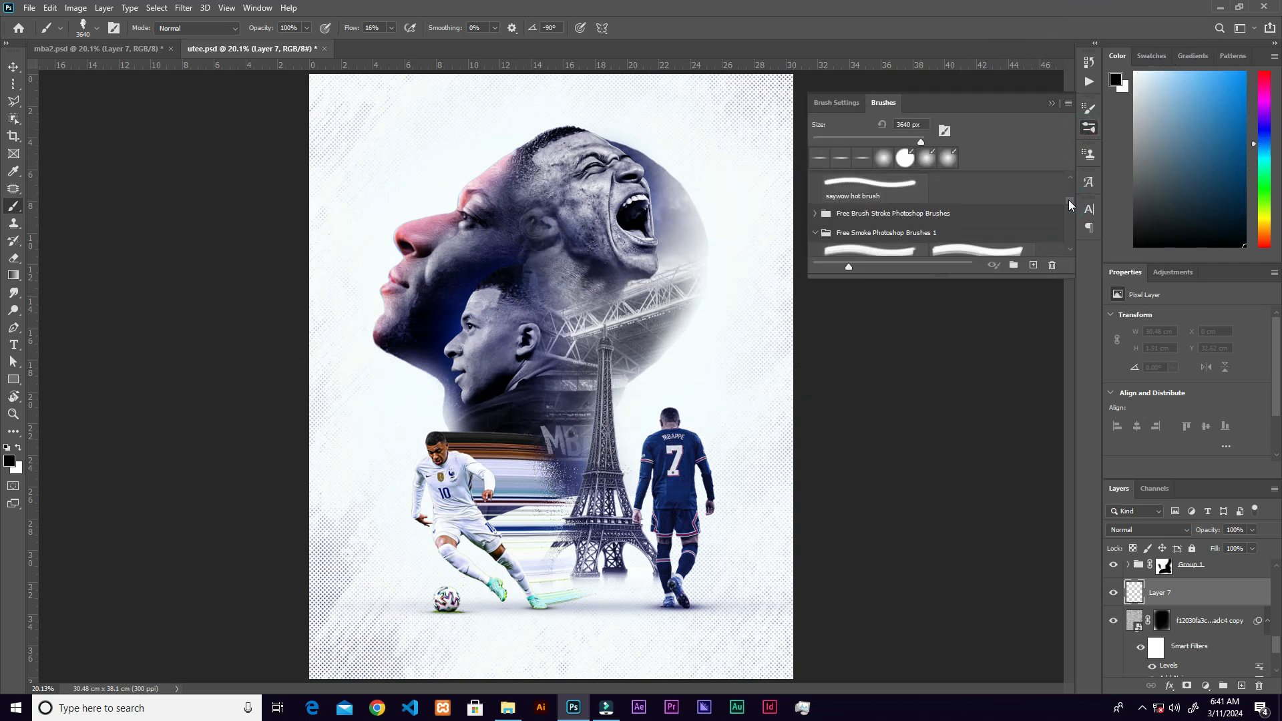
click(1052, 105)
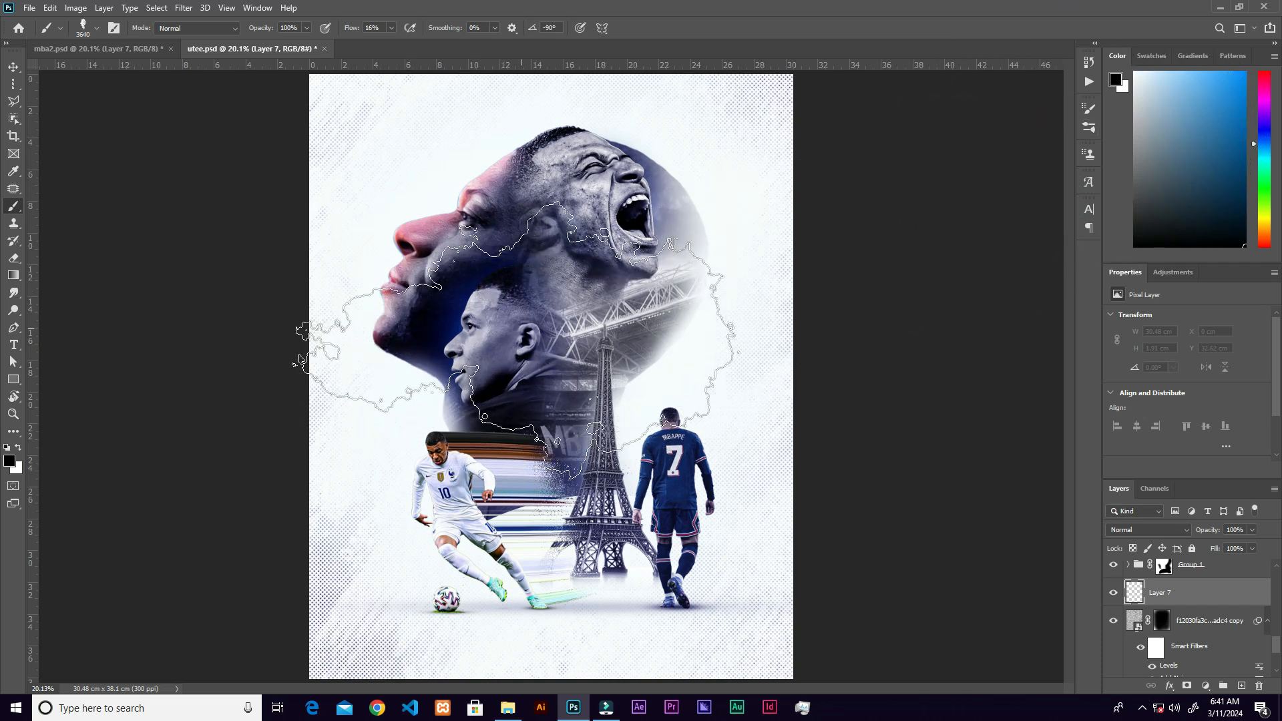
right_click(545, 345)
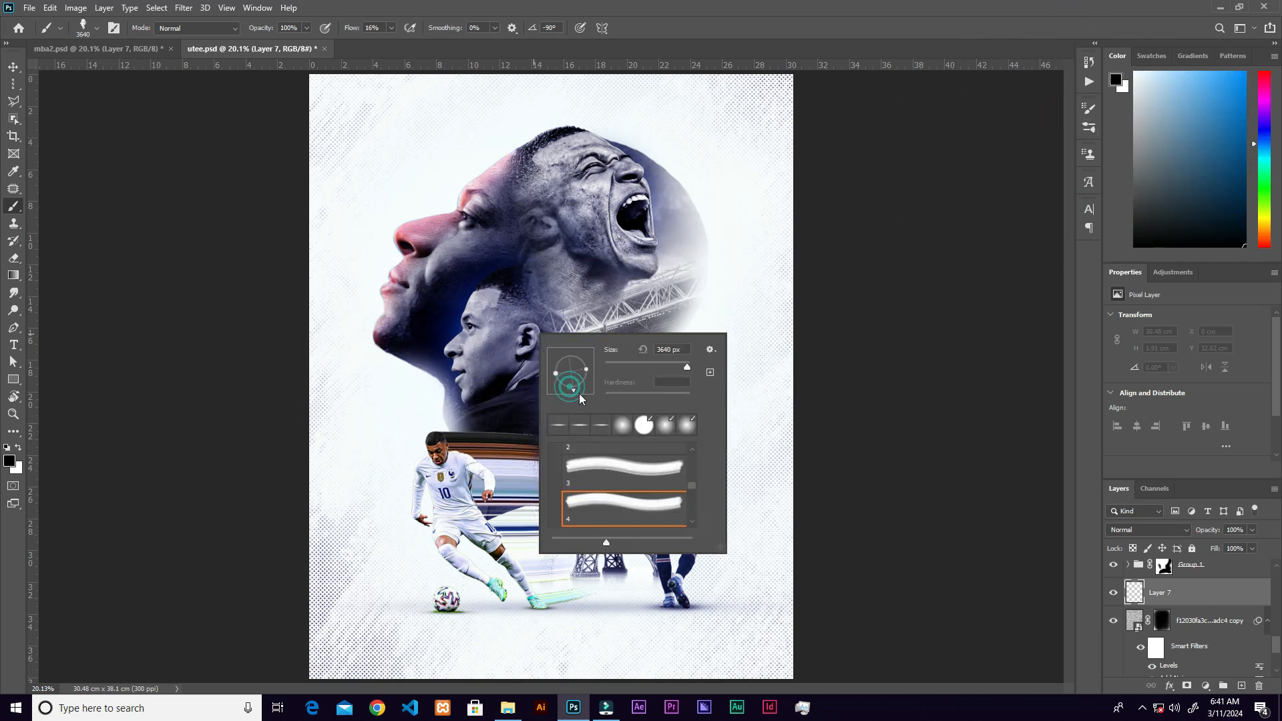
drag(598, 396, 587, 386)
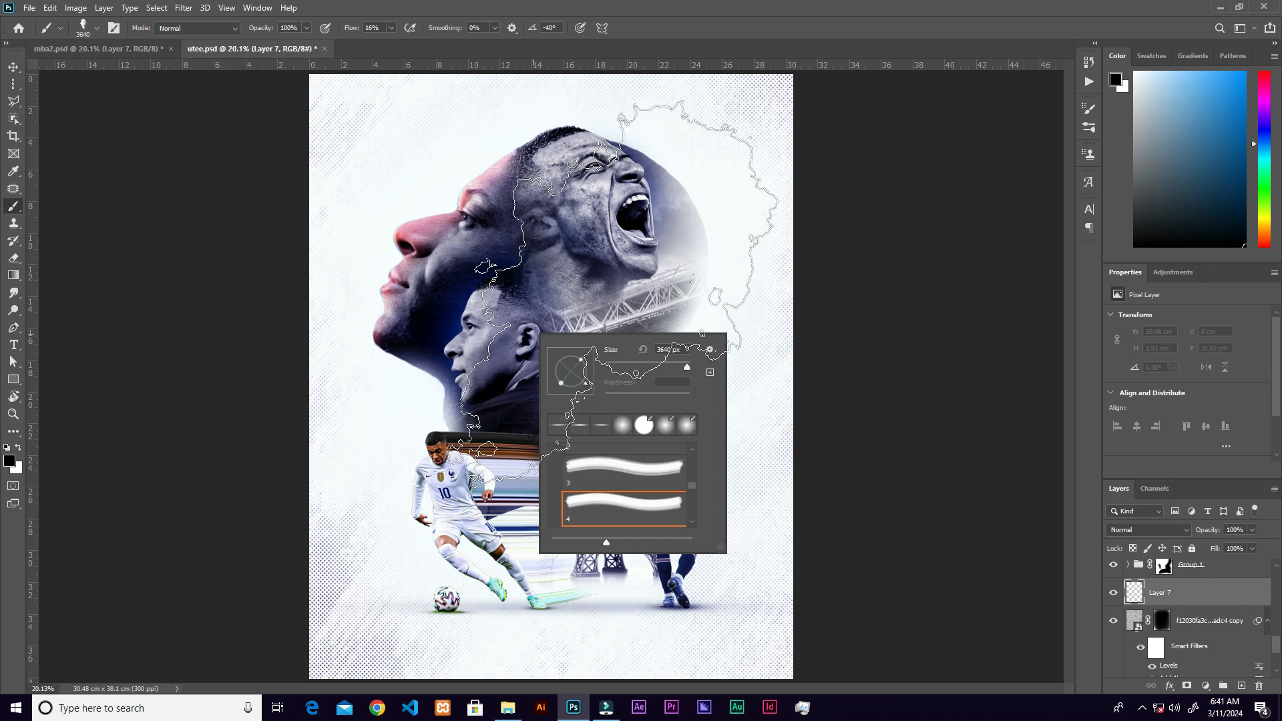
key(Return)
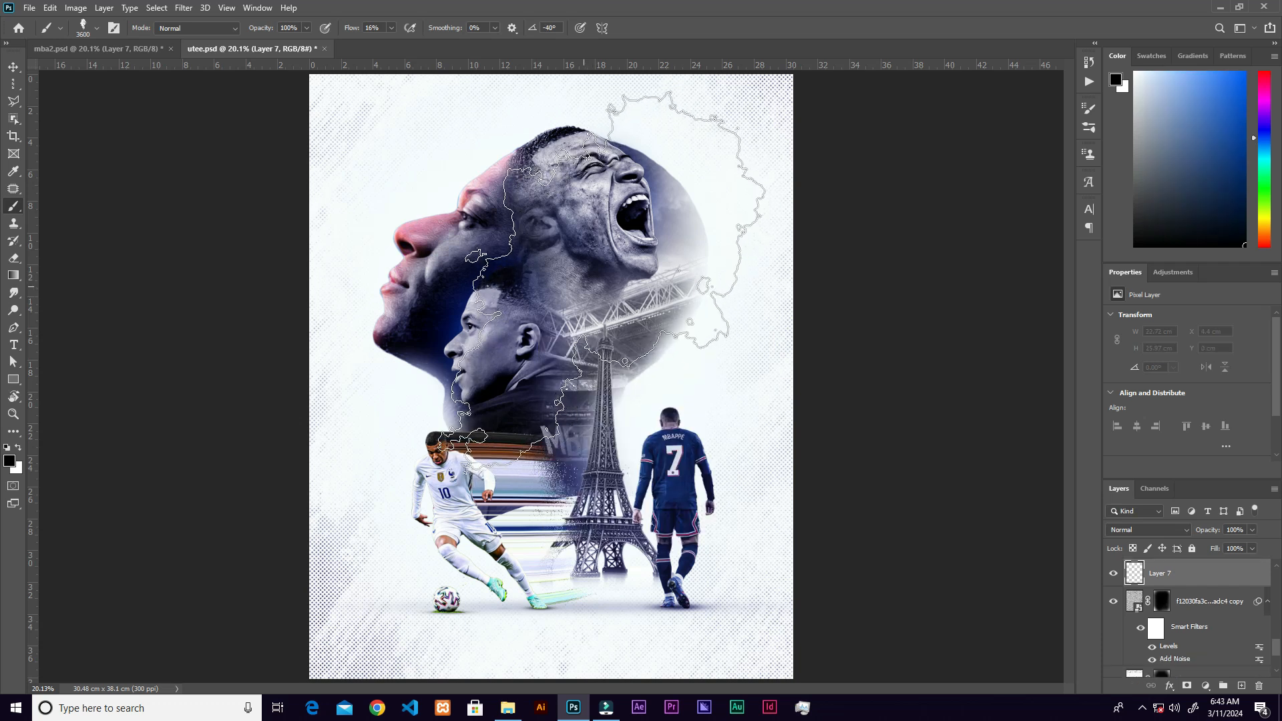
click(604, 280)
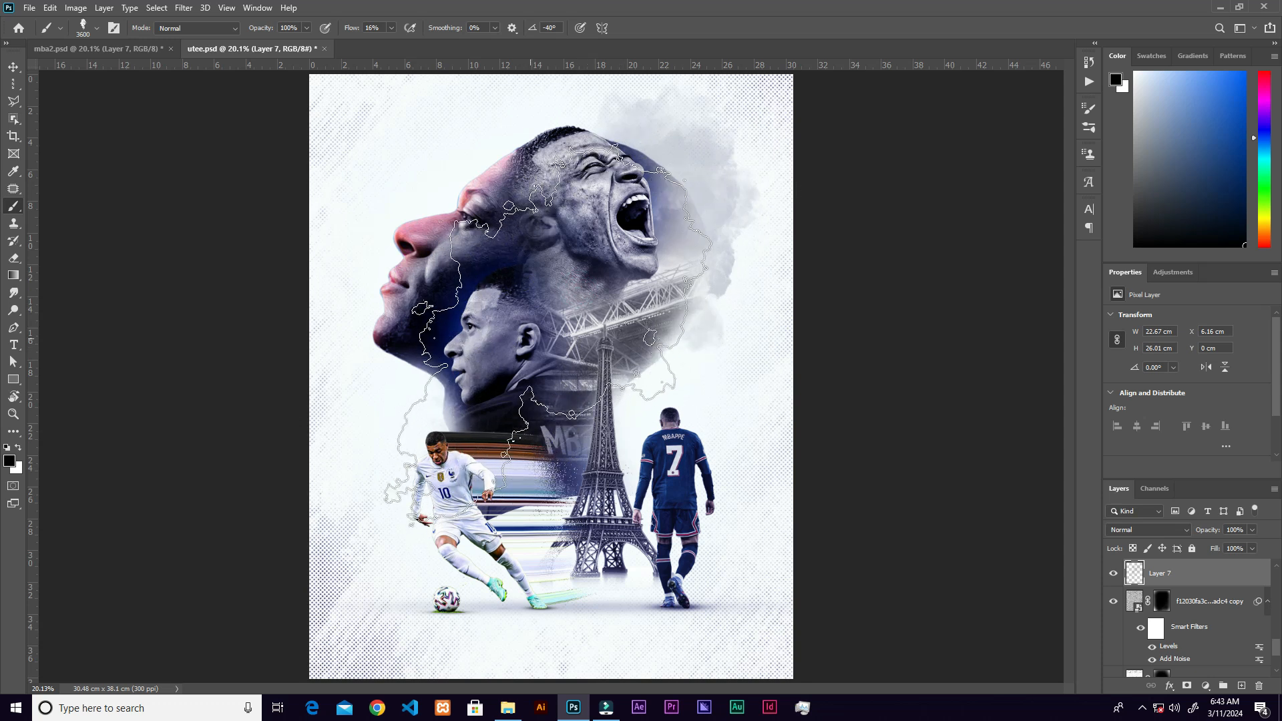
Reduce the smoke brush to 3000 px, extend the smoke behind the composite head with dark navy, and choose a grey-blue paint colour
click(1245, 199)
key(bracketleft)
key(bracketleft)
key(bracketleft)
key(bracketleft)
key(bracketleft)
key(bracketleft)
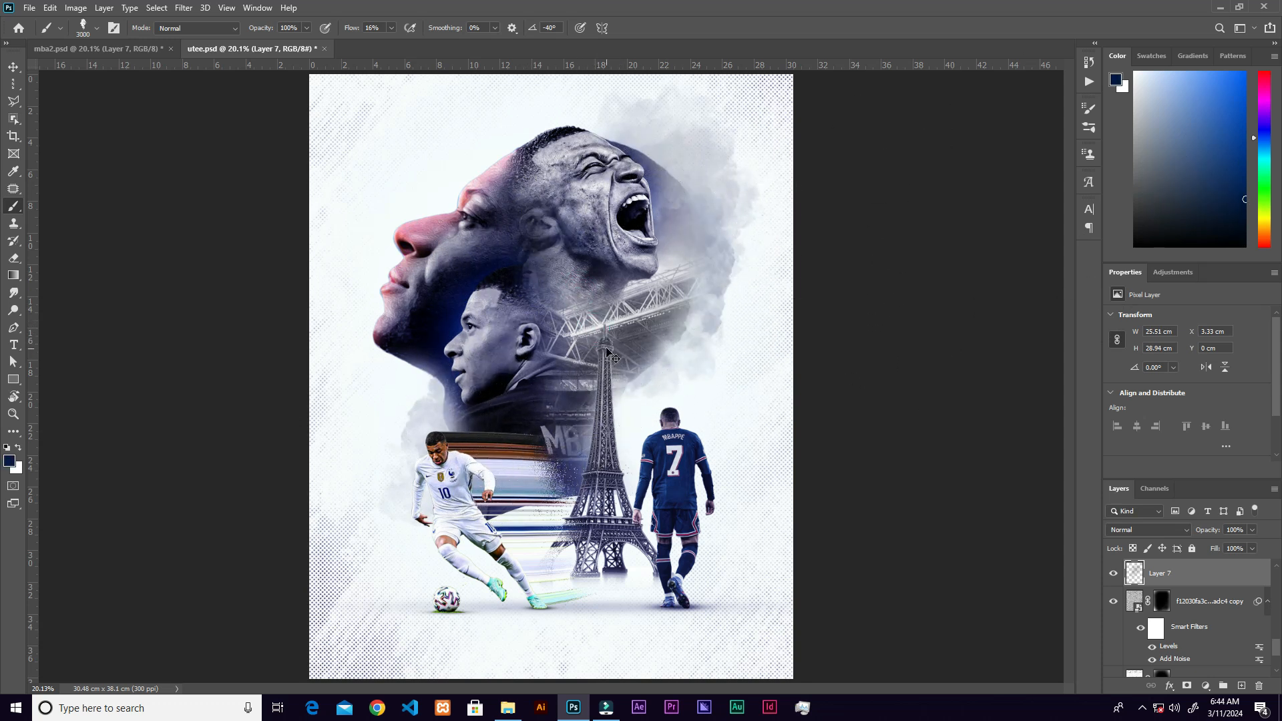
click(1155, 128)
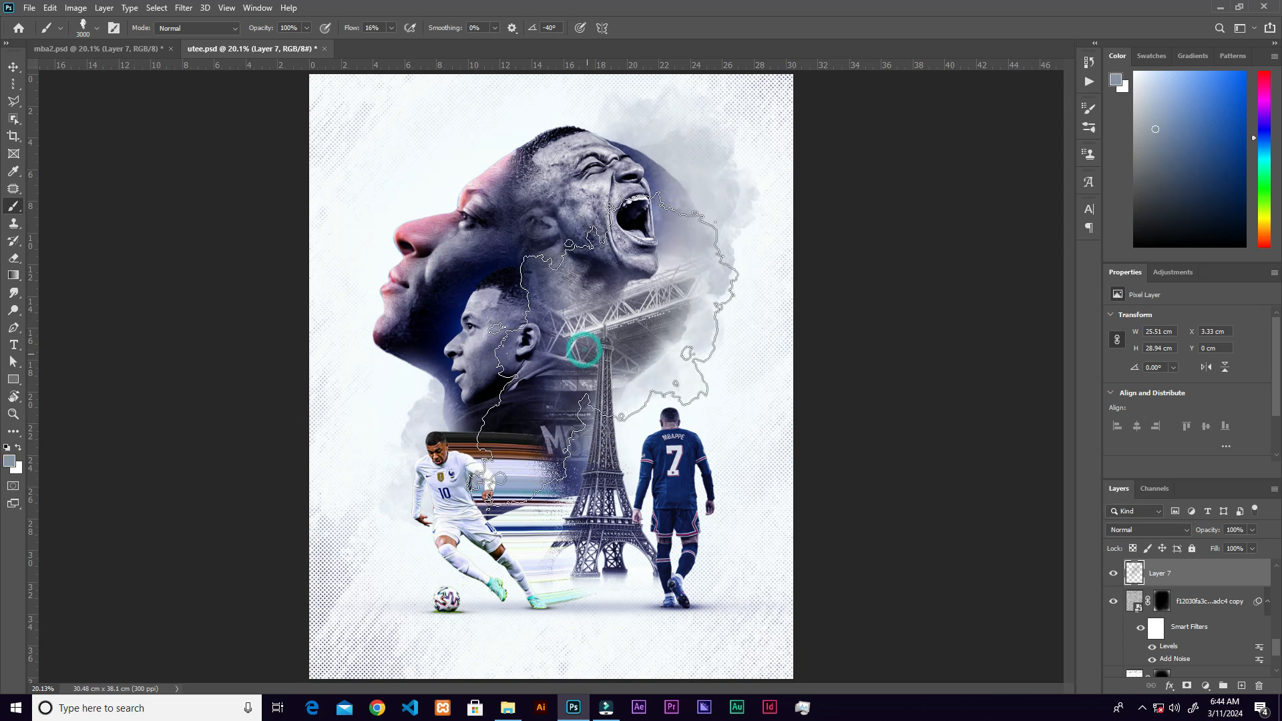
key(v)
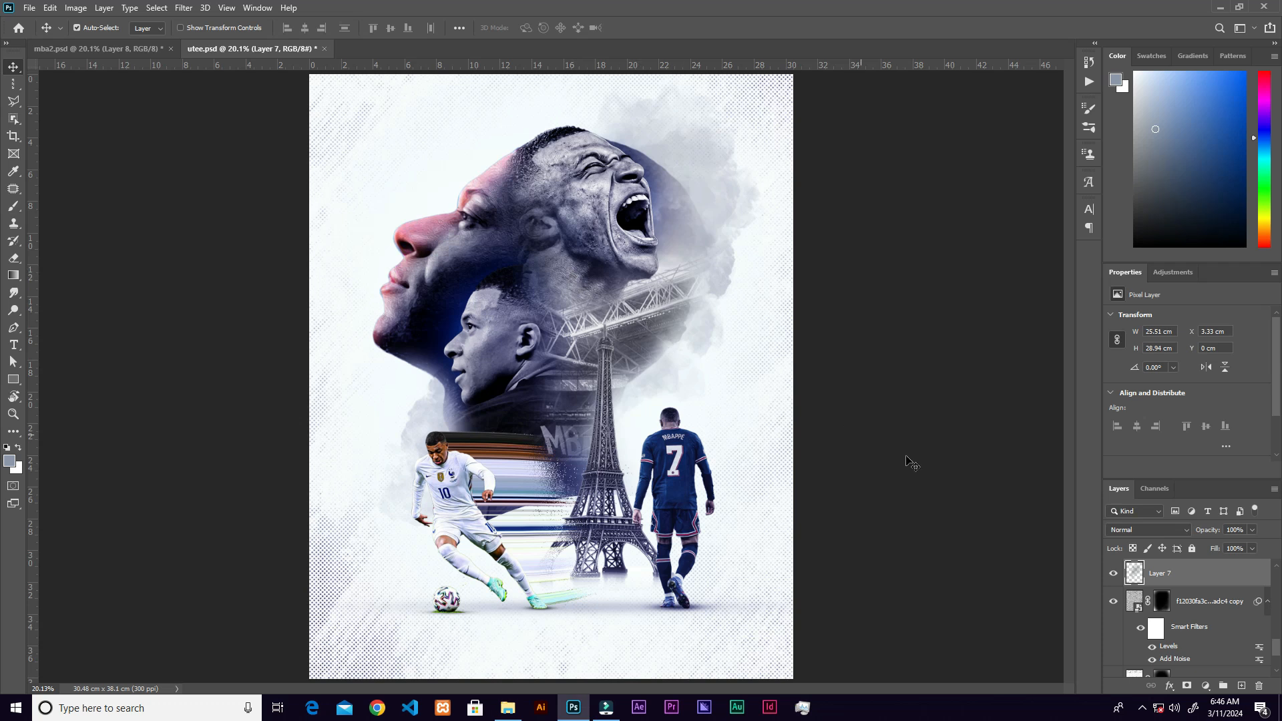
Add an empty layer above Layer 3 at the top of the layer stack
drag(1279, 648, 1279, 575)
click(1228, 578)
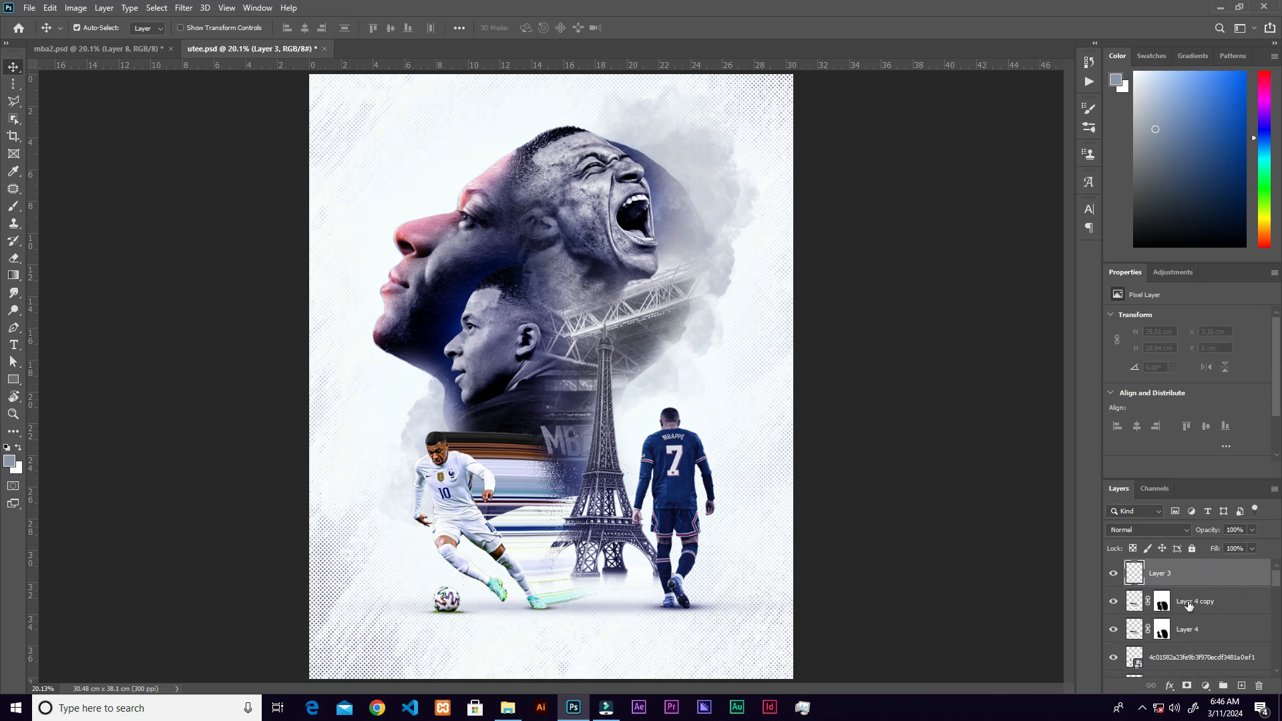
click(1241, 686)
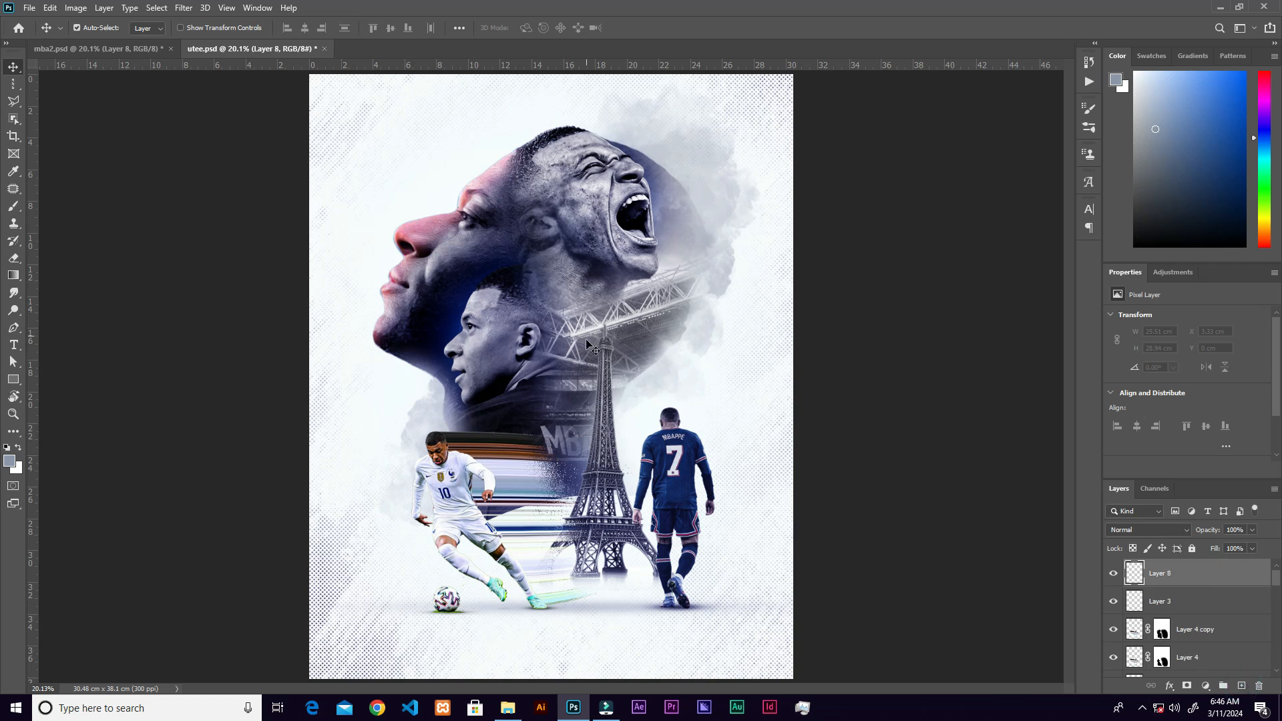
Shrink the smoke brush to 1100 px with its tip angled at -90°
key(b)
right_click(613, 342)
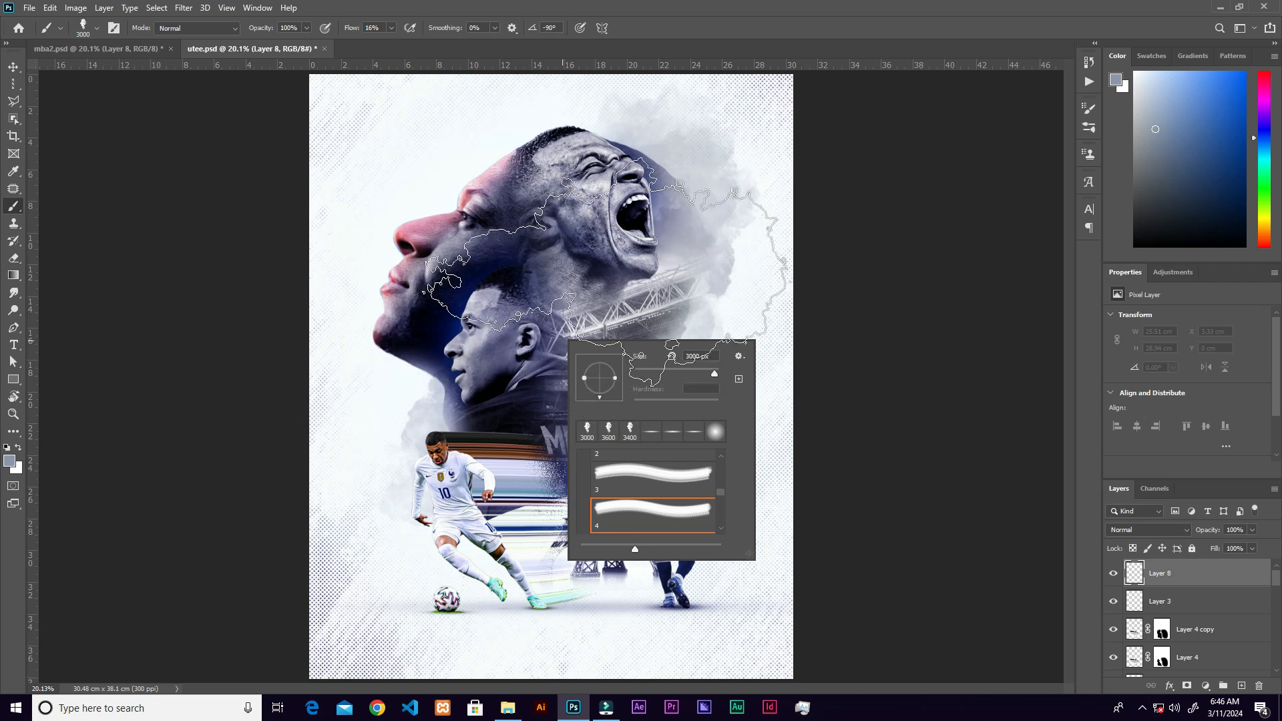
key(Return)
key([)
key([)
key([)
key([)
key([)
key([)
key([)
key([)
key([)
key([)
key([)
key([)
key([)
key([)
key([)
key([)
key([)
key([)
key([)
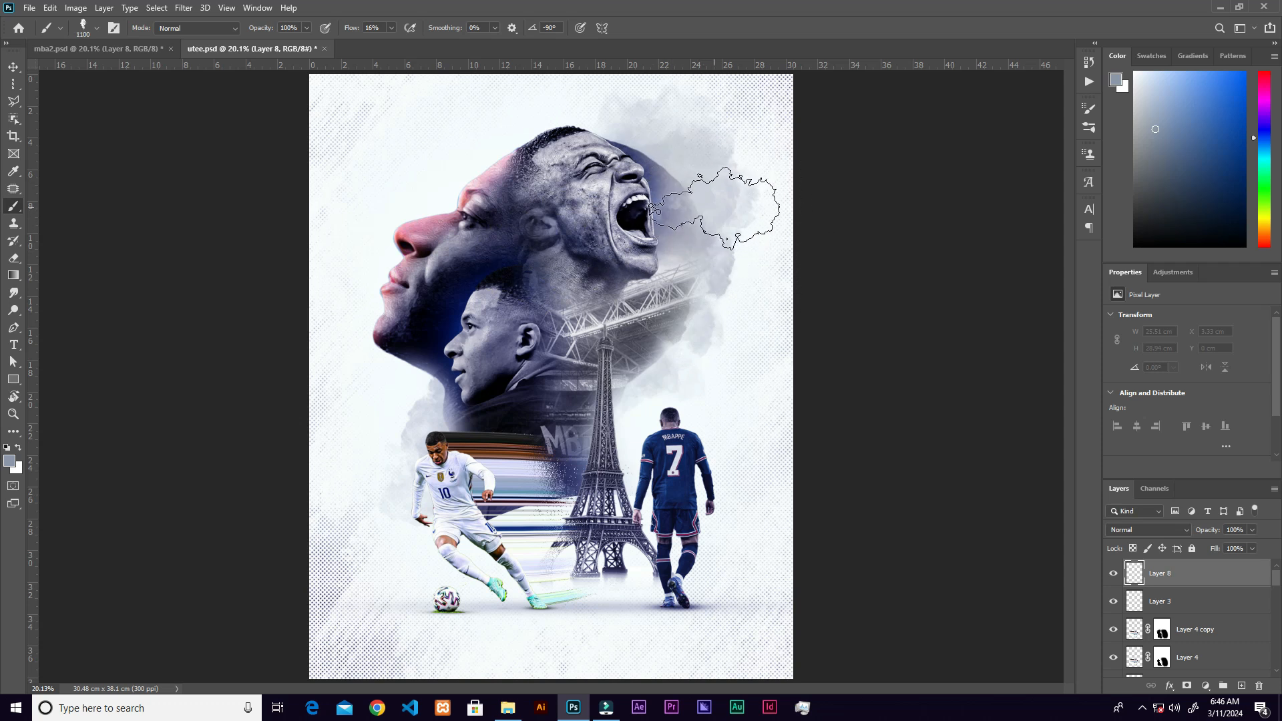
Stamp white clouds beside the shouting face and over the Eiffel Tower's tip at 100% flow
click(392, 28)
drag(392, 41, 452, 44)
drag(1145, 102, 1133, 71)
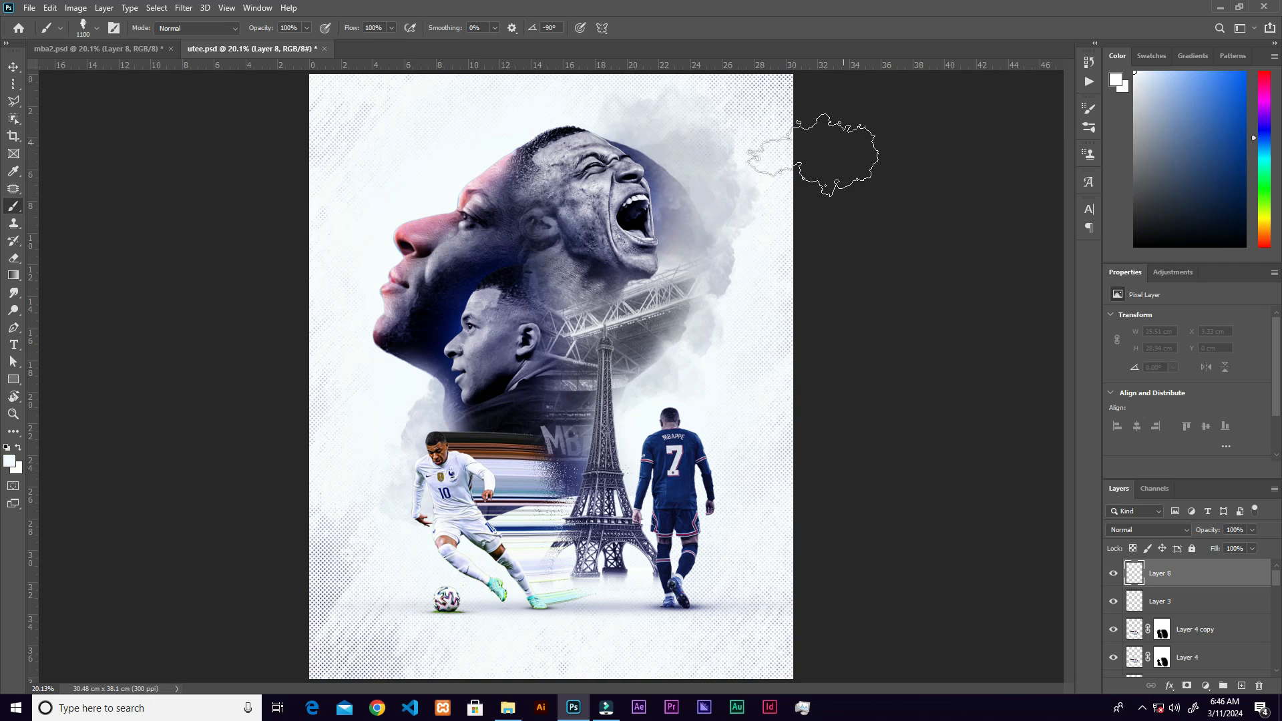
click(714, 208)
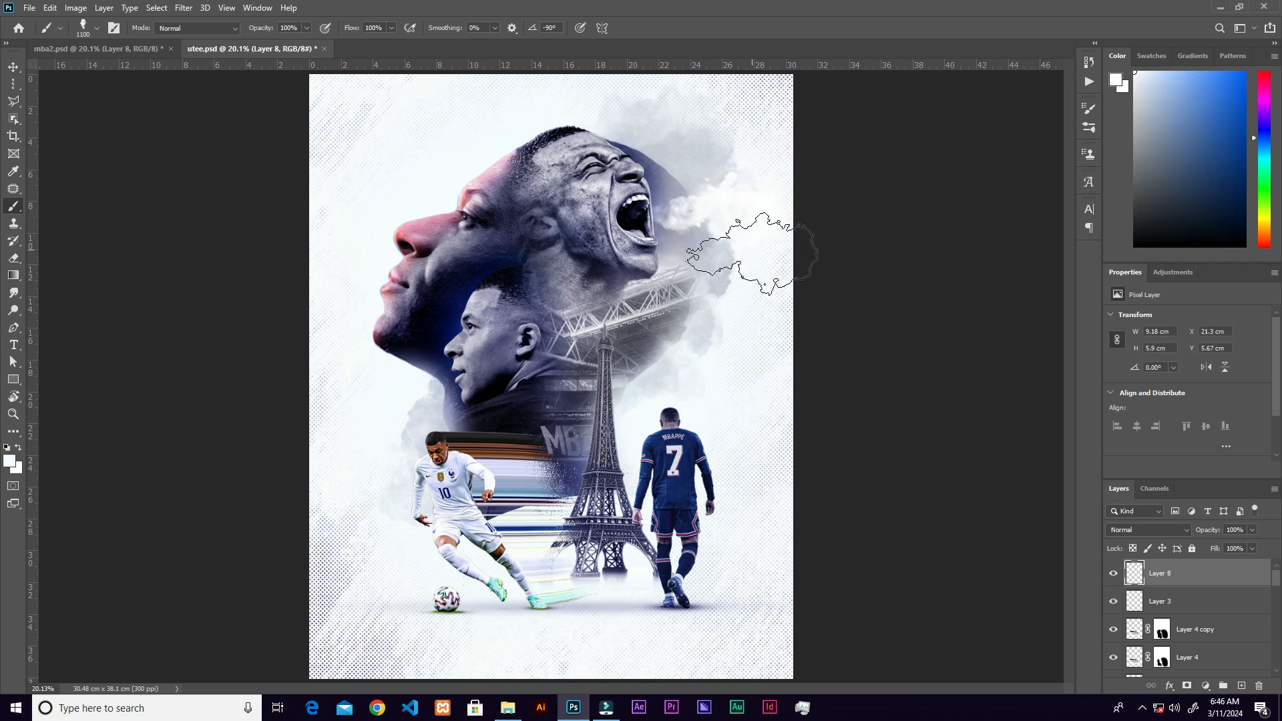
click(613, 321)
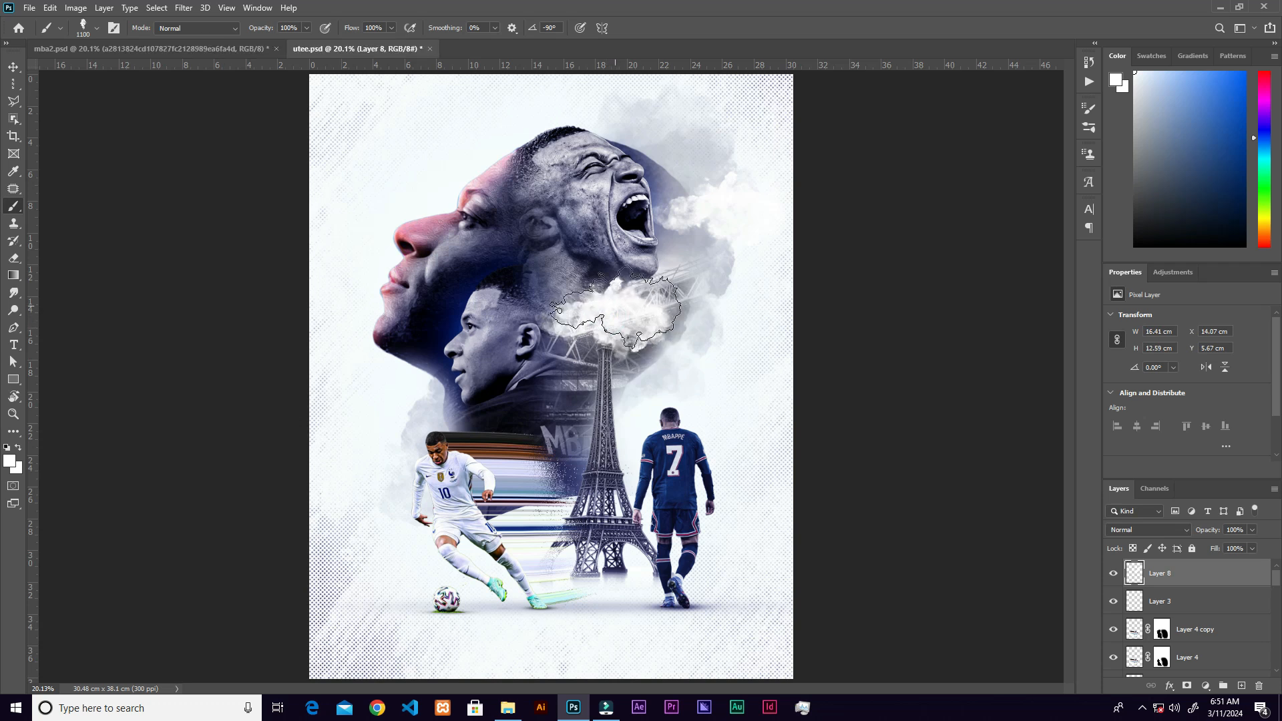
Place the orange glow image above Color Balance 2 at 106.41% scale, centred near the tower's tip, and blend it with Linear Dodge (Add)
drag(1277, 585, 1277, 601)
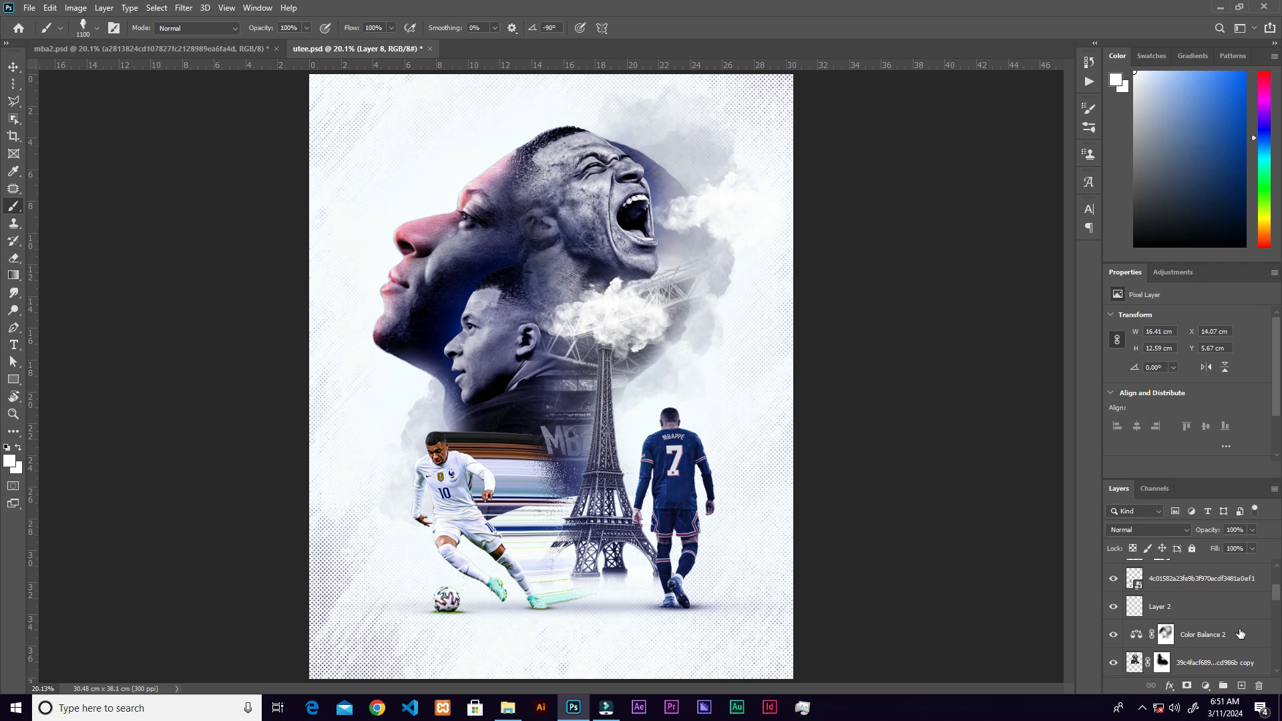
click(1240, 633)
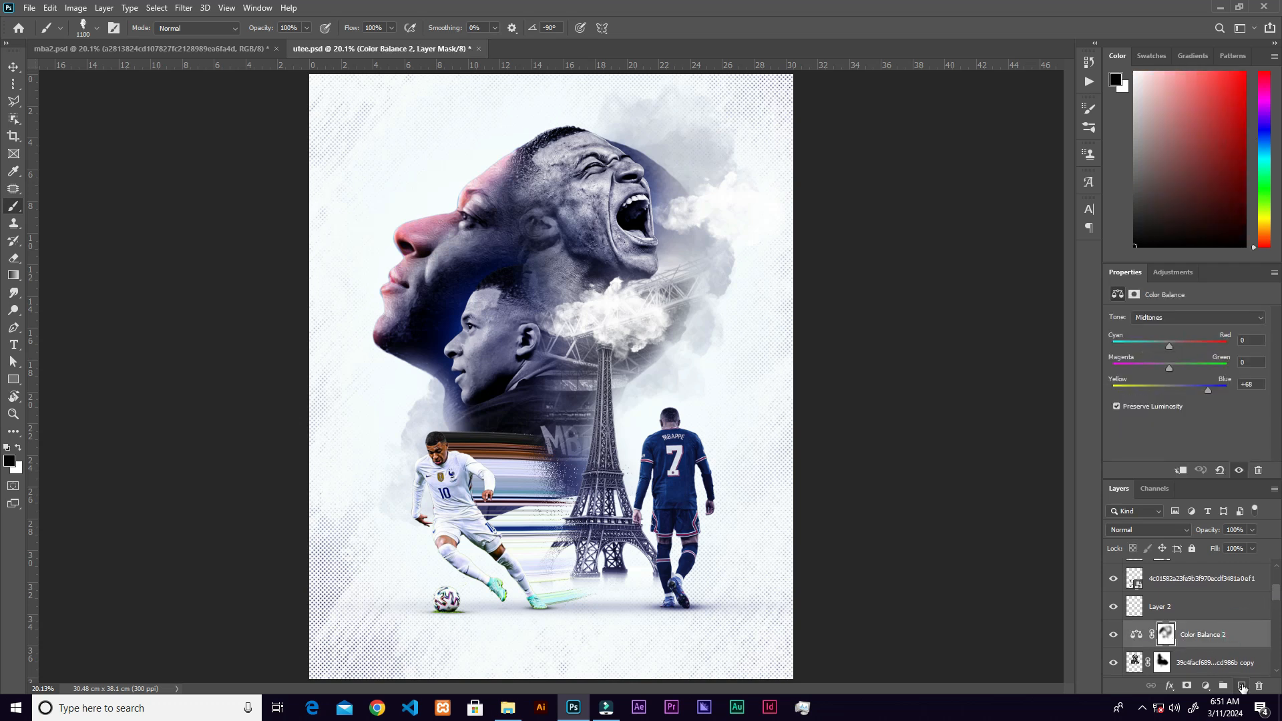
click(507, 707)
drag(560, 322, 615, 294)
drag(517, 296, 577, 213)
drag(405, 499, 392, 540)
drag(472, 435, 476, 434)
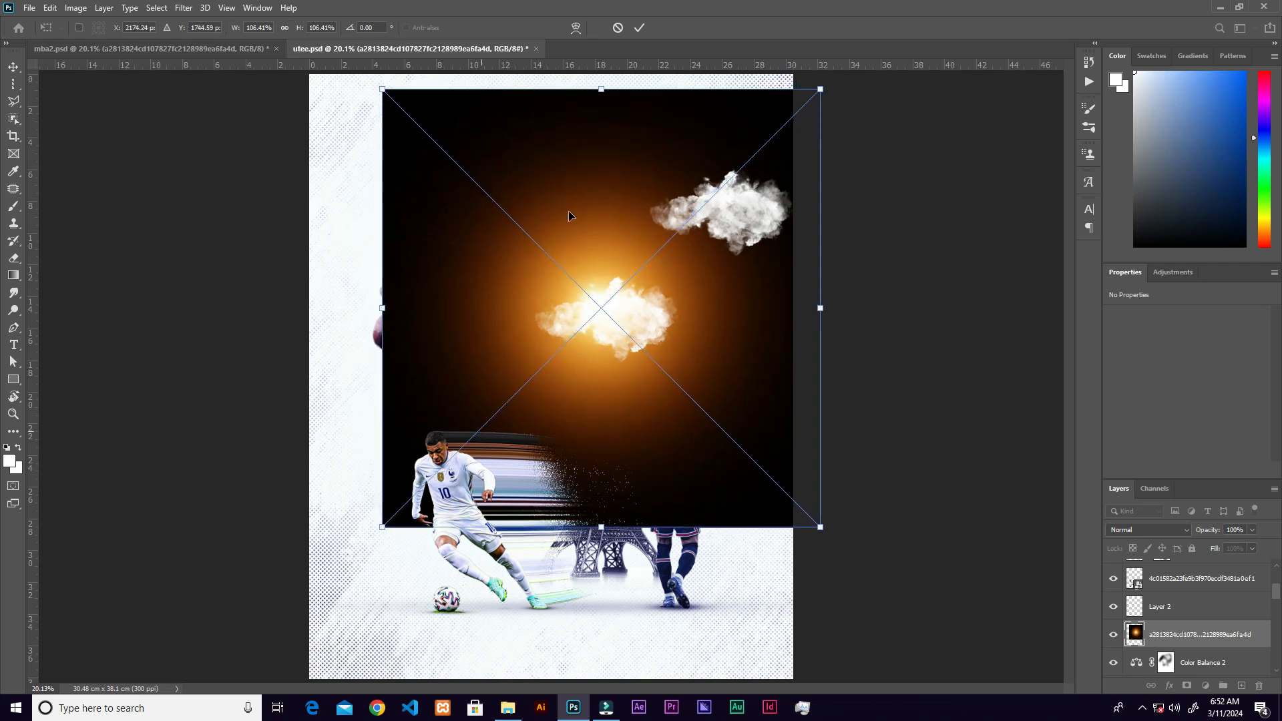
click(639, 28)
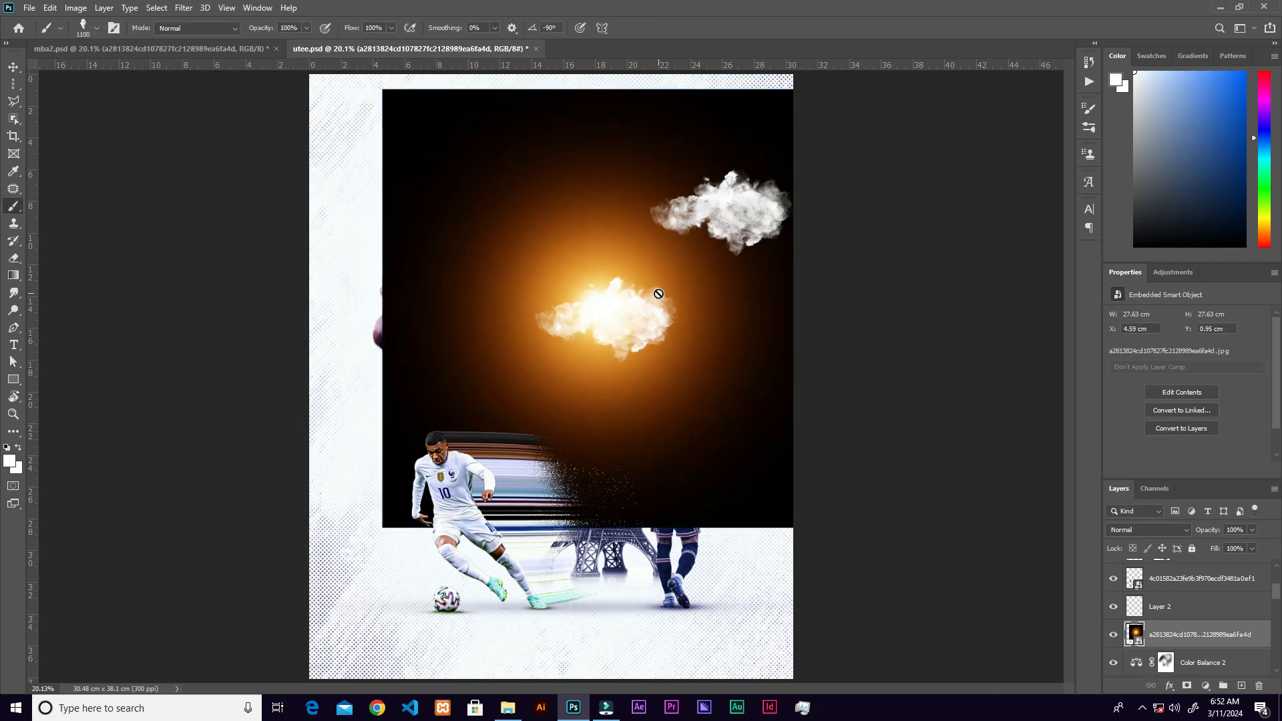
click(1167, 528)
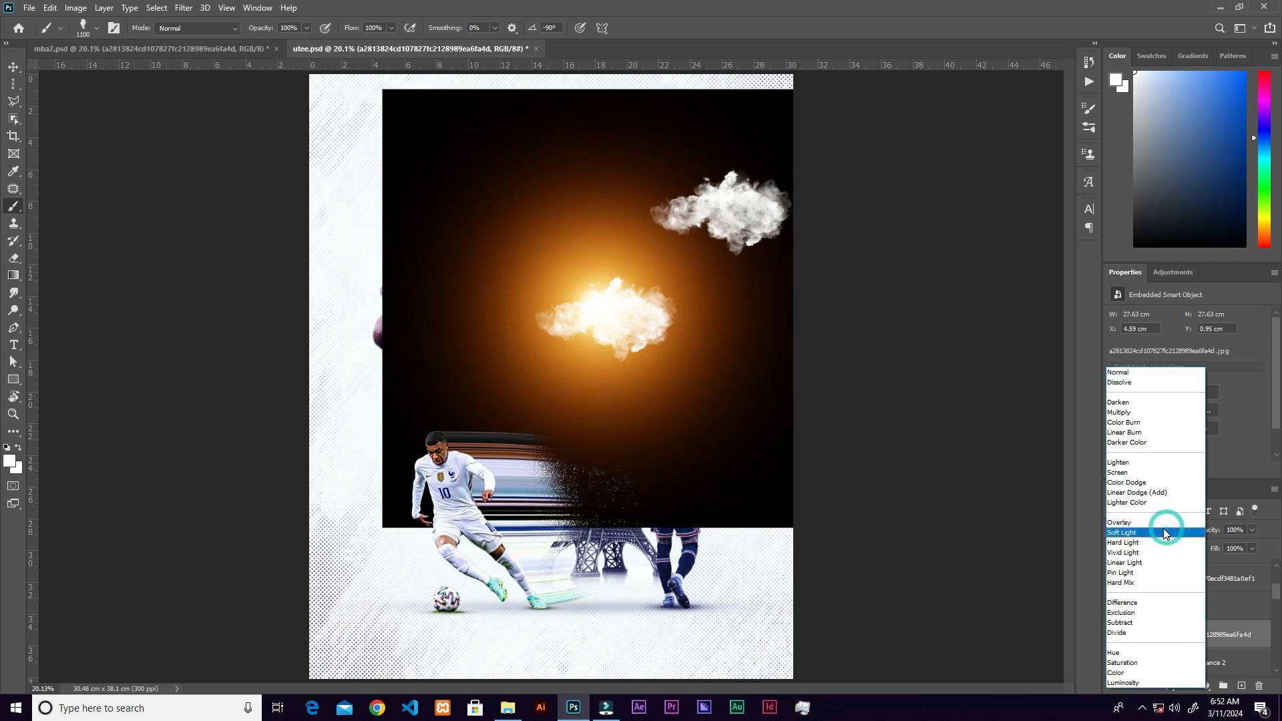
click(1151, 493)
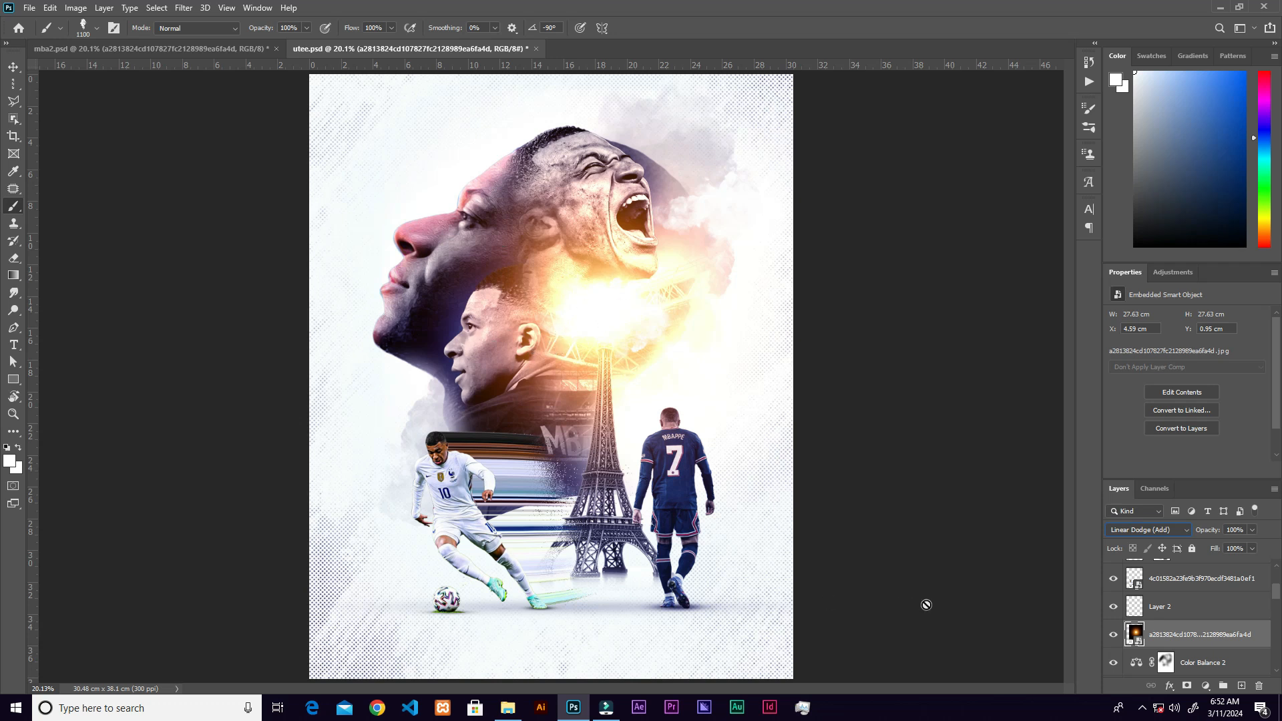
Place the flying birds PNG beside the glow and move its layer to the top of the layer stack
click(507, 707)
drag(642, 292, 681, 424)
drag(760, 236, 541, 382)
drag(419, 413, 687, 301)
key(Return)
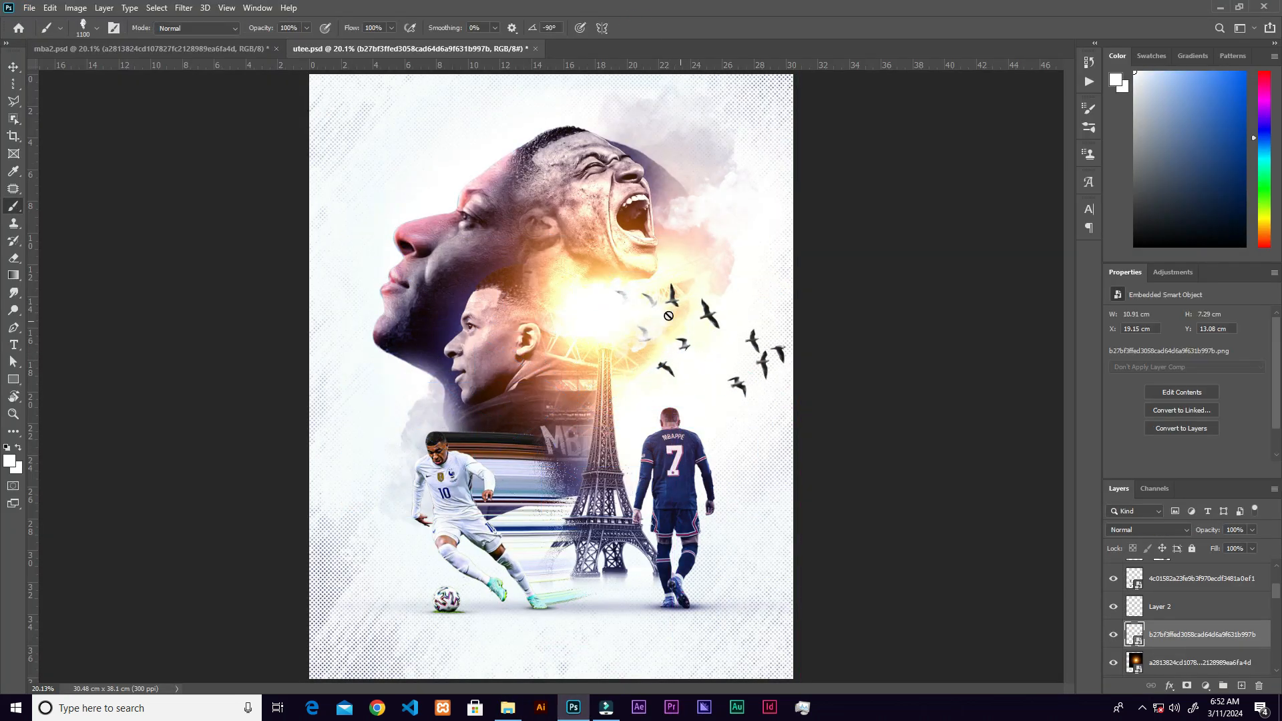
drag(1238, 634, 1233, 562)
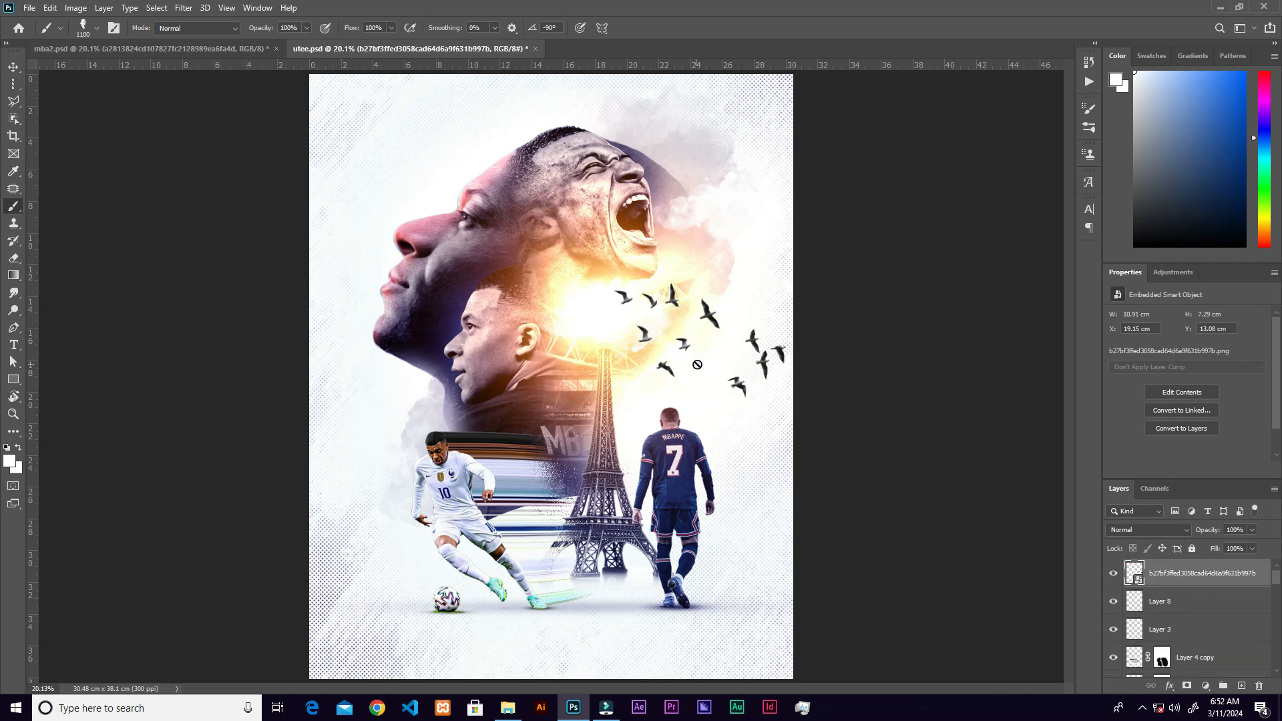
Scale the birds down to 34.33% and position them closer to the glow, above the number 7 player
key(ctrl+t)
drag(804, 277, 743, 310)
drag(676, 356, 676, 331)
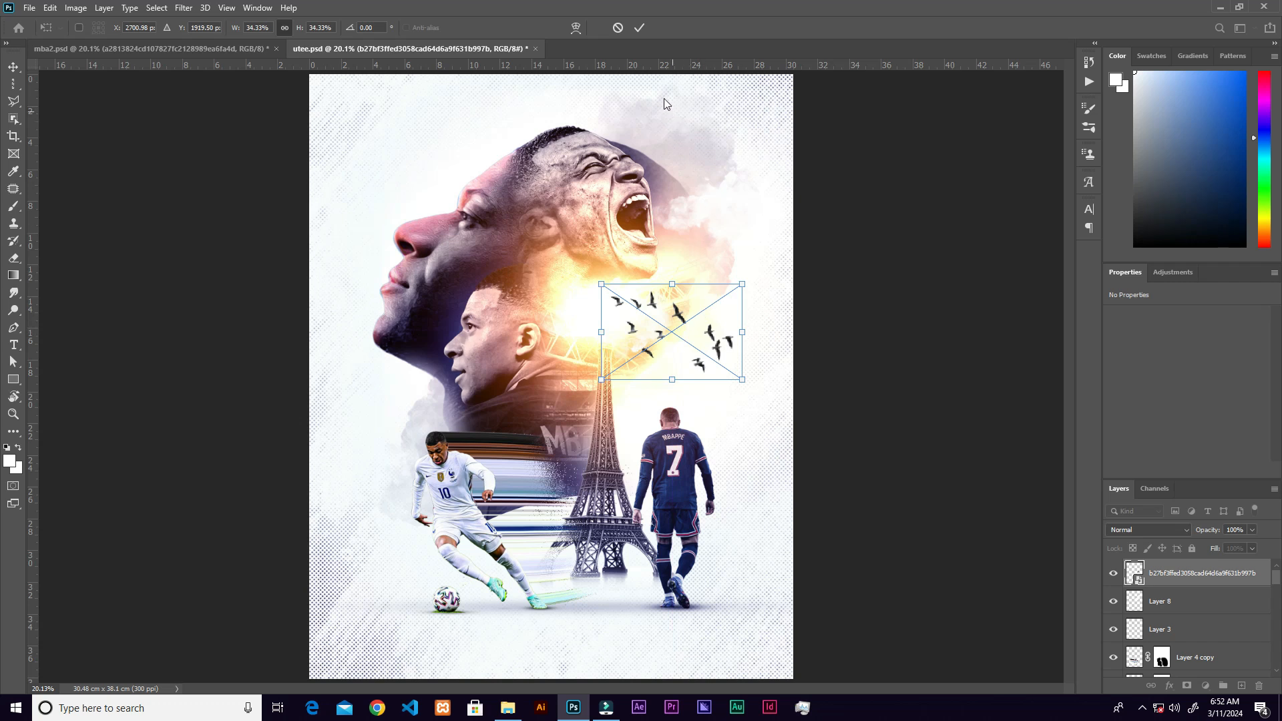
click(639, 29)
Add a layer mask to the birds layer and choose the Soft Round brush with black paint
key(b)
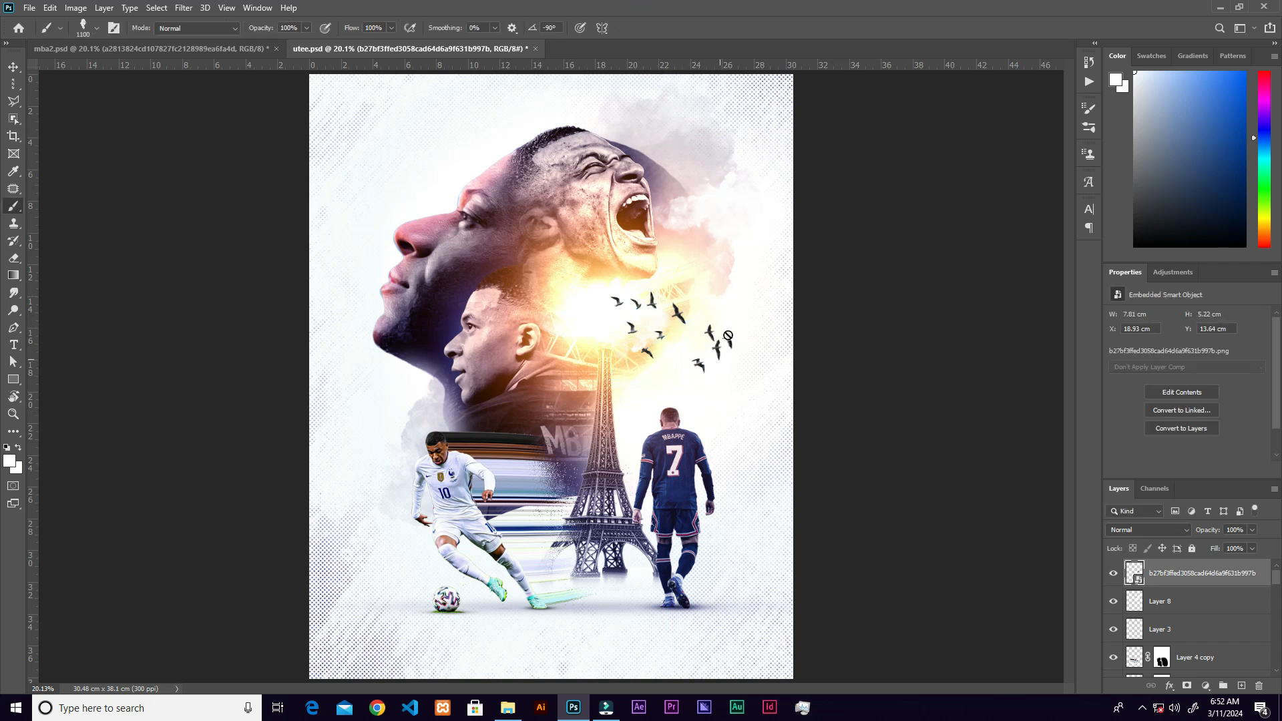
click(1184, 687)
key(d)
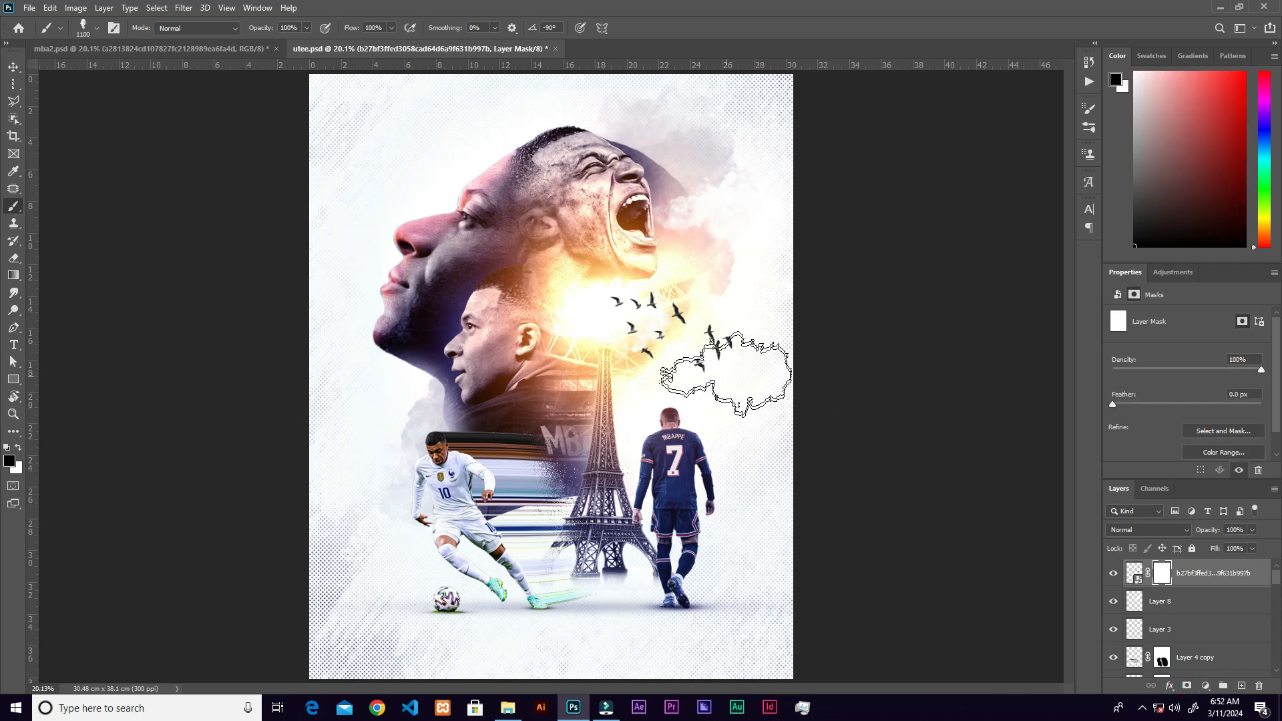
right_click(728, 362)
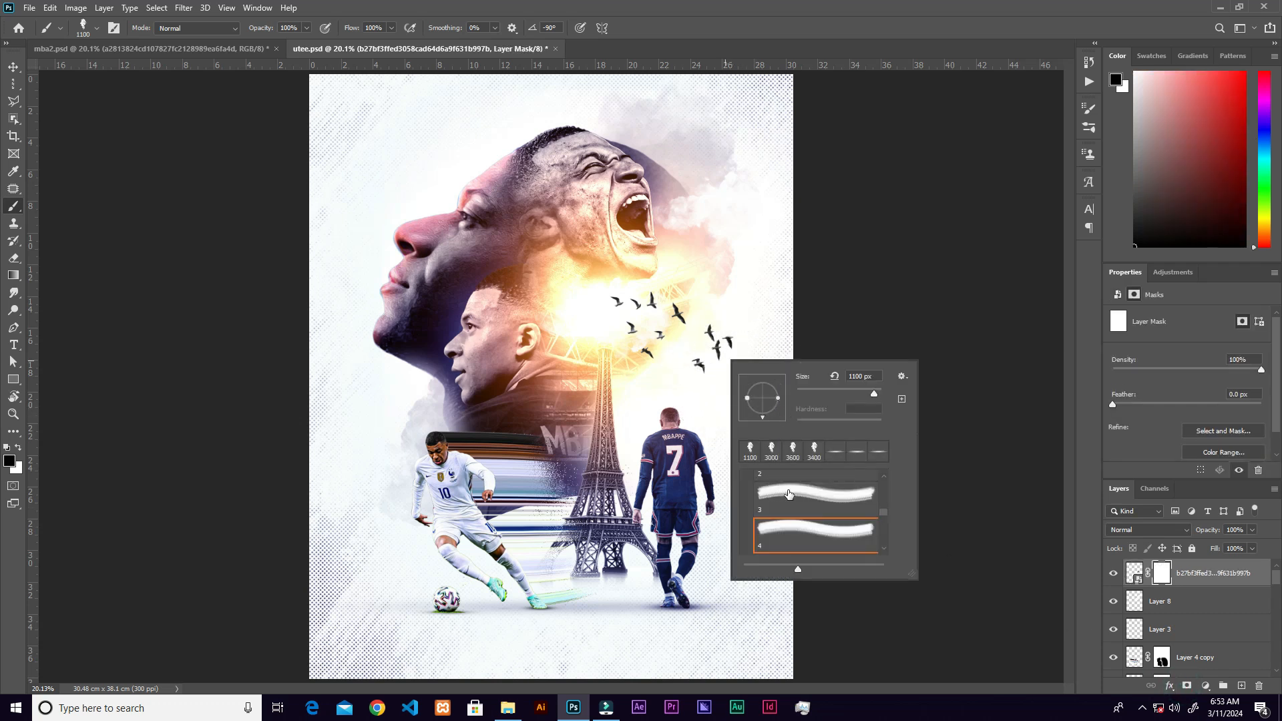
drag(884, 518, 882, 479)
click(815, 504)
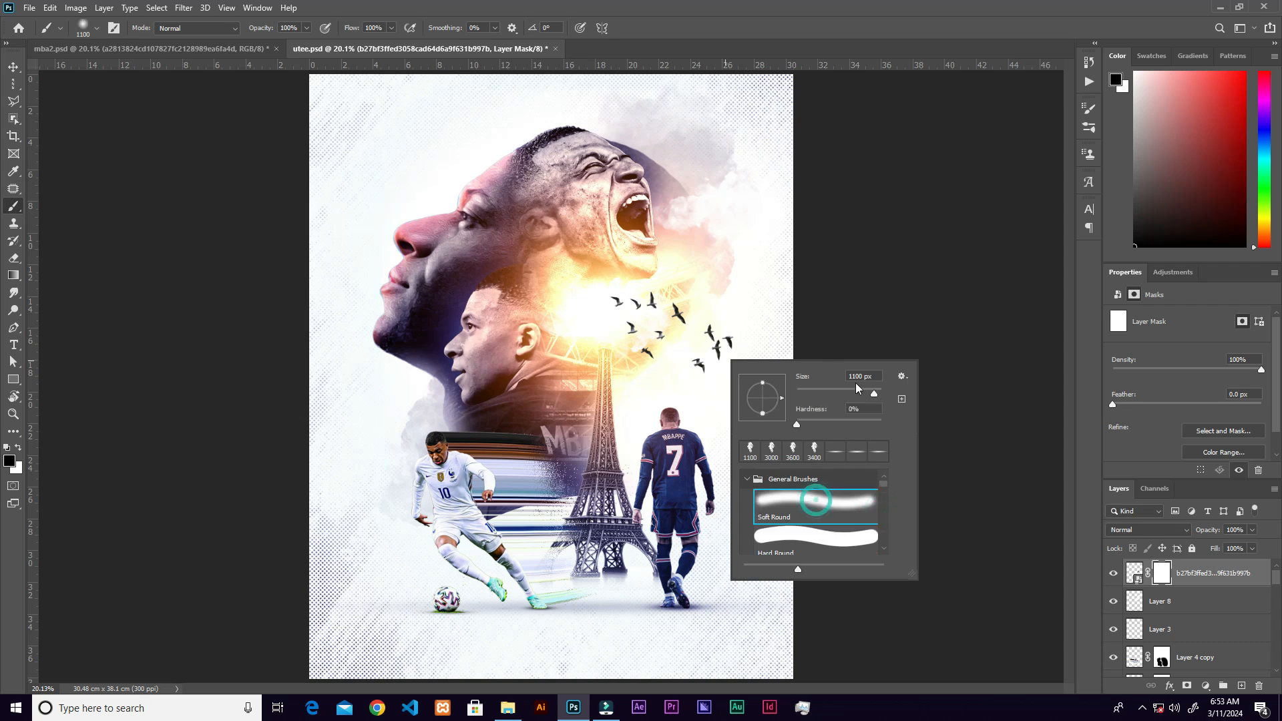
Mask out the outermost birds on the right of the flock with a smaller soft black brush
key(Escape)
key(bracketleft)
key(bracketleft)
key(bracketleft)
key(bracketleft)
key(bracketleft)
key(bracketleft)
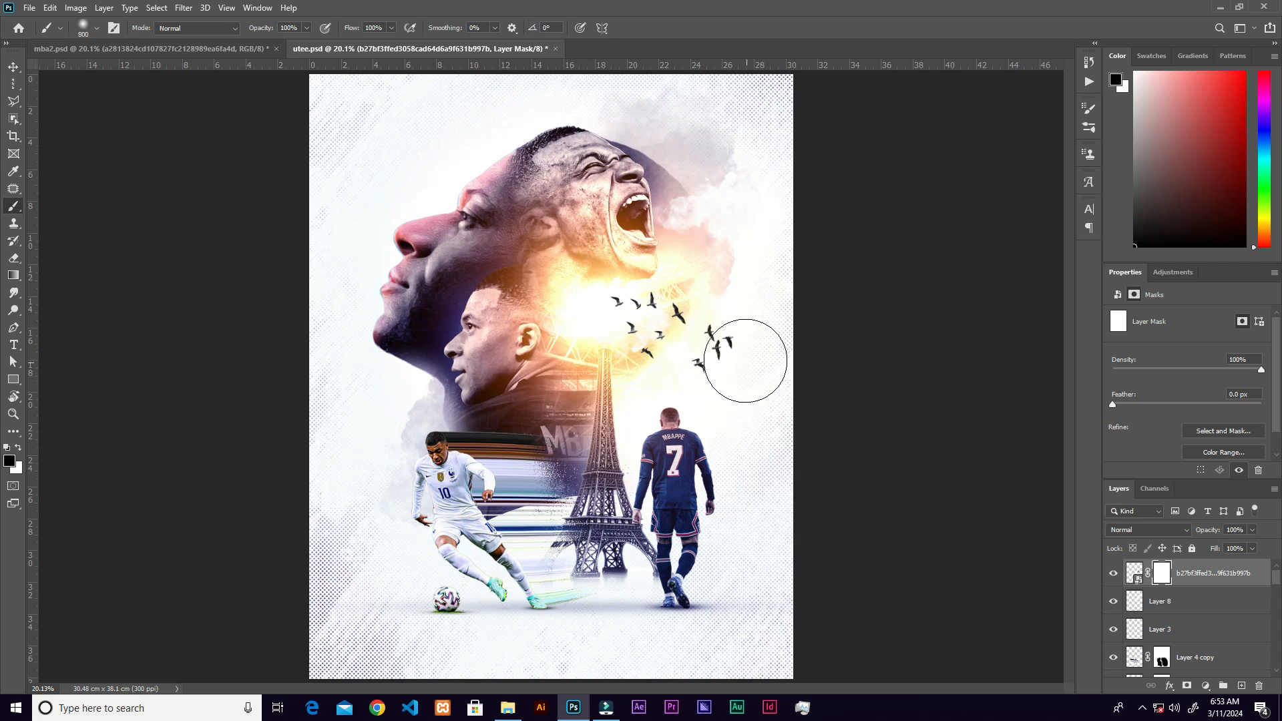
key(bracketleft)
key(bracketleft)
mouse_move(734, 335)
mouse_down()
mouse_move(706, 344)
mouse_move(697, 373)
mouse_move(719, 355)
mouse_move(698, 375)
mouse_move(710, 406)
mouse_up()
key(v)
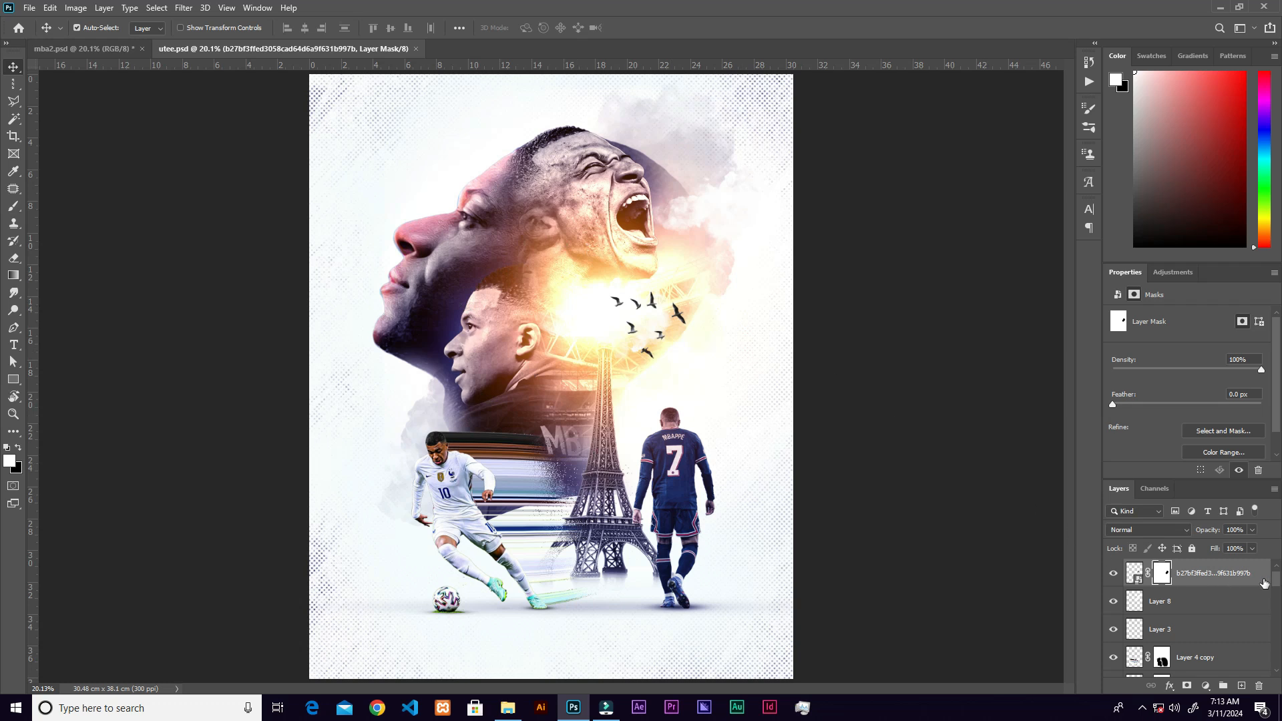
Turn on the visibility of Group 2 at the top of the layer stack
scroll(1276, 585, up, 1)
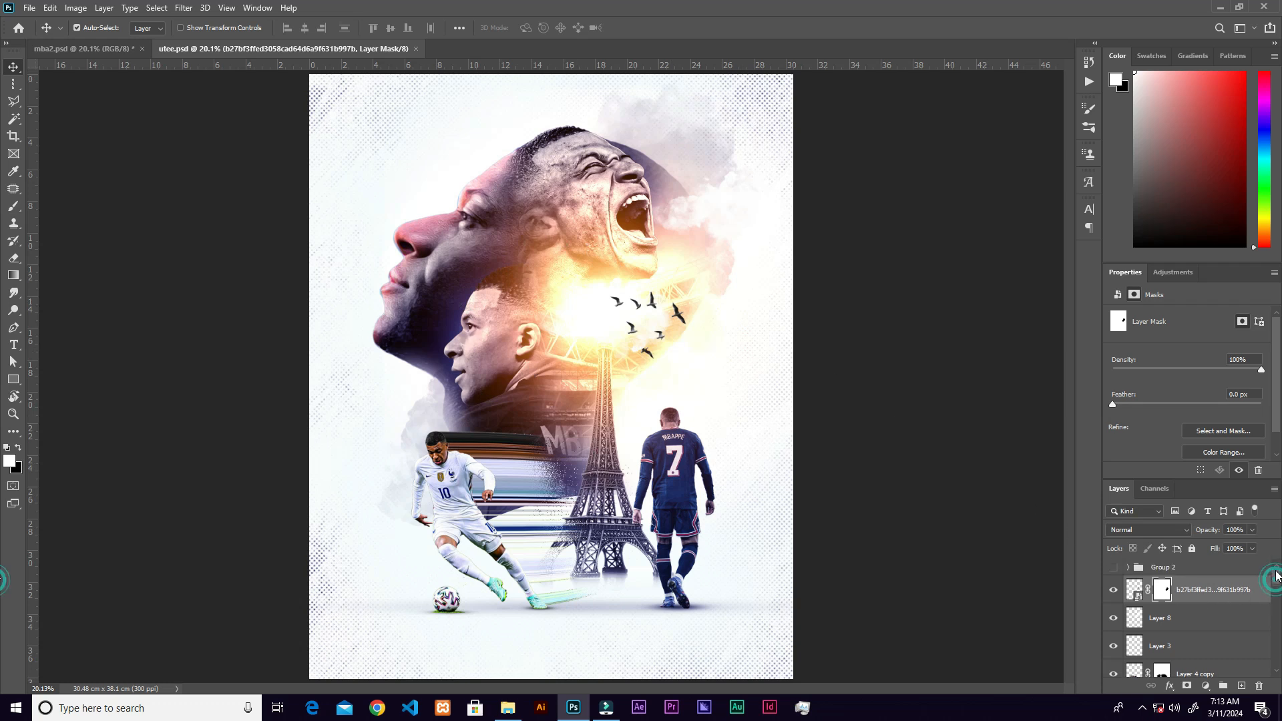
click(1113, 568)
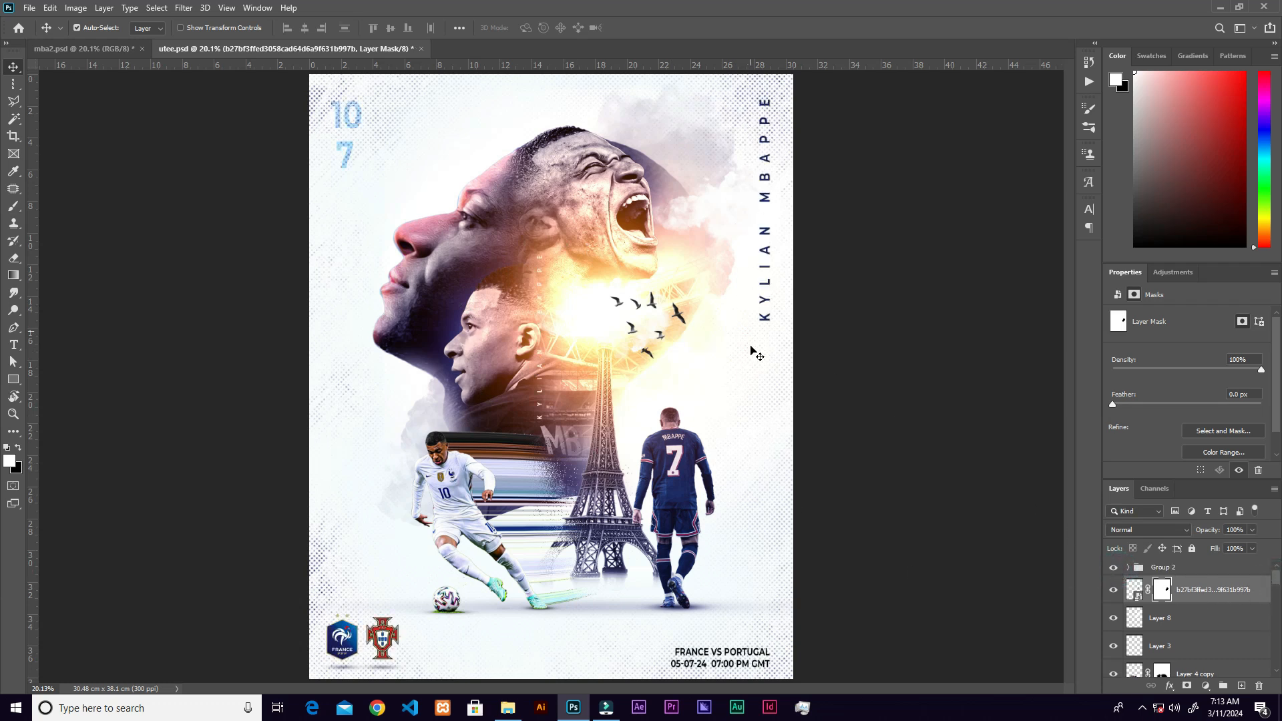